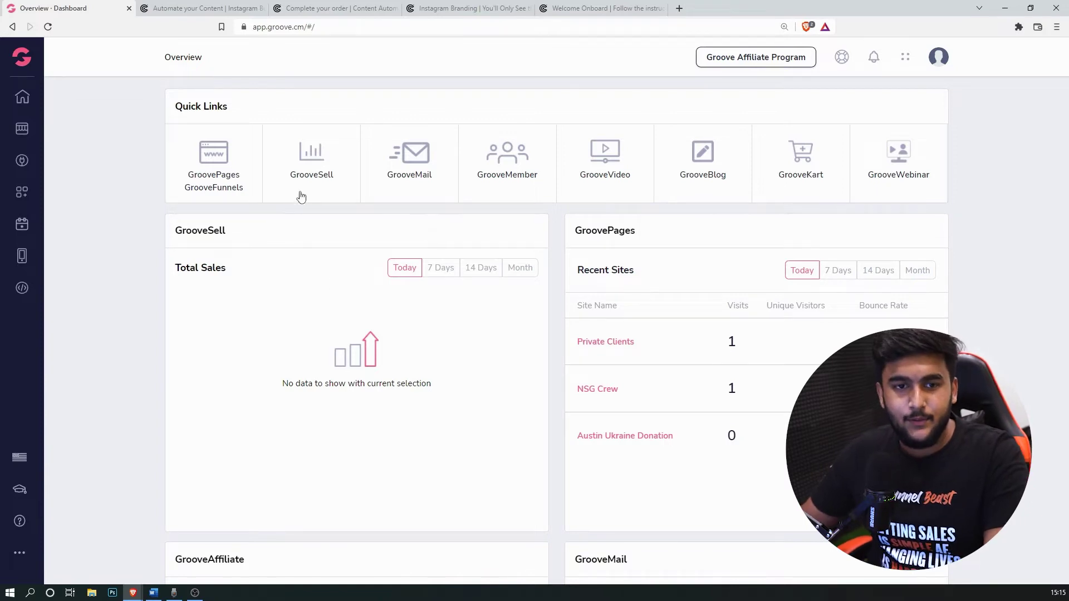
Step: Open the GrooveSell vendor dashboard and glance at the Cresigners Funnel notes in Word
{"action": "left_click", "coordinate": [330, 181]}
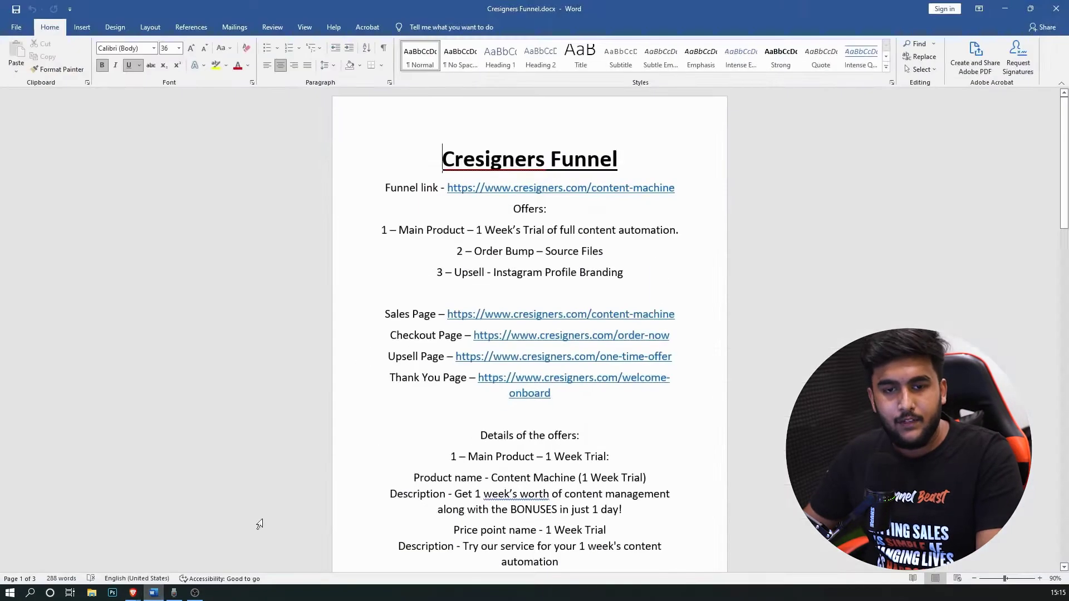
{"action": "left_click", "coordinate": [154, 594]}
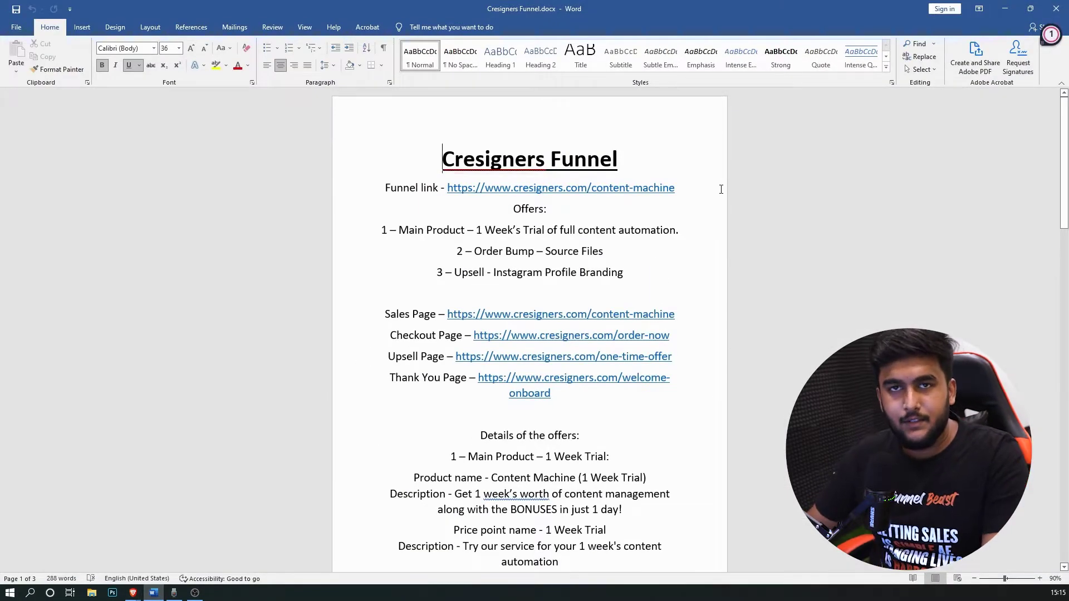
{"action": "left_click", "coordinate": [536, 188]}
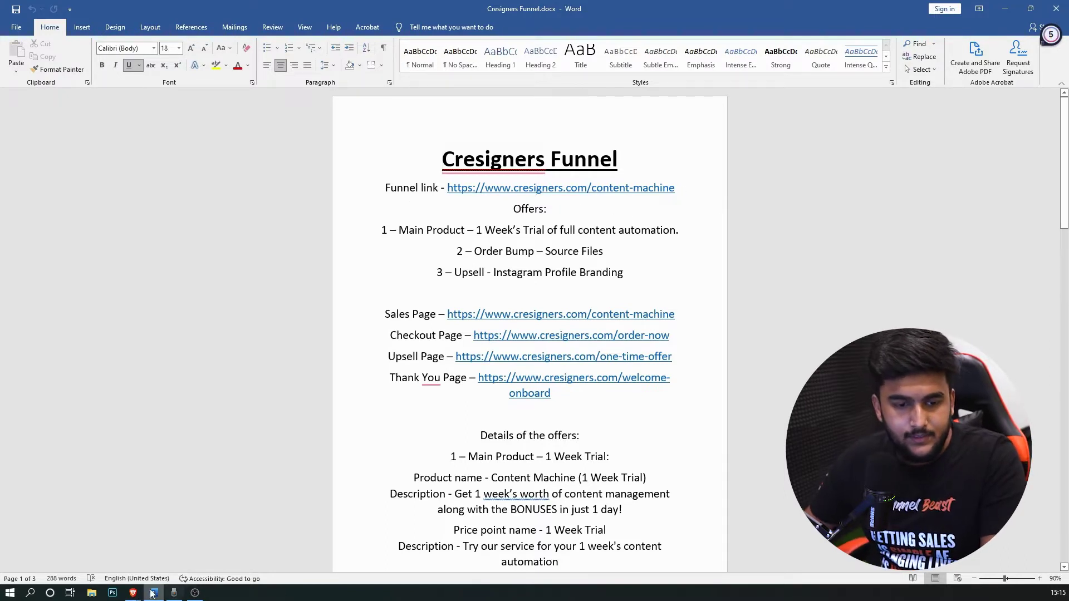
Step: Return to Brave and show the 'Automate your Content' sales page preview
{"action": "left_click", "coordinate": [133, 593]}
{"action": "left_click", "coordinate": [201, 8]}
{"action": "scroll", "coordinate": [813, 225], "scroll_direction": "down", "scroll_amount": 1}
Step: Scroll the sales page preview down to the Content Graphics heading, highlighting it
{"action": "scroll", "coordinate": [821, 222], "scroll_direction": "up", "scroll_amount": 1}
{"action": "scroll", "coordinate": [937, 213], "scroll_direction": "down", "scroll_amount": 6}
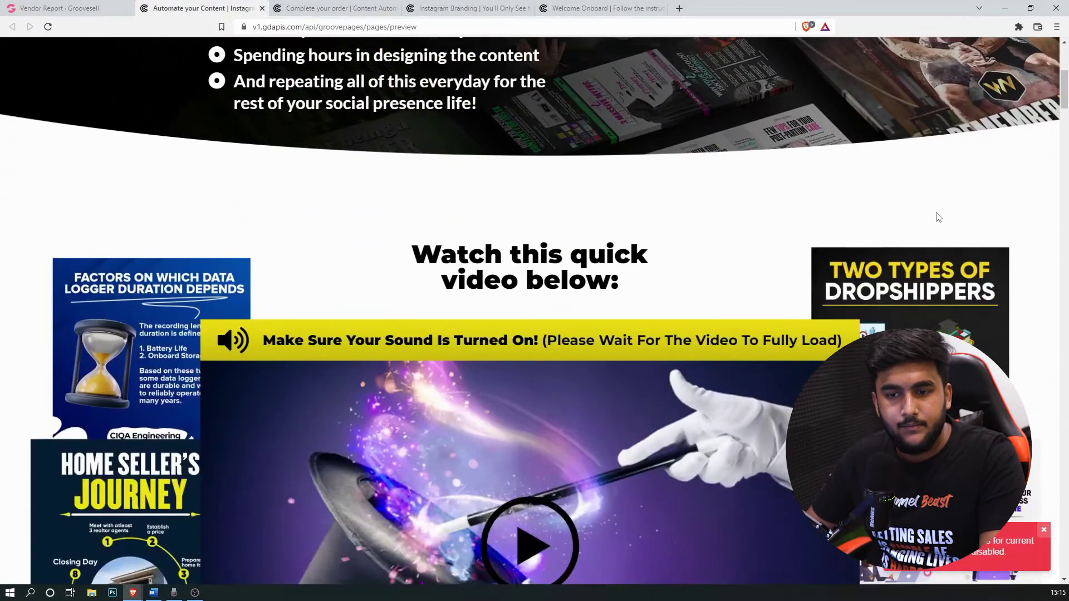
{"action": "scroll", "coordinate": [939, 266], "scroll_direction": "down", "scroll_amount": 6}
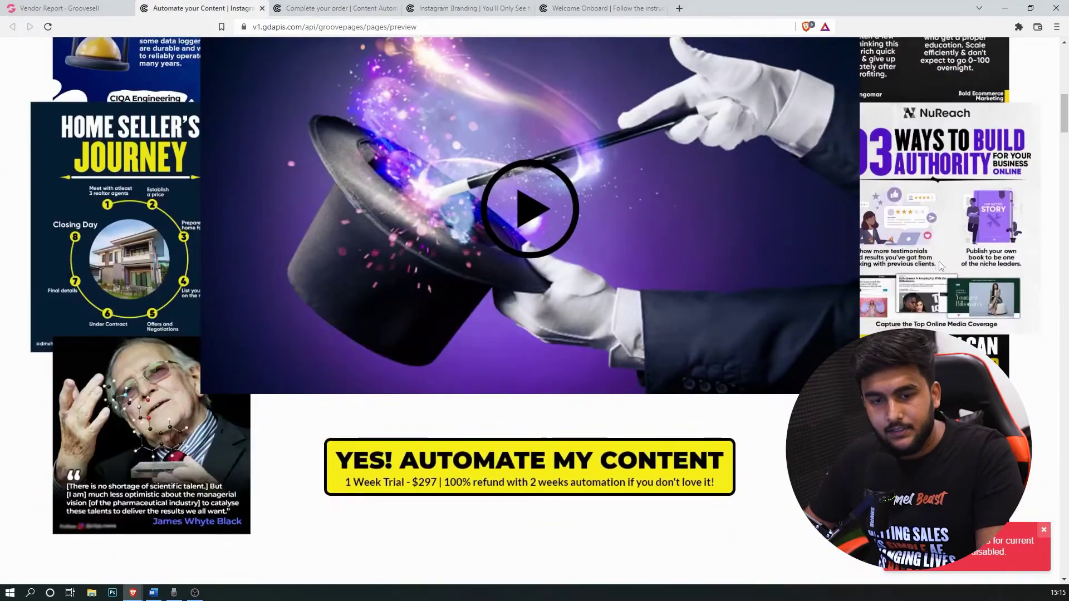
{"action": "scroll", "coordinate": [941, 267], "scroll_direction": "down", "scroll_amount": 15}
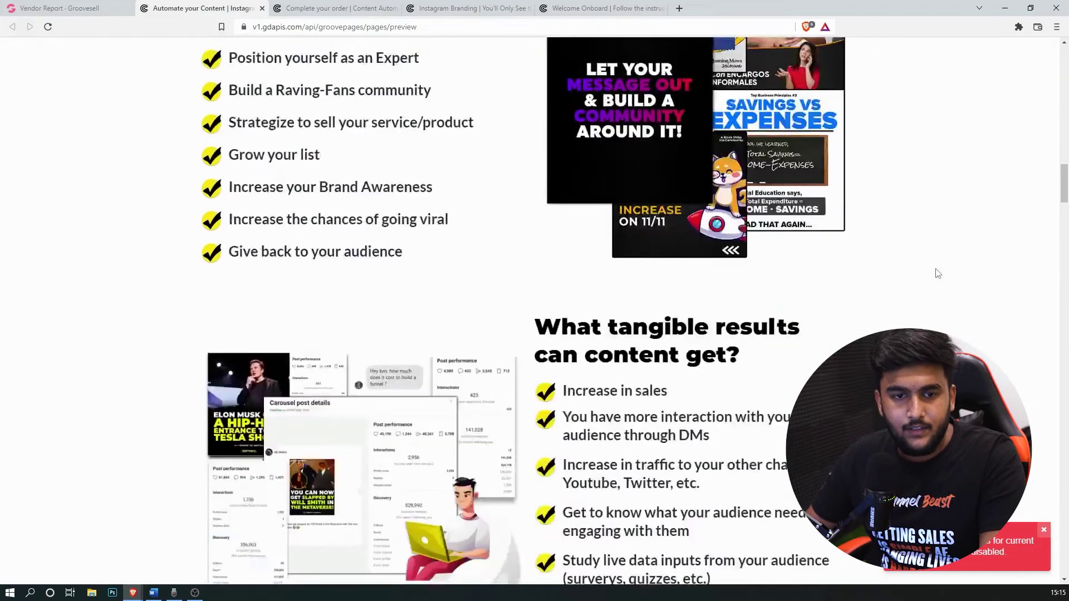
{"action": "scroll", "coordinate": [938, 273], "scroll_direction": "down", "scroll_amount": 11}
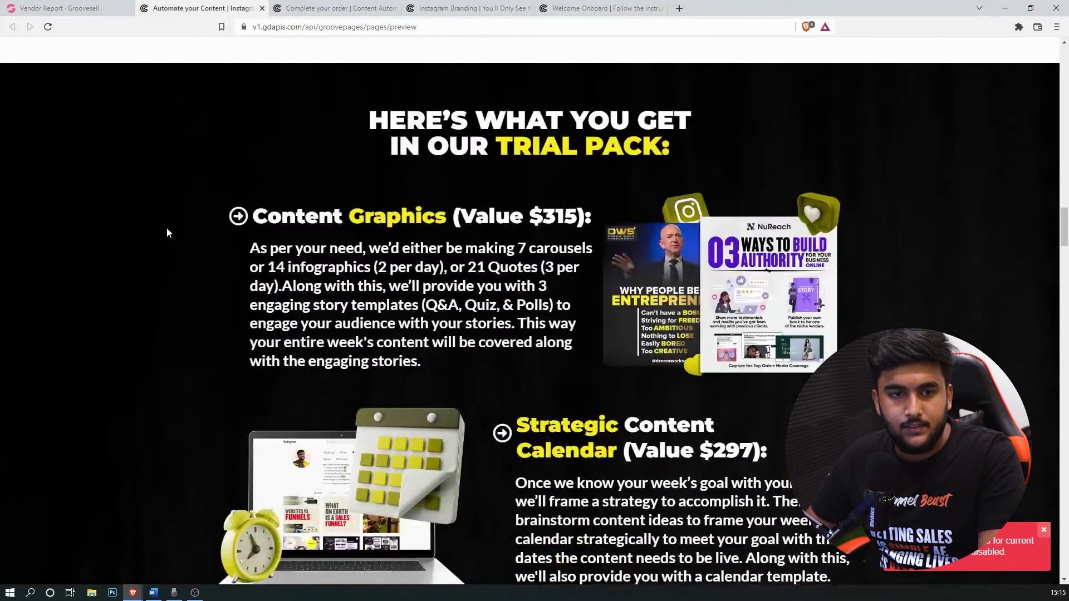
{"action": "left_click_drag", "start_coordinate": [282, 217], "coordinate": [422, 219]}
{"action": "left_click", "coordinate": [474, 232]}
Step: Continue past the Strategic Content heading down to the trial pack offers
{"action": "scroll", "coordinate": [507, 240], "scroll_direction": "down", "scroll_amount": 3}
{"action": "left_click_drag", "start_coordinate": [562, 258], "coordinate": [652, 262]}
{"action": "scroll", "coordinate": [505, 345], "scroll_direction": "down", "scroll_amount": 4}
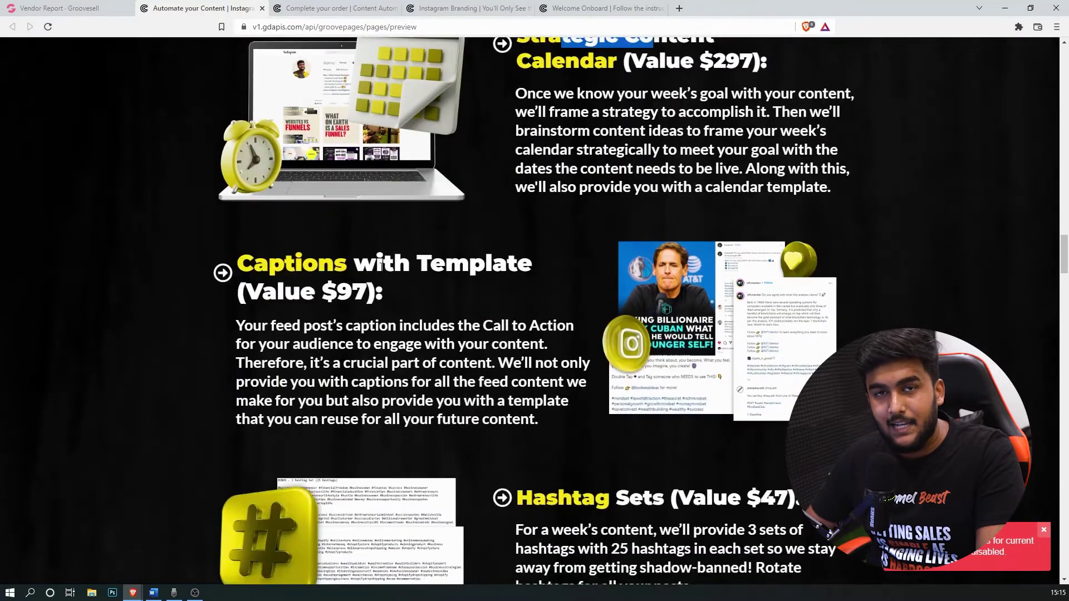
{"action": "scroll", "coordinate": [391, 269], "scroll_direction": "down", "scroll_amount": 9}
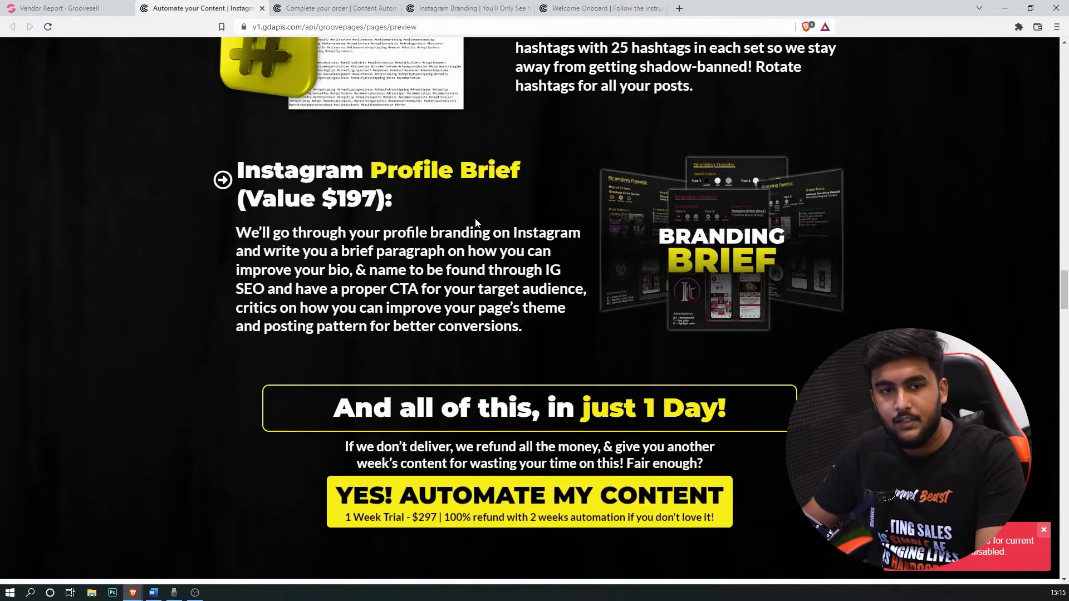
{"action": "scroll", "coordinate": [484, 233], "scroll_direction": "down", "scroll_amount": 2}
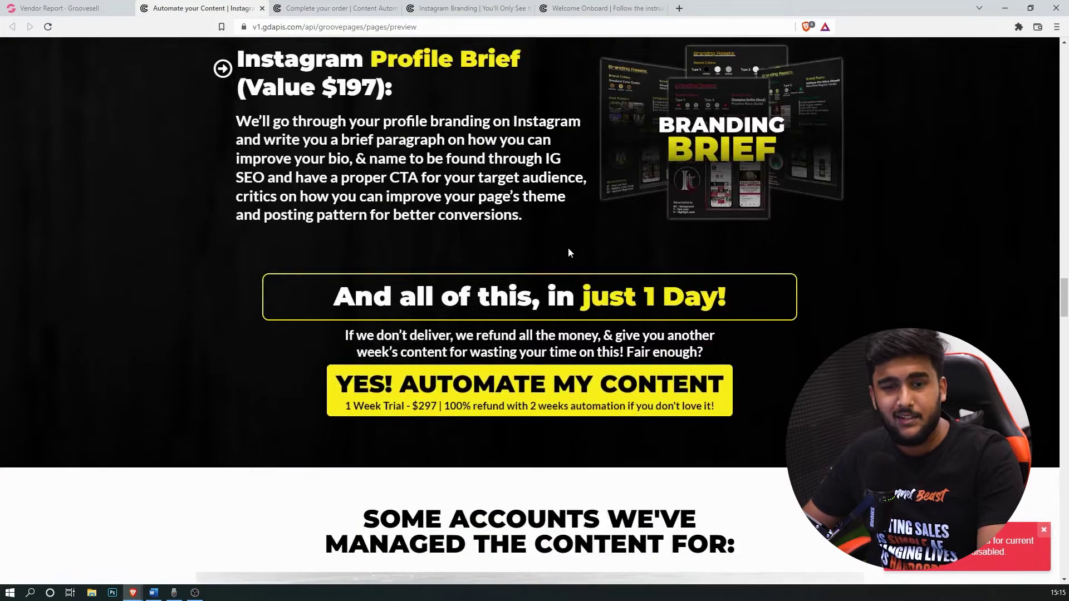
{"action": "scroll", "coordinate": [568, 247], "scroll_direction": "down", "scroll_amount": 4}
{"action": "scroll", "coordinate": [303, 186], "scroll_direction": "up", "scroll_amount": 3}
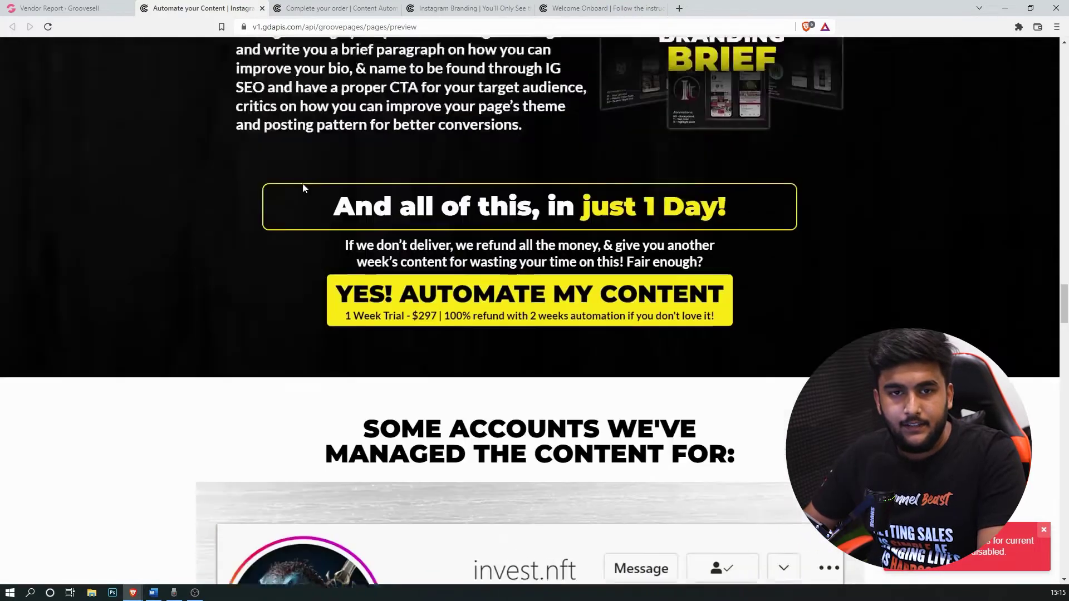
{"action": "left_click_drag", "start_coordinate": [333, 241], "coordinate": [729, 245]}
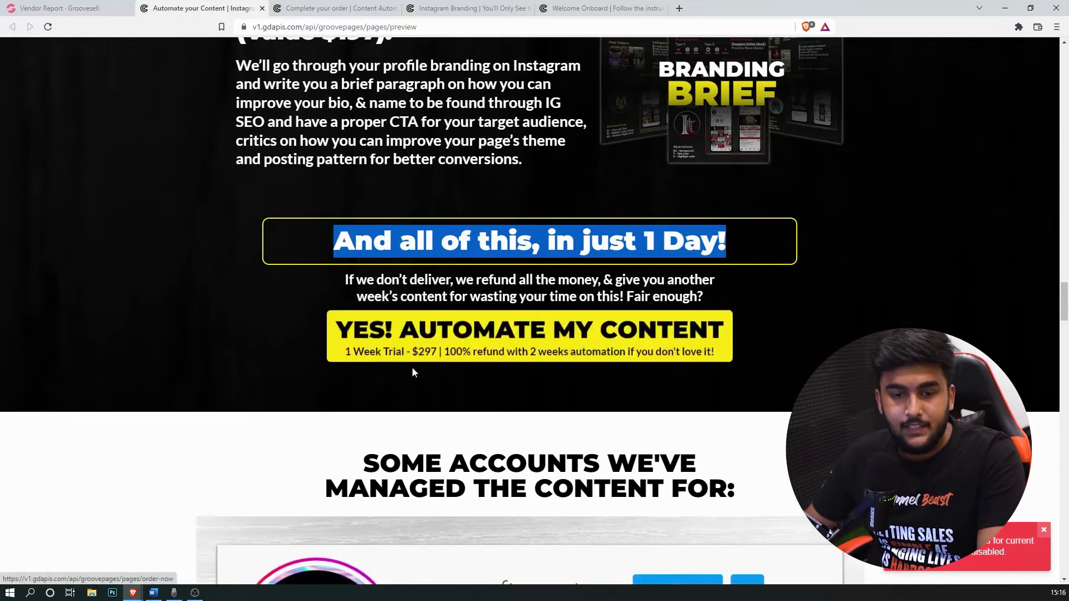
Step: Switch to the cresigners.com 'Complete your order' checkout page
{"action": "left_click", "coordinate": [342, 6]}
{"action": "left_click", "coordinate": [191, 4]}
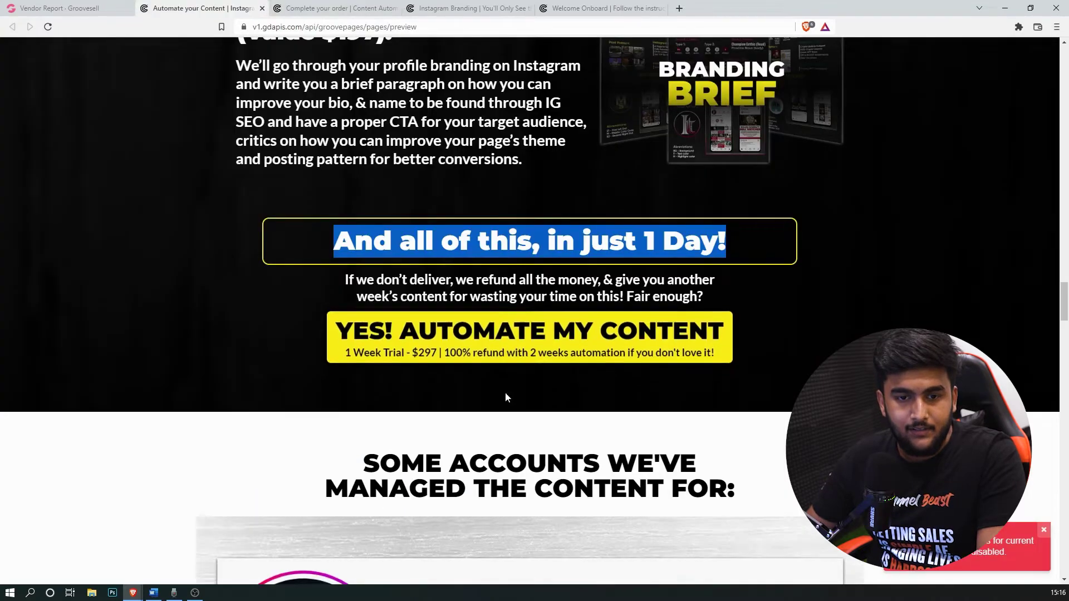
{"action": "left_click", "coordinate": [372, 9]}
Step: Review the checkout page's yellow 'Grab the Source Files' order bump and Complete Purchase area
{"action": "scroll", "coordinate": [838, 284], "scroll_direction": "down", "scroll_amount": 10}
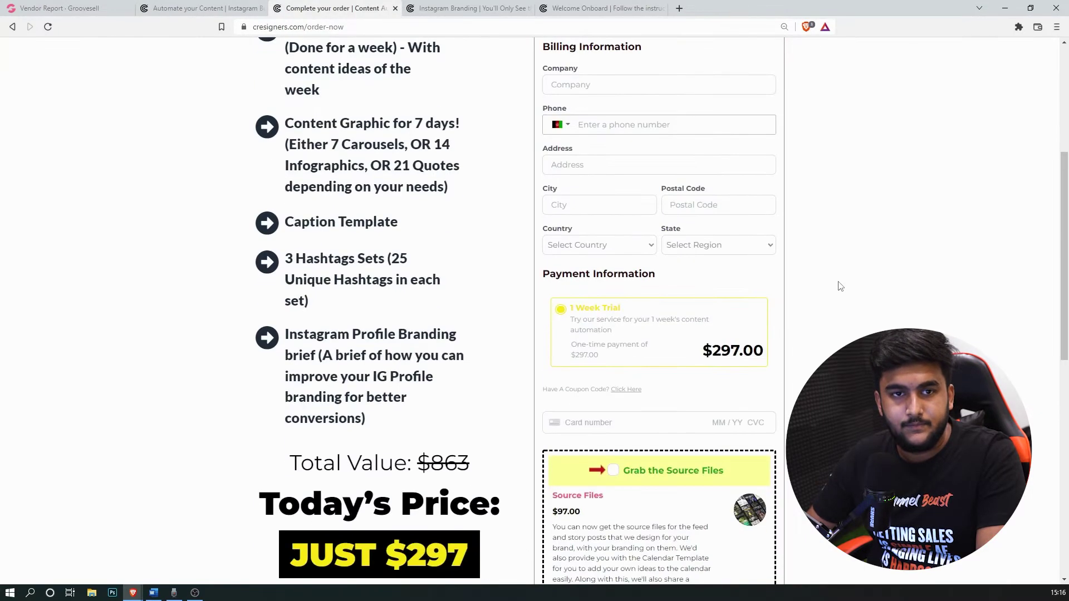
{"action": "scroll", "coordinate": [817, 294], "scroll_direction": "up", "scroll_amount": 10}
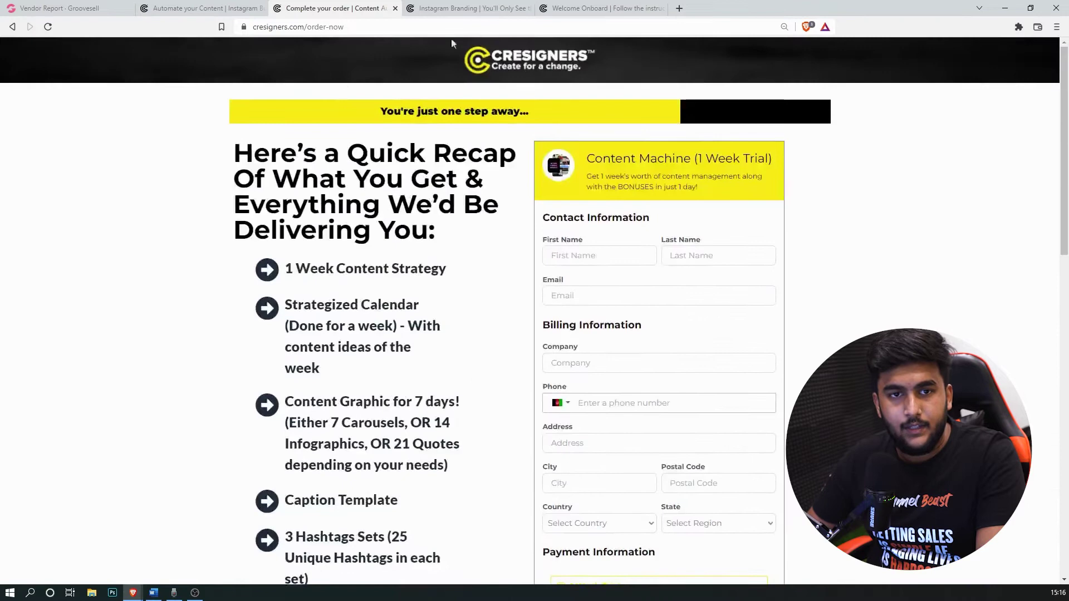
{"action": "scroll", "coordinate": [835, 299], "scroll_direction": "down", "scroll_amount": 7}
{"action": "scroll", "coordinate": [895, 115], "scroll_direction": "up", "scroll_amount": 7}
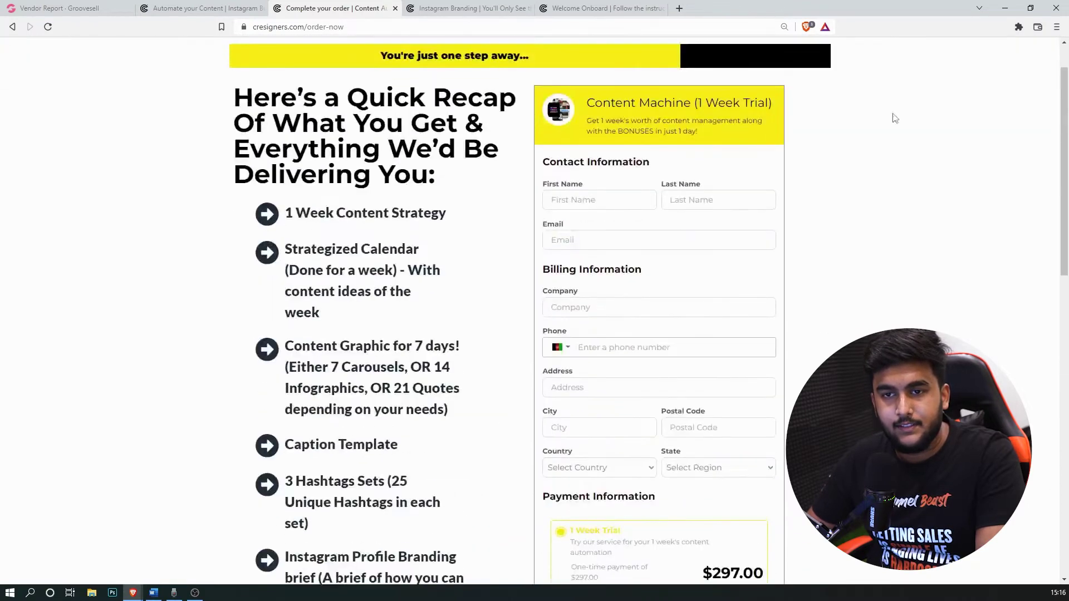
{"action": "scroll", "coordinate": [609, 311], "scroll_direction": "down", "scroll_amount": 6}
{"action": "scroll", "coordinate": [609, 311], "scroll_direction": "down", "scroll_amount": 5}
{"action": "scroll", "coordinate": [730, 306], "scroll_direction": "up", "scroll_amount": 7}
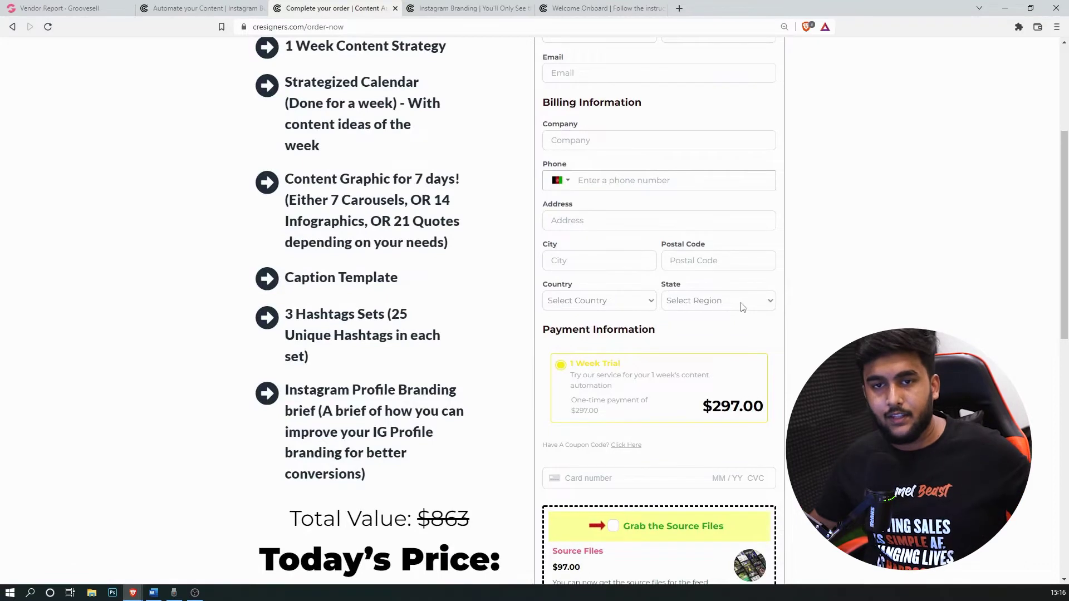
{"action": "scroll", "coordinate": [685, 307], "scroll_direction": "down", "scroll_amount": 5}
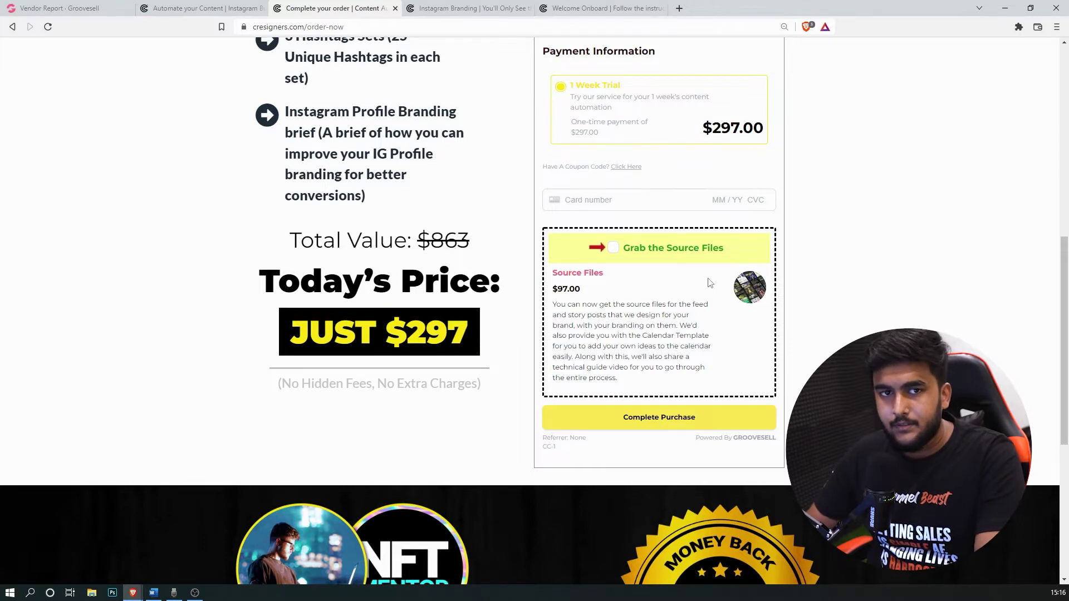
Step: Open the Instagram Branding one-time-offer upsell page
{"action": "scroll", "coordinate": [688, 300], "scroll_direction": "up", "scroll_amount": 2}
{"action": "scroll", "coordinate": [607, 380], "scroll_direction": "up", "scroll_amount": 5}
{"action": "scroll", "coordinate": [661, 397], "scroll_direction": "down", "scroll_amount": 5}
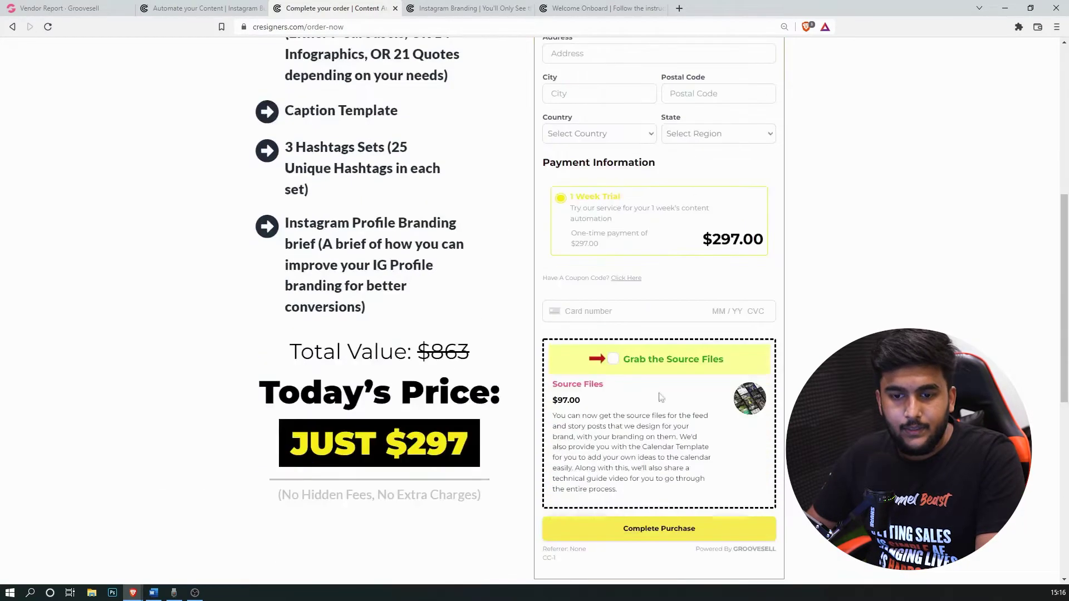
{"action": "left_click", "coordinate": [460, 6]}
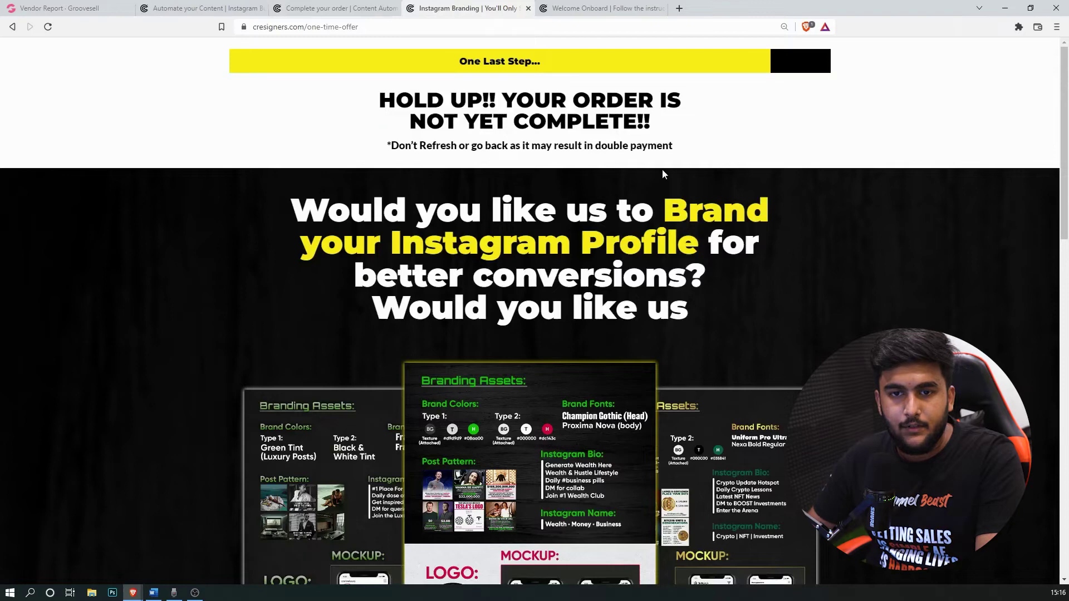
Step: Scroll the Instagram profile branding upsell down to its footer and back
{"action": "scroll", "coordinate": [662, 174], "scroll_direction": "down", "scroll_amount": 4}
{"action": "scroll", "coordinate": [611, 149], "scroll_direction": "up", "scroll_amount": 2}
{"action": "scroll", "coordinate": [556, 218], "scroll_direction": "down", "scroll_amount": 15}
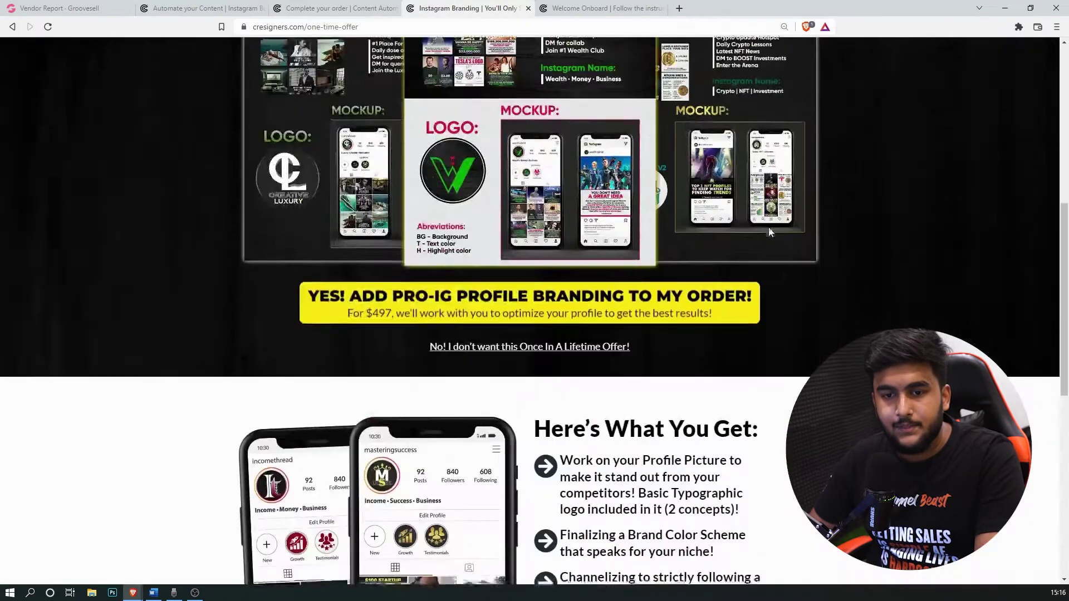
{"action": "scroll", "coordinate": [766, 252], "scroll_direction": "up", "scroll_amount": 18}
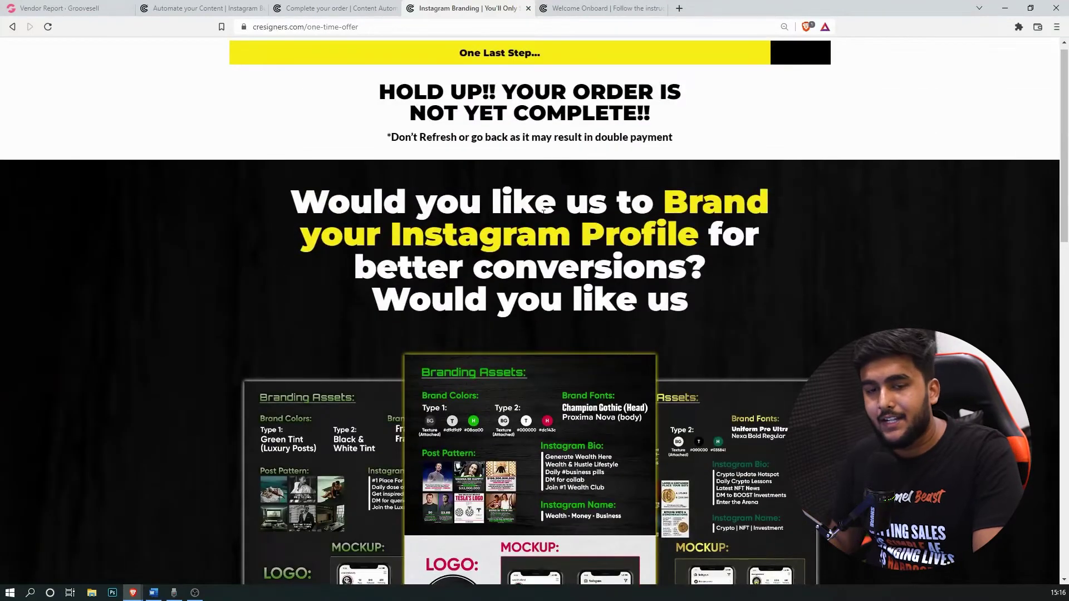
{"action": "scroll", "coordinate": [543, 212], "scroll_direction": "down", "scroll_amount": 6}
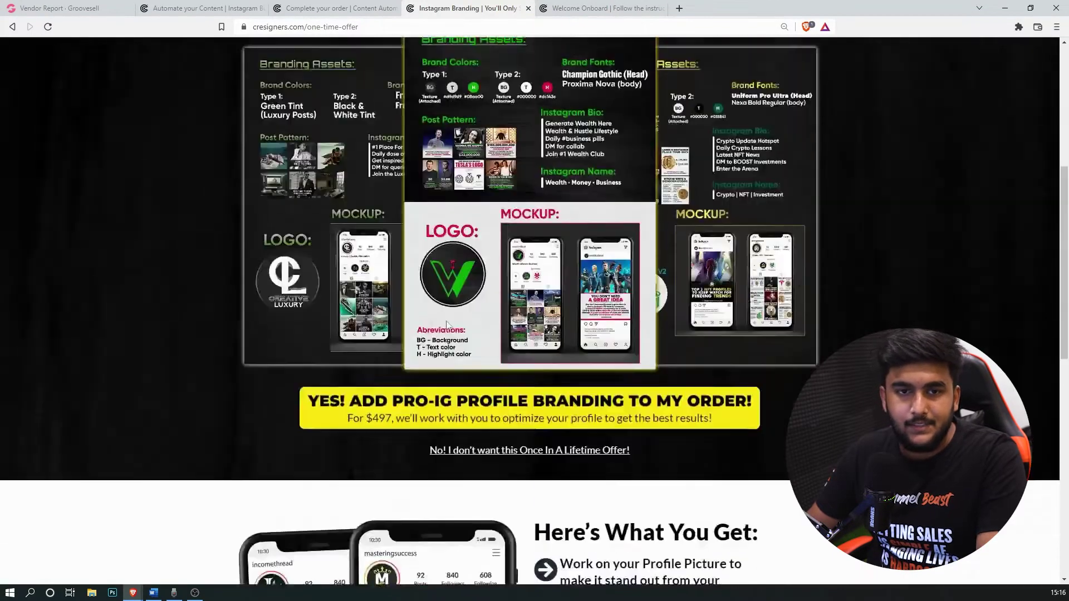
{"action": "scroll", "coordinate": [526, 134], "scroll_direction": "up", "scroll_amount": 2}
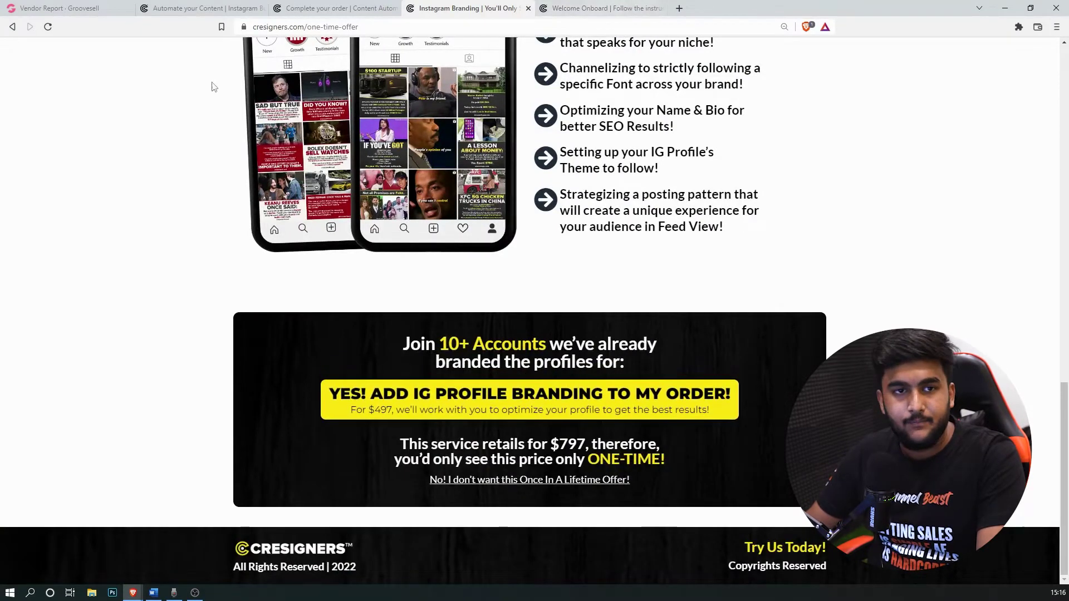
Step: Return to the Cresigners sales page showing Content Calendar, Captions and Hashtag Sets
{"action": "left_click", "coordinate": [198, 8]}
{"action": "scroll", "coordinate": [533, 373], "scroll_direction": "up", "scroll_amount": 5}
{"action": "scroll", "coordinate": [534, 373], "scroll_direction": "up", "scroll_amount": 10}
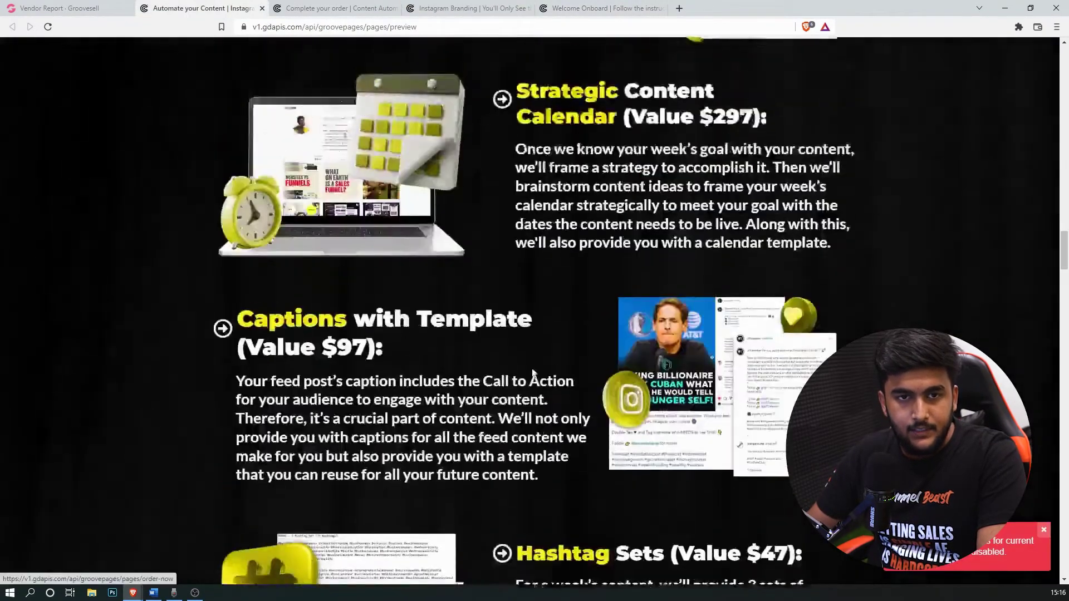
Step: In the Word funnel notes, point out the Source Files order bump and Branding upsell lines
{"action": "left_click", "coordinate": [153, 593]}
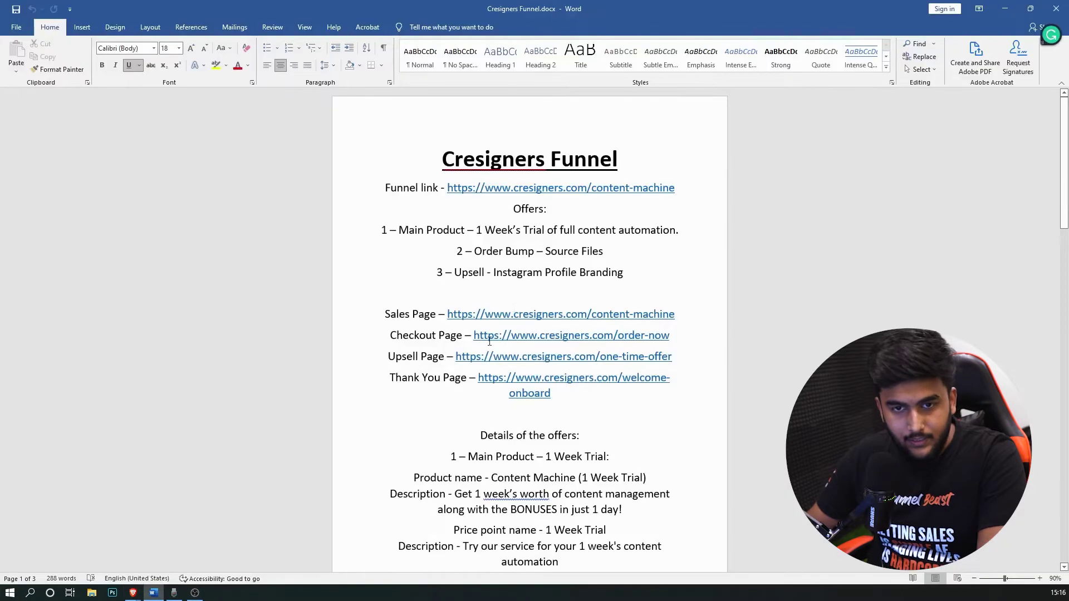
{"action": "left_click", "coordinate": [485, 249]}
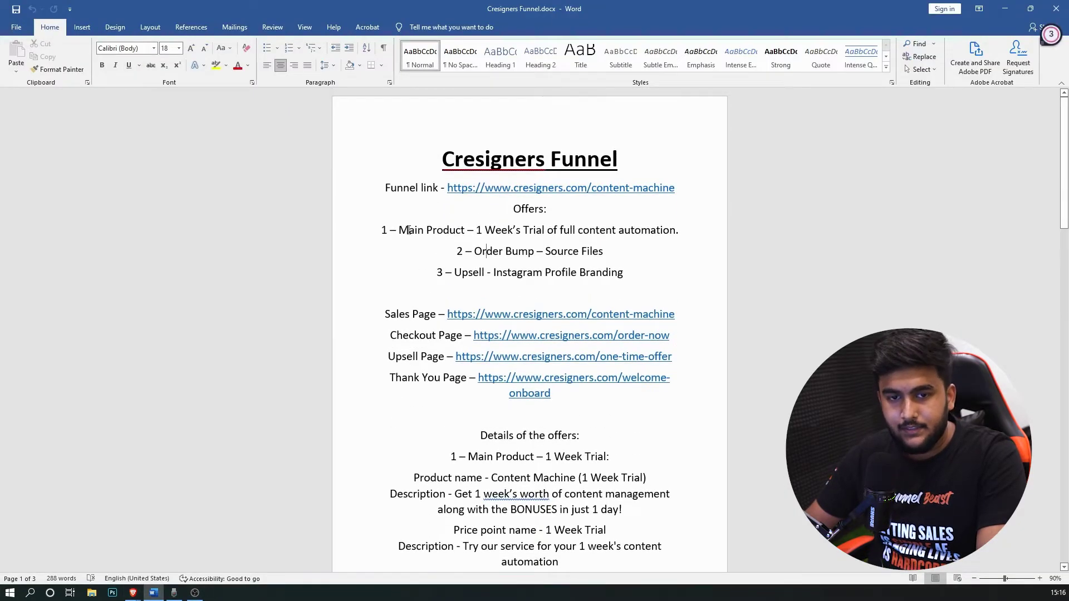
{"action": "left_click_drag", "start_coordinate": [409, 230], "coordinate": [563, 253]}
{"action": "left_click", "coordinate": [579, 252]}
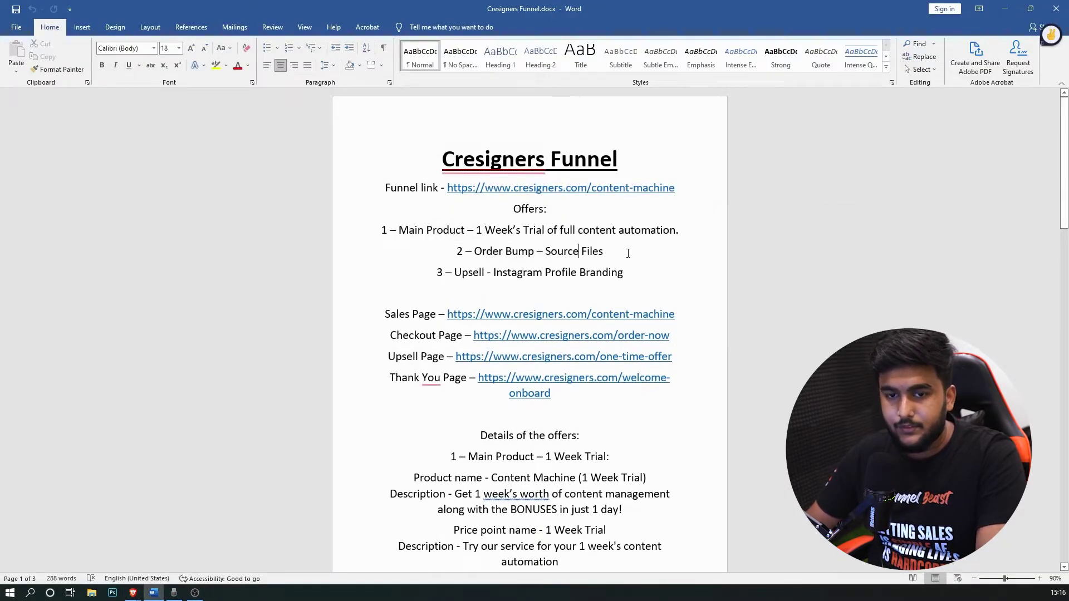
{"action": "double_click", "coordinate": [459, 273]}
{"action": "left_click", "coordinate": [580, 272]}
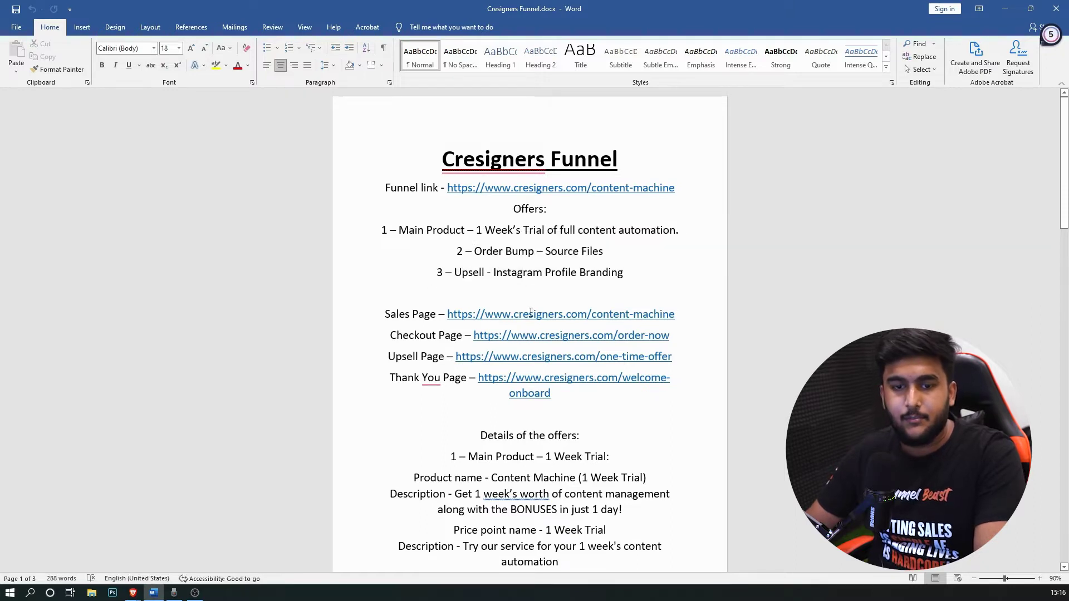
Step: Scroll through the offers and highlight the main product's name in the plan
{"action": "scroll", "coordinate": [678, 362], "scroll_direction": "down", "scroll_amount": 1}
{"action": "scroll", "coordinate": [544, 322], "scroll_direction": "down", "scroll_amount": 8}
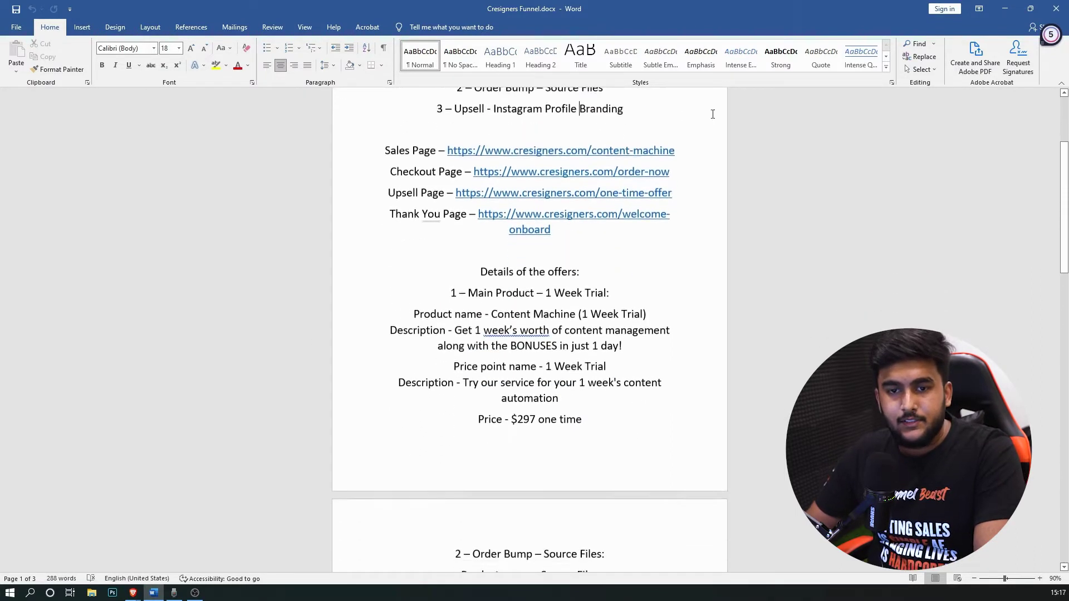
{"action": "scroll", "coordinate": [660, 372], "scroll_direction": "down", "scroll_amount": 5}
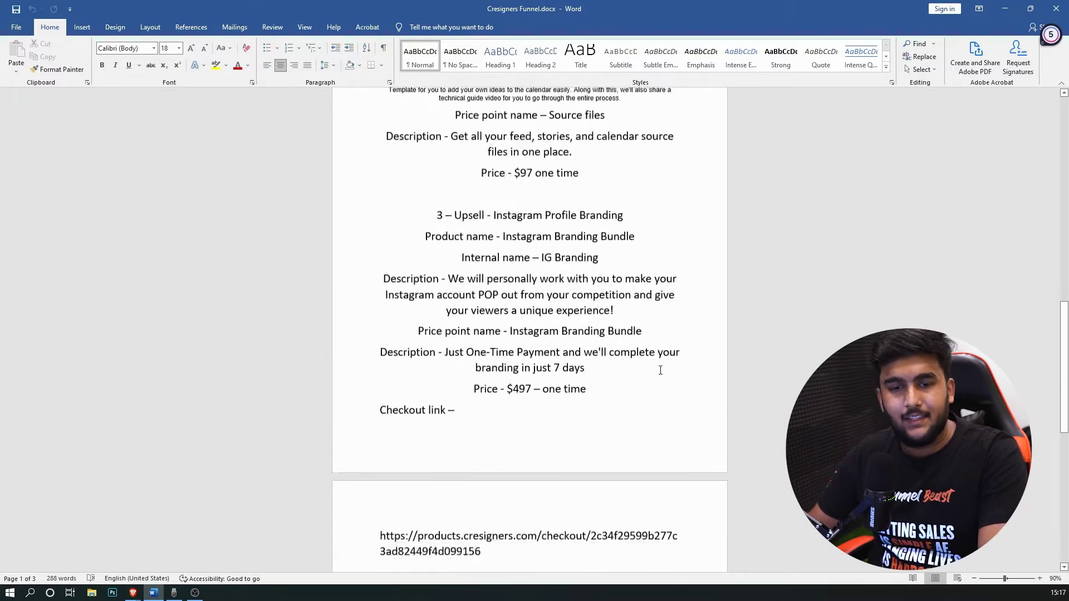
{"action": "scroll", "coordinate": [646, 368], "scroll_direction": "up", "scroll_amount": 6}
{"action": "scroll", "coordinate": [656, 360], "scroll_direction": "up", "scroll_amount": 5}
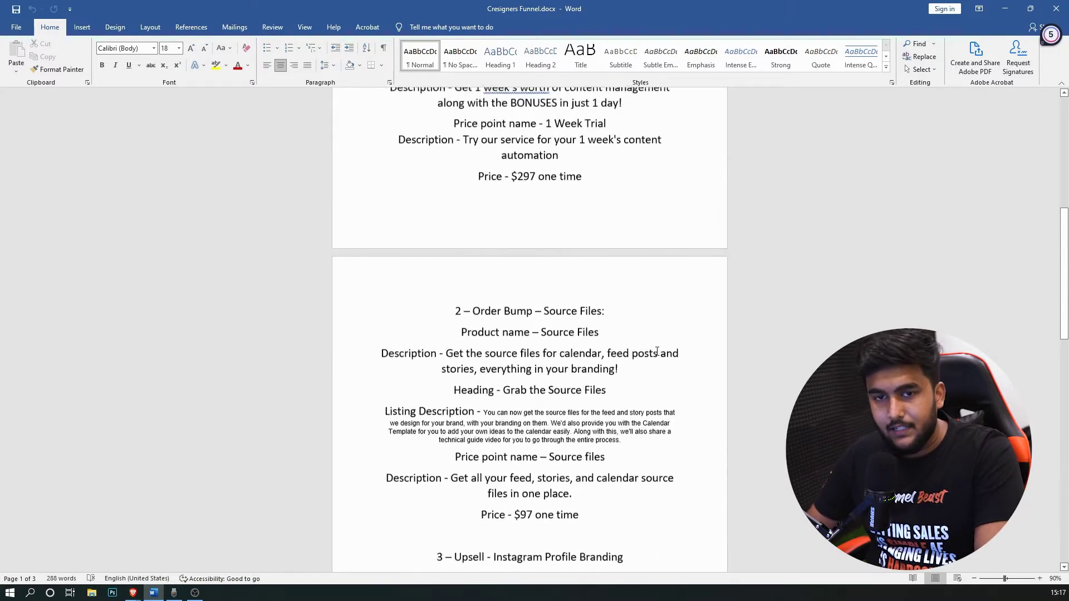
{"action": "scroll", "coordinate": [657, 357], "scroll_direction": "up", "scroll_amount": 3}
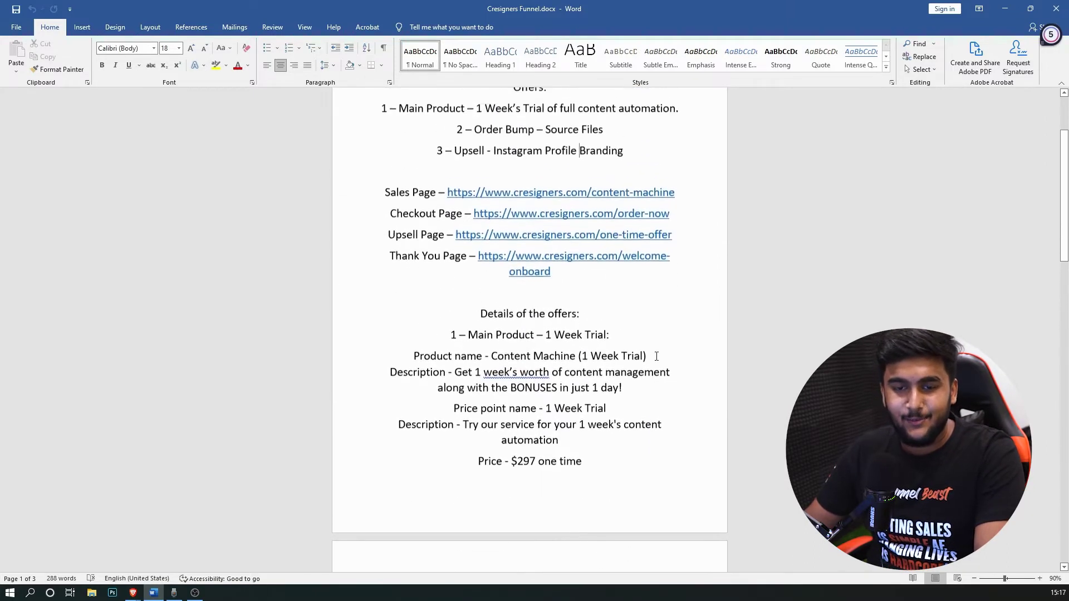
{"action": "scroll", "coordinate": [470, 312], "scroll_direction": "down", "scroll_amount": 2}
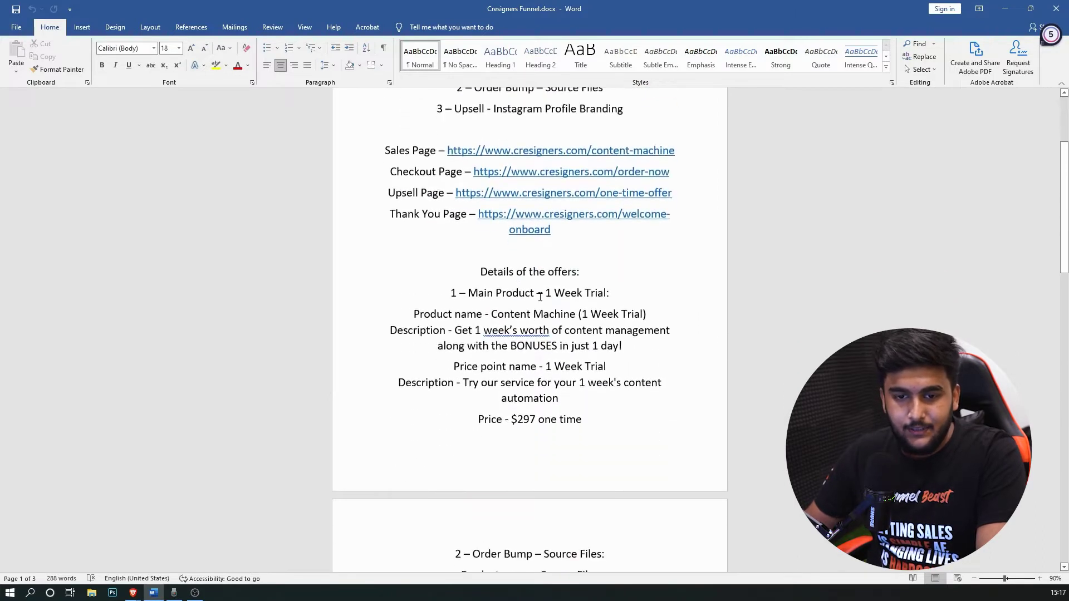
{"action": "left_click_drag", "start_coordinate": [482, 315], "coordinate": [719, 313]}
{"action": "left_click", "coordinate": [449, 328]}
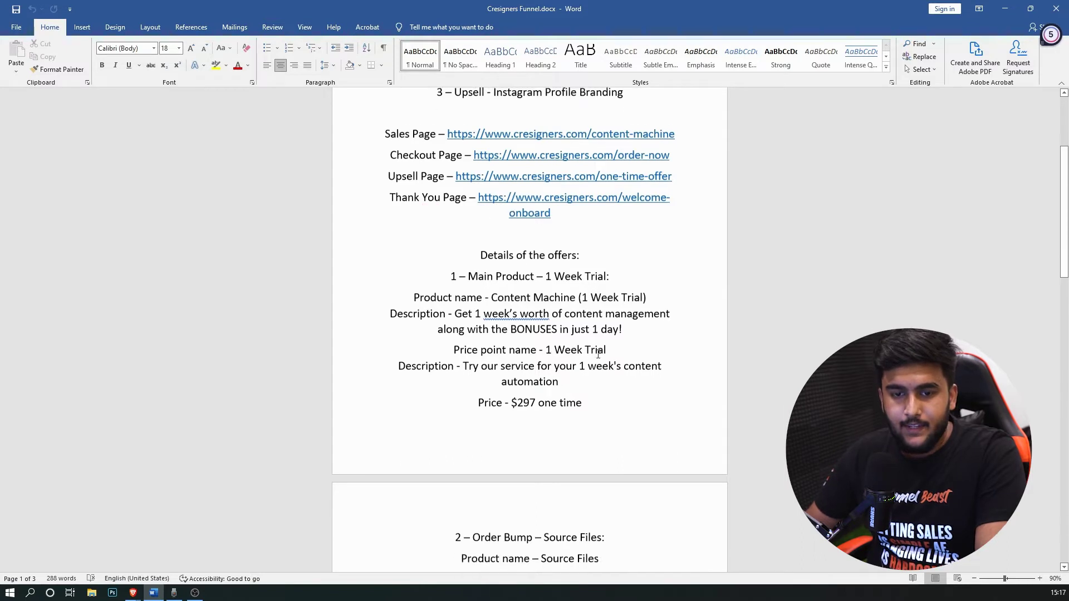
Step: Minimize Word to reveal the Brave sales page again
{"action": "scroll", "coordinate": [501, 339], "scroll_direction": "up", "scroll_amount": 3}
{"action": "scroll", "coordinate": [506, 337], "scroll_direction": "up", "scroll_amount": 1}
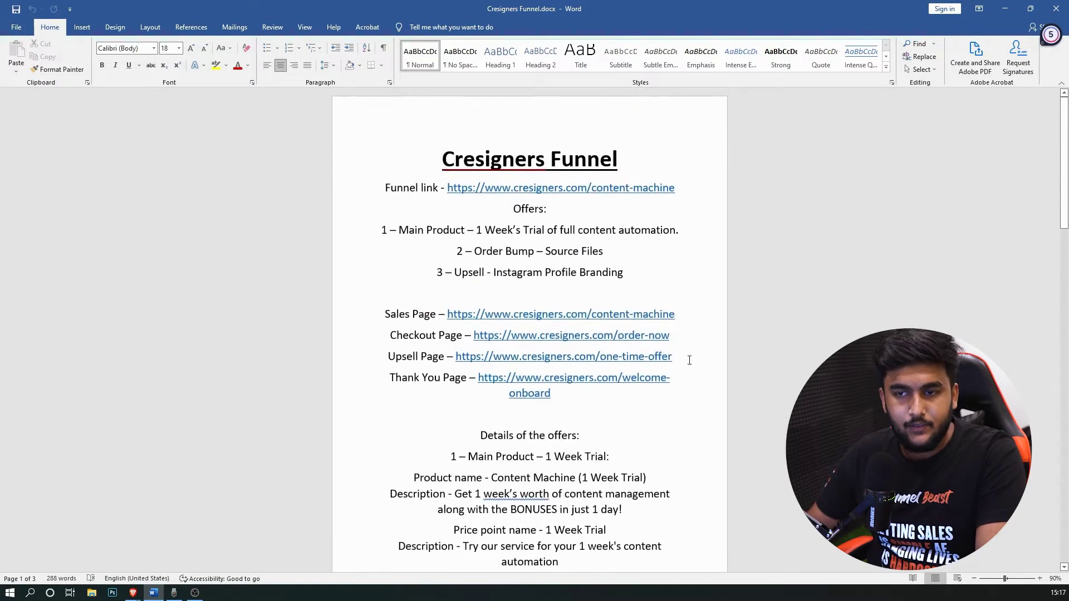
{"action": "left_click", "coordinate": [1005, 8]}
Step: From the Vendor Report dashboard, go to Funnels and Products and click New Product Funnel
{"action": "left_click", "coordinate": [74, 7]}
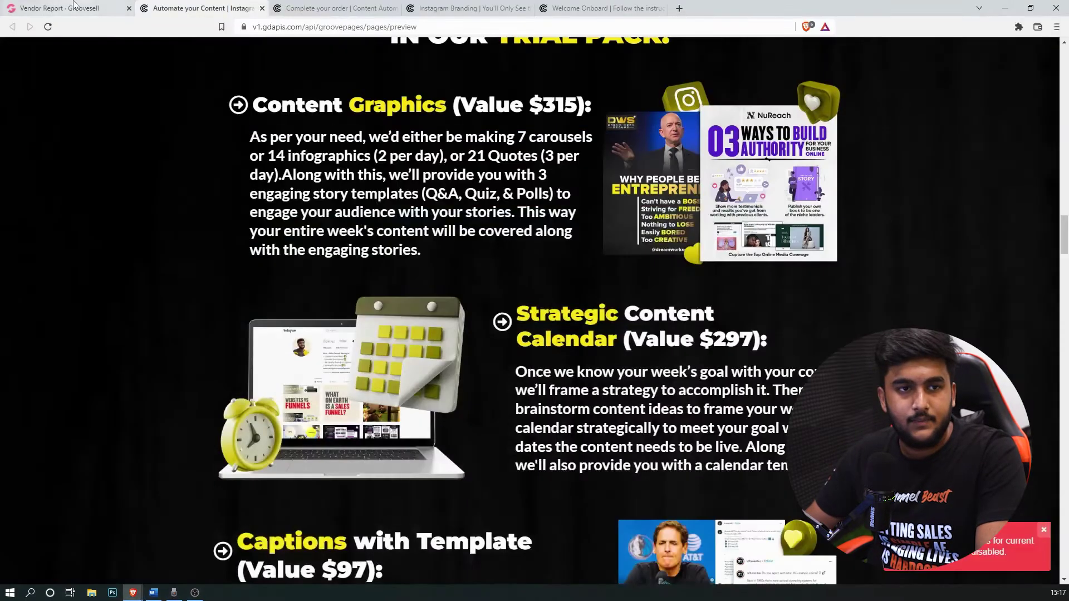
{"action": "scroll", "coordinate": [613, 267], "scroll_direction": "down", "scroll_amount": 2}
{"action": "scroll", "coordinate": [458, 370], "scroll_direction": "up", "scroll_amount": 2}
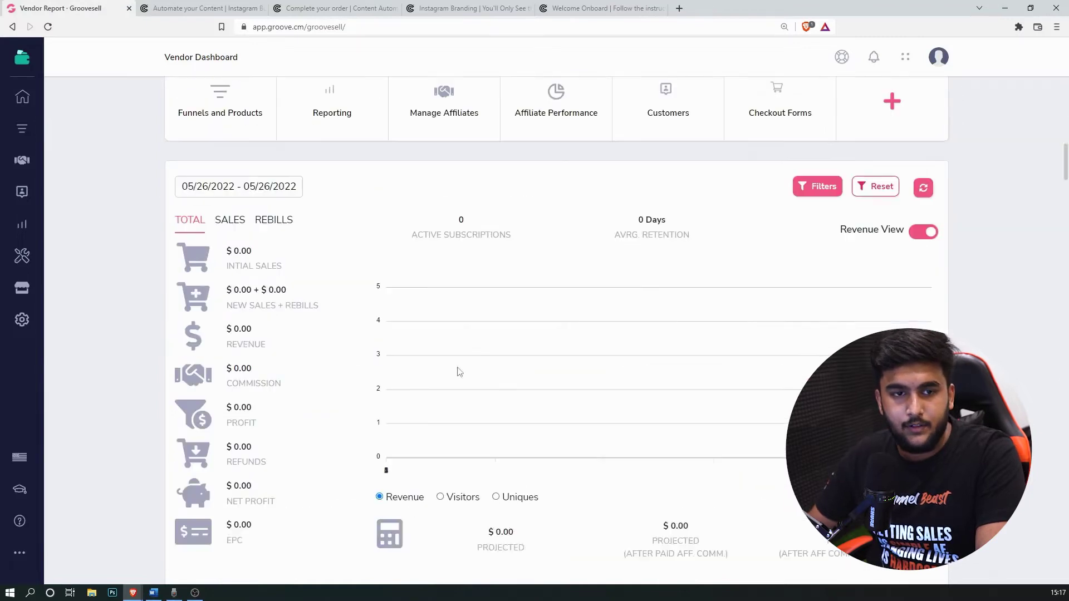
{"action": "left_click", "coordinate": [230, 175]}
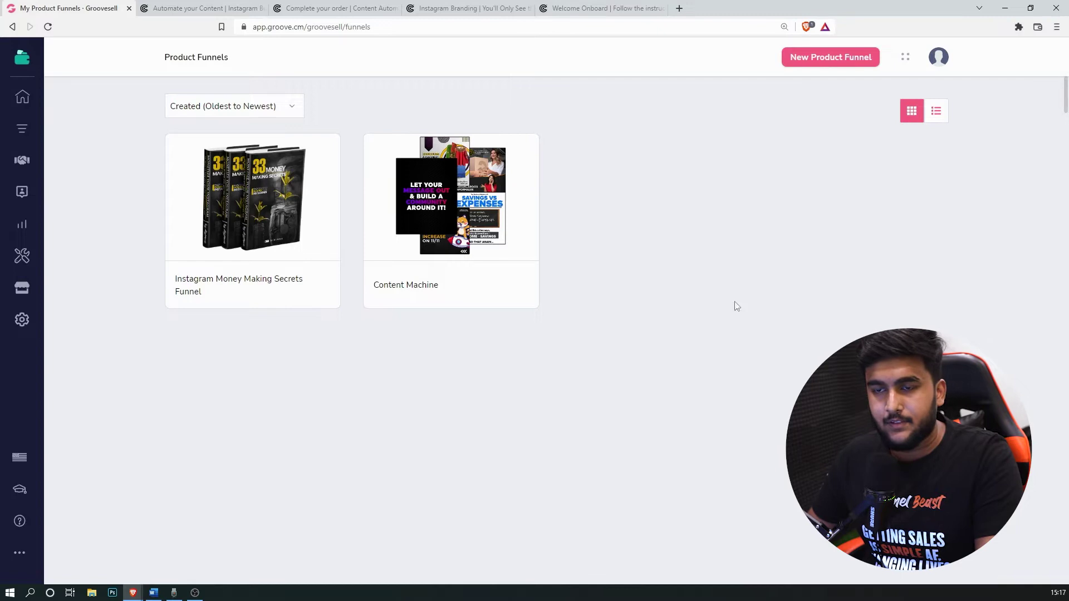
{"action": "left_click", "coordinate": [826, 64]}
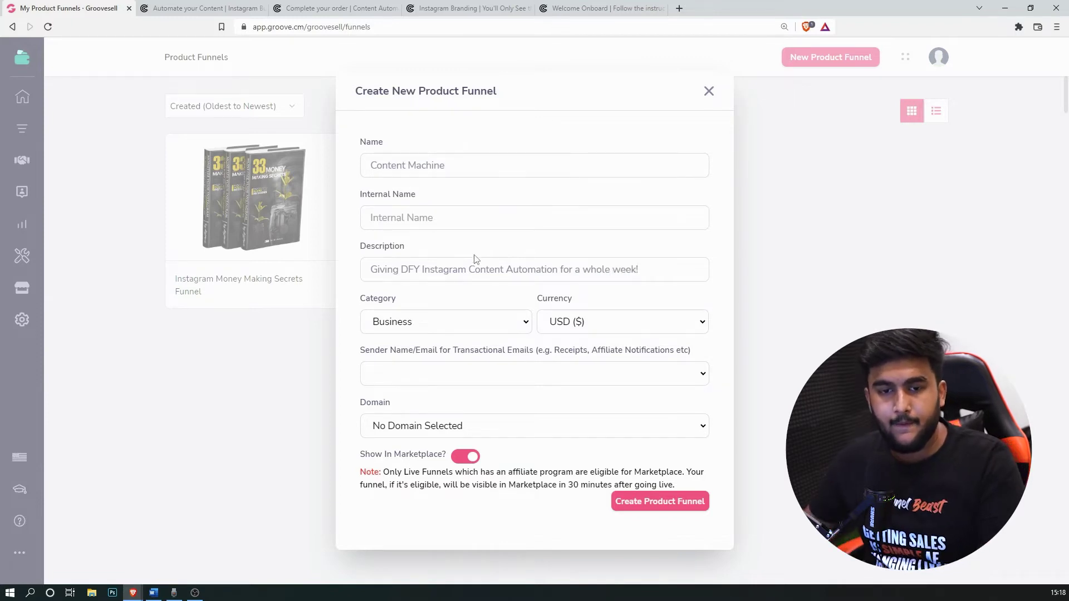
Step: Keep Business as the funnel category, leaving the sender email unchanged
{"action": "left_click", "coordinate": [486, 321]}
{"action": "scroll", "coordinate": [446, 190], "scroll_direction": "down", "scroll_amount": 1}
{"action": "scroll", "coordinate": [428, 83], "scroll_direction": "up", "scroll_amount": 1}
{"action": "left_click", "coordinate": [424, 37]}
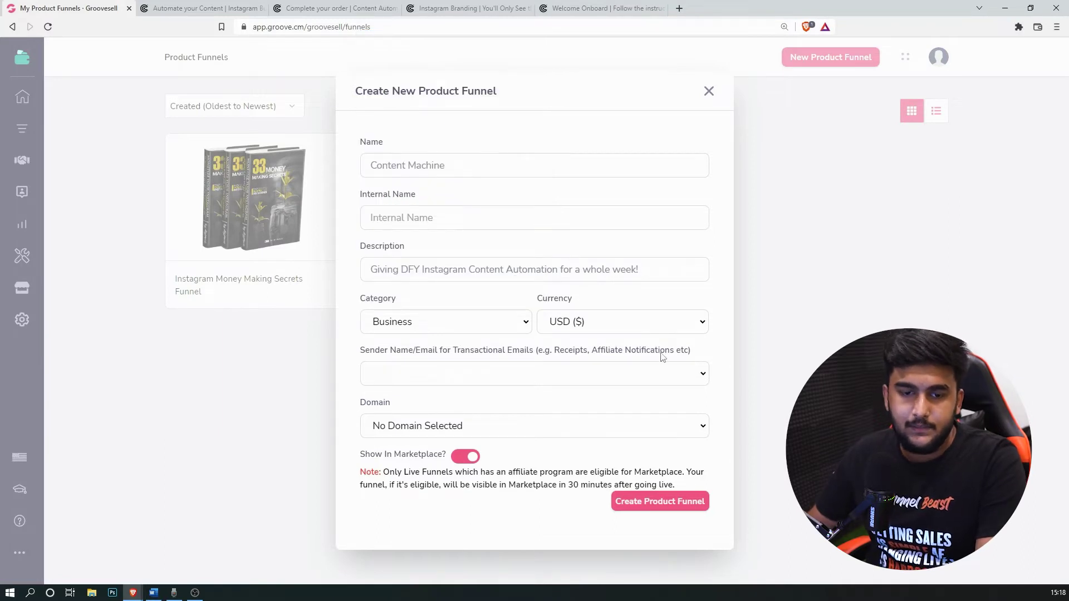
{"action": "left_click", "coordinate": [411, 379]}
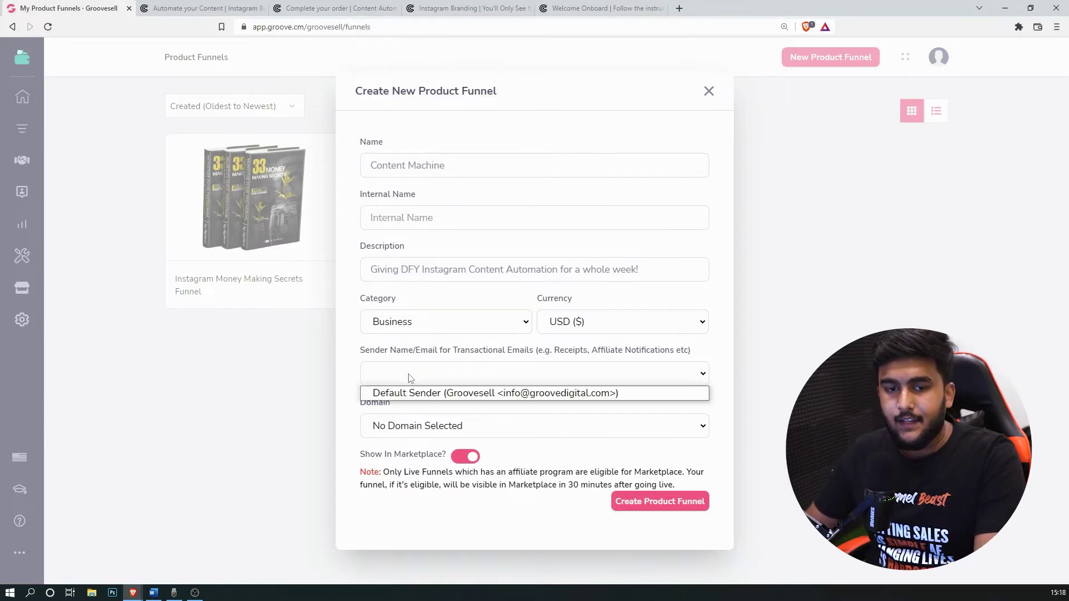
{"action": "left_click", "coordinate": [420, 377]}
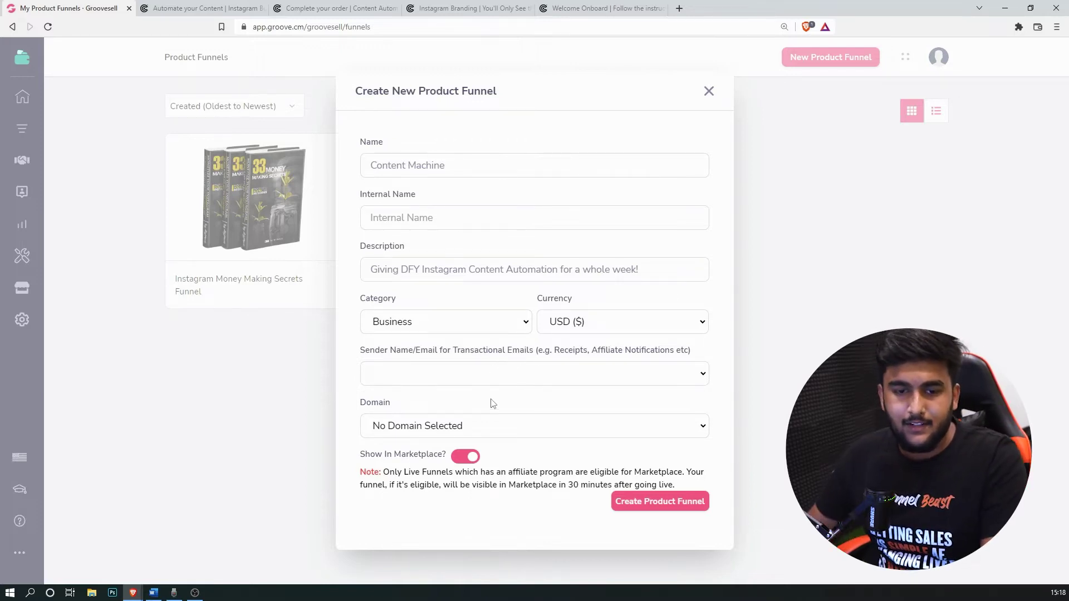
Step: Set the funnel domain to products.cresigners.com
{"action": "left_click", "coordinate": [519, 427]}
{"action": "left_click", "coordinate": [519, 426]}
{"action": "left_click", "coordinate": [457, 429]}
{"action": "left_click", "coordinate": [451, 460]}
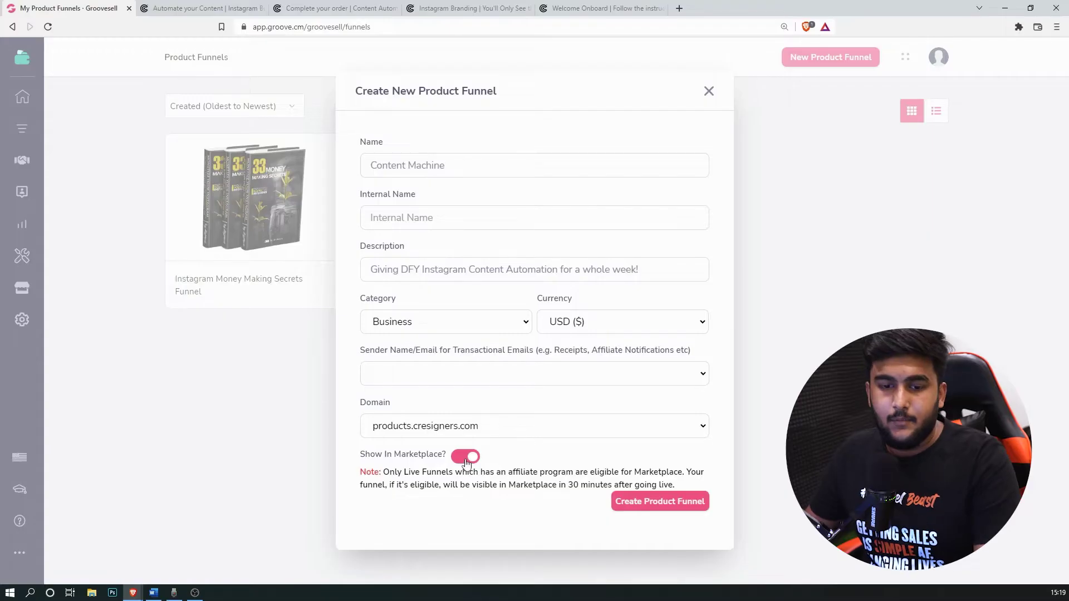
Step: Create the Content Machine funnel hidden from marketplace with internal name contentmachine, then edit its product
{"action": "left_click", "coordinate": [465, 455]}
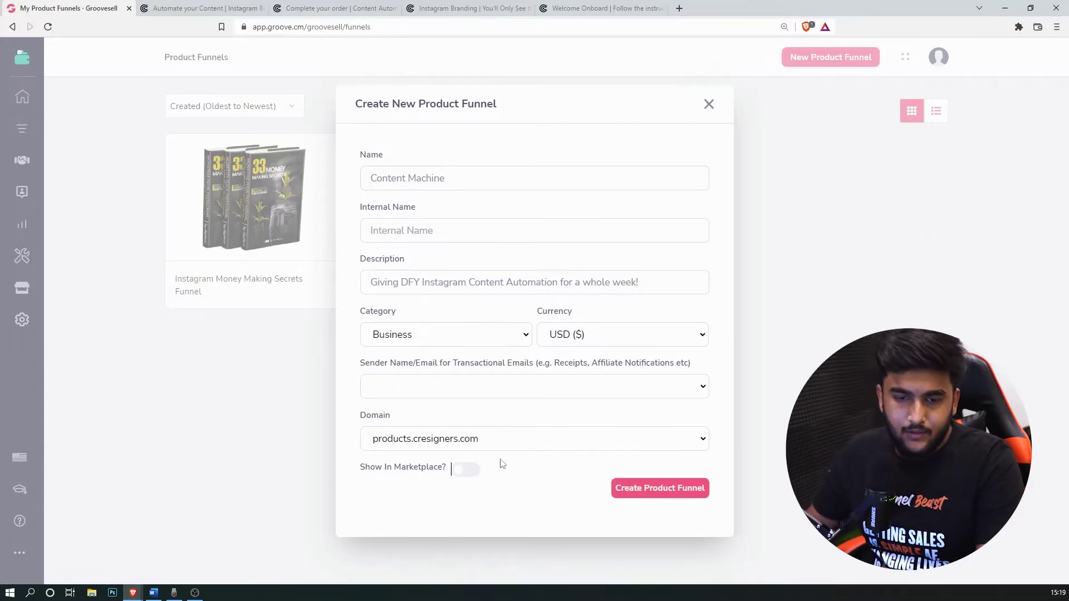
{"action": "left_click", "coordinate": [677, 492]}
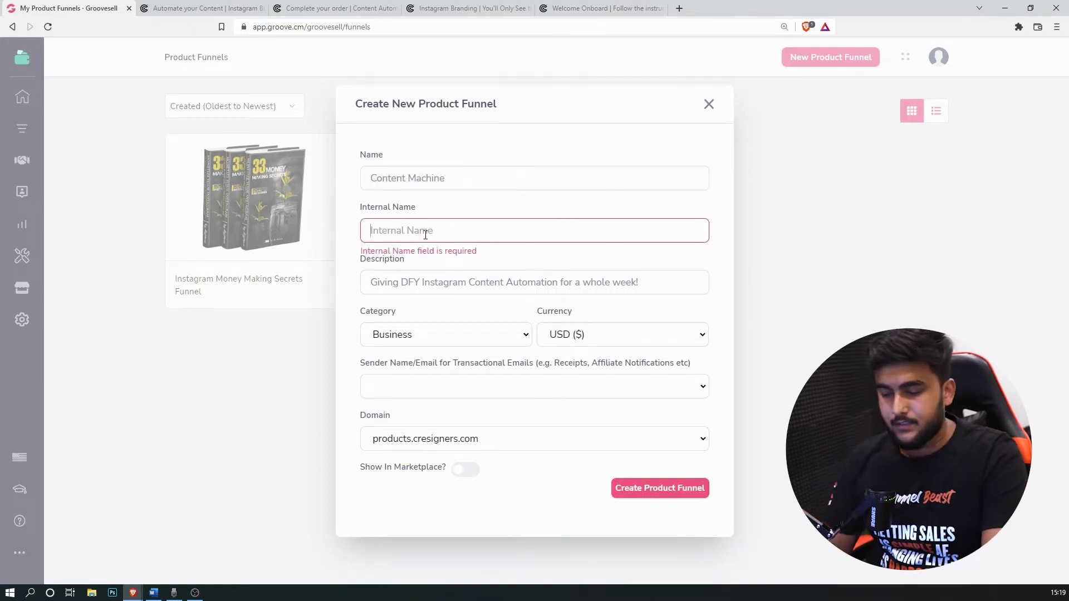
{"action": "type", "text": "Contentmachi"}
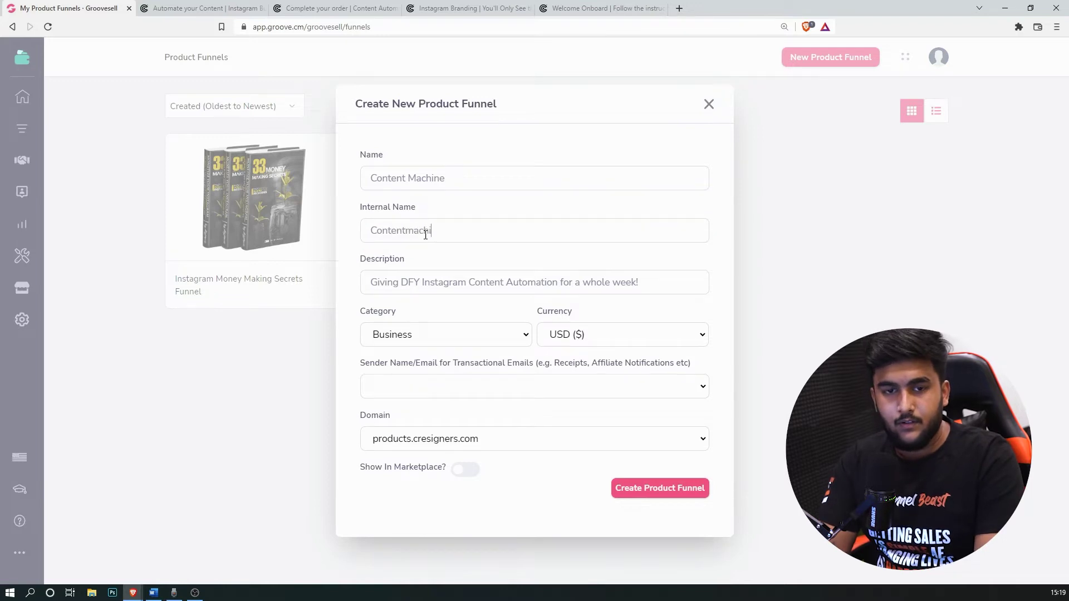
{"action": "type", "text": "ne"}
{"action": "left_click", "coordinate": [377, 231]}
{"action": "key", "text": "BackSpace"}
{"action": "type", "text": "c"}
{"action": "left_click", "coordinate": [681, 485]}
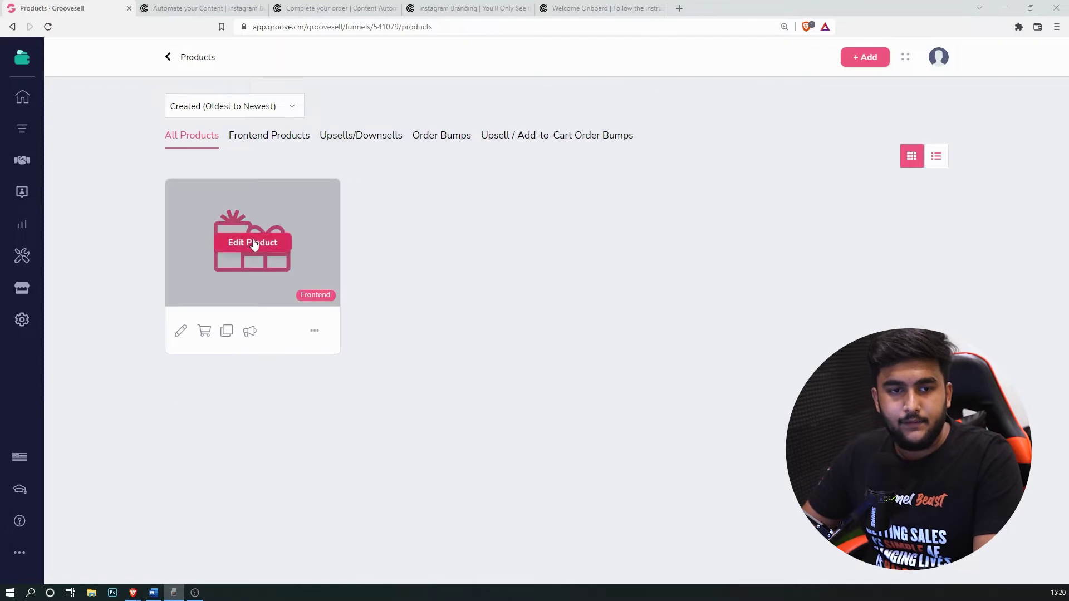
{"action": "left_click", "coordinate": [240, 241]}
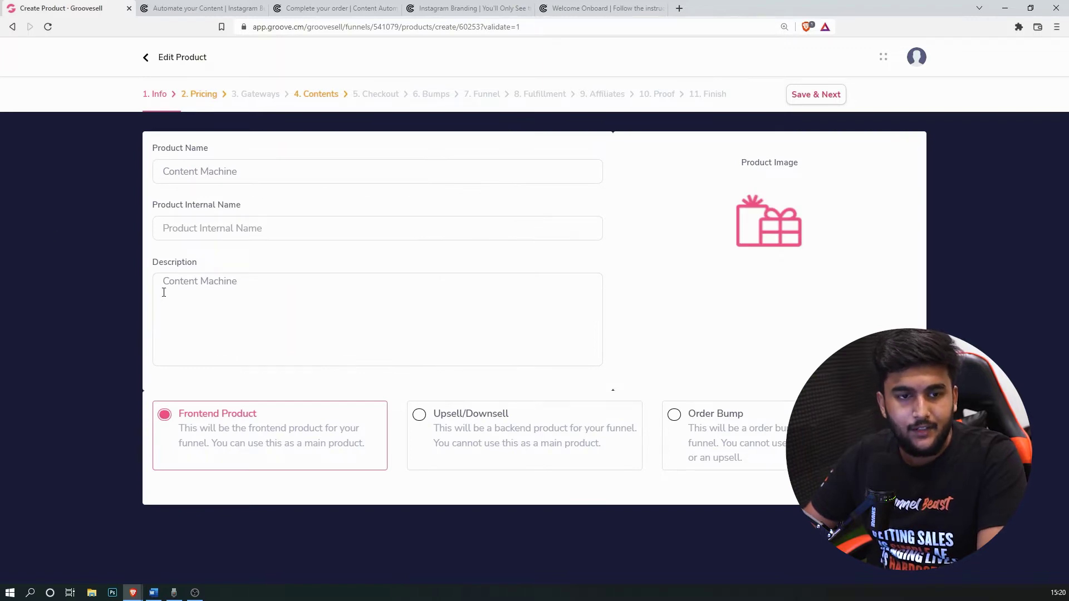
Step: Copy the product name 'Content Machine (1 Week Trial)' from the plan into Product Name
{"action": "key", "text": "alt+Tab"}
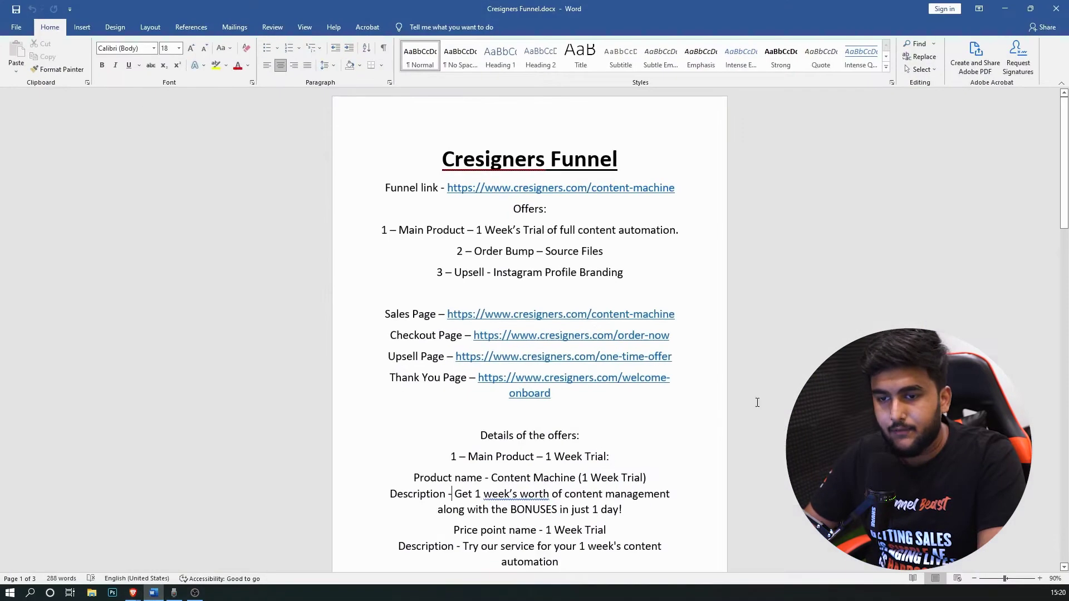
{"action": "scroll", "coordinate": [579, 340], "scroll_direction": "down", "scroll_amount": 5}
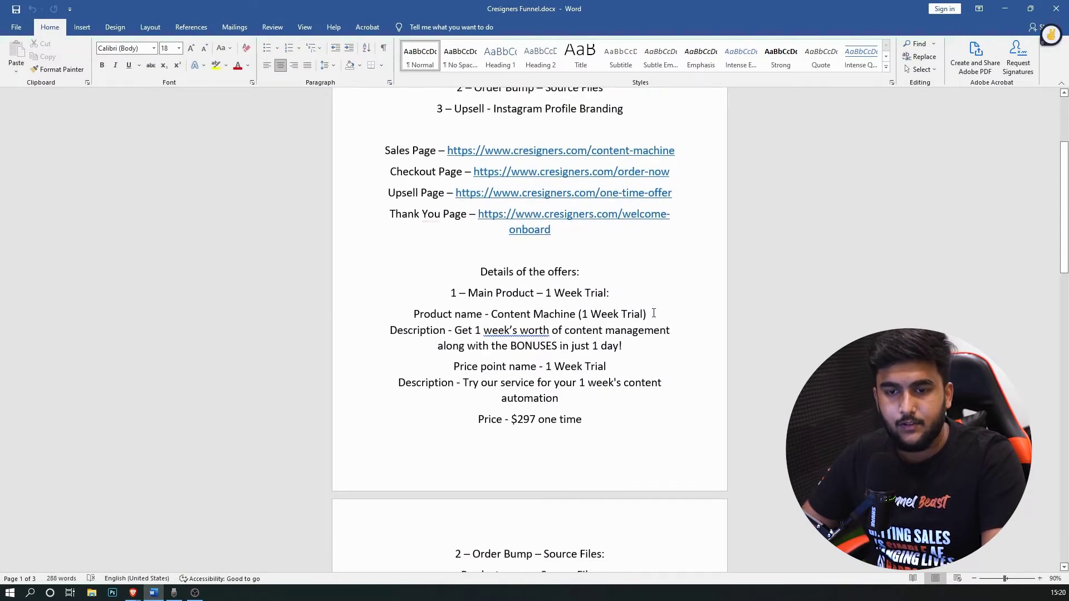
{"action": "left_click_drag", "start_coordinate": [654, 313], "coordinate": [505, 315]}
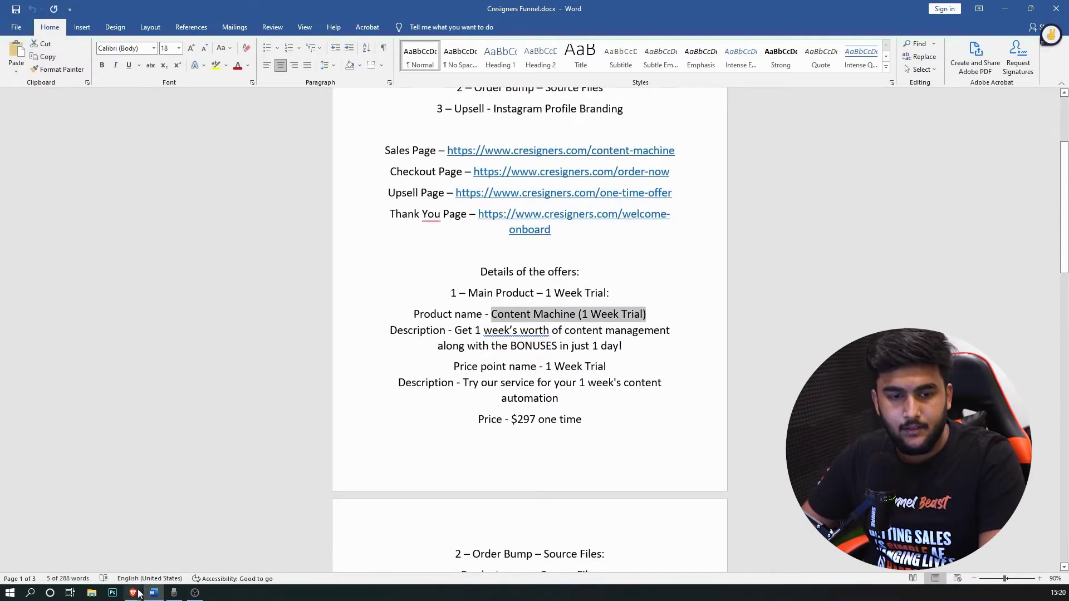
{"action": "mouse_move", "coordinate": [133, 593]}
{"action": "left_click", "coordinate": [201, 546]}
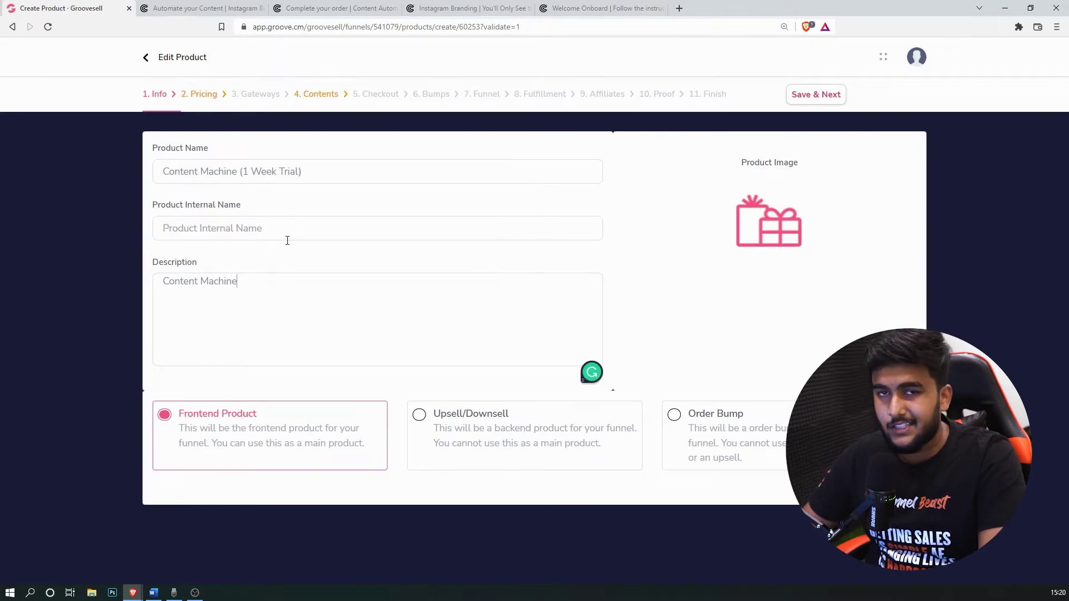
Step: Replace the Description with the plan's one-week content management sentence
{"action": "key", "text": "ctrl+a"}
{"action": "left_click", "coordinate": [153, 593]}
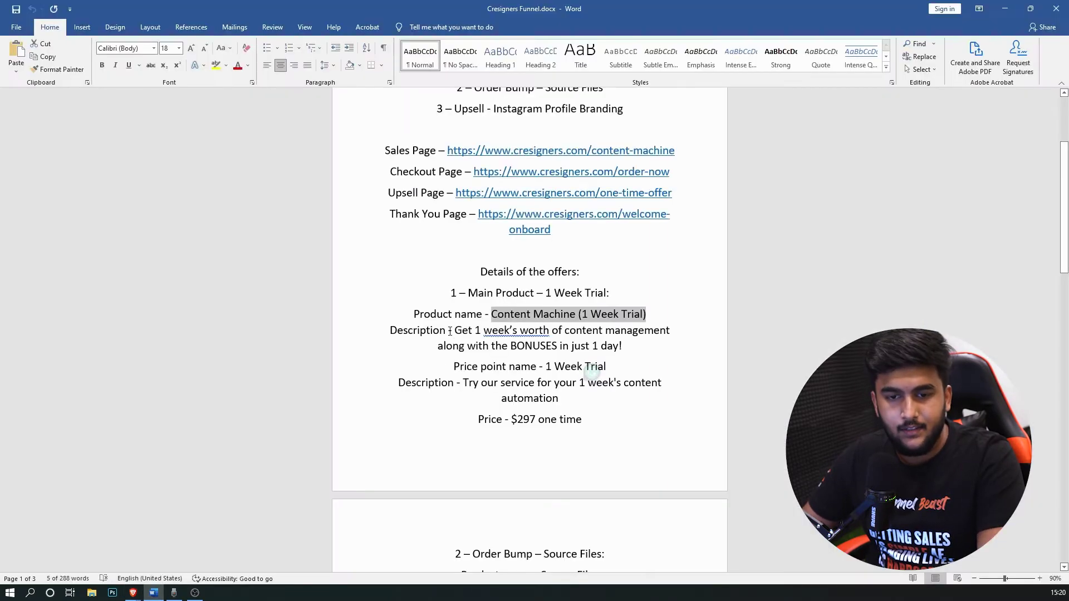
{"action": "left_click_drag", "start_coordinate": [622, 346], "coordinate": [455, 331]}
{"action": "key", "text": "ctrl+c"}
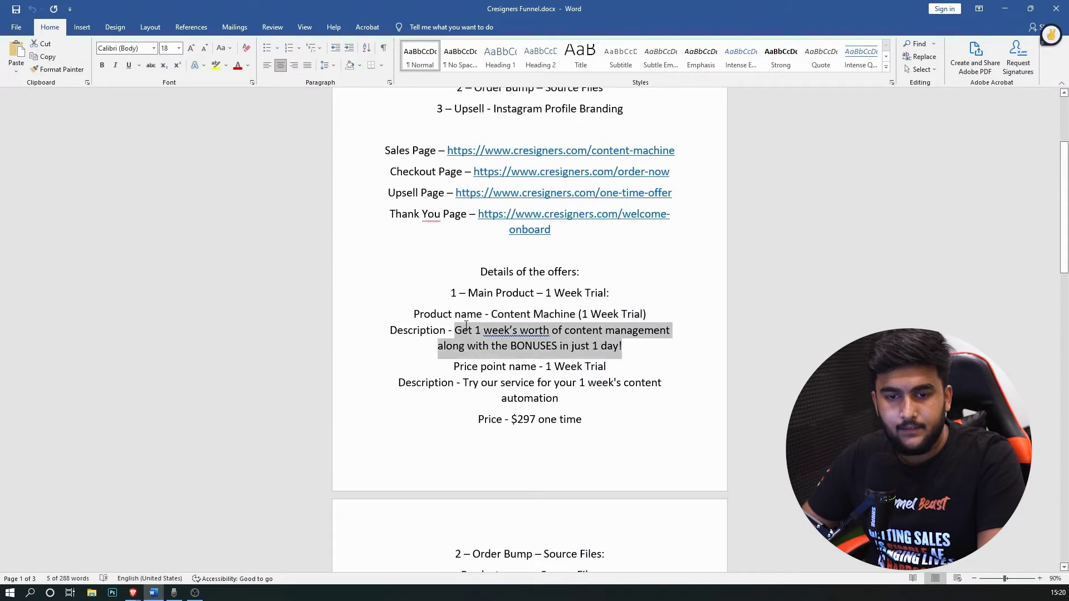
{"action": "left_click", "coordinate": [132, 593]}
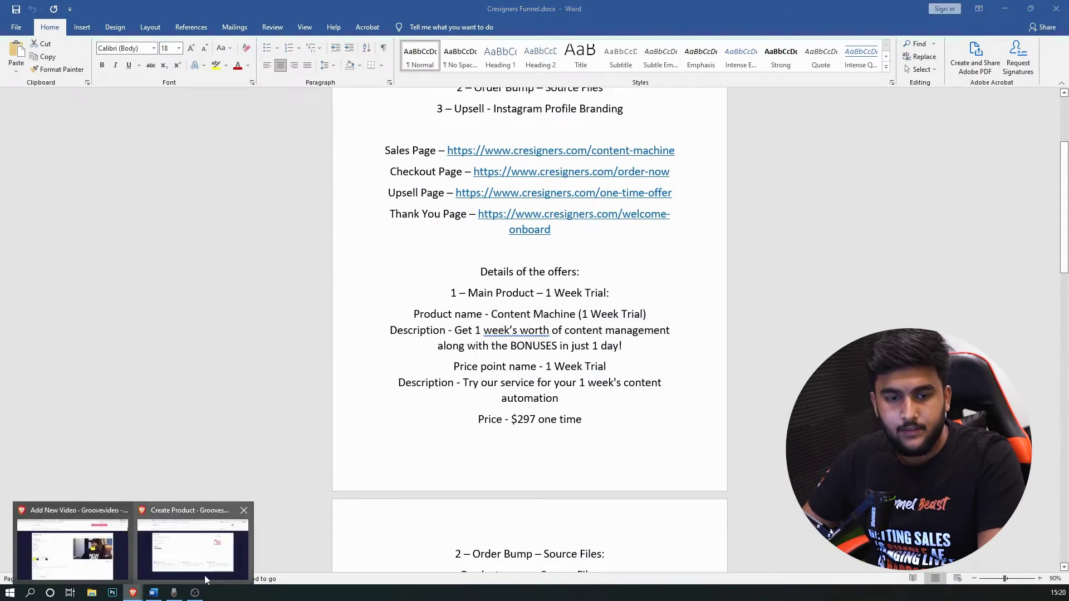
{"action": "left_click", "coordinate": [205, 576]}
{"action": "key", "text": "ctrl+v"}
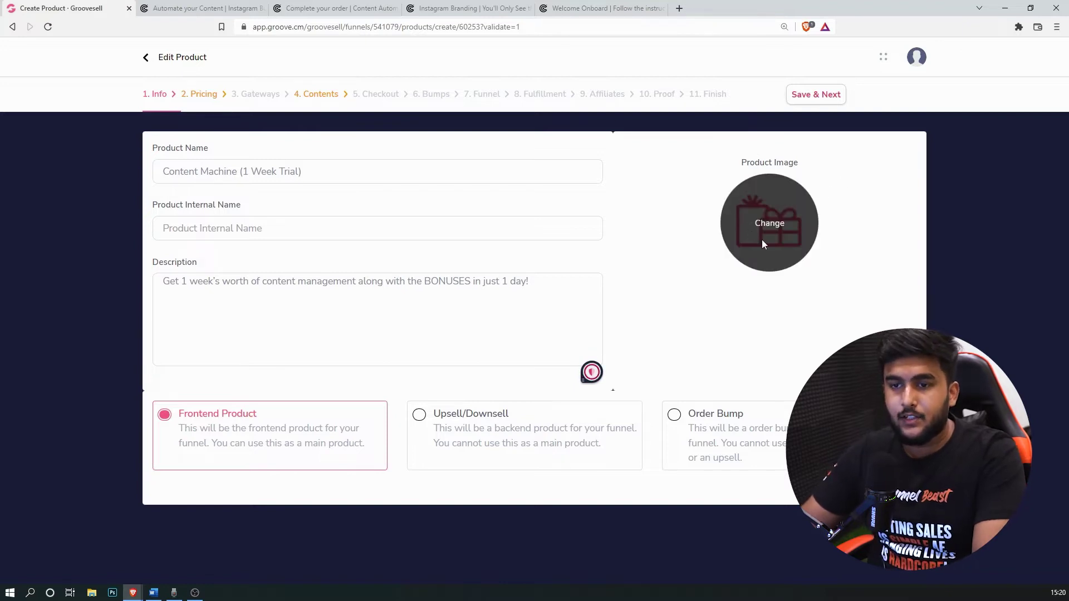
Step: Choose the content collage from the Image Library as product image, then Save & Next to Pricing
{"action": "left_click", "coordinate": [764, 232]}
{"action": "scroll", "coordinate": [502, 306], "scroll_direction": "down", "scroll_amount": 10}
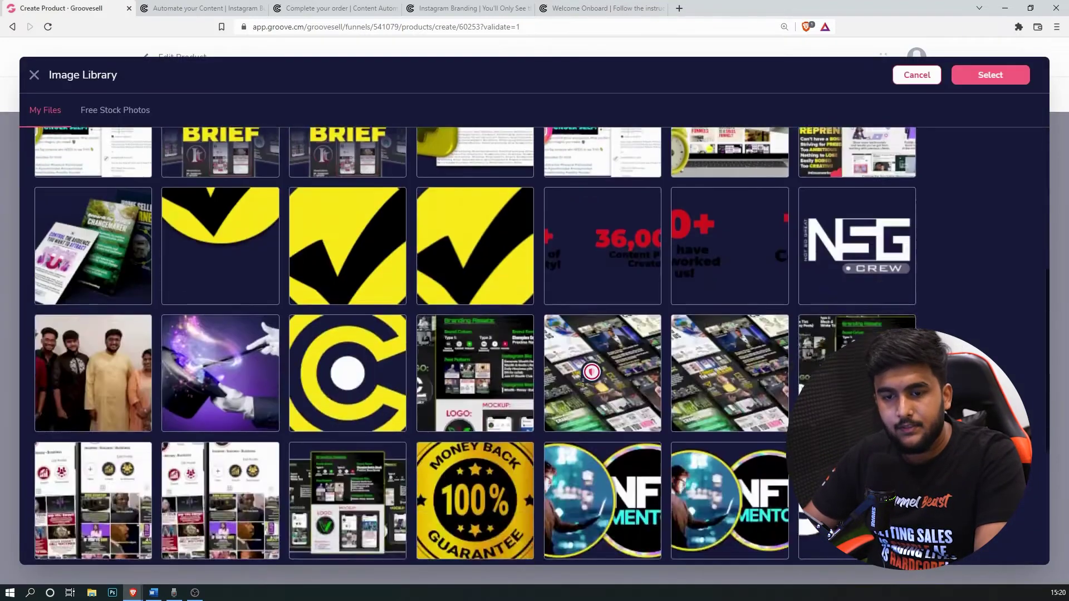
{"action": "scroll", "coordinate": [793, 361], "scroll_direction": "up", "scroll_amount": 2}
{"action": "scroll", "coordinate": [793, 360], "scroll_direction": "up", "scroll_amount": 2}
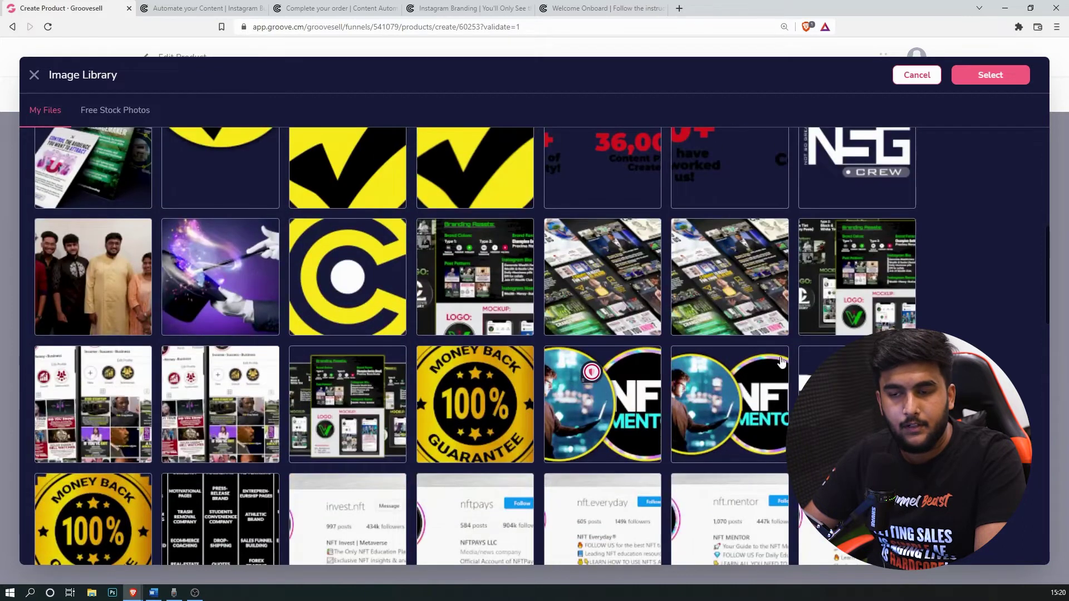
{"action": "scroll", "coordinate": [782, 362], "scroll_direction": "up", "scroll_amount": 3}
{"action": "scroll", "coordinate": [591, 372], "scroll_direction": "down", "scroll_amount": 3}
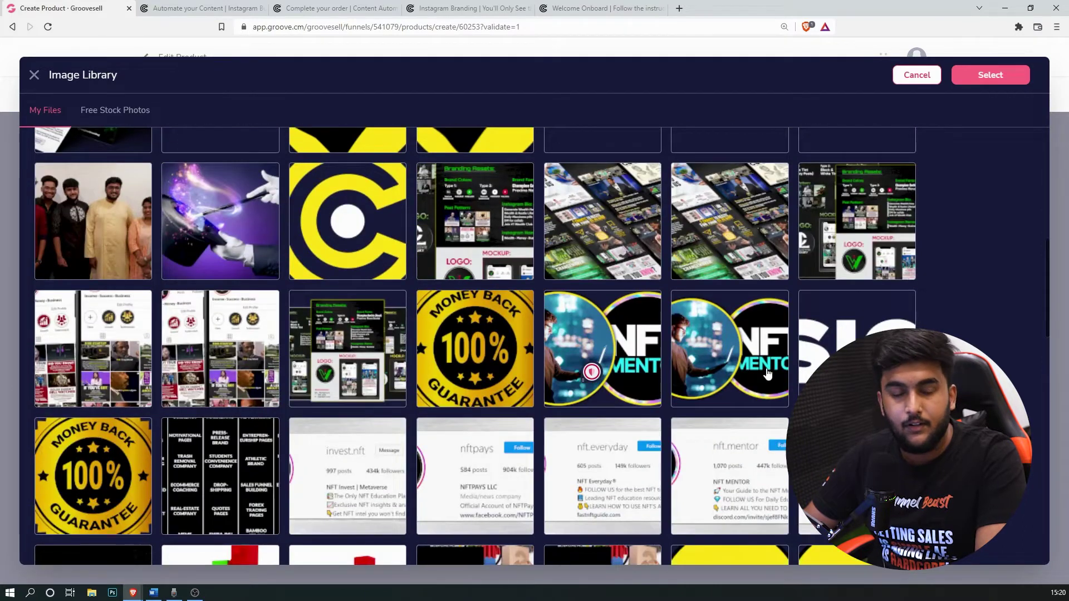
{"action": "scroll", "coordinate": [729, 363], "scroll_direction": "up", "scroll_amount": 1}
{"action": "scroll", "coordinate": [569, 372], "scroll_direction": "down", "scroll_amount": 7}
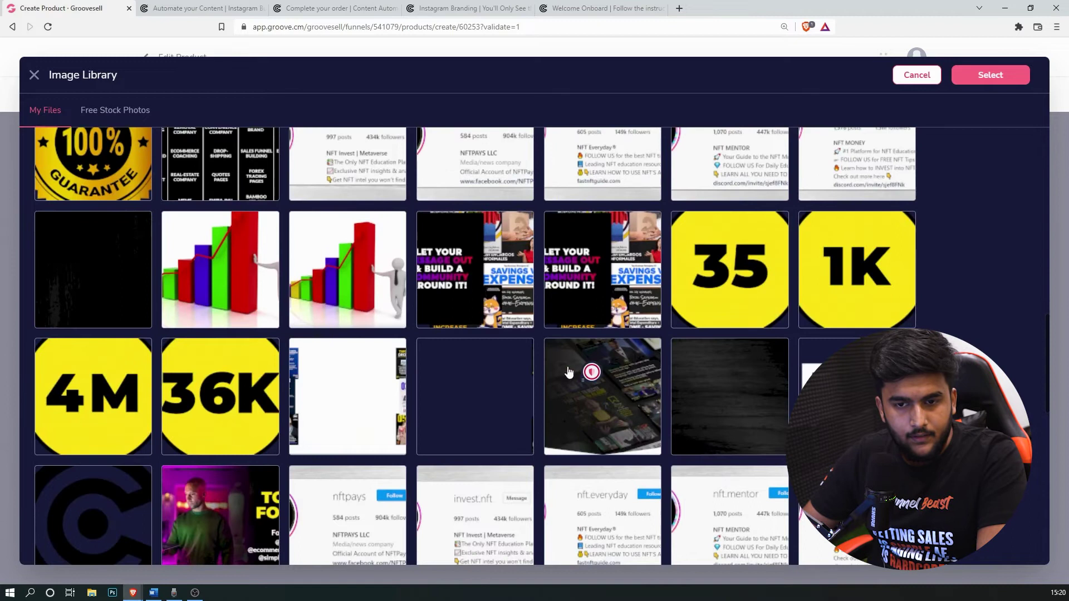
{"action": "left_click", "coordinate": [569, 372]}
{"action": "left_click", "coordinate": [989, 75]}
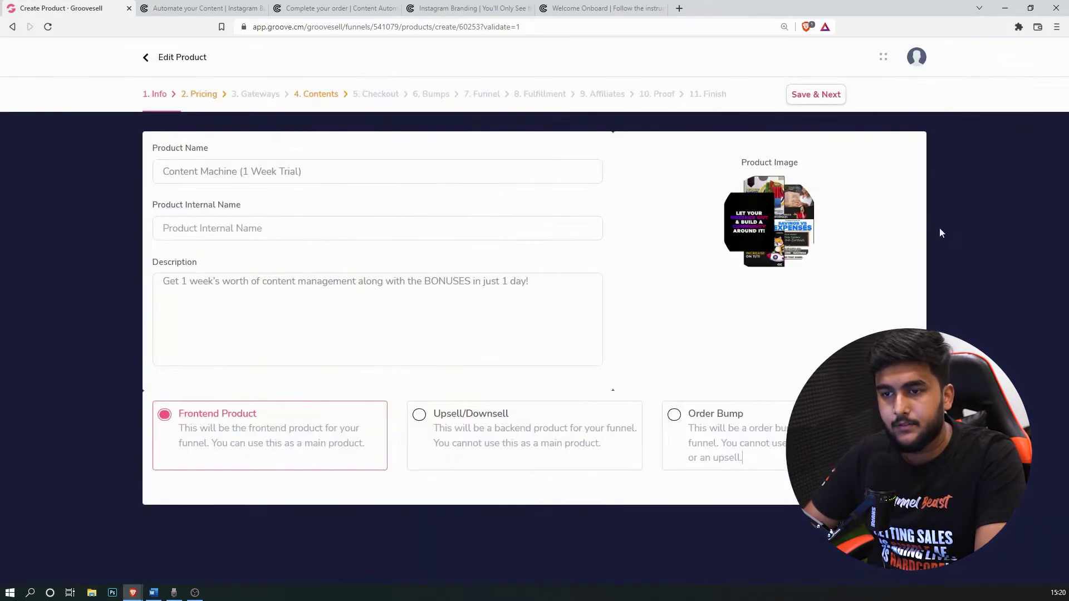
{"action": "left_click", "coordinate": [832, 97]}
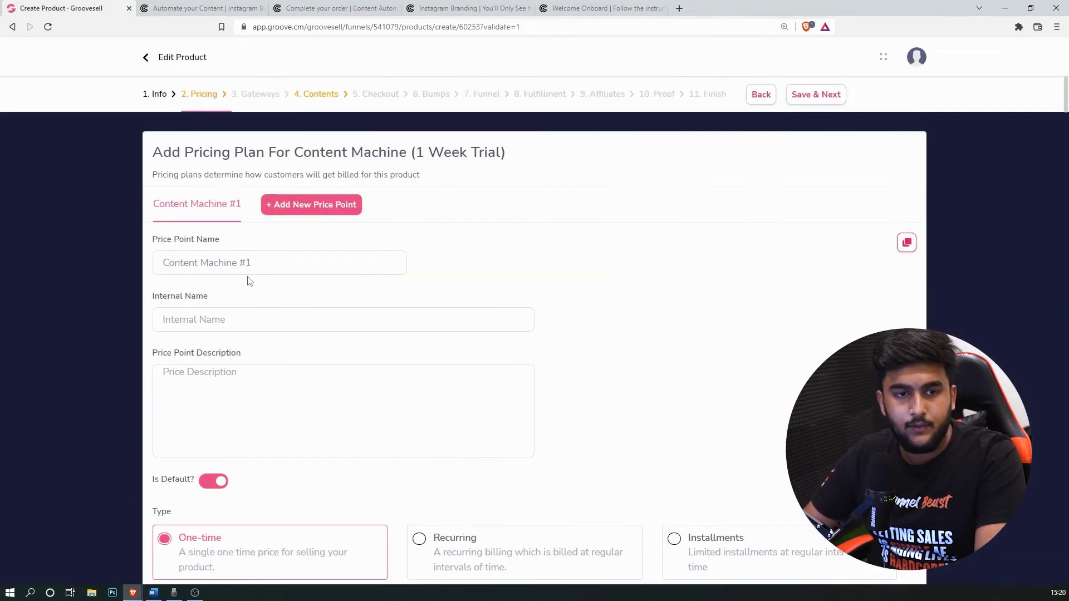
{"action": "scroll", "coordinate": [249, 281], "scroll_direction": "down", "scroll_amount": 1}
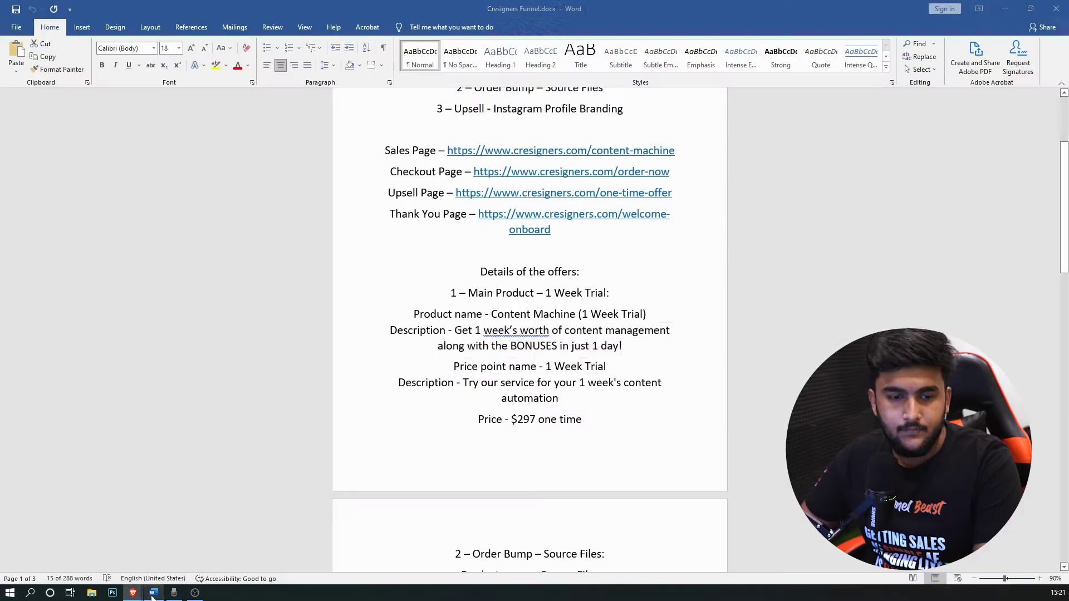
Step: Name the price point '1 Week Trial', copied from the offer notes
{"action": "left_click_drag", "start_coordinate": [454, 331], "coordinate": [622, 346]}
{"action": "scroll", "coordinate": [485, 346], "scroll_direction": "down", "scroll_amount": 3}
{"action": "left_click_drag", "start_coordinate": [607, 250], "coordinate": [593, 250]}
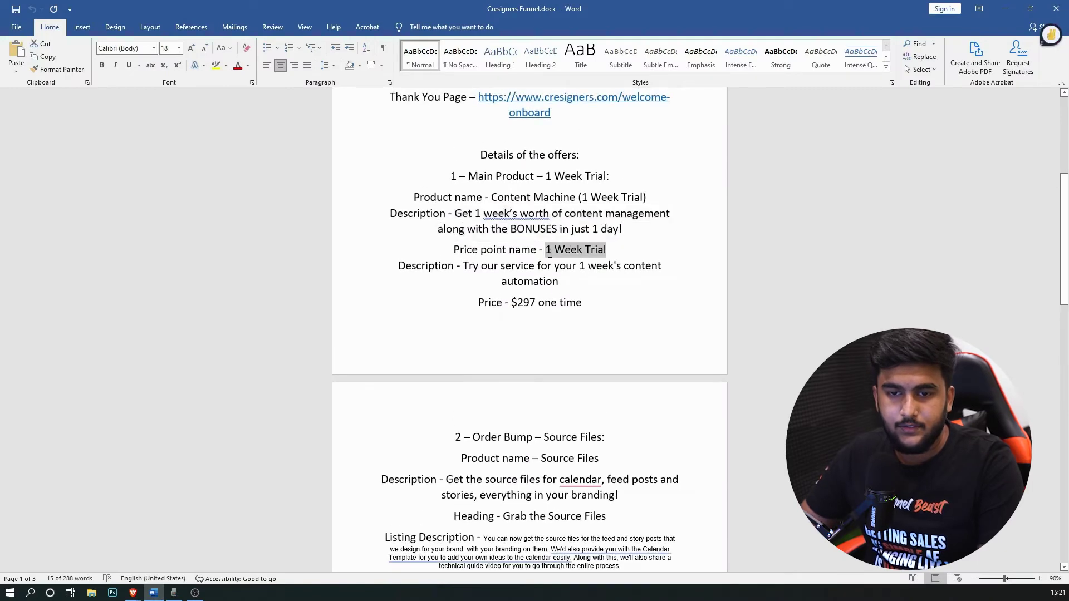
{"action": "mouse_move", "coordinate": [133, 592]}
{"action": "left_click", "coordinate": [206, 548]}
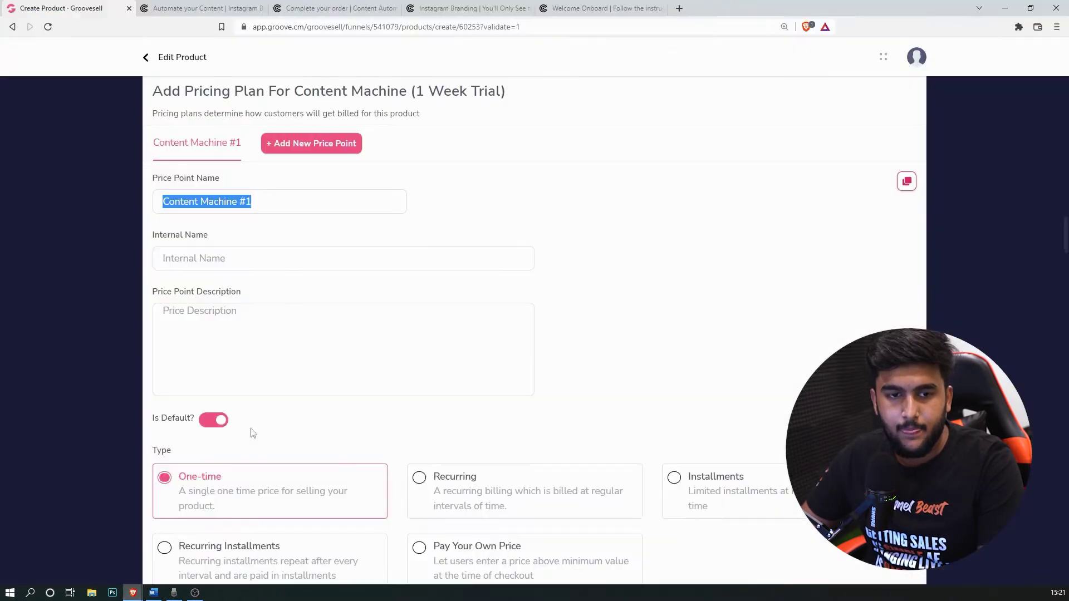
{"action": "type", "text": "1 Week Trial"}
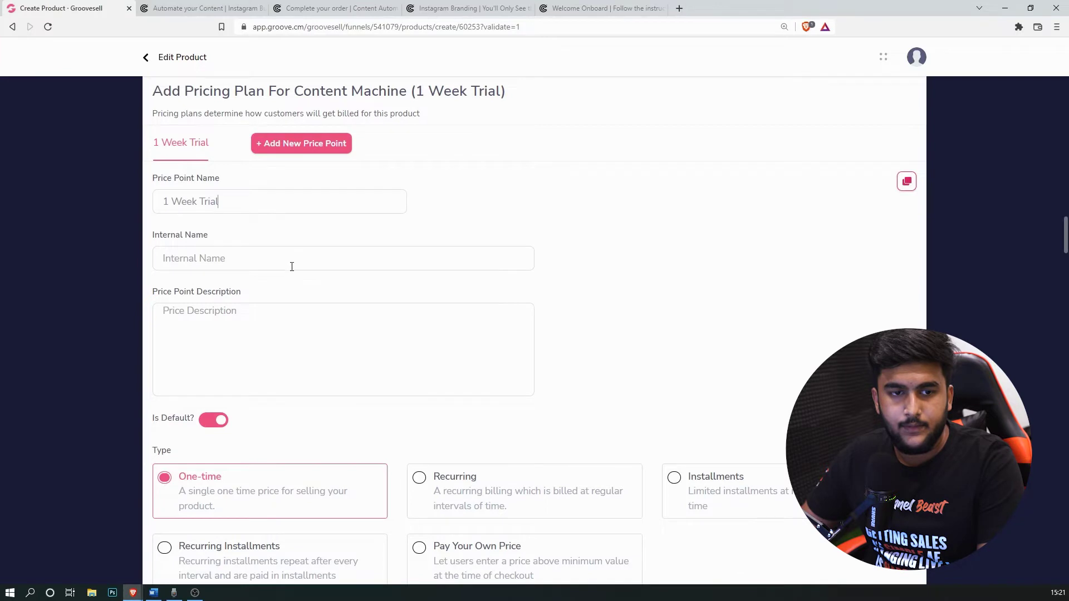
Step: Set the price point description to the one-week DFY Instagram Content automation text
{"action": "key", "text": "alt+Tab"}
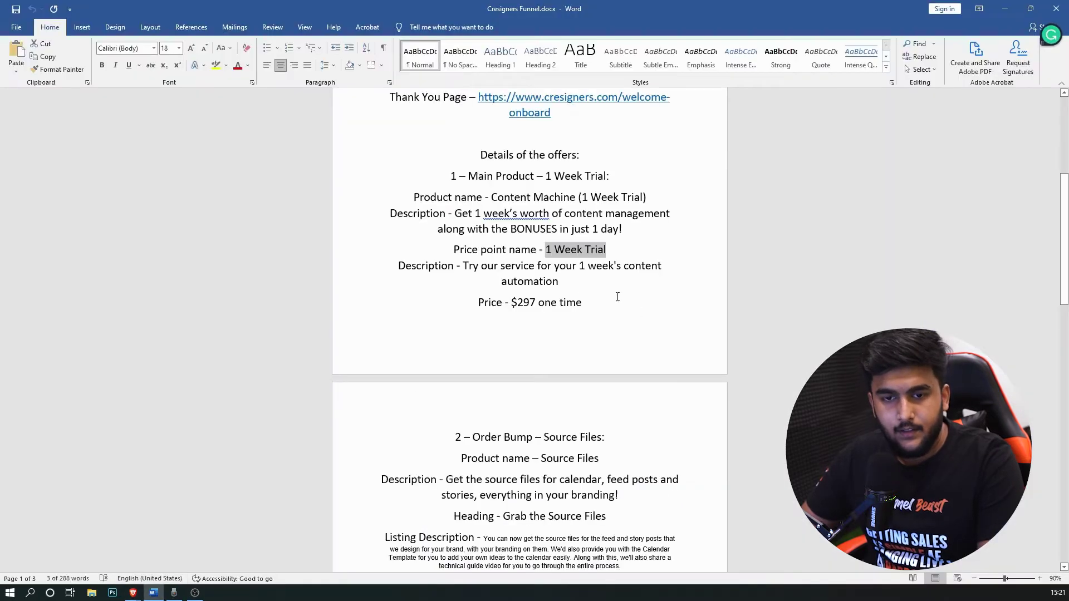
{"action": "left_click_drag", "start_coordinate": [560, 281], "coordinate": [463, 266]}
{"action": "key", "text": "ctrl+c"}
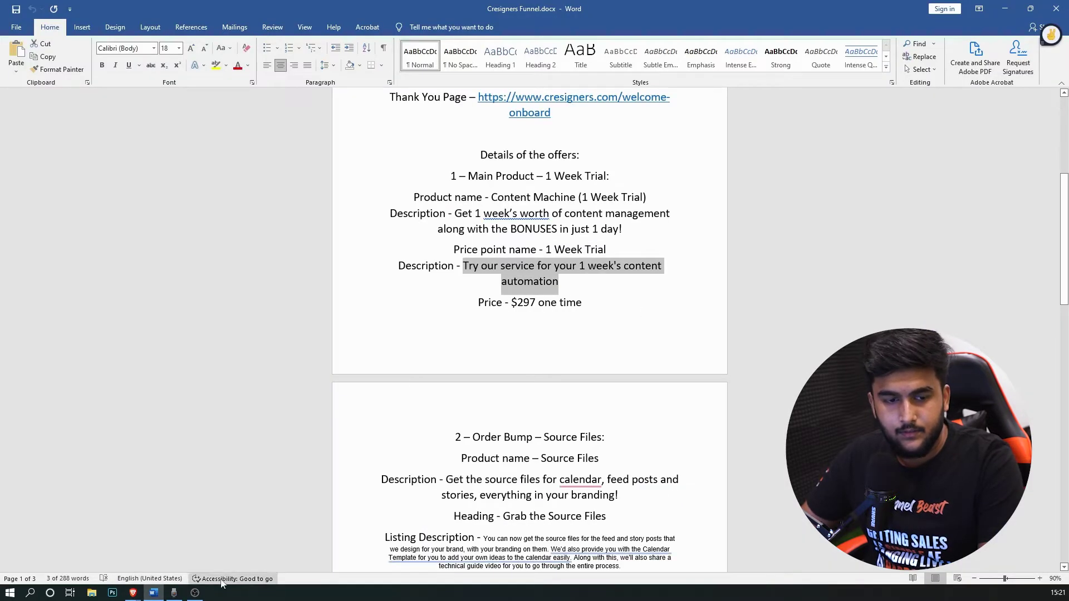
{"action": "mouse_move", "coordinate": [136, 593]}
{"action": "left_click", "coordinate": [223, 557]}
{"action": "left_click", "coordinate": [326, 331]}
{"action": "key", "text": "ctrl+v"}
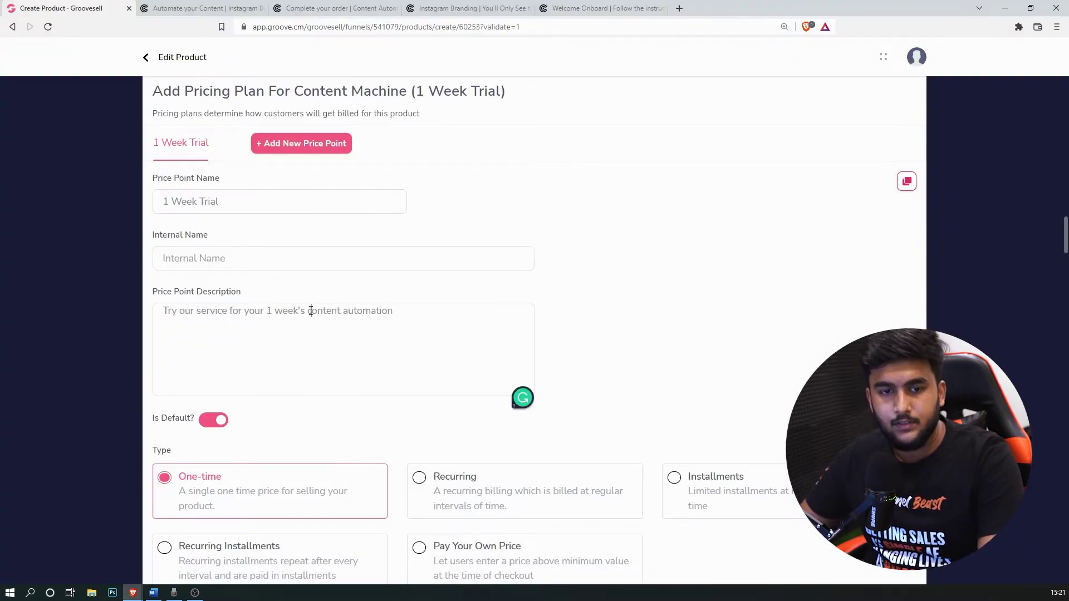
{"action": "type", "text": "DFY "}
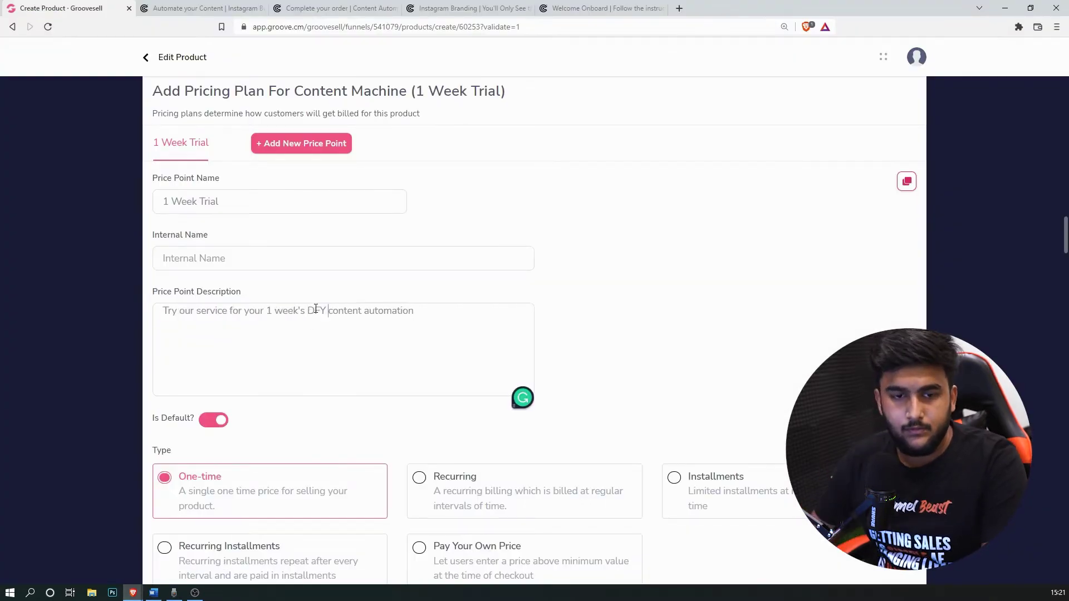
{"action": "type", "text": "Instagram"}
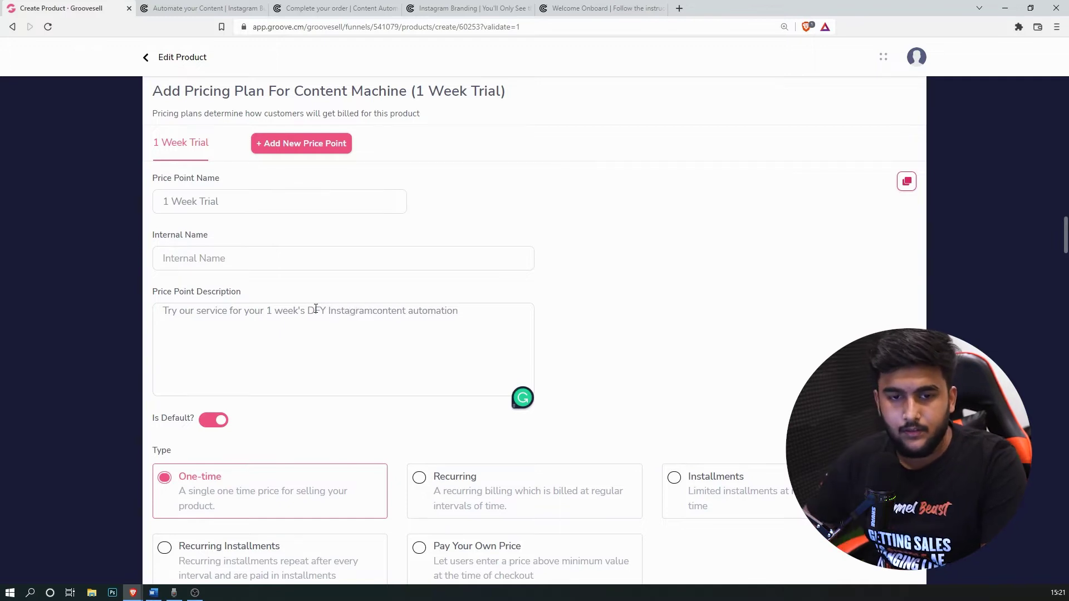
{"action": "type", "text": " C"}
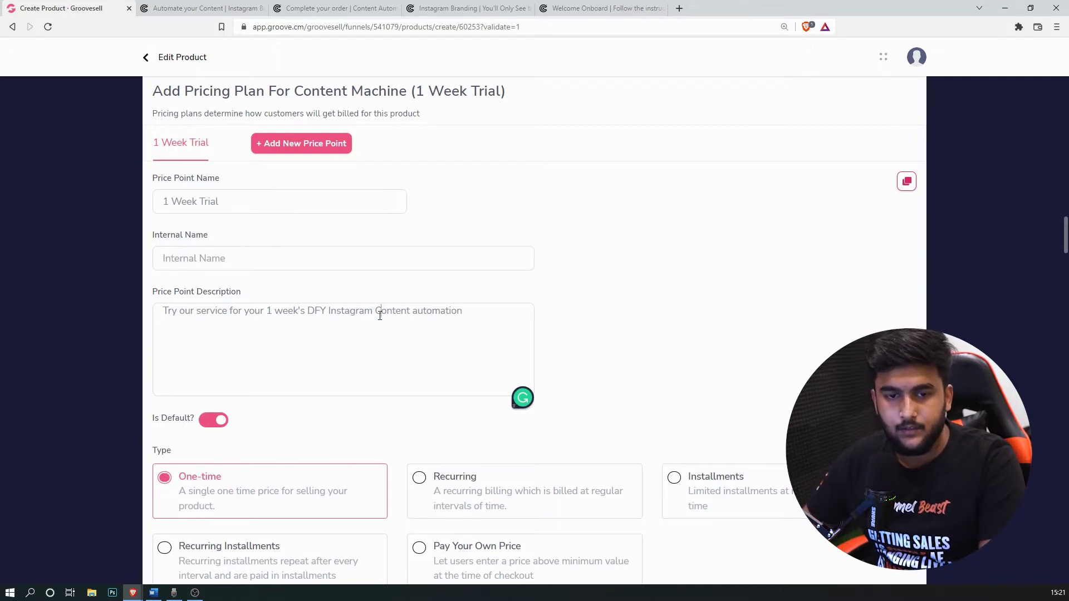
{"action": "scroll", "coordinate": [217, 449], "scroll_direction": "down", "scroll_amount": 3}
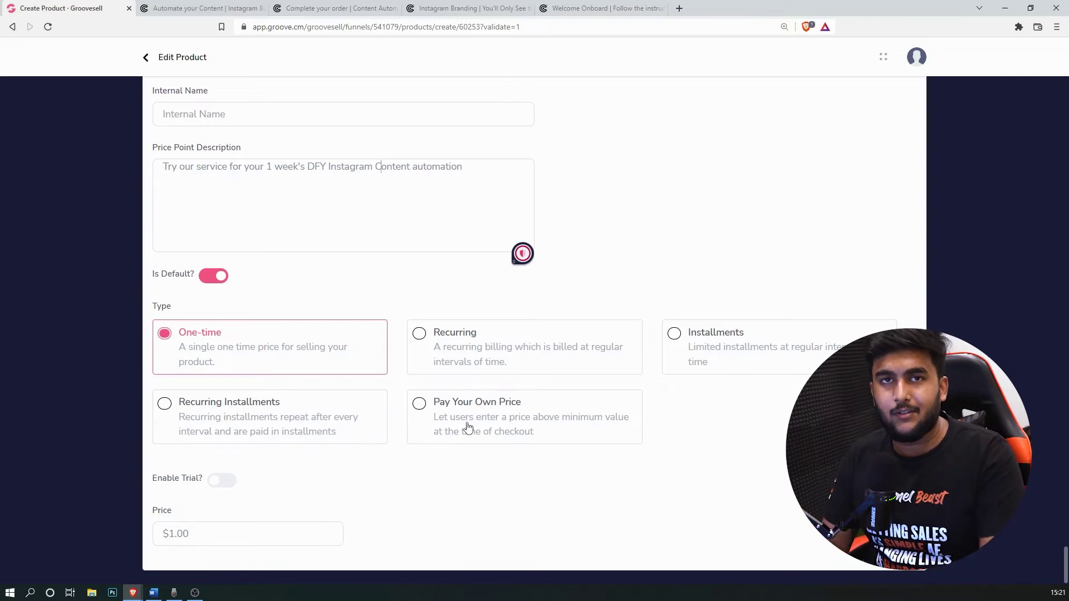
Step: Set the one-time price to $297.00
{"action": "double_click", "coordinate": [205, 537]}
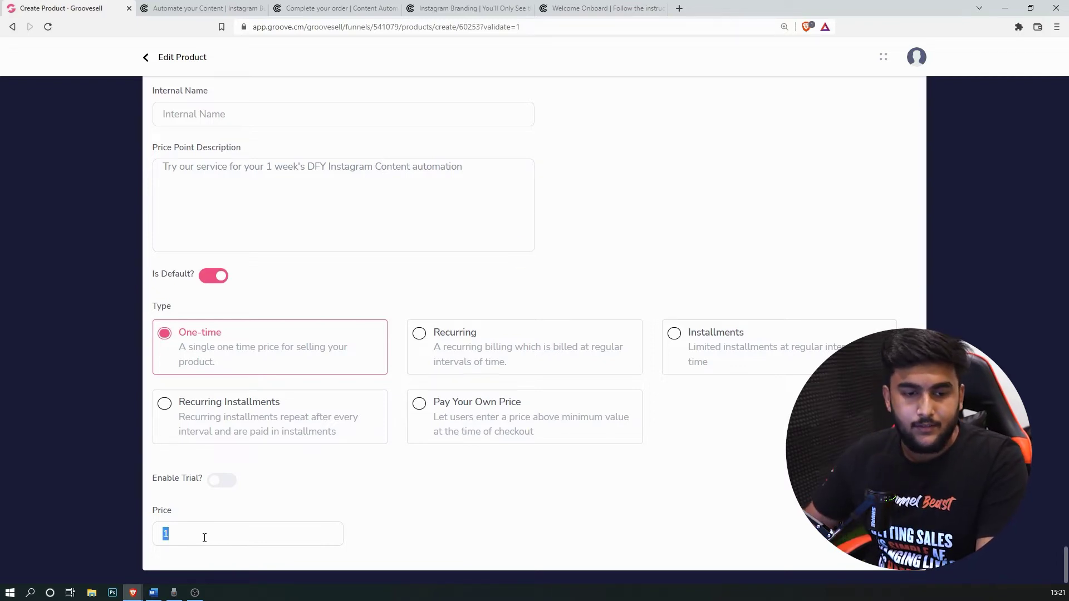
{"action": "type", "text": "297"}
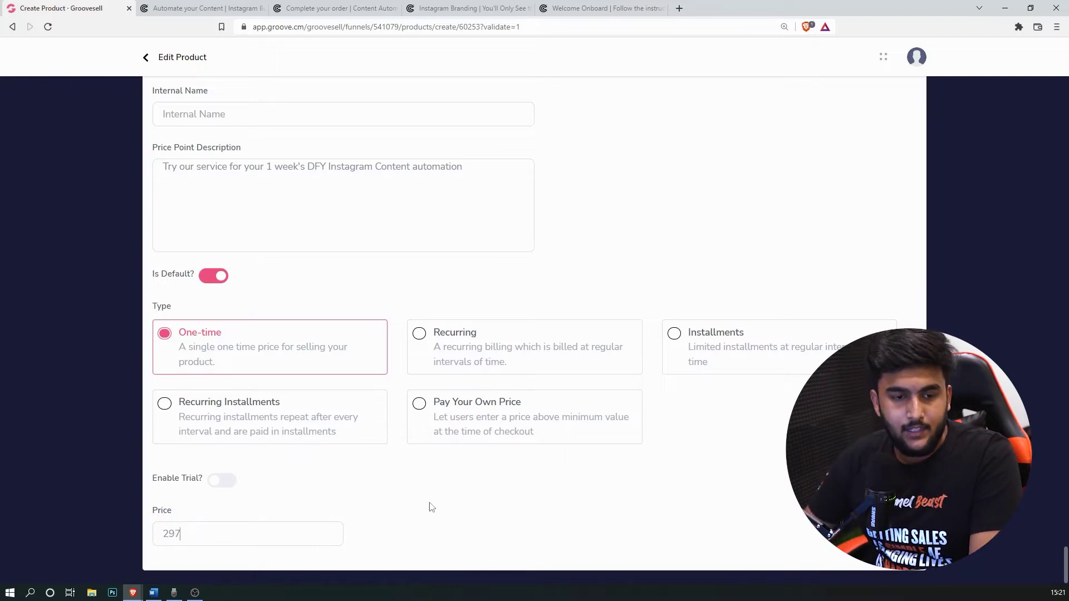
{"action": "left_click", "coordinate": [606, 497]}
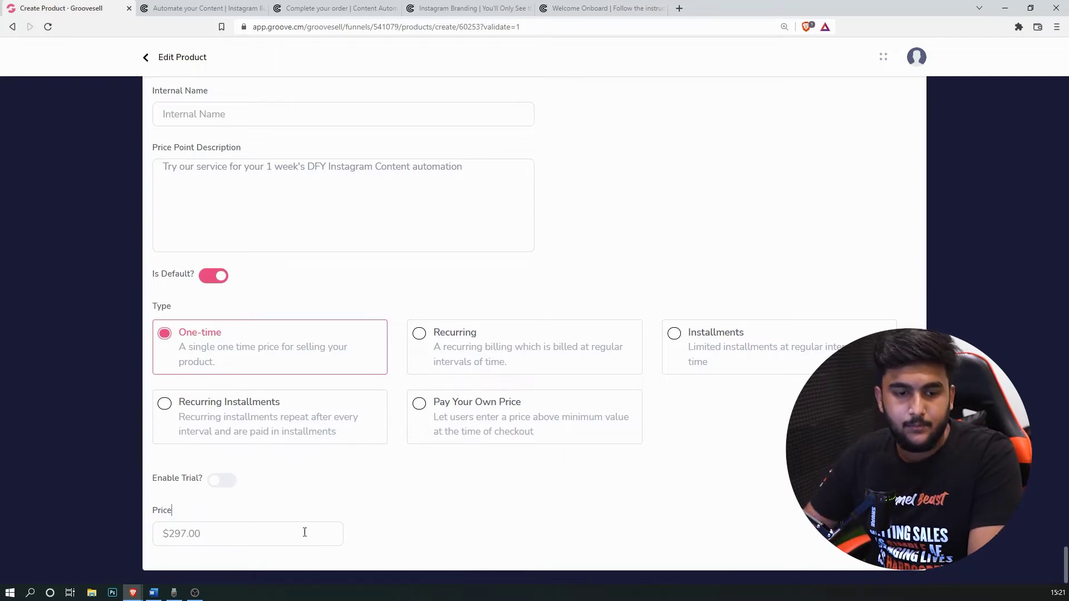
{"action": "scroll", "coordinate": [389, 510], "scroll_direction": "up", "scroll_amount": 3}
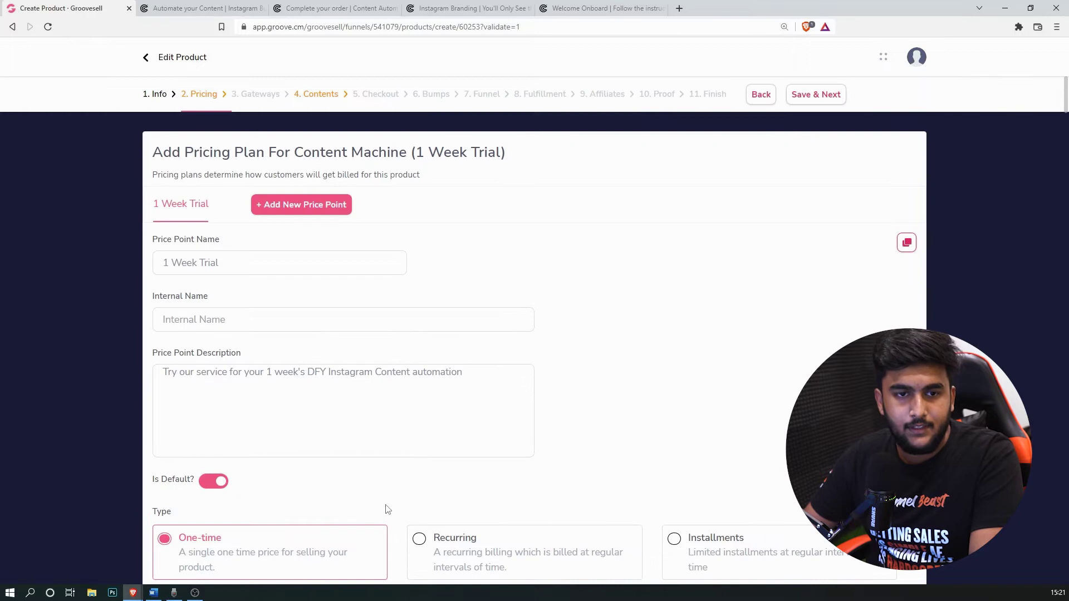
Step: Save the pricing and add the NEW Digimuz Stripe Official credit card gateway
{"action": "left_click", "coordinate": [830, 96]}
{"action": "scroll", "coordinate": [749, 343], "scroll_direction": "down", "scroll_amount": 3}
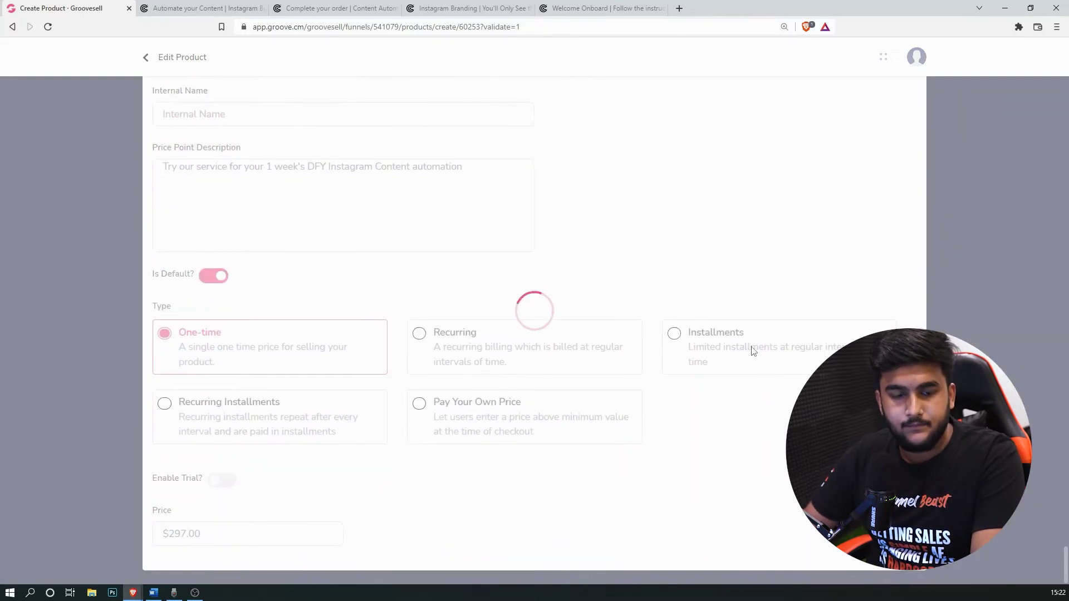
{"action": "left_click", "coordinate": [222, 246]}
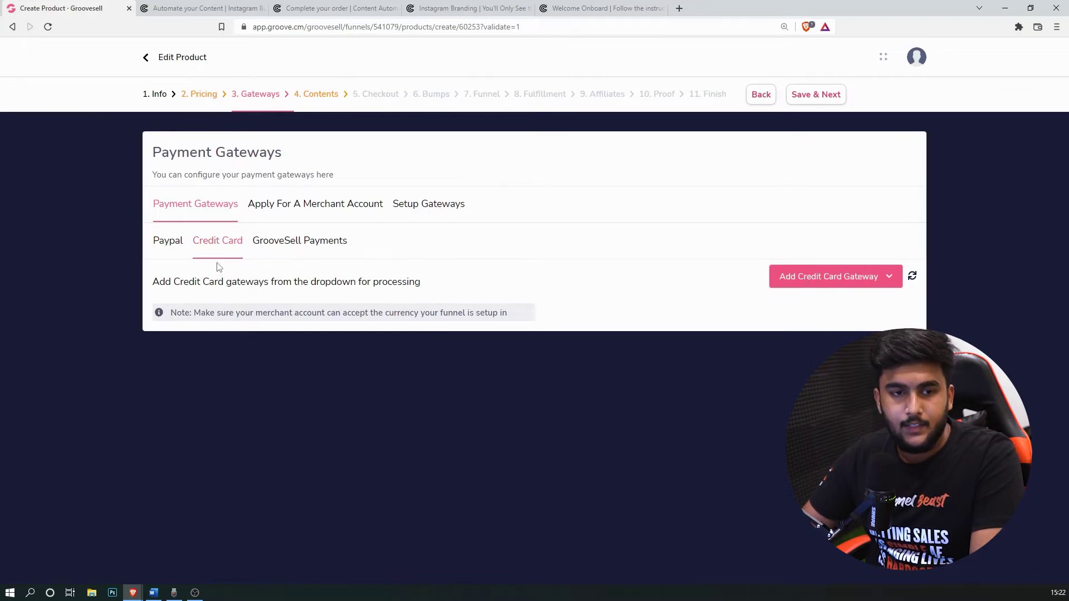
{"action": "left_click", "coordinate": [825, 278]}
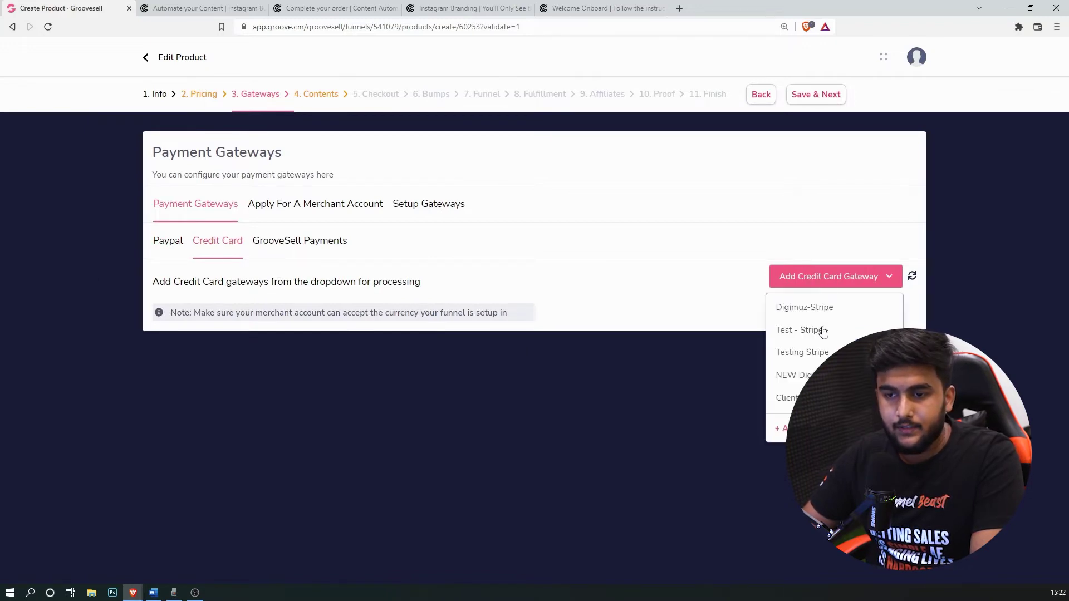
{"action": "left_click", "coordinate": [802, 375]}
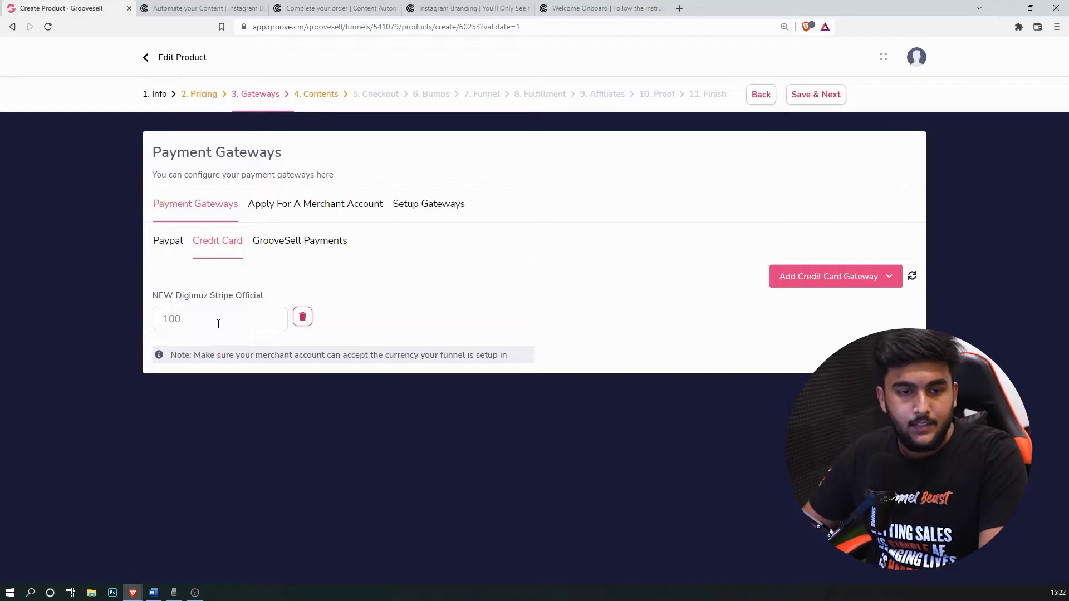
Step: Remove the extra Test - Stripe gateway, give the Stripe gateway a value of 100, and save
{"action": "left_click_drag", "start_coordinate": [217, 320], "coordinate": [154, 322]}
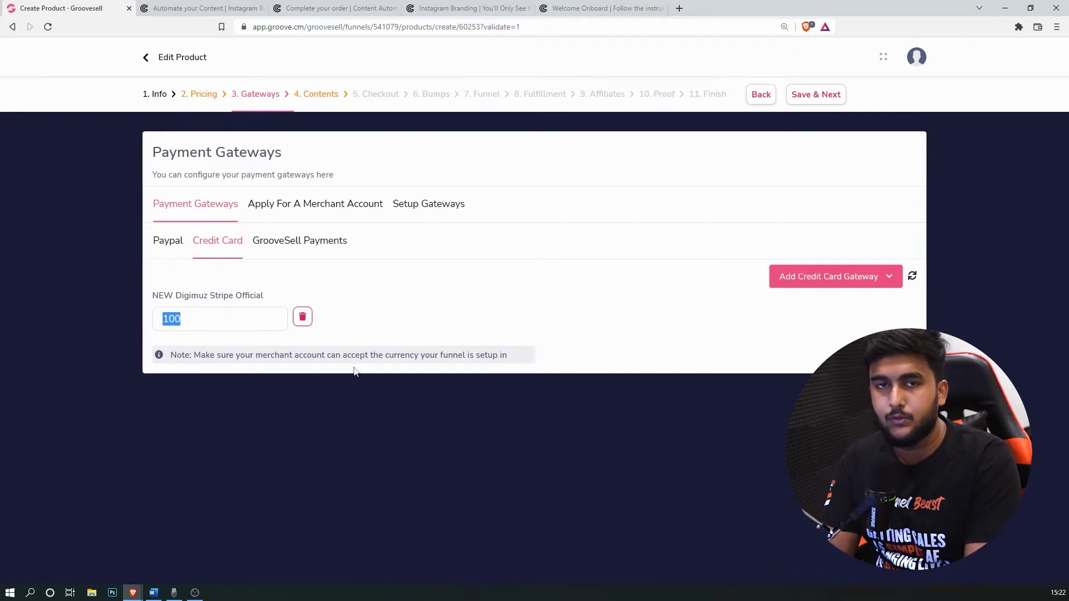
{"action": "type", "text": "50"}
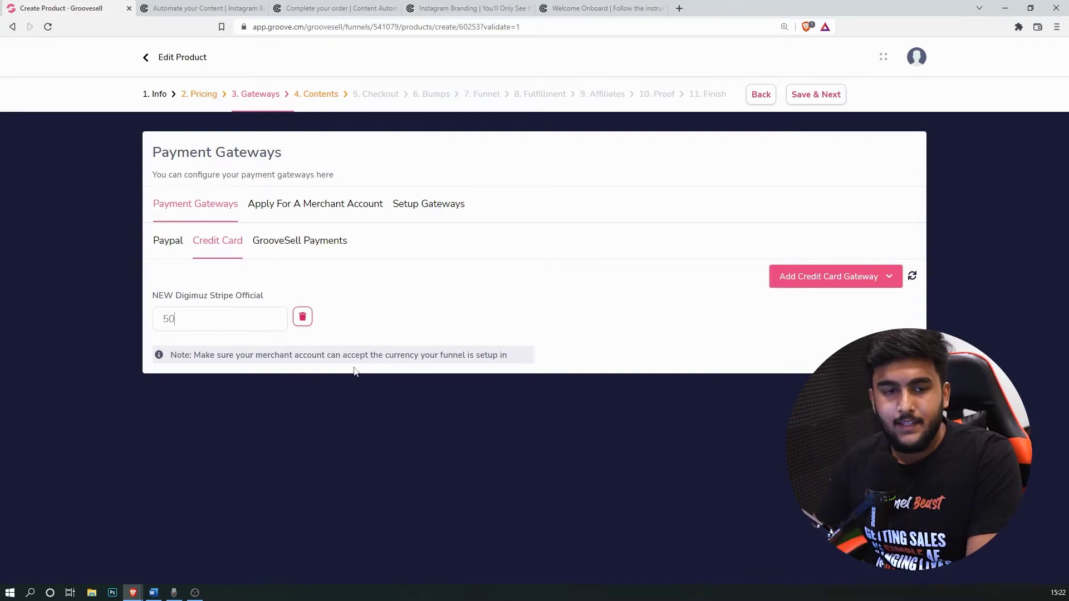
{"action": "left_click", "coordinate": [844, 281]}
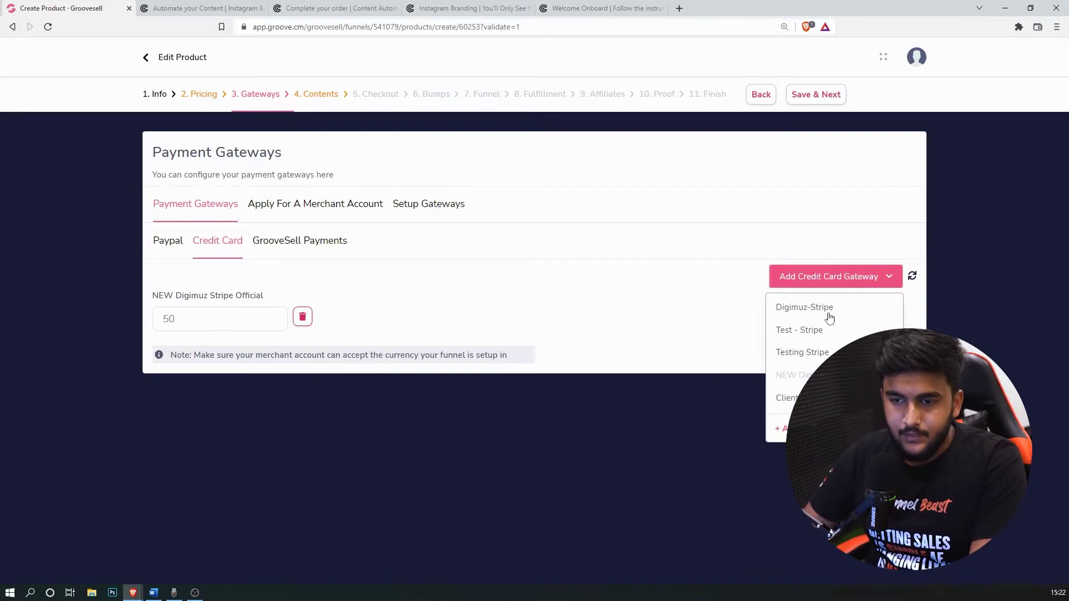
{"action": "left_click", "coordinate": [816, 329]}
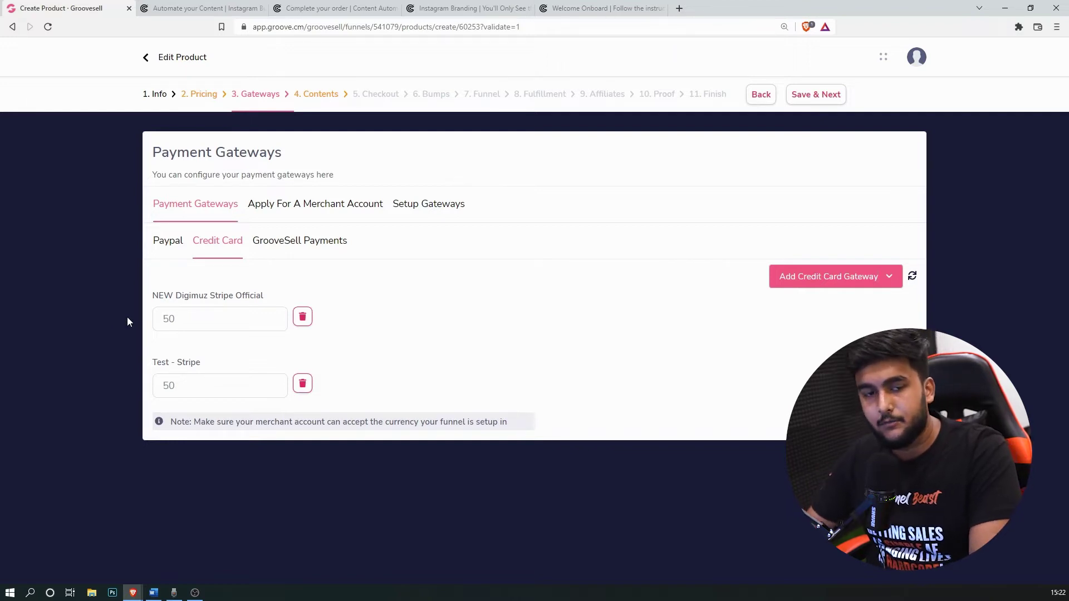
{"action": "left_click", "coordinate": [302, 386]}
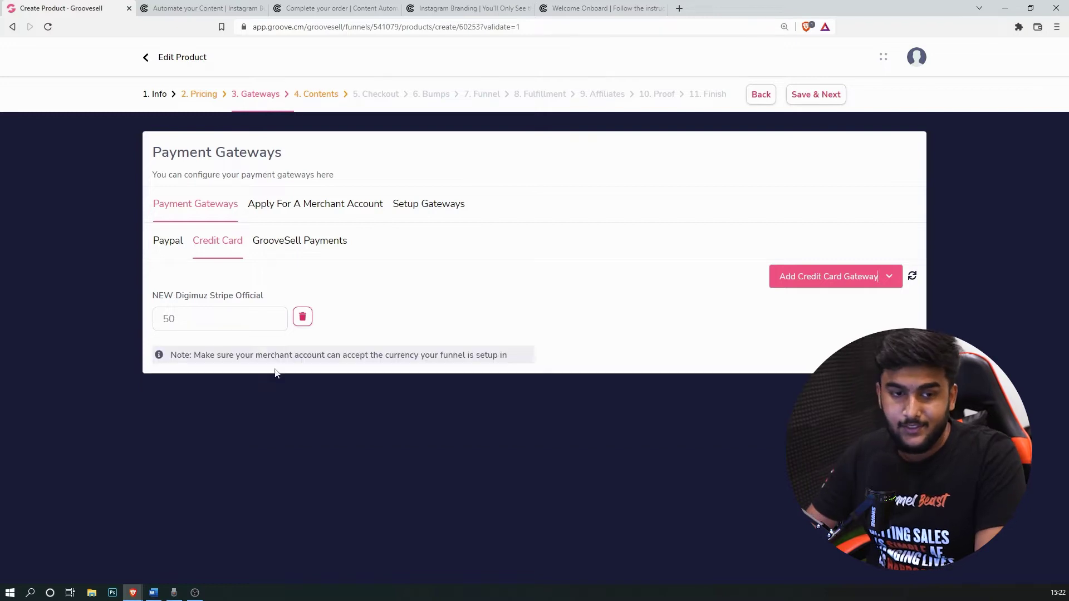
{"action": "key", "text": "BackSpace"}
{"action": "key", "text": "BackSpace"}
{"action": "type", "text": "100"}
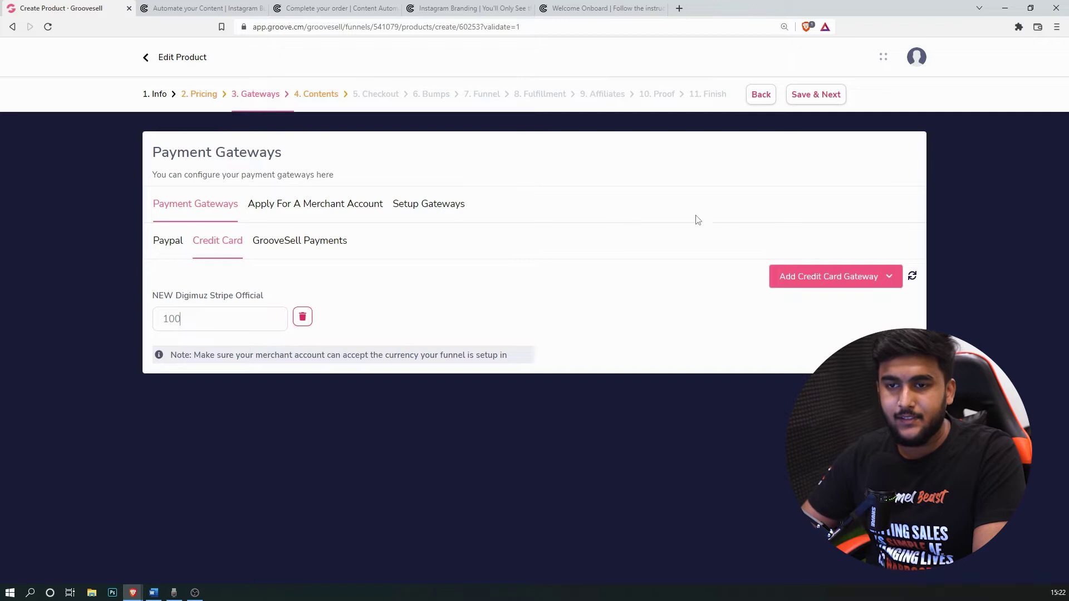
{"action": "left_click", "coordinate": [833, 102]}
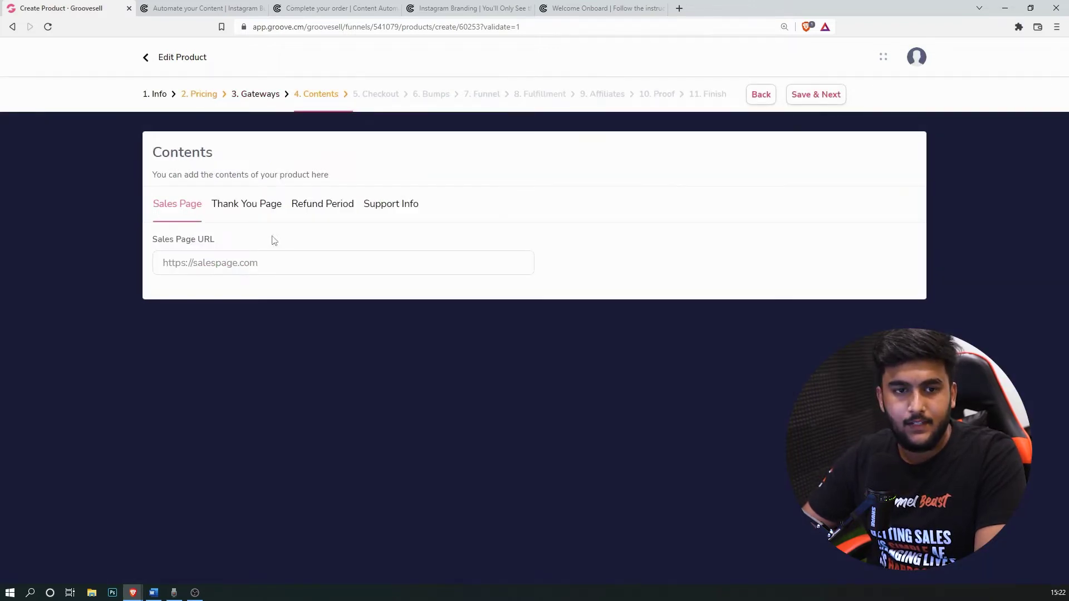
Step: Bring up the Cresigners Funnel notes showing the content-machine sales page link
{"action": "triple_click", "coordinate": [290, 263]}
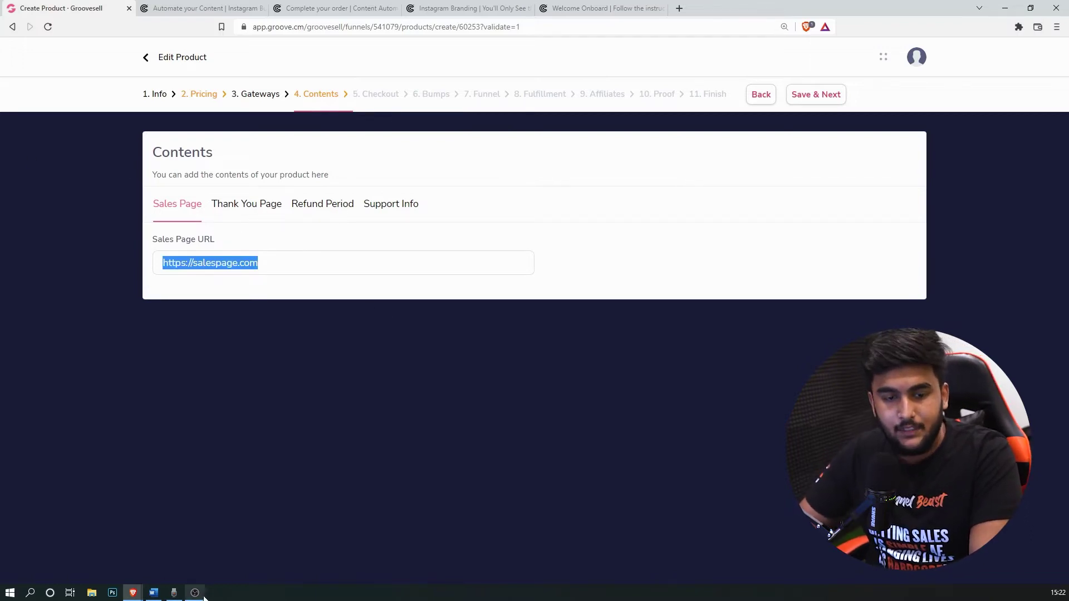
{"action": "left_click", "coordinate": [153, 593]}
{"action": "scroll", "coordinate": [613, 256], "scroll_direction": "down", "scroll_amount": 1}
{"action": "scroll", "coordinate": [613, 256], "scroll_direction": "up", "scroll_amount": 5}
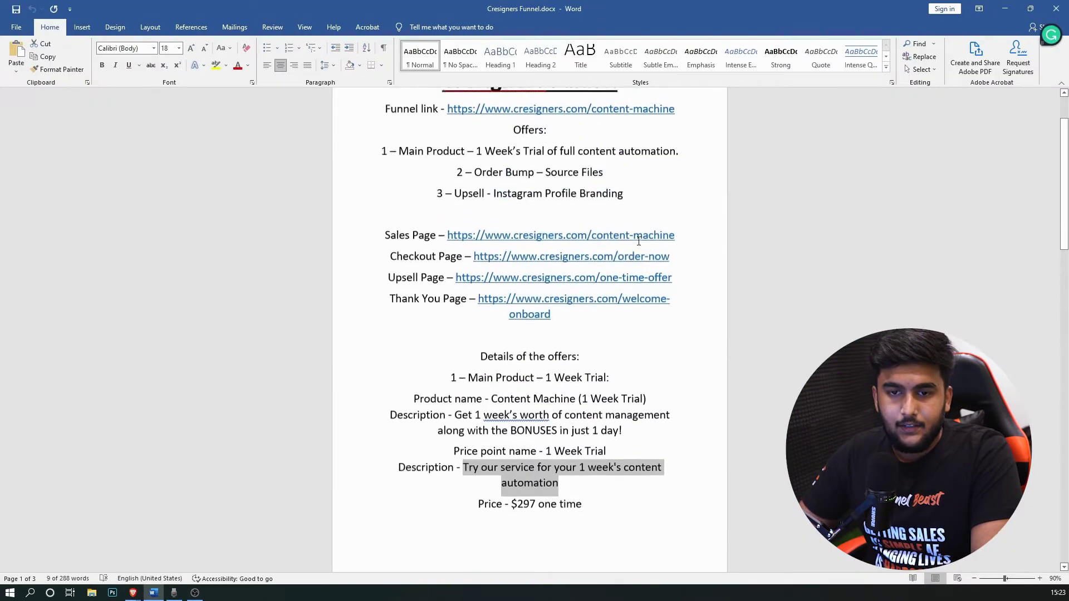
{"action": "left_click_drag", "start_coordinate": [682, 243], "coordinate": [451, 244]}
{"action": "key", "text": "ctrl+c"}
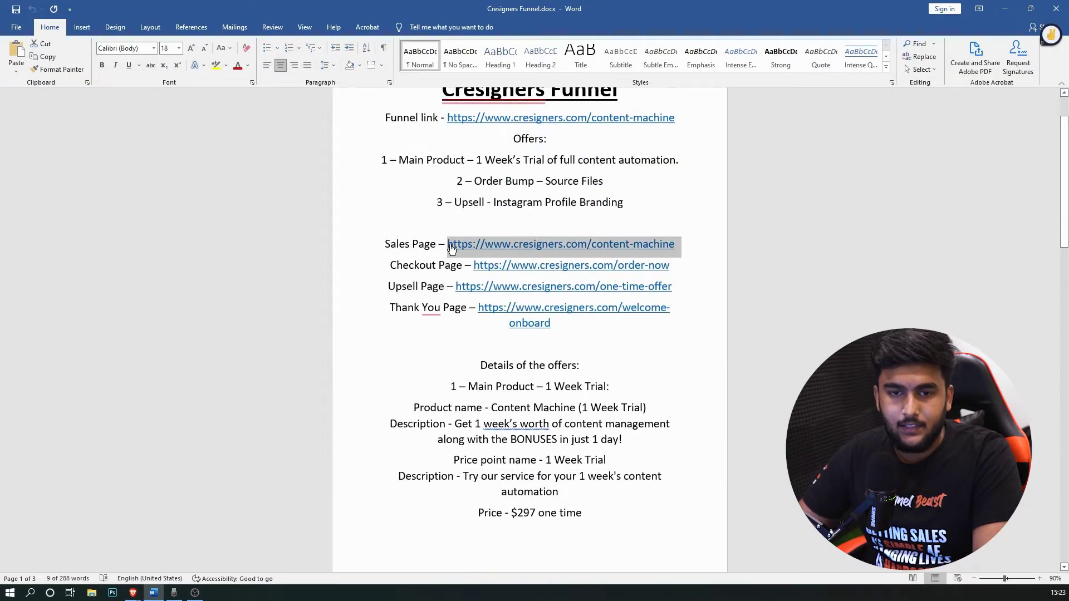
{"action": "left_click", "coordinate": [133, 593]}
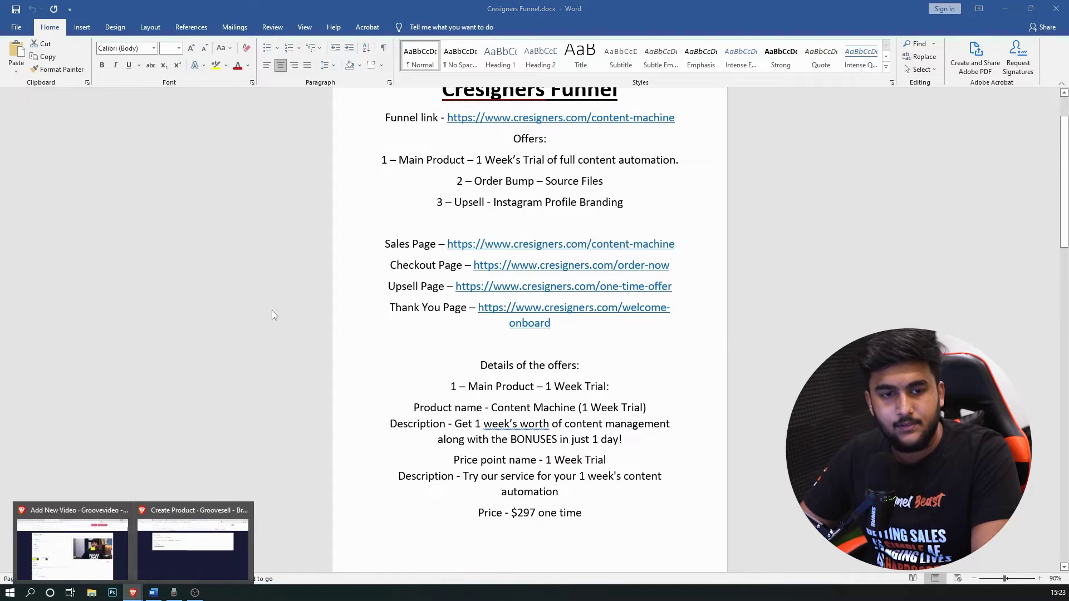
{"action": "left_click", "coordinate": [230, 532]}
{"action": "key", "text": "ctrl+v"}
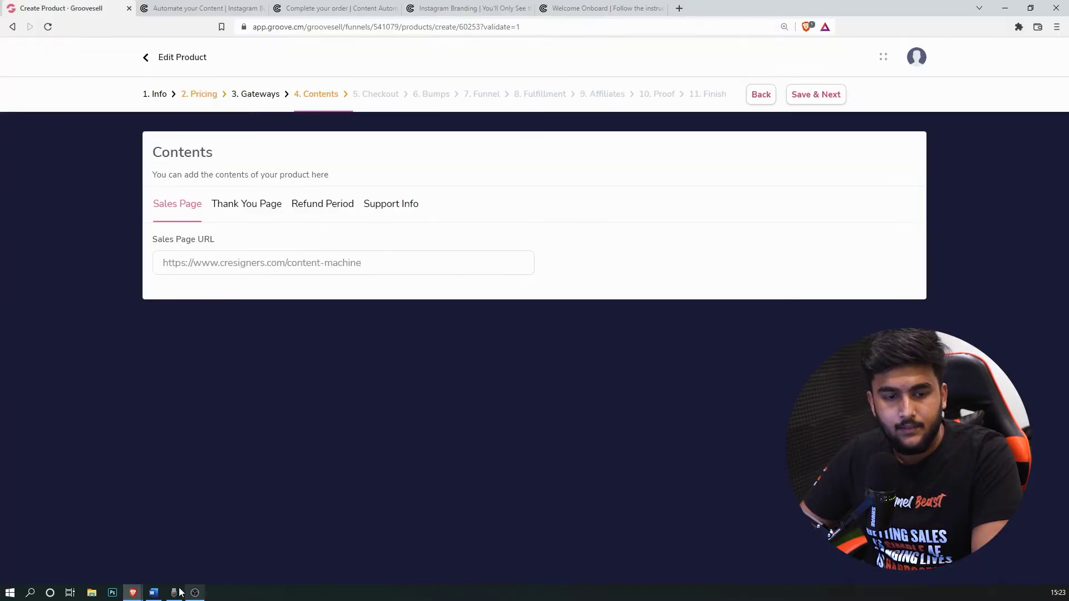
Step: Copy the Thank You Page link from the funnel notes
{"action": "left_click", "coordinate": [153, 593]}
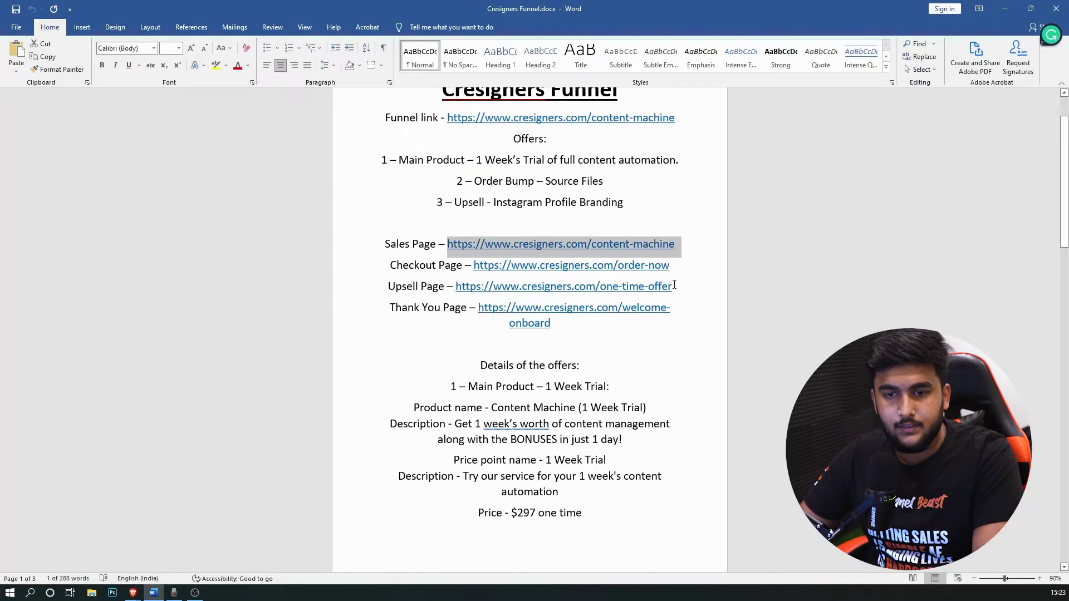
{"action": "left_click_drag", "start_coordinate": [551, 324], "coordinate": [478, 308]}
{"action": "key", "text": "ctrl+c"}
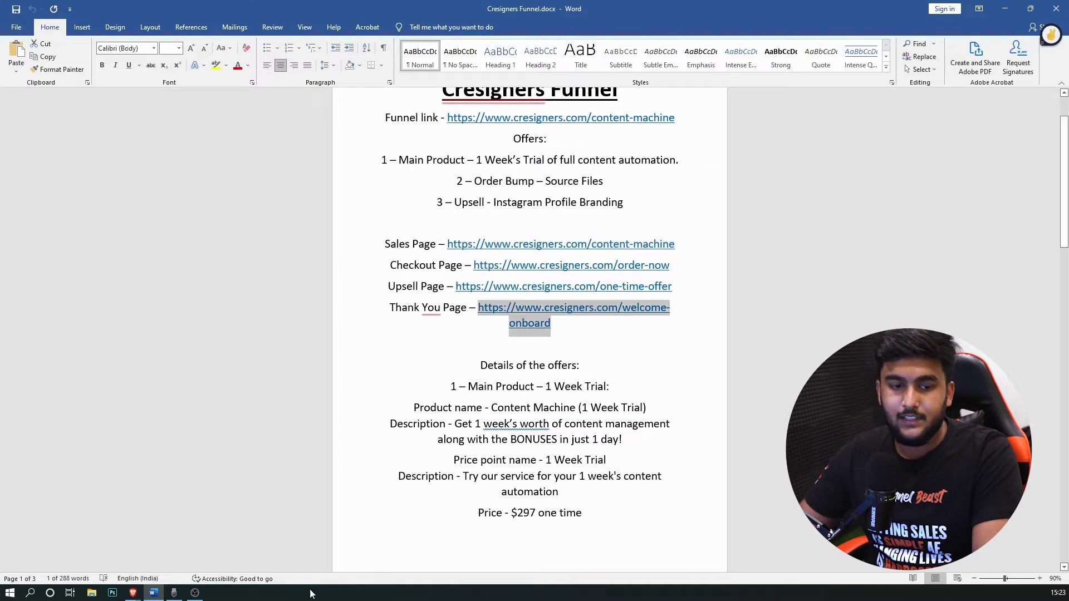
{"action": "mouse_move", "coordinate": [132, 593]}
{"action": "left_click", "coordinate": [200, 537]}
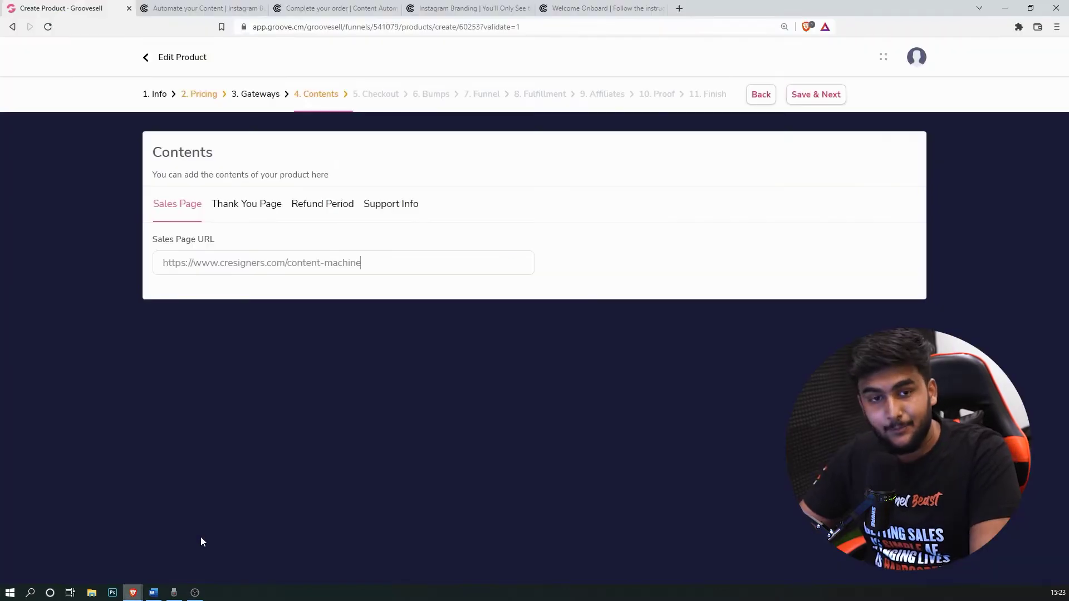
Step: Paste the welcome-onboard link into the Thank You Page URL
{"action": "left_click", "coordinate": [263, 209]}
{"action": "left_click", "coordinate": [325, 323]}
{"action": "key", "text": "ctrl+v"}
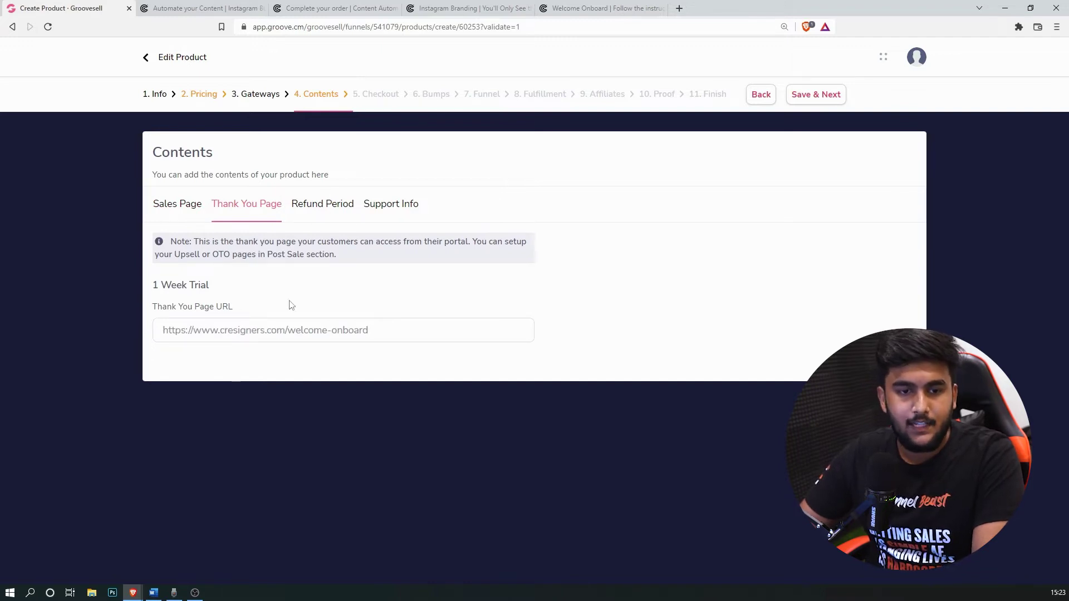
{"action": "left_click", "coordinate": [328, 206]}
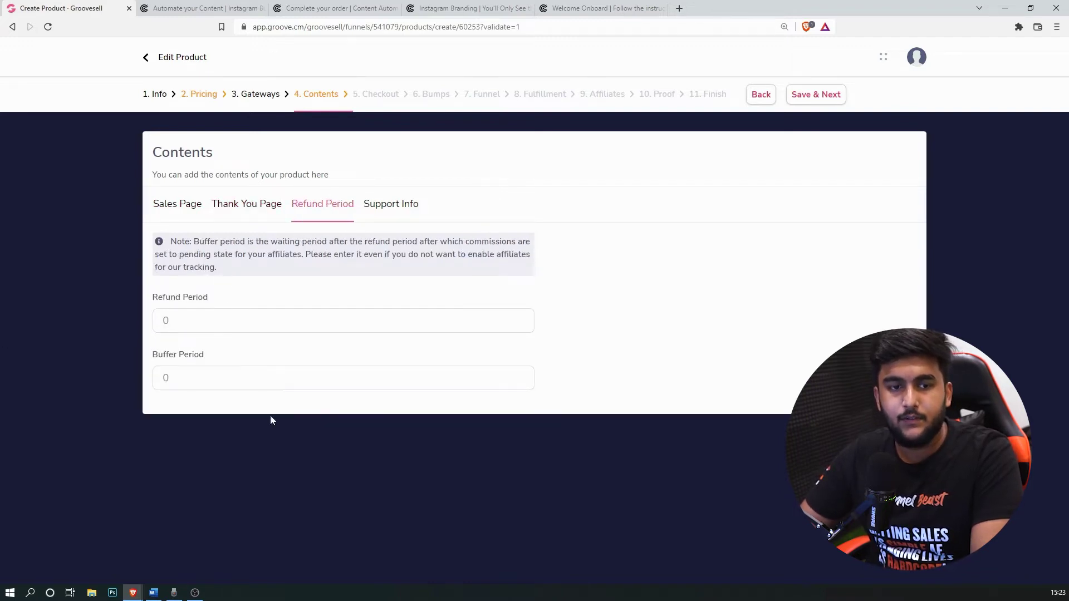
Step: Leave Support Info set to not add support details to receipts
{"action": "left_click", "coordinate": [387, 205]}
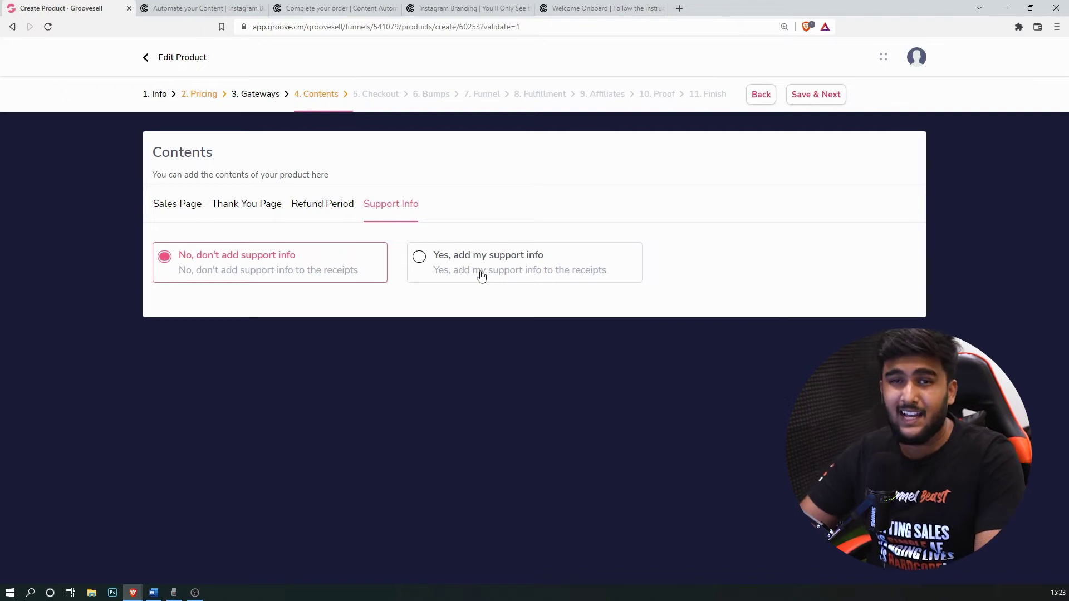
{"action": "left_click", "coordinate": [482, 274]}
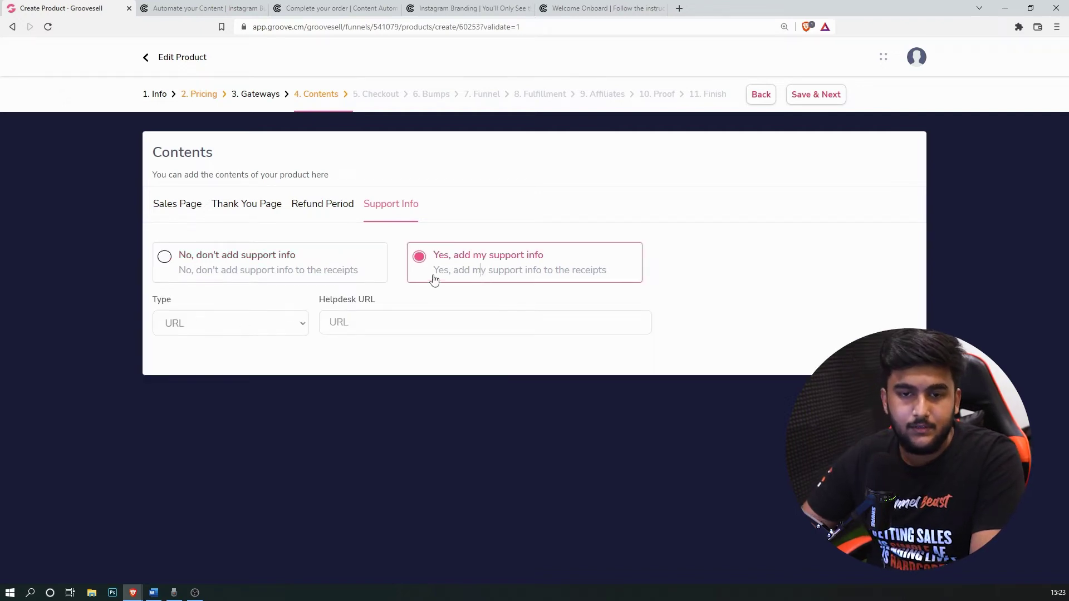
{"action": "left_click", "coordinate": [240, 332]}
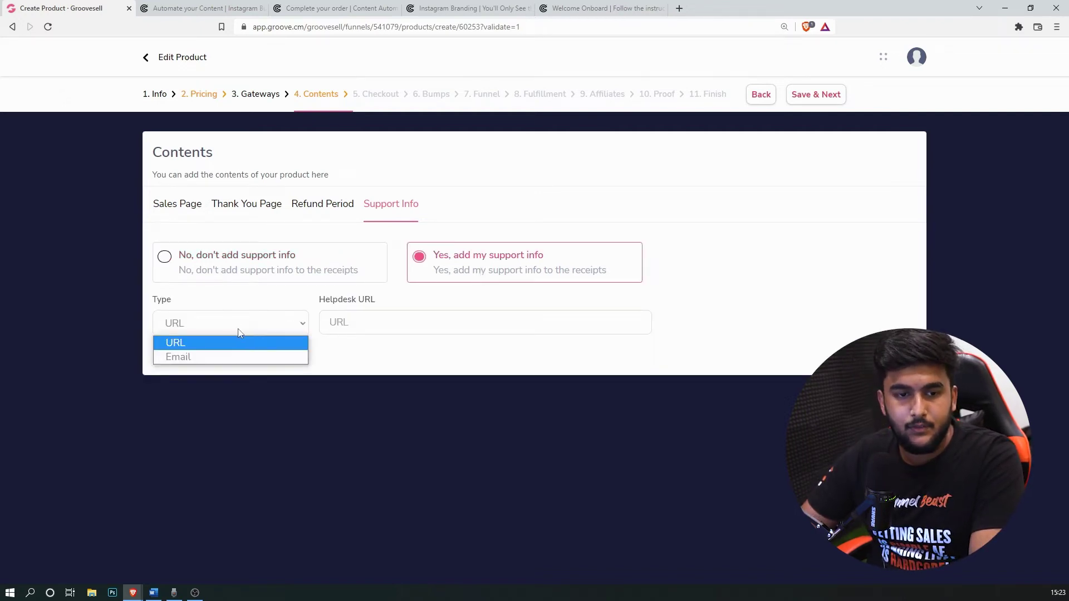
{"action": "left_click", "coordinate": [186, 358]}
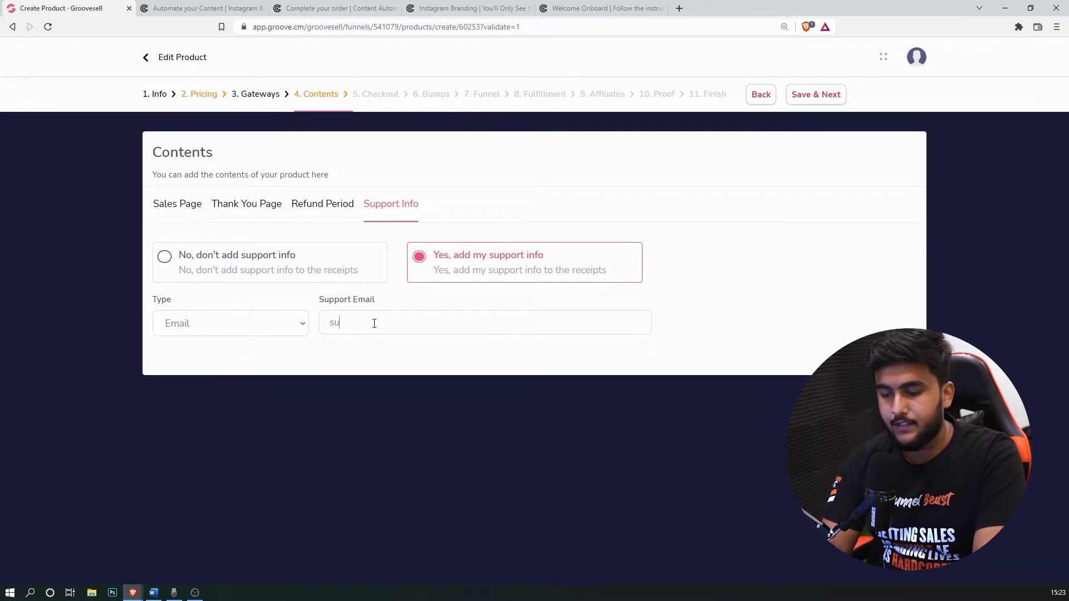
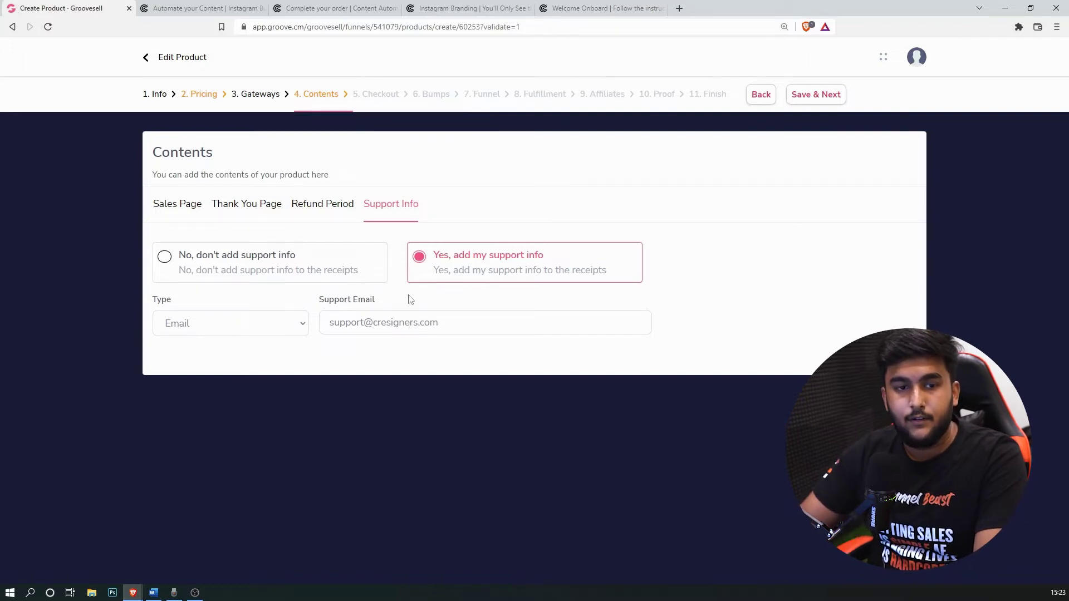
{"action": "left_click", "coordinate": [223, 272]}
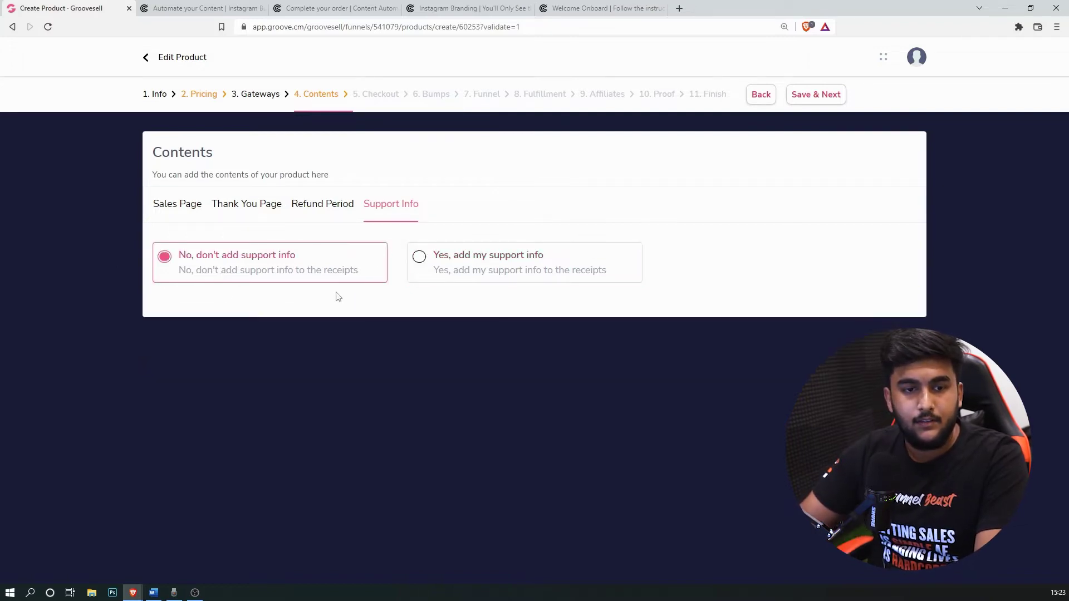
Step: Save the contents, compare with the existing cresigners order page, and return to Checkout Page settings
{"action": "left_click", "coordinate": [834, 97]}
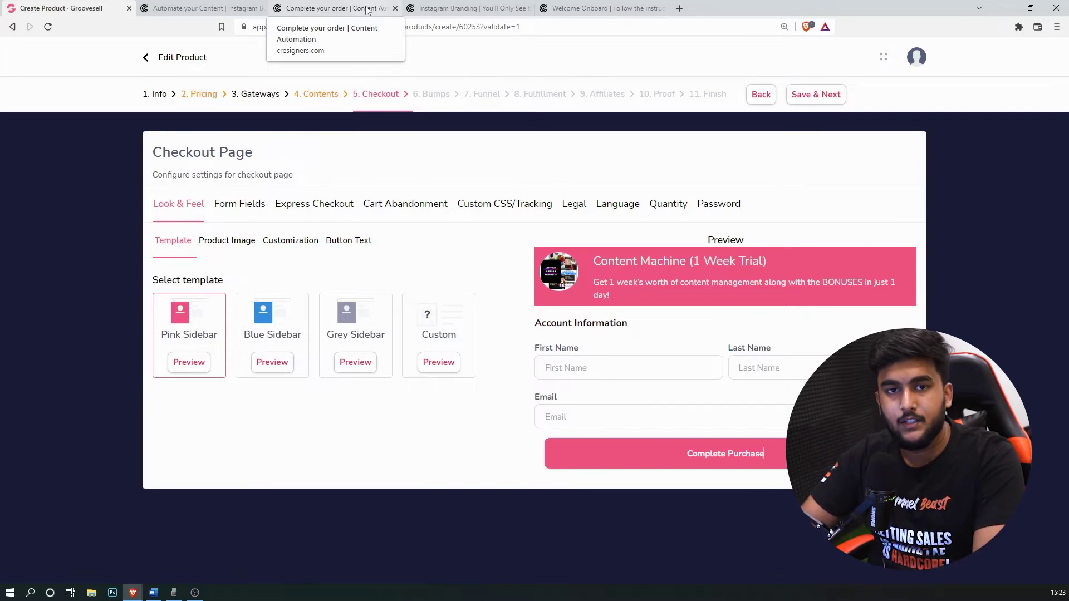
{"action": "left_click", "coordinate": [367, 9]}
{"action": "scroll", "coordinate": [671, 455], "scroll_direction": "up", "scroll_amount": 7}
{"action": "scroll", "coordinate": [800, 197], "scroll_direction": "down", "scroll_amount": 10}
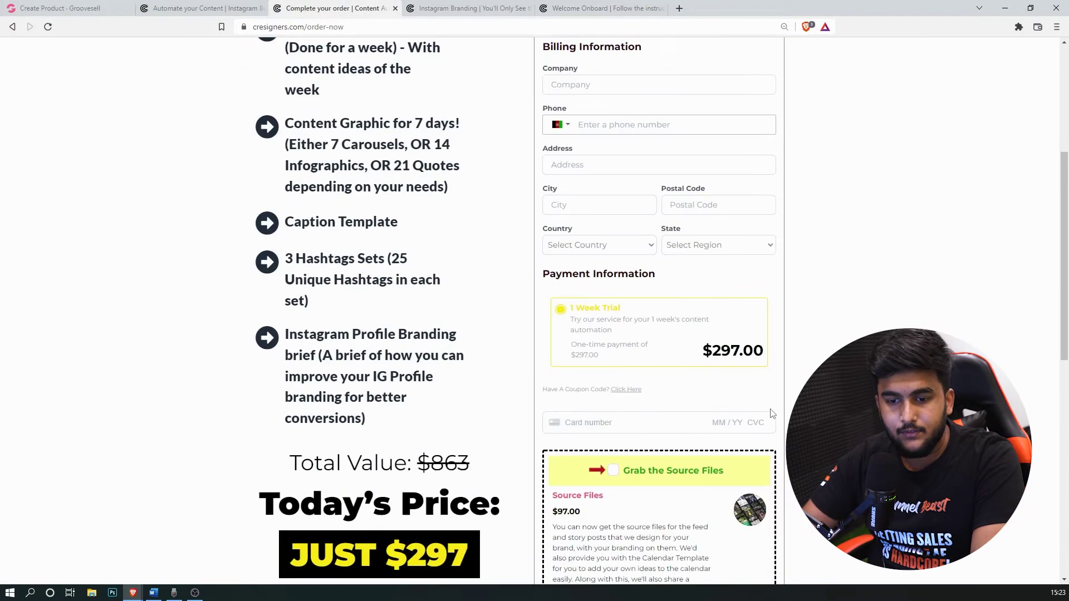
{"action": "scroll", "coordinate": [616, 346], "scroll_direction": "up", "scroll_amount": 10}
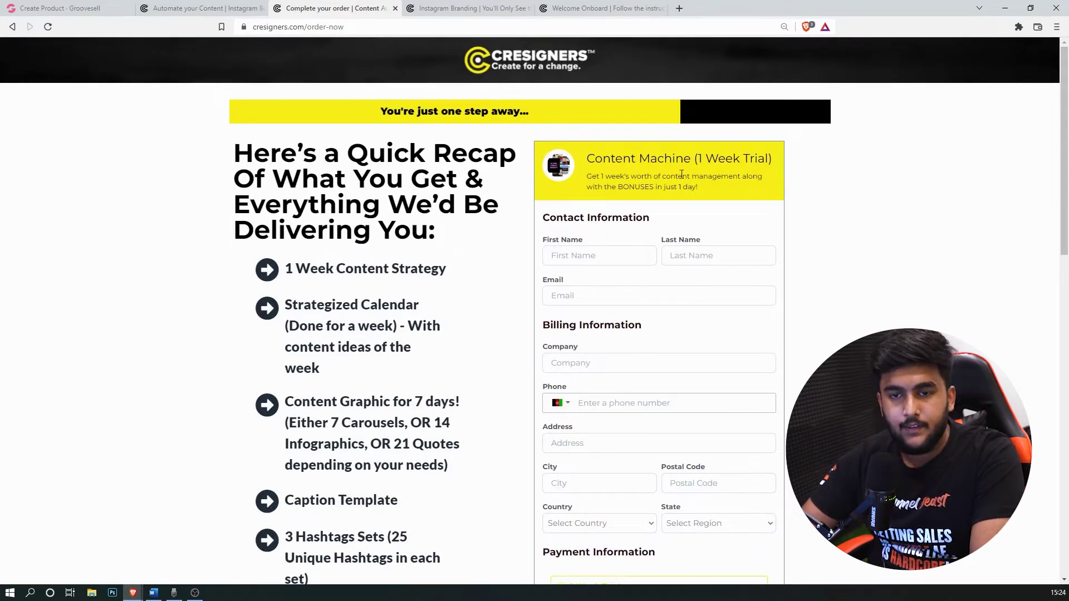
{"action": "left_click", "coordinate": [58, 8]}
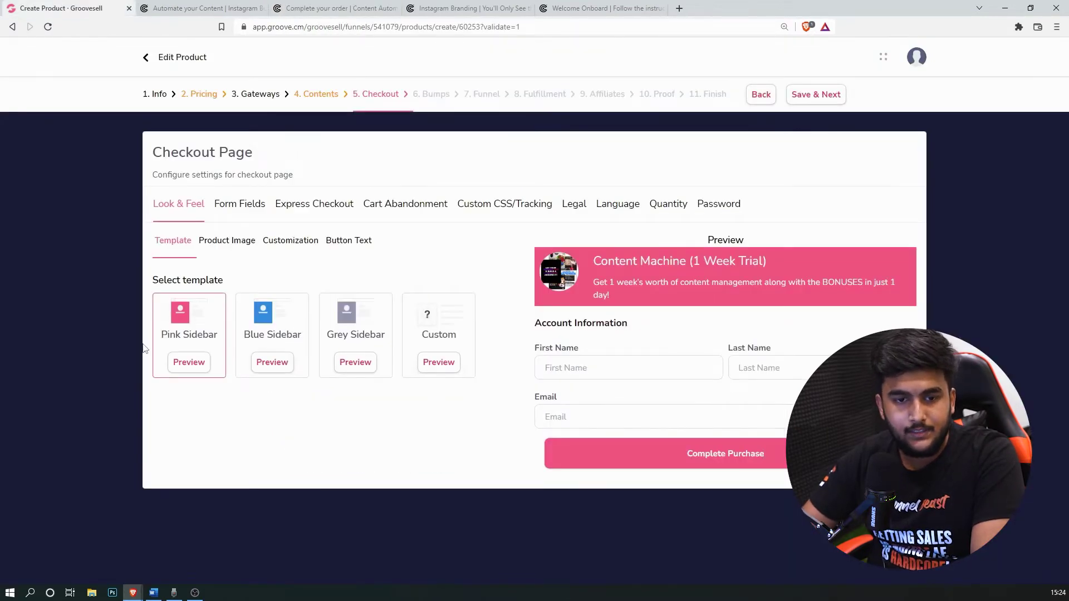
Step: Choose the Custom checkout template with primary colour #ffe410
{"action": "left_click", "coordinate": [247, 339]}
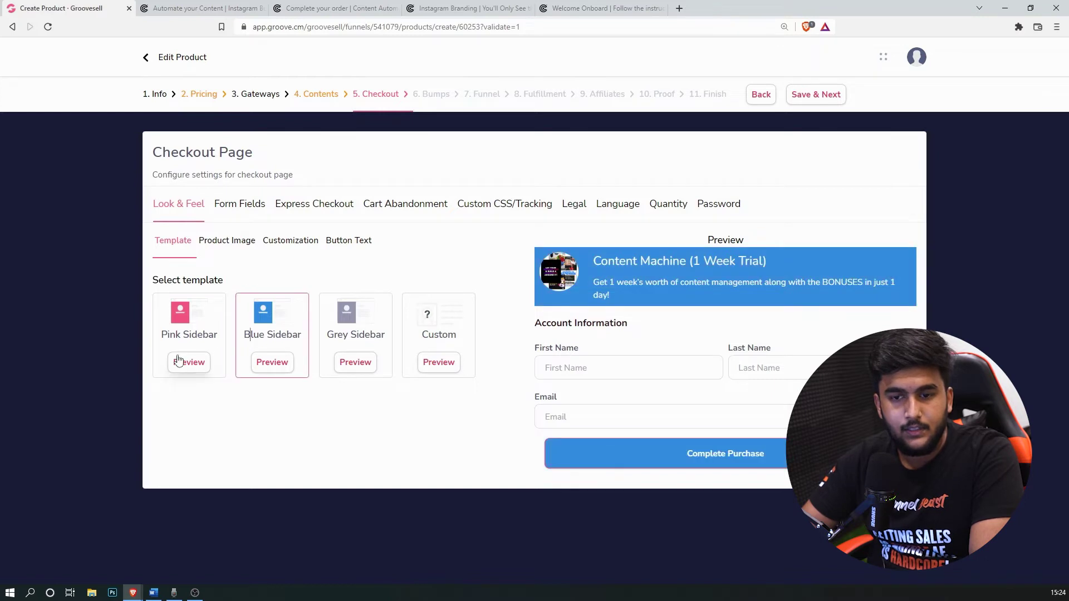
{"action": "left_click", "coordinate": [347, 324]}
{"action": "left_click", "coordinate": [438, 365]}
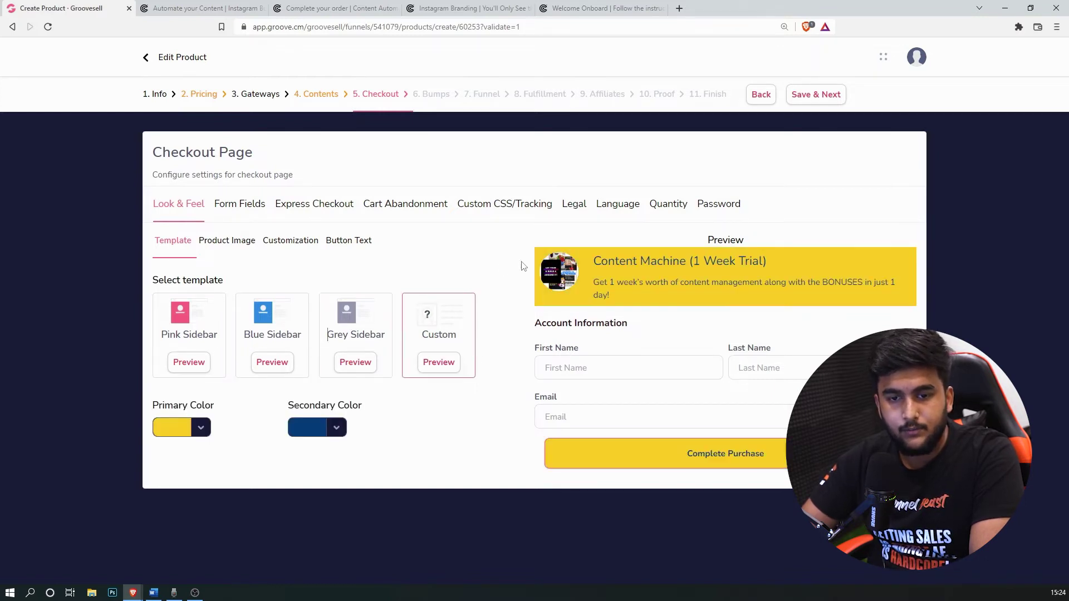
{"action": "left_click", "coordinate": [184, 428]}
{"action": "scroll", "coordinate": [156, 434], "scroll_direction": "down", "scroll_amount": 3}
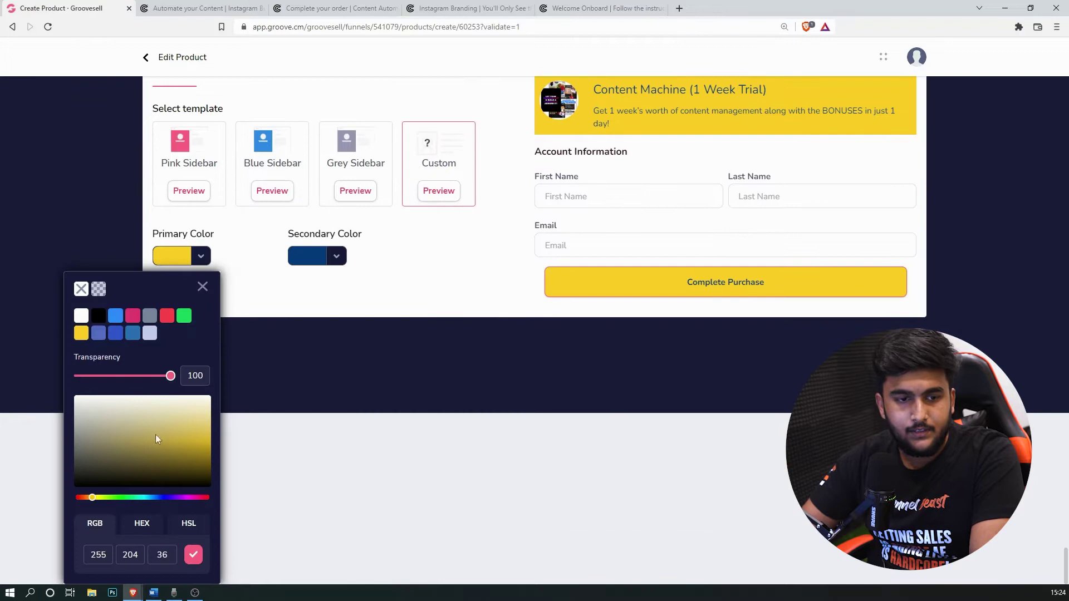
{"action": "left_click", "coordinate": [143, 523]}
{"action": "double_click", "coordinate": [130, 551]}
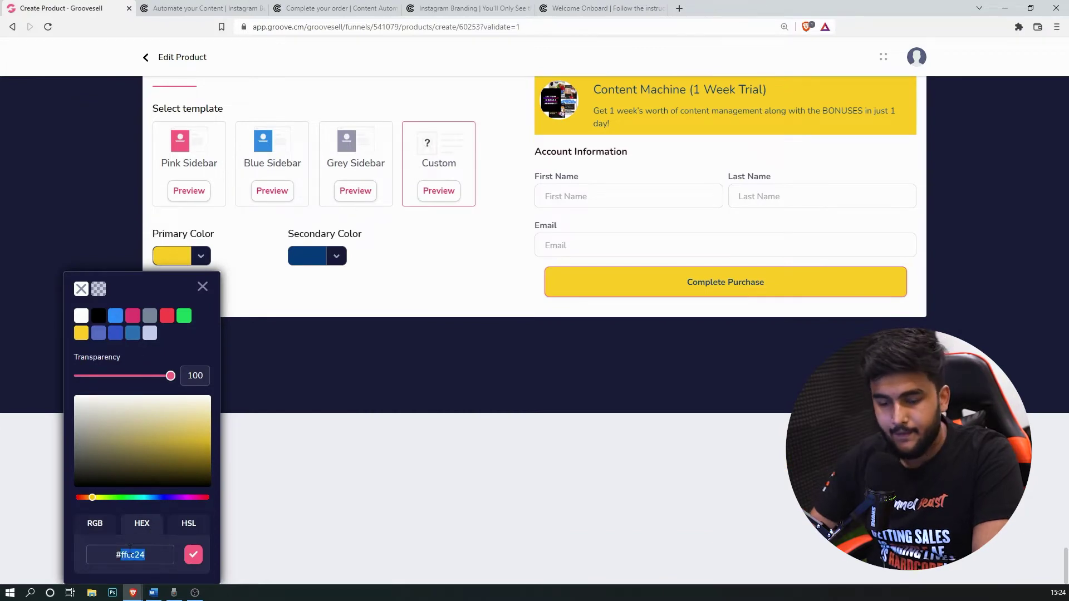
{"action": "type", "text": "#ffe410"}
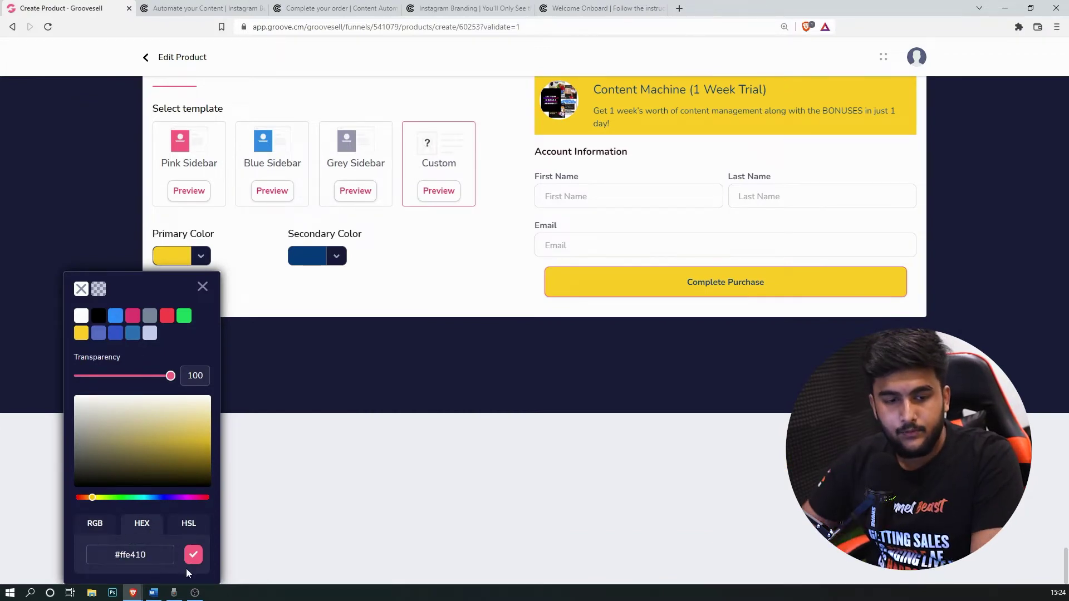
{"action": "left_click", "coordinate": [194, 554]}
{"action": "left_click", "coordinate": [194, 531]}
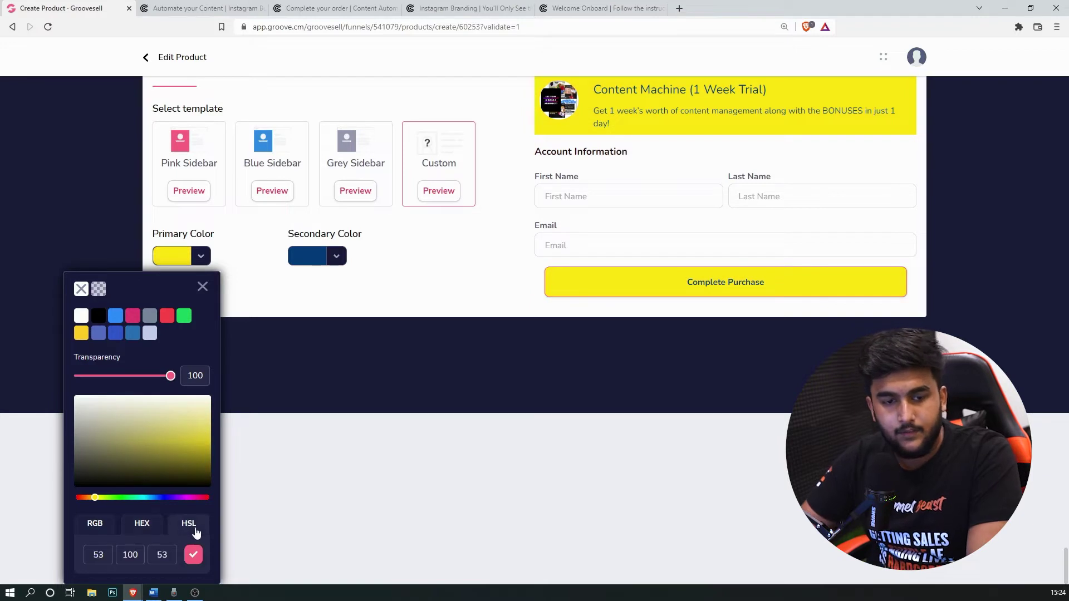
{"action": "scroll", "coordinate": [197, 532], "scroll_direction": "up", "scroll_amount": 3}
{"action": "left_click", "coordinate": [203, 458]}
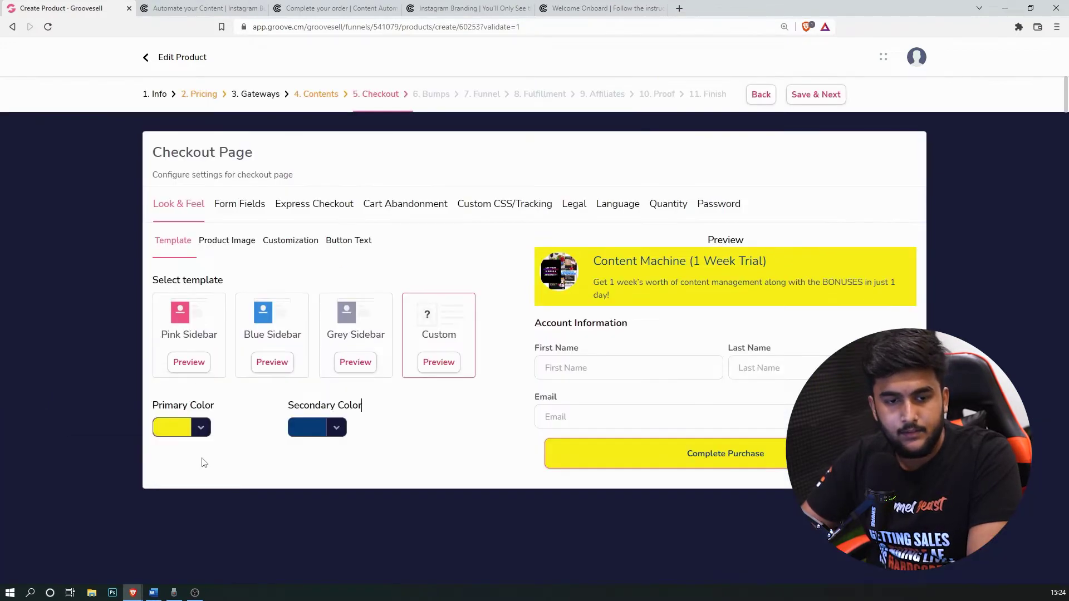
Step: Make the checkout's secondary colour black
{"action": "left_click", "coordinate": [328, 432]}
{"action": "scroll", "coordinate": [302, 444], "scroll_direction": "down", "scroll_amount": 3}
{"action": "left_click", "coordinate": [233, 316]}
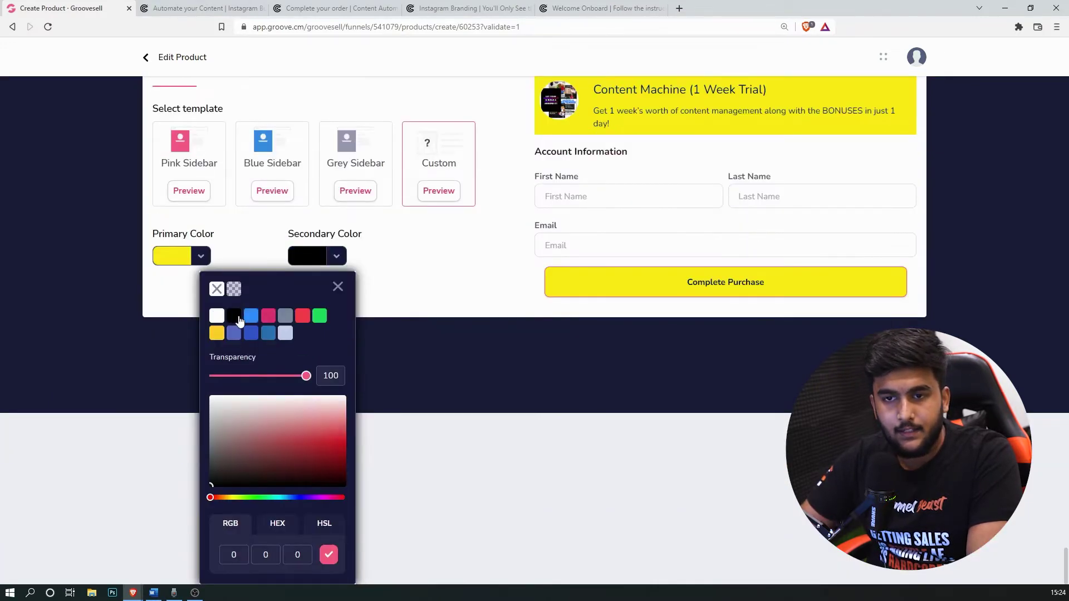
{"action": "left_click", "coordinate": [338, 287]}
{"action": "scroll", "coordinate": [172, 226], "scroll_direction": "up", "scroll_amount": 3}
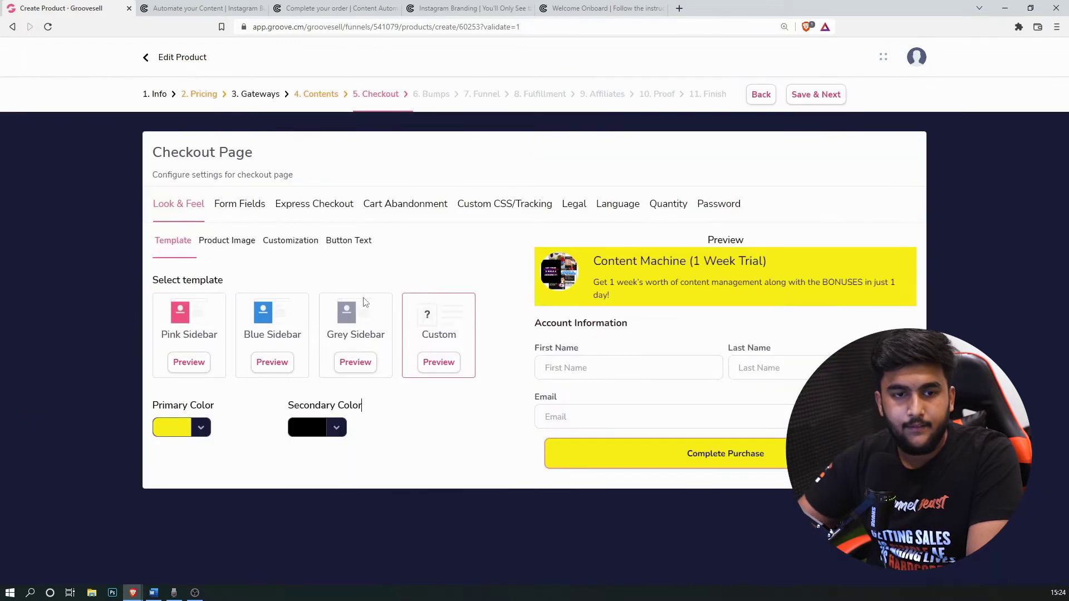
{"action": "left_click", "coordinate": [227, 240]}
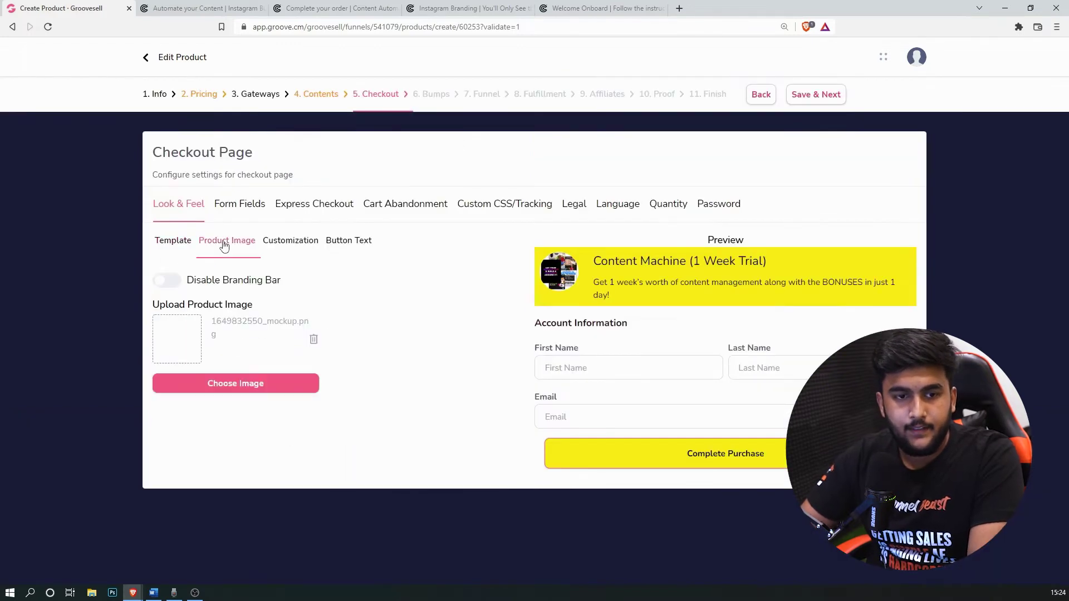
Step: Set the checkout font to Montserrat and the heading colour to black
{"action": "left_click", "coordinate": [291, 240]}
{"action": "left_click", "coordinate": [387, 287]}
{"action": "left_click", "coordinate": [412, 344]}
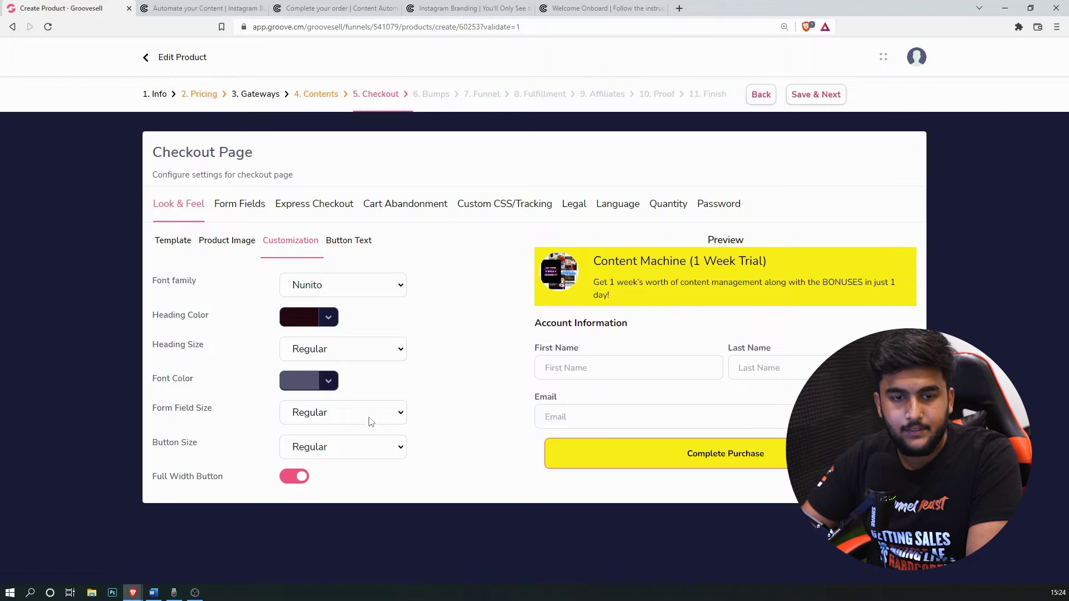
{"action": "left_click", "coordinate": [365, 288]}
{"action": "scroll", "coordinate": [338, 434], "scroll_direction": "up", "scroll_amount": 3}
{"action": "scroll", "coordinate": [338, 452], "scroll_direction": "down", "scroll_amount": 8}
{"action": "scroll", "coordinate": [338, 452], "scroll_direction": "up", "scroll_amount": 6}
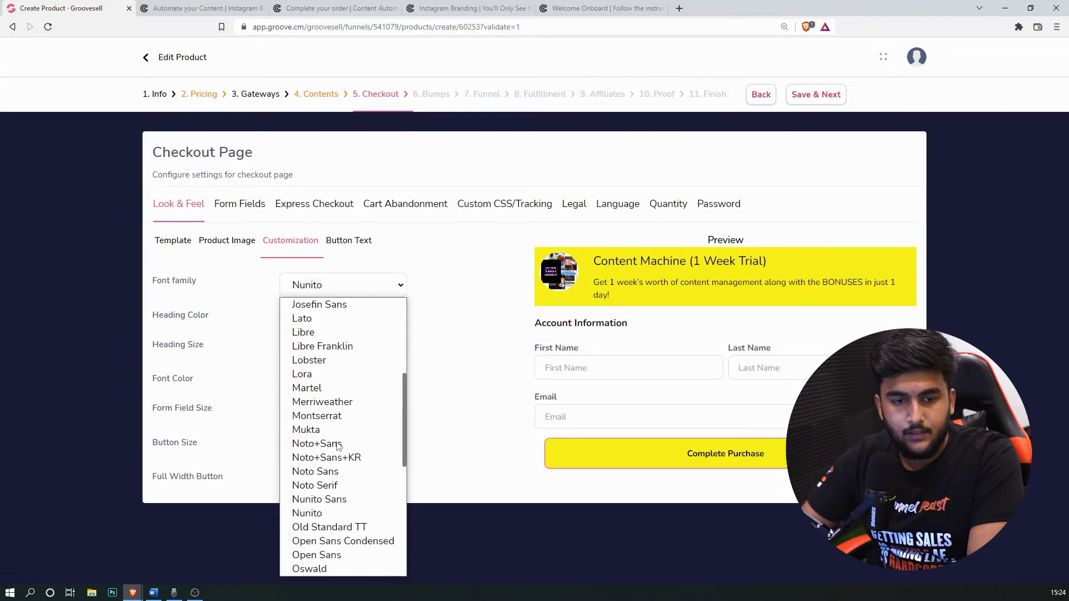
{"action": "left_click", "coordinate": [342, 525]}
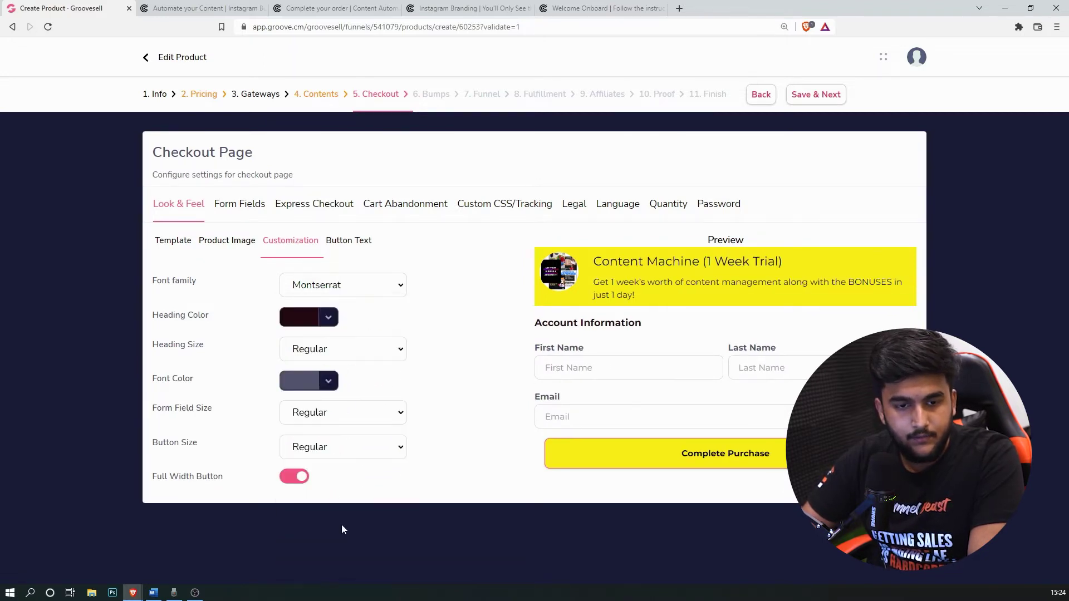
{"action": "left_click", "coordinate": [294, 318]}
{"action": "left_click", "coordinate": [226, 377]}
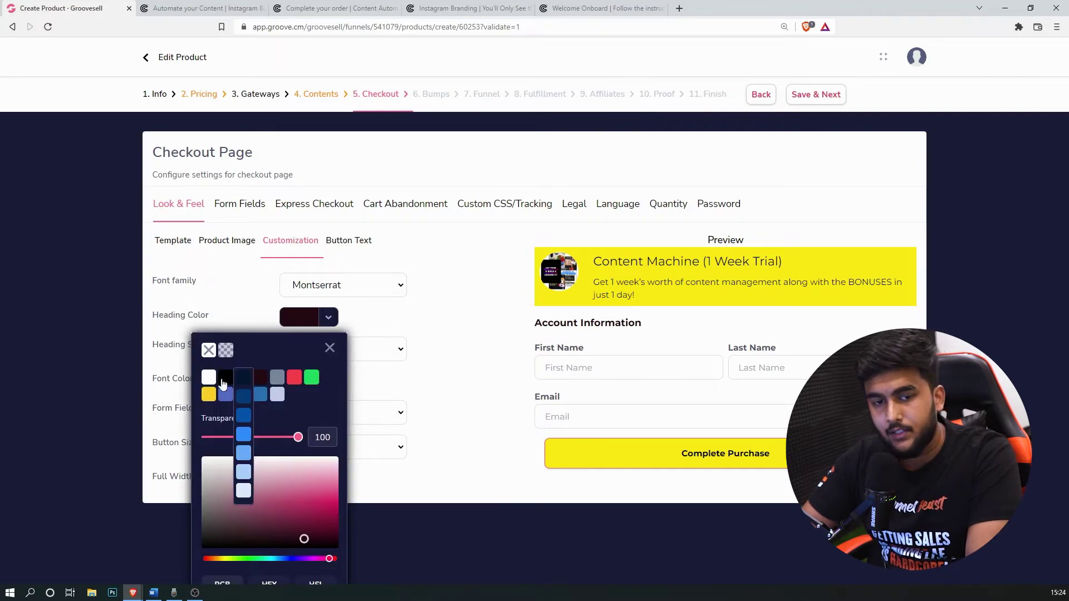
{"action": "left_click", "coordinate": [329, 347]}
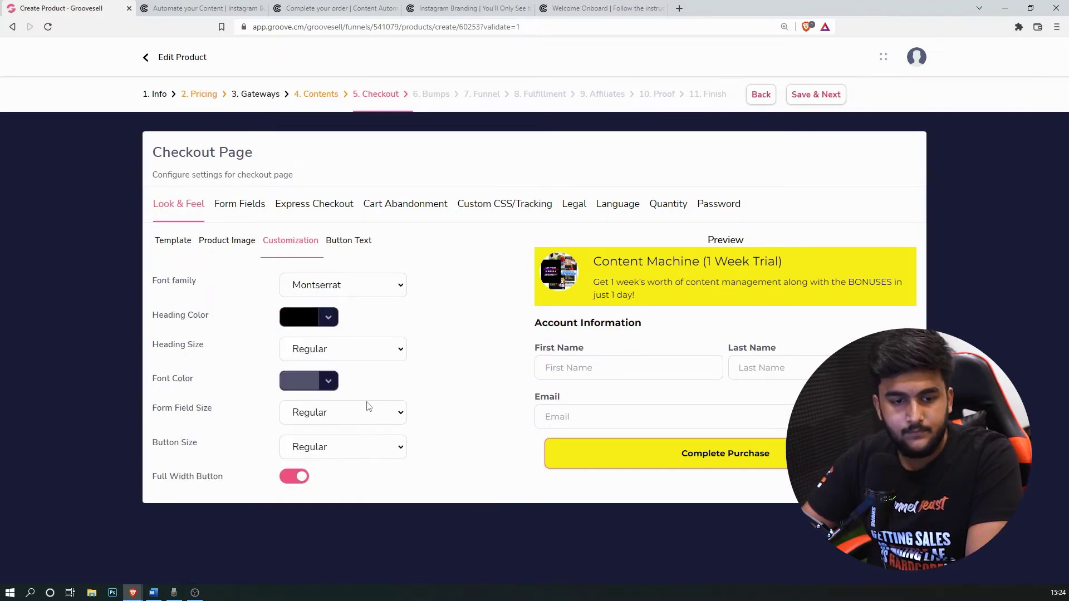
Step: Change the Complete Purchase button label to 'Start the Trial Now'
{"action": "left_click", "coordinate": [358, 240]}
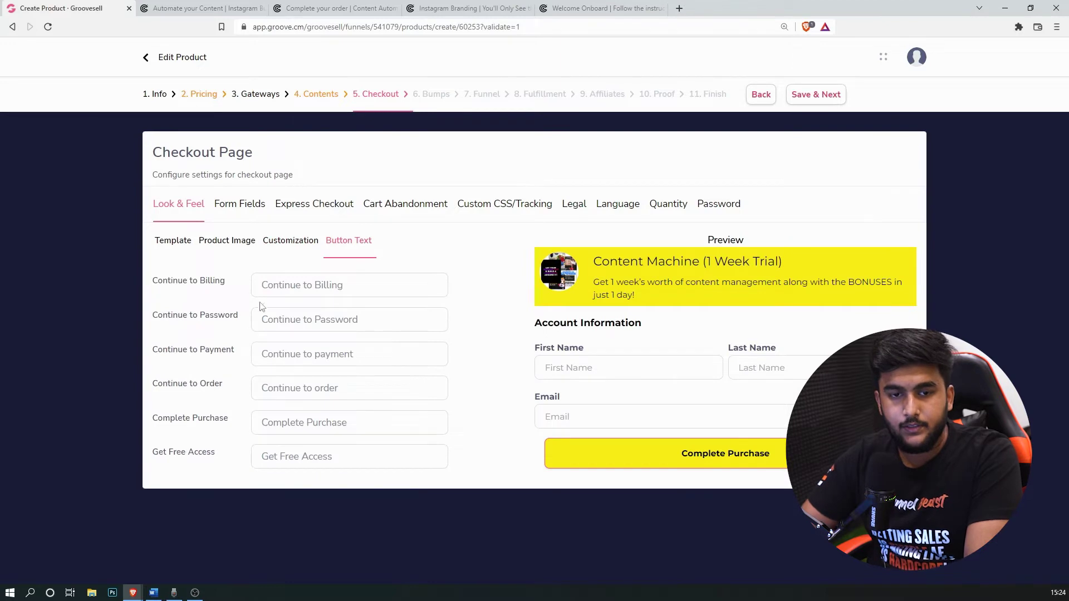
{"action": "triple_click", "coordinate": [361, 419]}
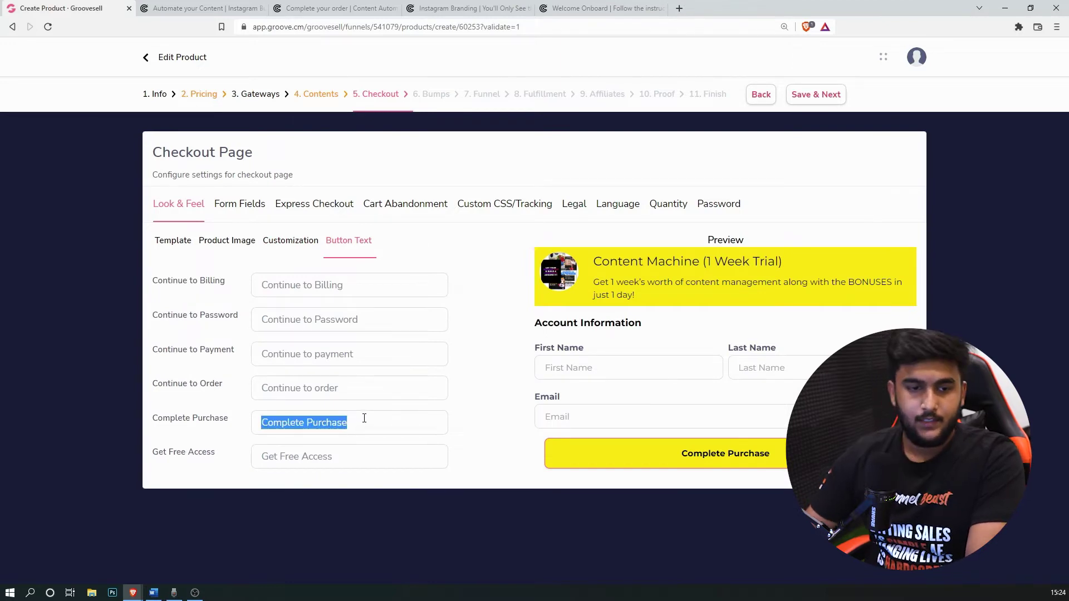
{"action": "left_click_drag", "start_coordinate": [152, 418], "coordinate": [236, 416]}
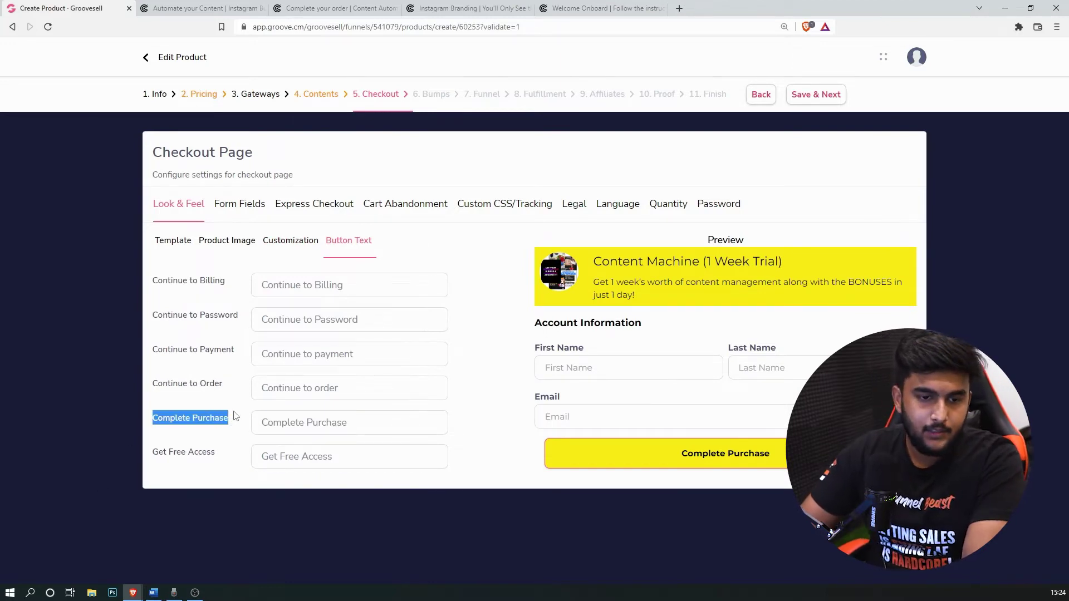
{"action": "triple_click", "coordinate": [369, 427]}
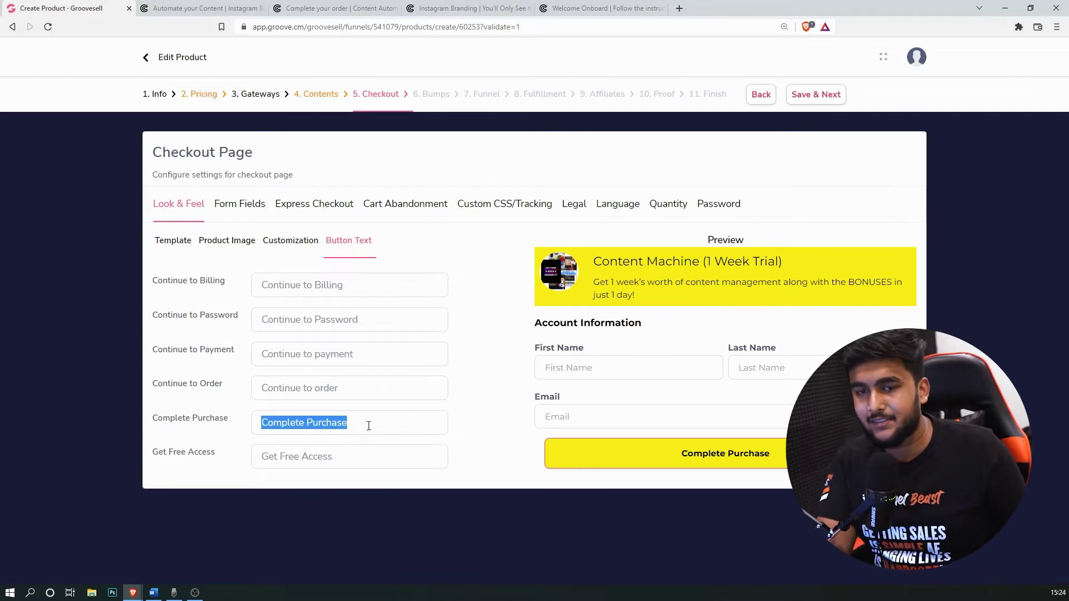
{"action": "type", "text": "Start the Trial Now!"}
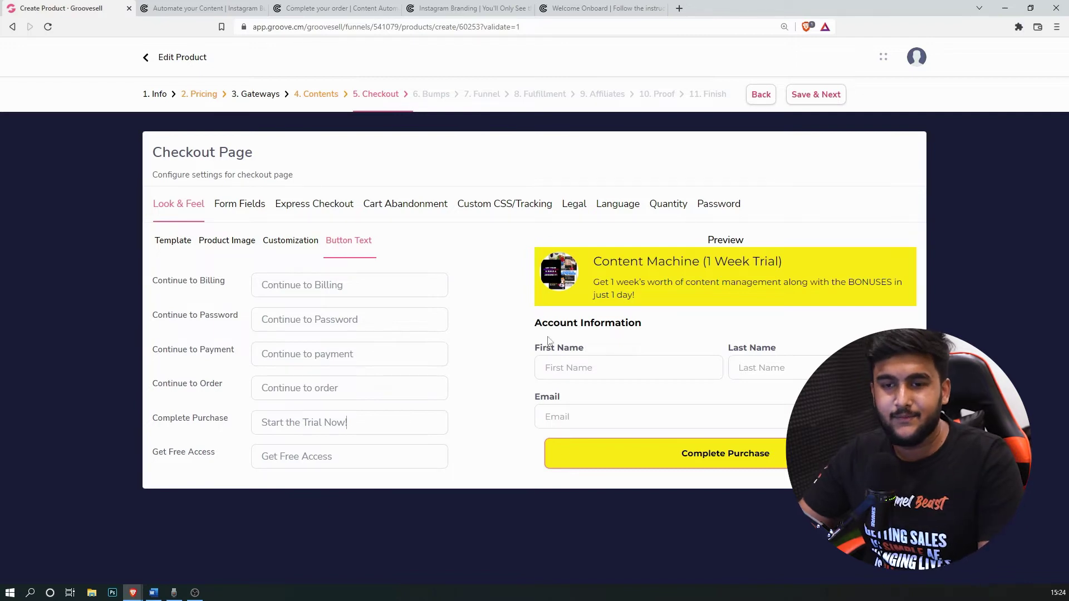
{"action": "left_click", "coordinate": [223, 207]}
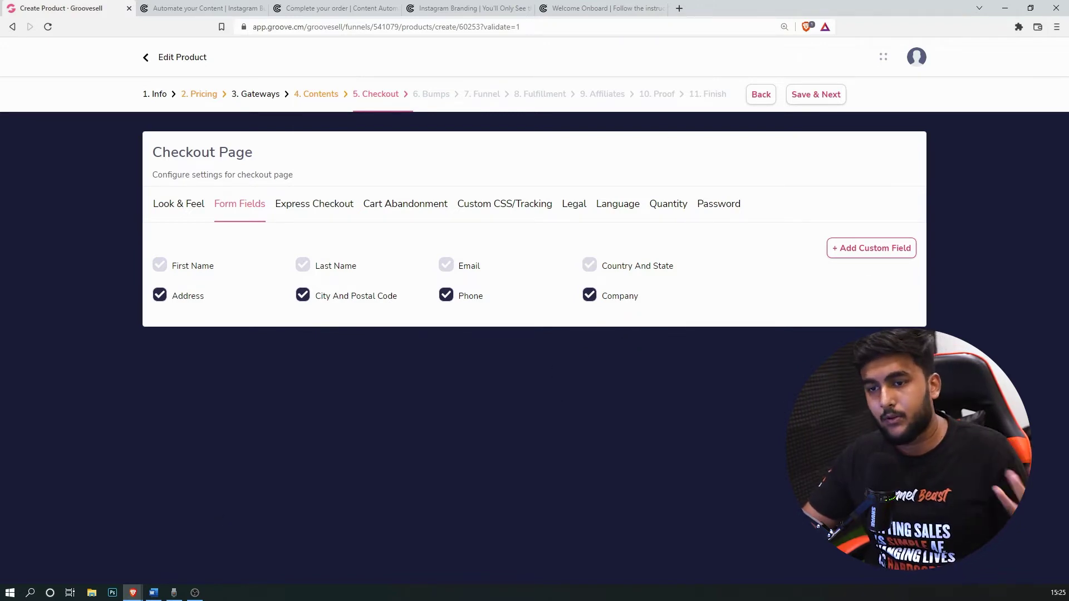
Step: Keep Express Checkout on 'No, use the full checkout experience'
{"action": "left_click", "coordinate": [334, 212]}
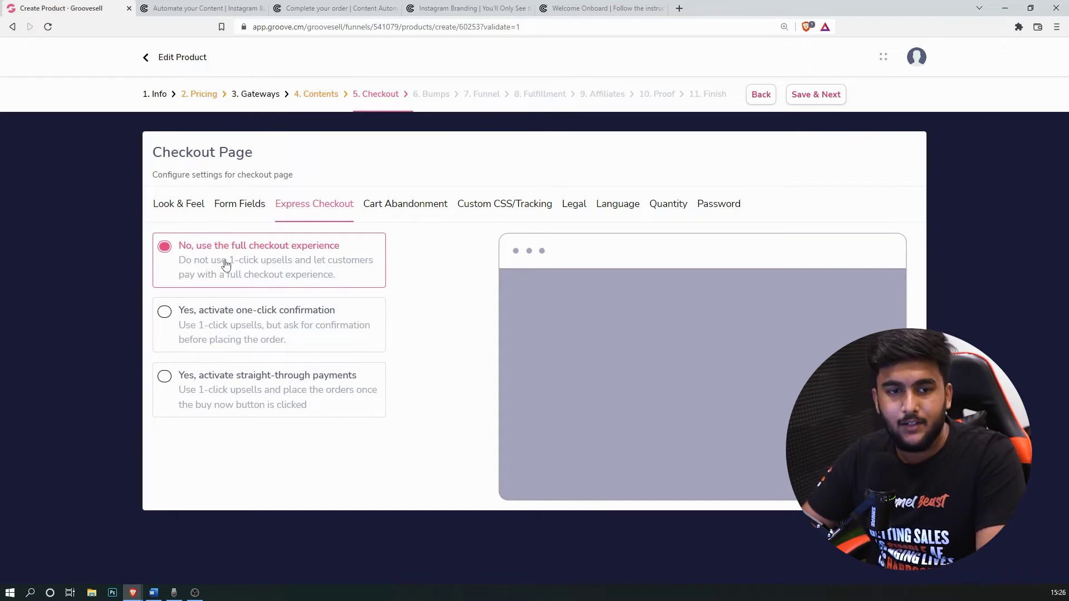
Step: Review Cart Abandonment and Custom CSS, and require agreement to vendor terms under Legal
{"action": "left_click", "coordinate": [390, 209]}
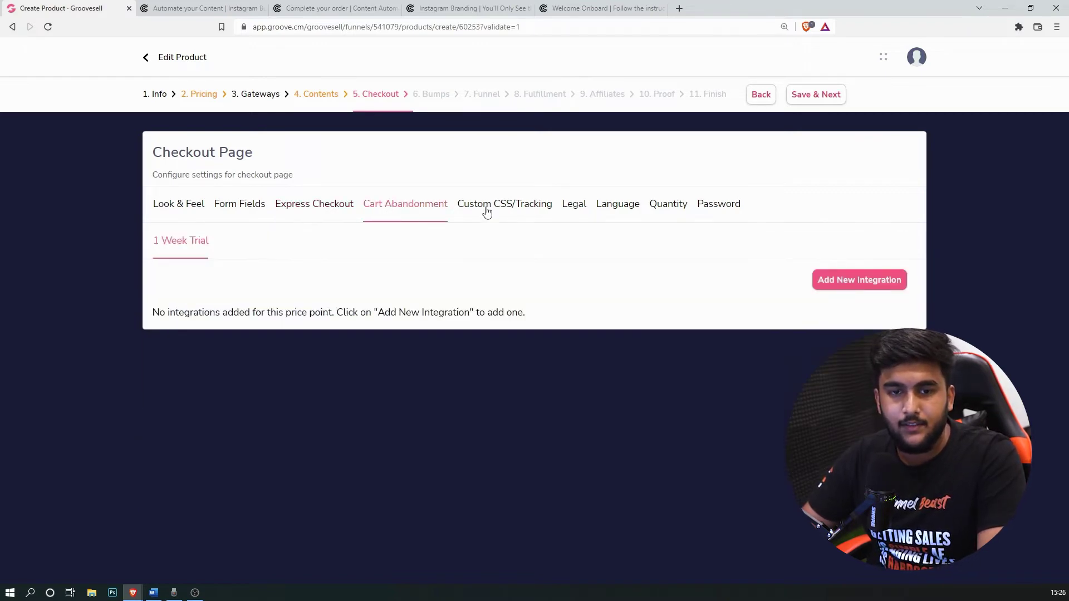
{"action": "left_click", "coordinate": [486, 211]}
{"action": "left_click", "coordinate": [580, 210]}
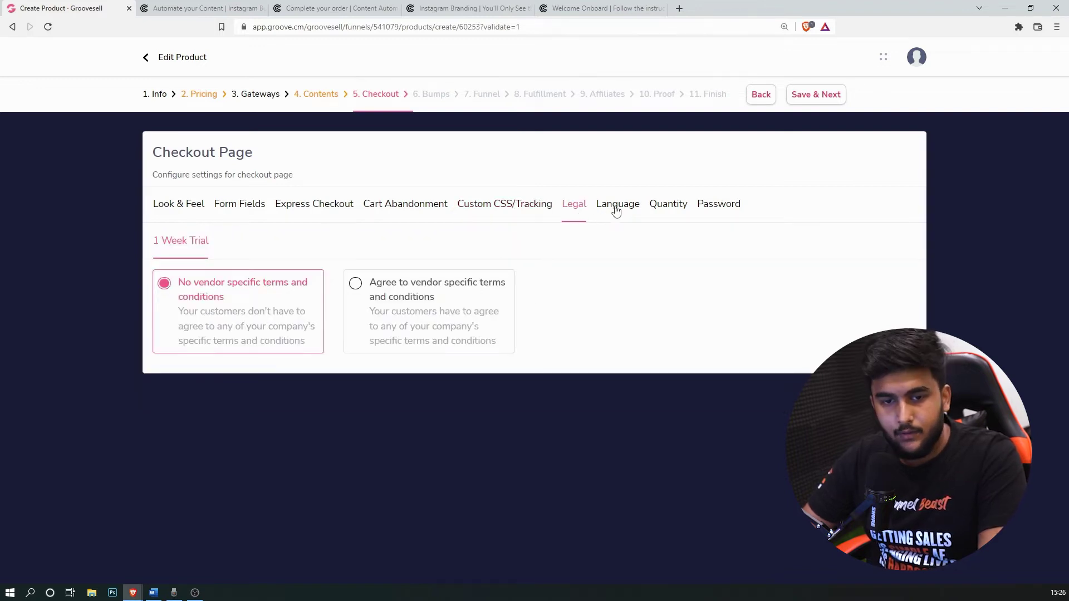
{"action": "left_click", "coordinate": [357, 285]}
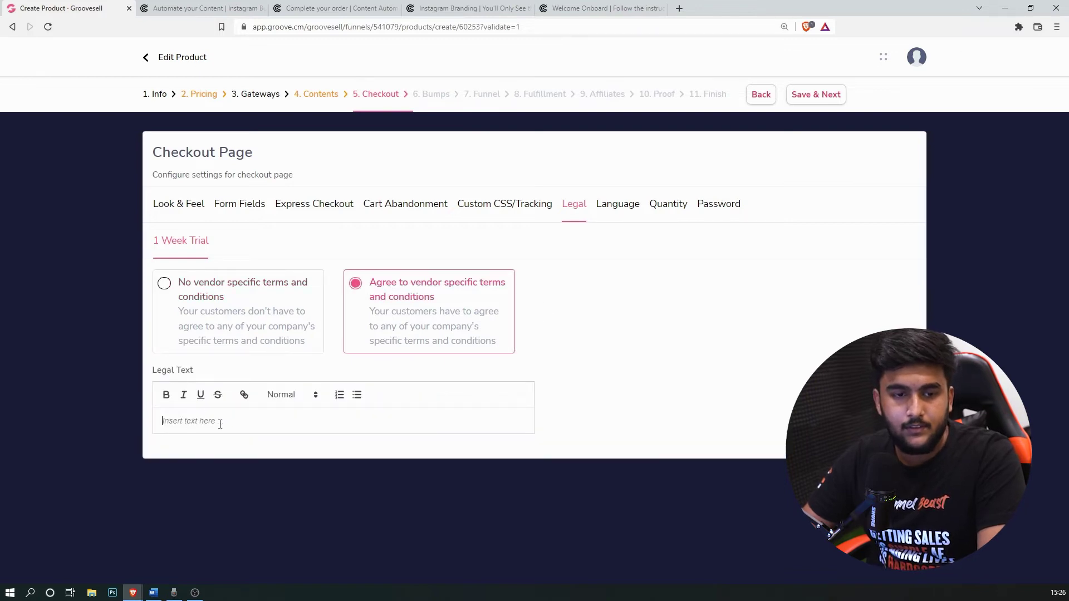
Step: Allow customers to order more than one unit per transaction
{"action": "left_click", "coordinate": [617, 211]}
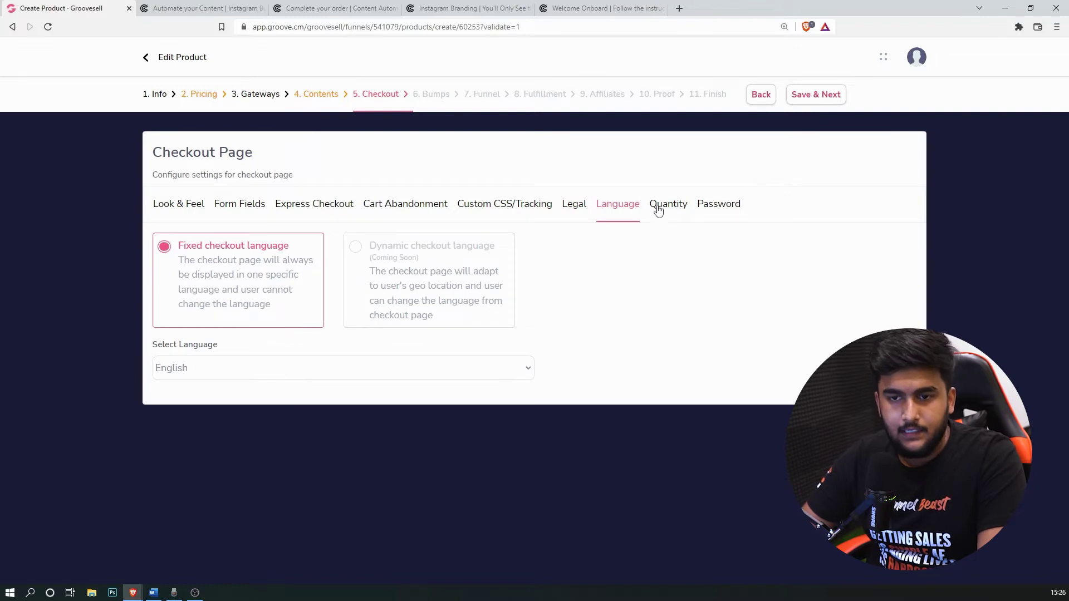
{"action": "left_click", "coordinate": [660, 206]}
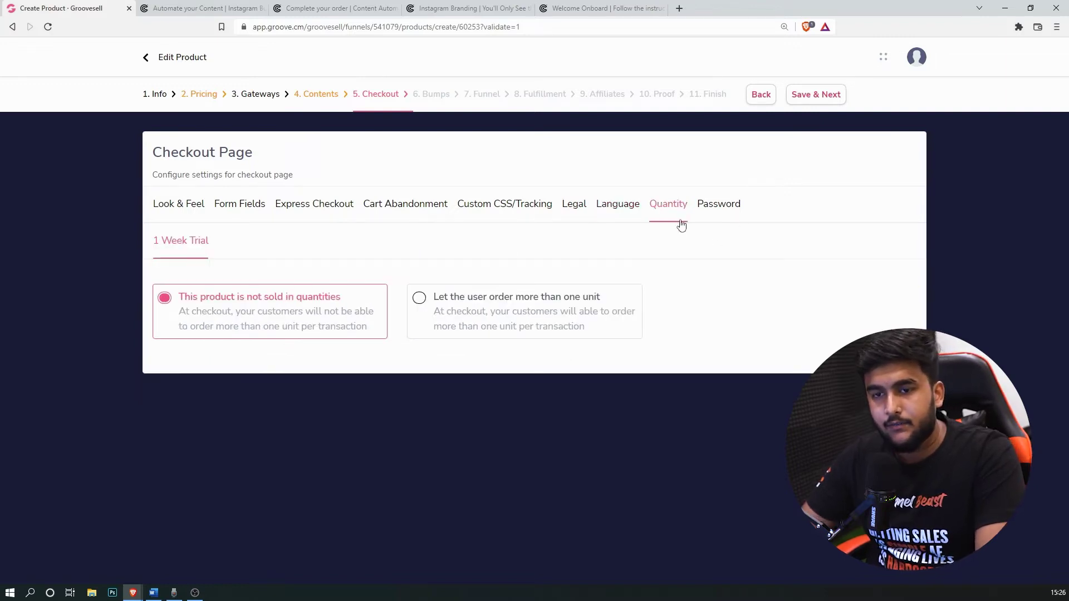
{"action": "left_click", "coordinate": [455, 322]}
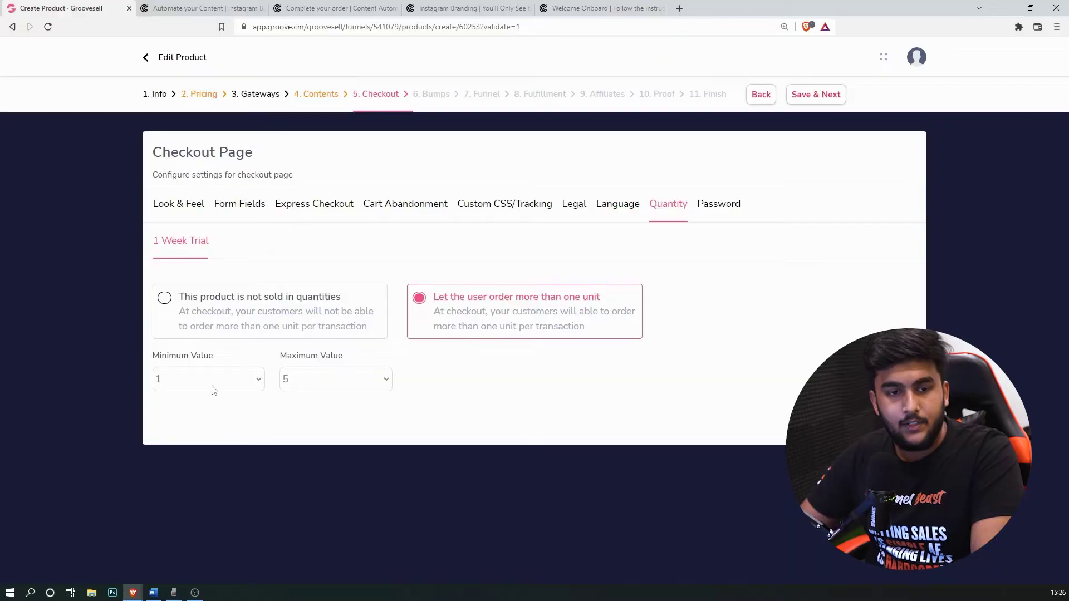
Step: Try a 10–100 quantity range, then revert to 'not sold in quantities' and check the Password tab
{"action": "left_click", "coordinate": [212, 384]}
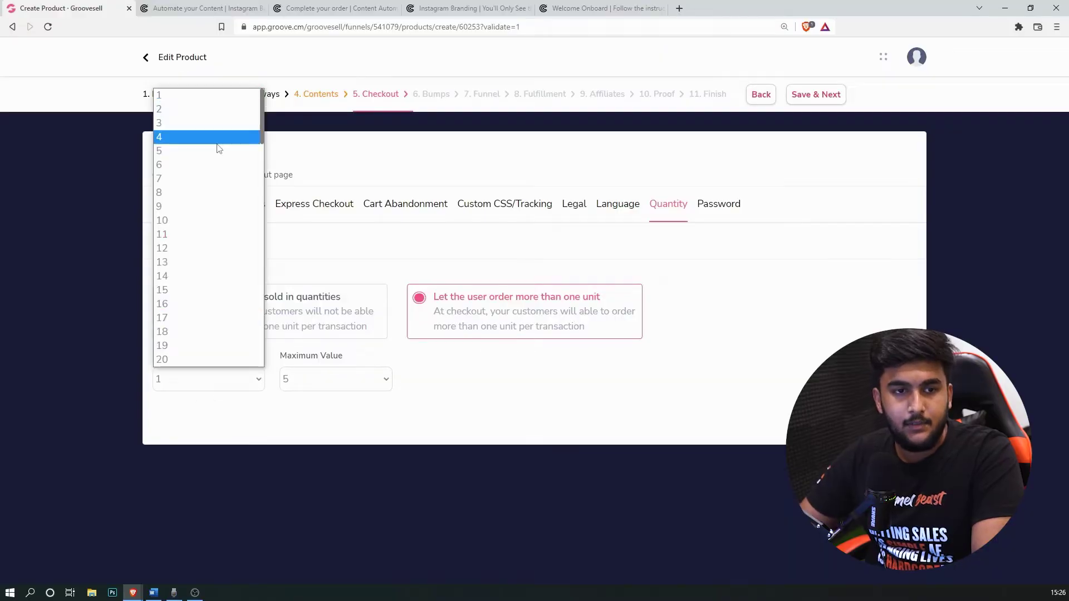
{"action": "left_click", "coordinate": [209, 221]}
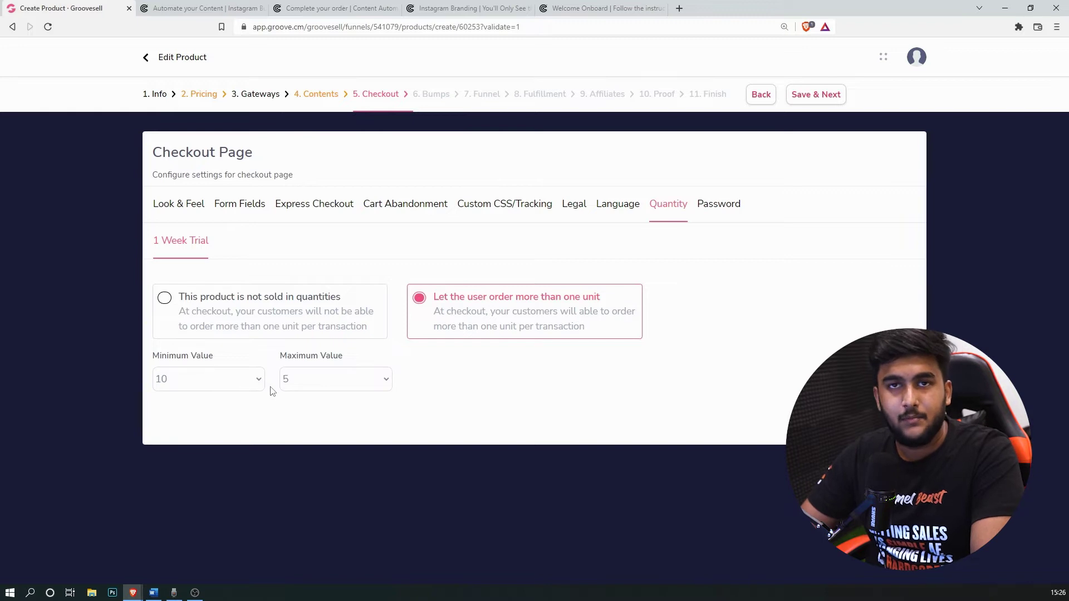
{"action": "left_click", "coordinate": [345, 378]}
{"action": "left_click", "coordinate": [322, 357]}
{"action": "left_click", "coordinate": [324, 380]}
{"action": "scroll", "coordinate": [357, 299], "scroll_direction": "down", "scroll_amount": 10}
{"action": "scroll", "coordinate": [358, 299], "scroll_direction": "down", "scroll_amount": 13}
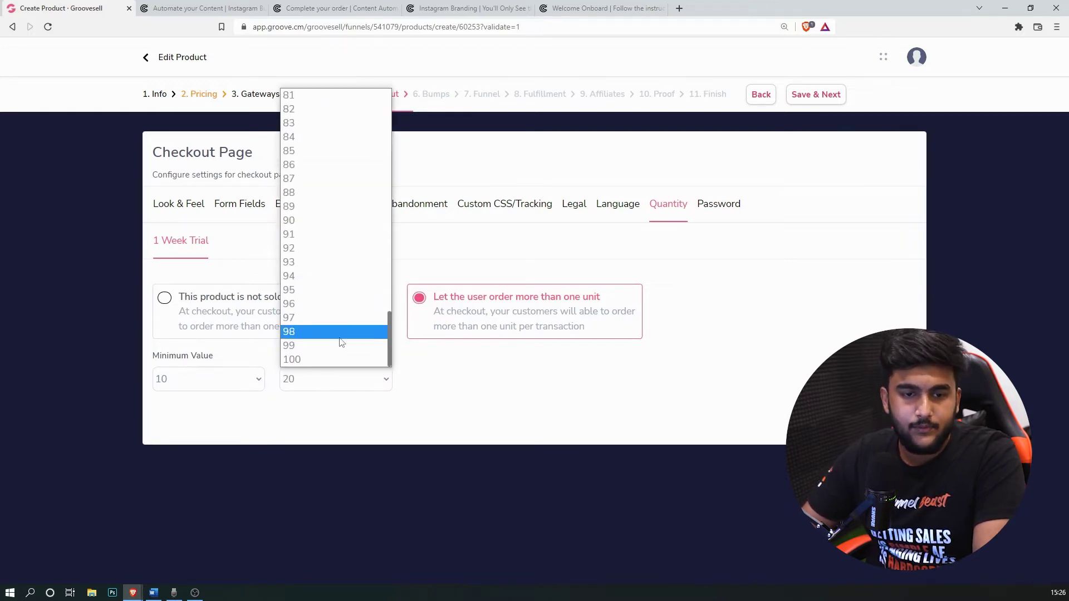
{"action": "left_click", "coordinate": [351, 360]}
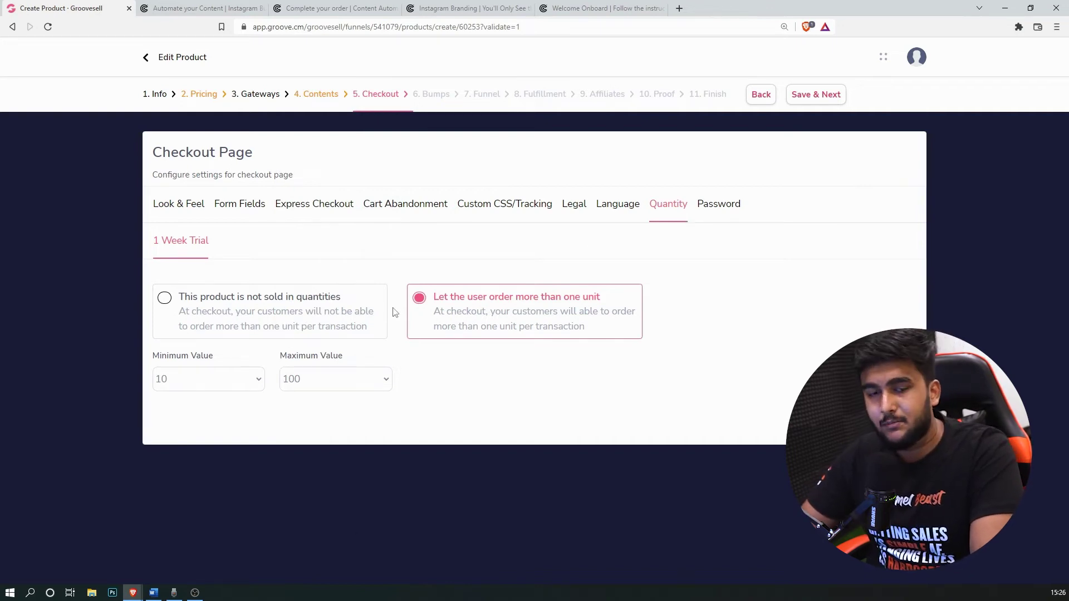
{"action": "left_click", "coordinate": [346, 312]}
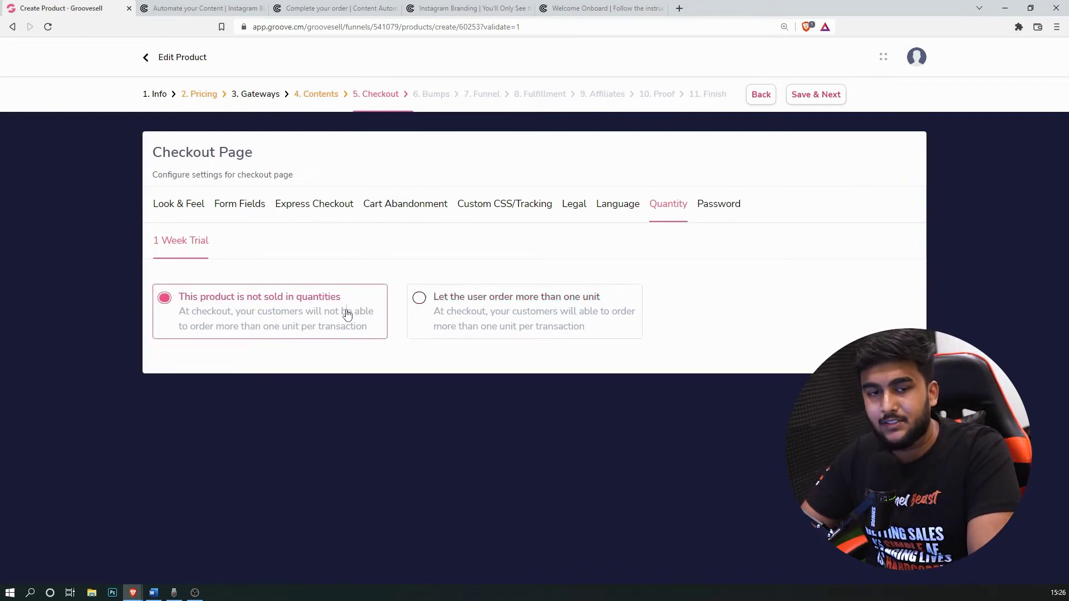
{"action": "left_click", "coordinate": [716, 210]}
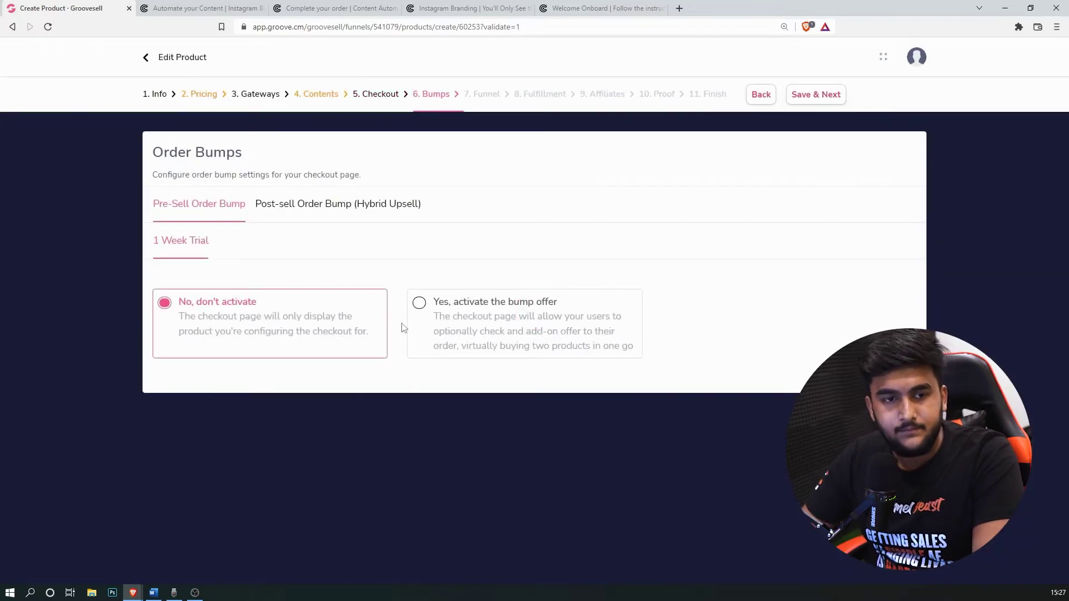
Step: Keep the order bump on 'No, don't activate' and continue to the Funnel step
{"action": "left_click", "coordinate": [825, 97]}
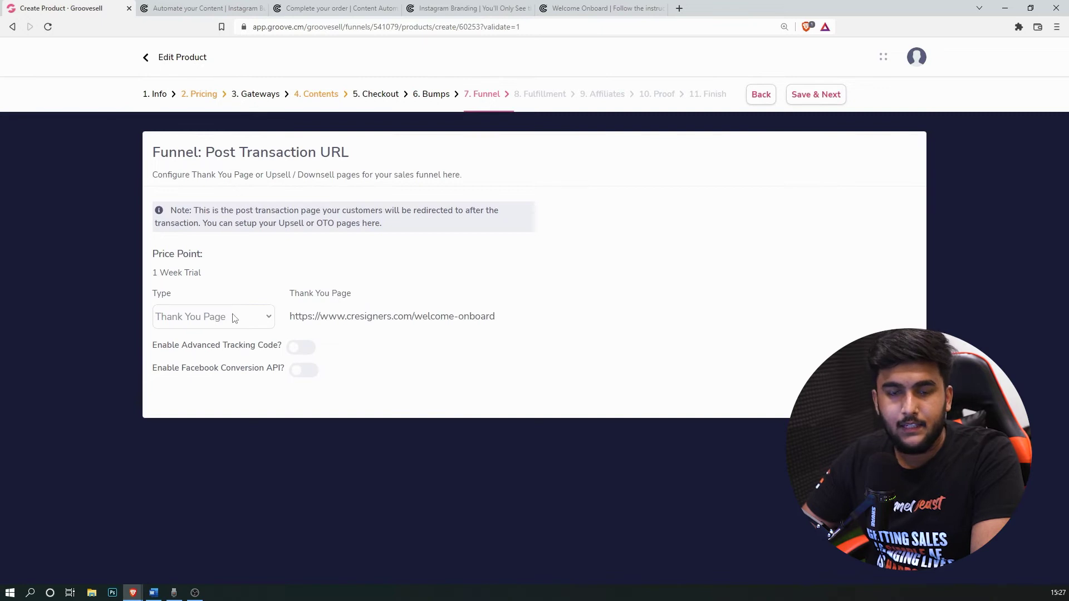
Step: Change the post-purchase page type from Thank You Page to Upsell Page
{"action": "left_click", "coordinate": [239, 320]}
{"action": "left_click", "coordinate": [201, 308]}
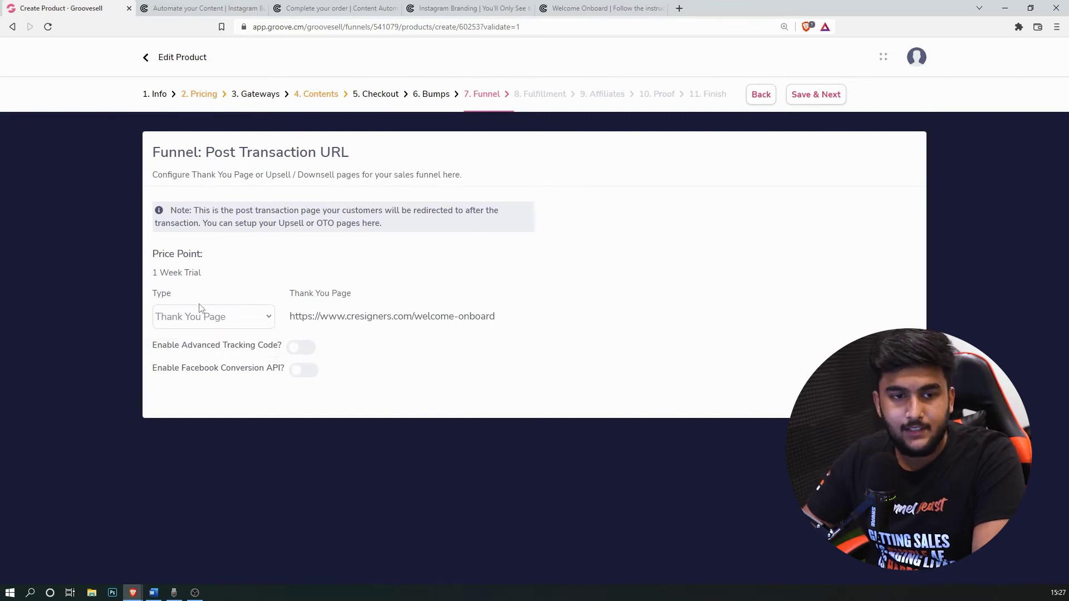
{"action": "left_click_drag", "start_coordinate": [221, 211], "coordinate": [258, 224]}
{"action": "left_click", "coordinate": [249, 315]}
{"action": "left_click", "coordinate": [217, 349]}
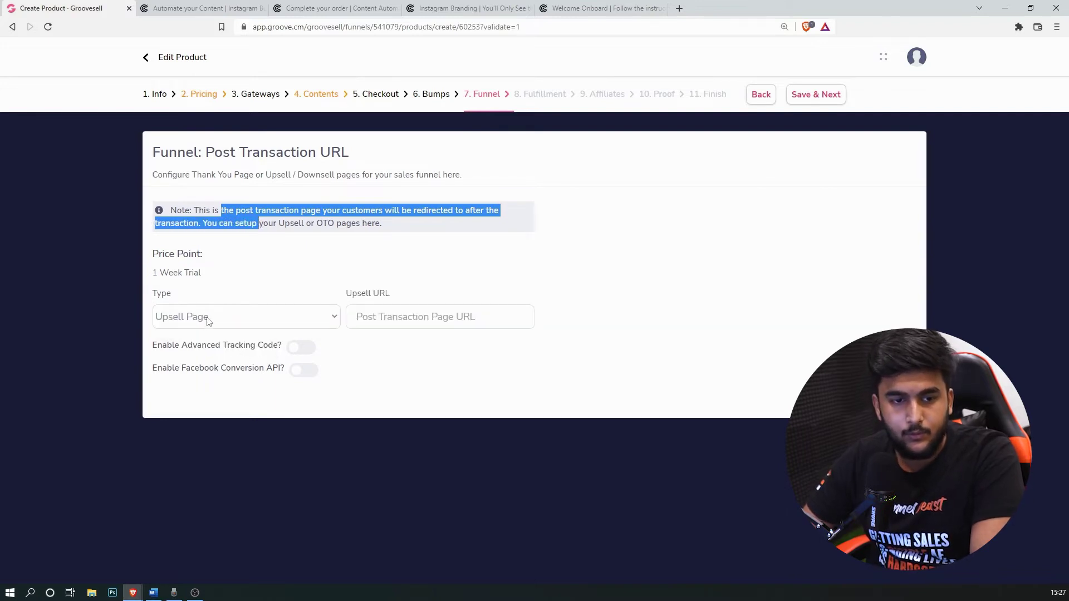
Step: Paste the one-time-offer URL from the Word notes into Upsell URL and save
{"action": "left_click", "coordinate": [154, 593]}
{"action": "left_click_drag", "start_coordinate": [673, 281], "coordinate": [458, 287]}
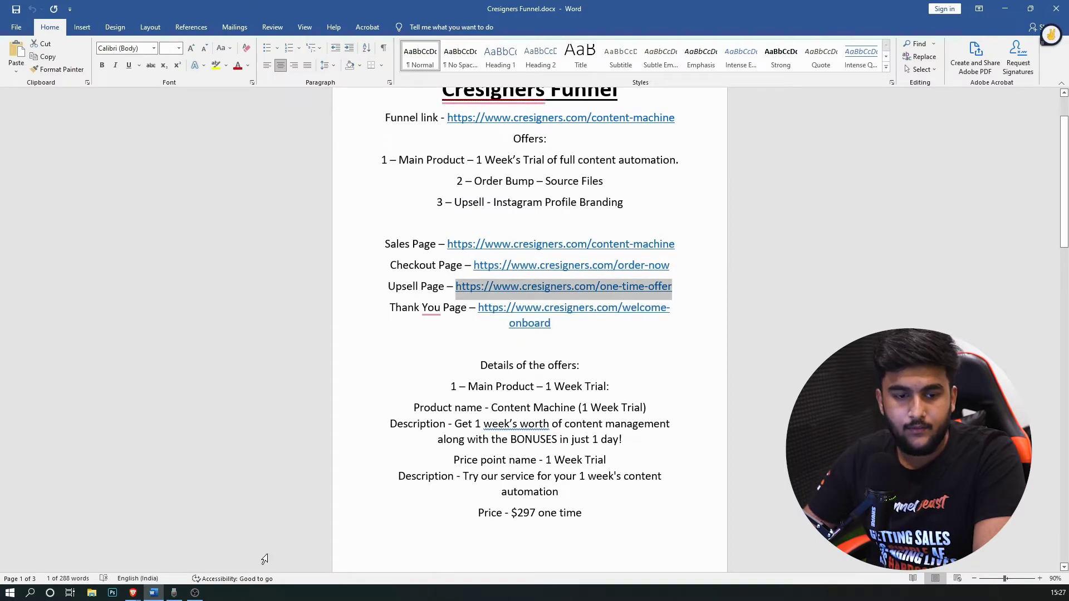
{"action": "mouse_move", "coordinate": [133, 592]}
{"action": "left_click", "coordinate": [233, 541]}
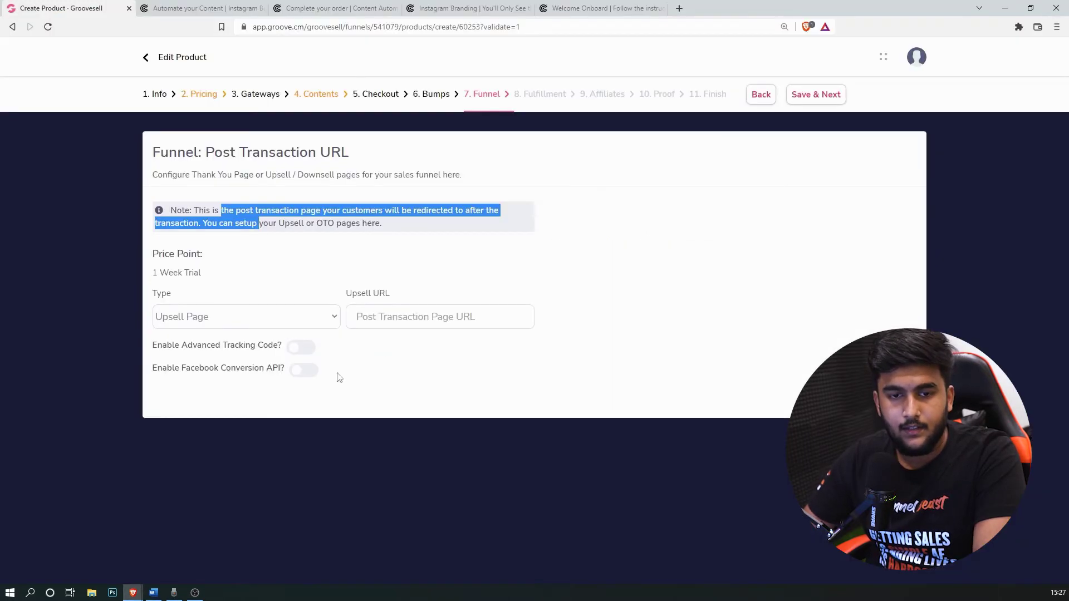
{"action": "left_click", "coordinate": [433, 312]}
{"action": "key", "text": "ctrl+v"}
{"action": "left_click", "coordinate": [815, 96]}
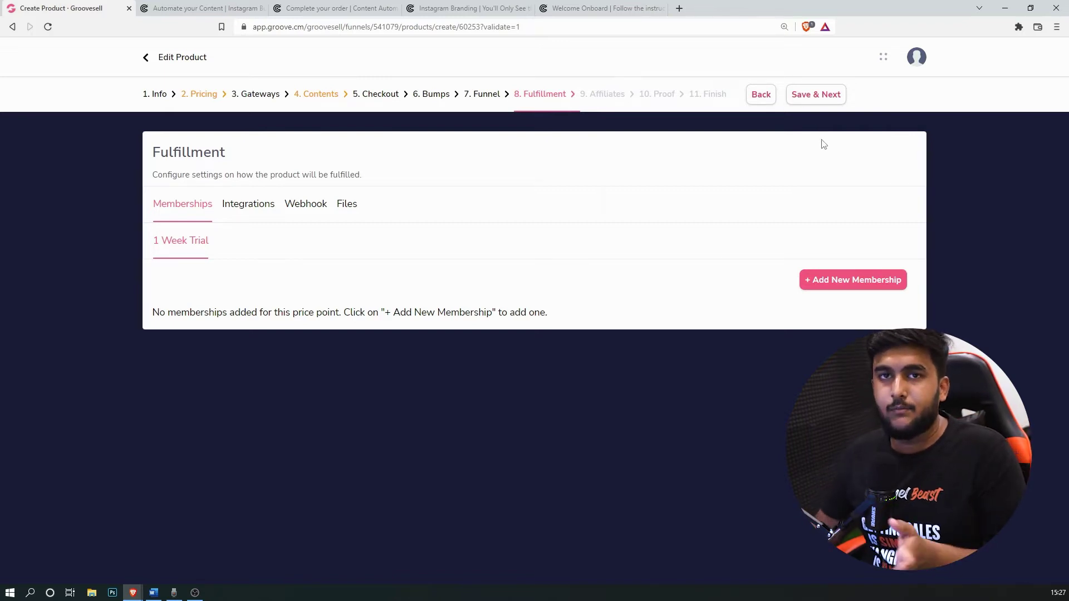
Step: Look over the fulfillment Integrations, Webhook and Files tabs without changes, then save and continue
{"action": "left_click", "coordinate": [832, 95]}
{"action": "left_click", "coordinate": [247, 211]}
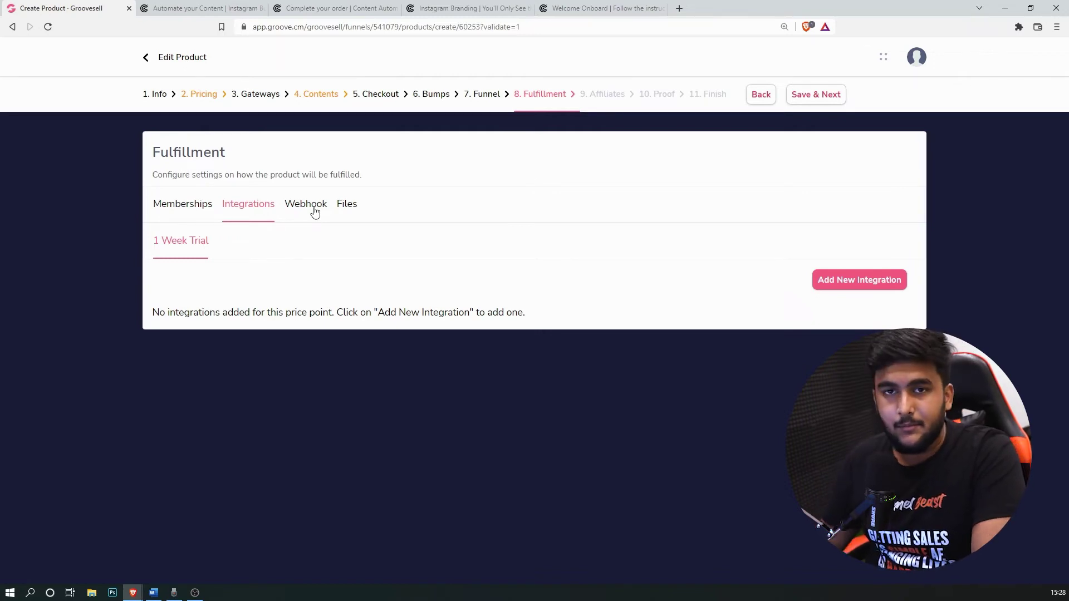
{"action": "left_click", "coordinate": [302, 217]}
{"action": "left_click", "coordinate": [343, 210]}
{"action": "left_click", "coordinate": [823, 96]}
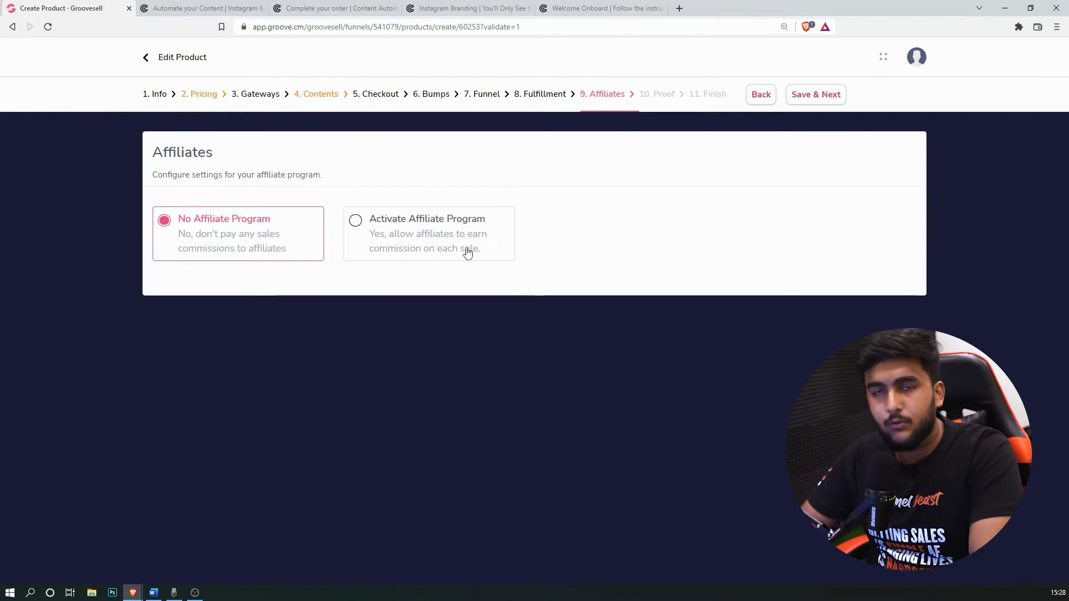
Step: Preview the affiliate program tabs, then revert to No Affiliate Program and save
{"action": "left_click", "coordinate": [400, 240]}
{"action": "scroll", "coordinate": [601, 289], "scroll_direction": "down", "scroll_amount": 1}
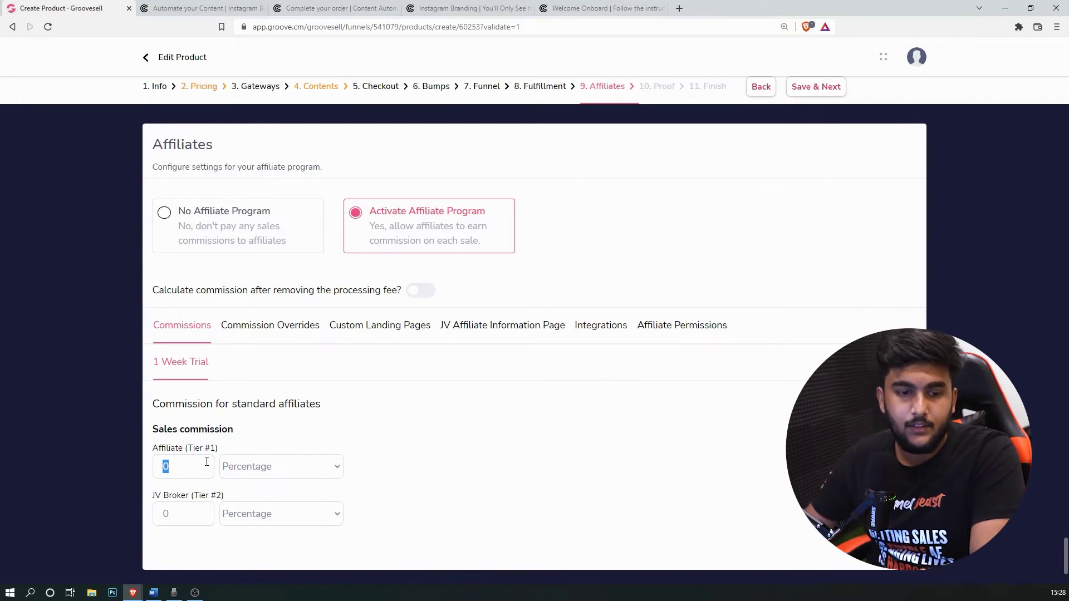
{"action": "left_click", "coordinate": [275, 333]}
{"action": "left_click", "coordinate": [387, 332]}
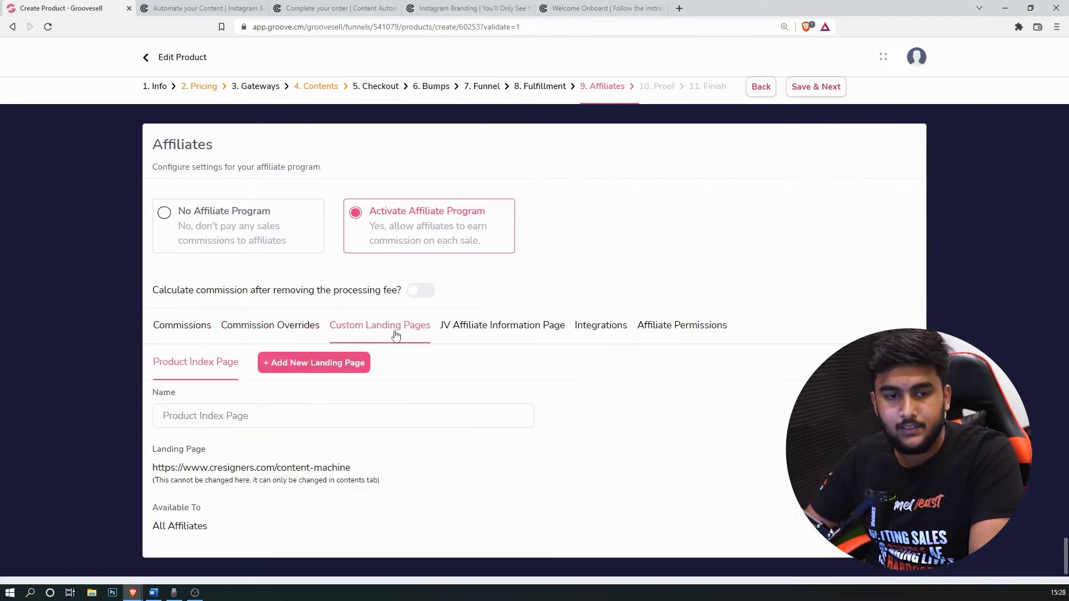
{"action": "left_click", "coordinate": [493, 331]}
{"action": "left_click", "coordinate": [594, 329]}
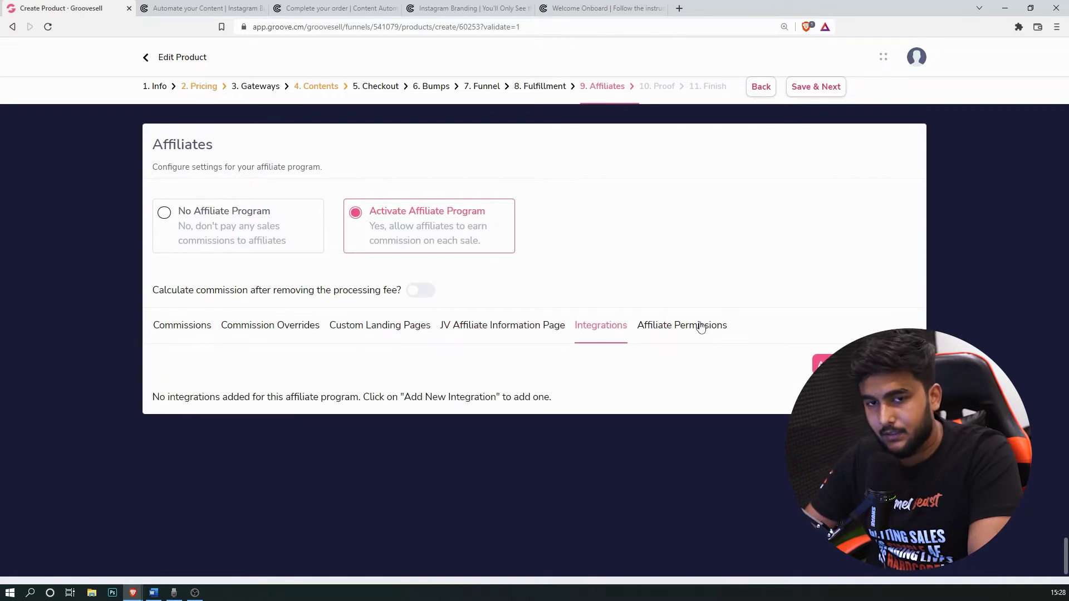
{"action": "left_click", "coordinate": [701, 328]}
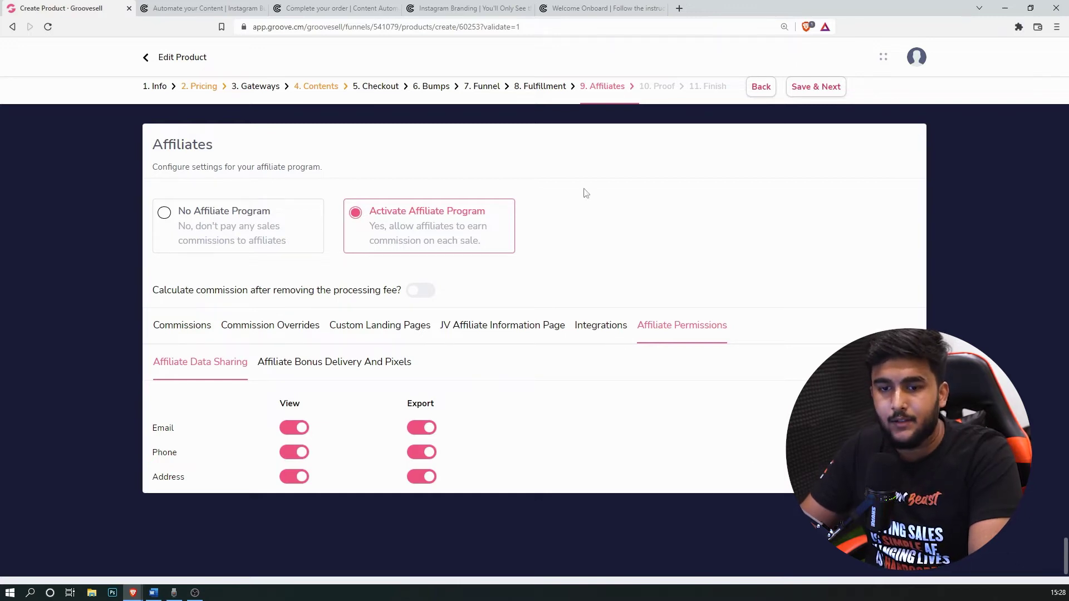
{"action": "left_click", "coordinate": [256, 227]}
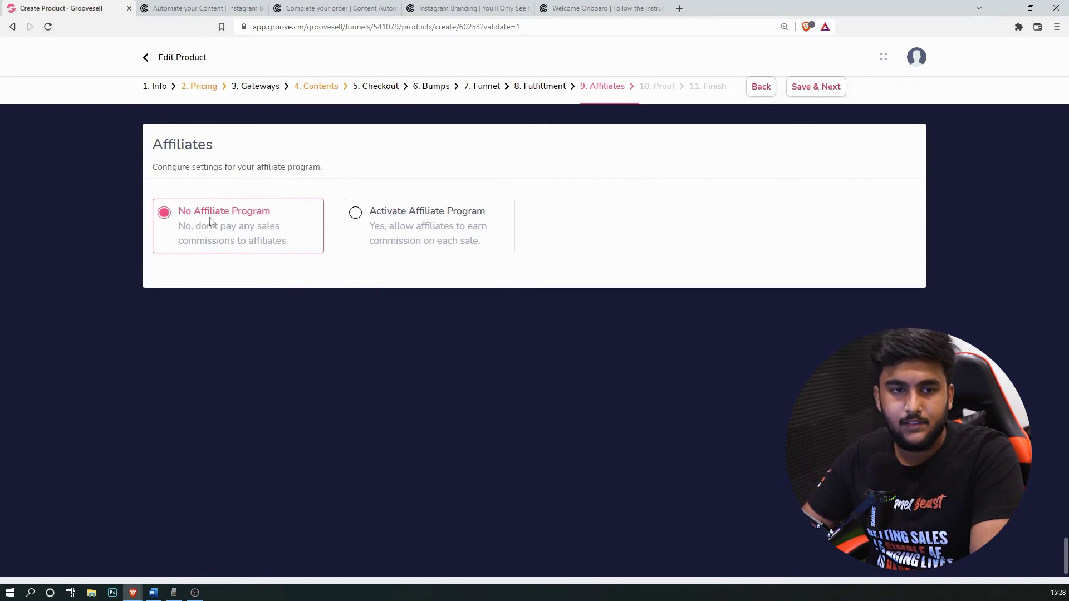
{"action": "left_click", "coordinate": [836, 90]}
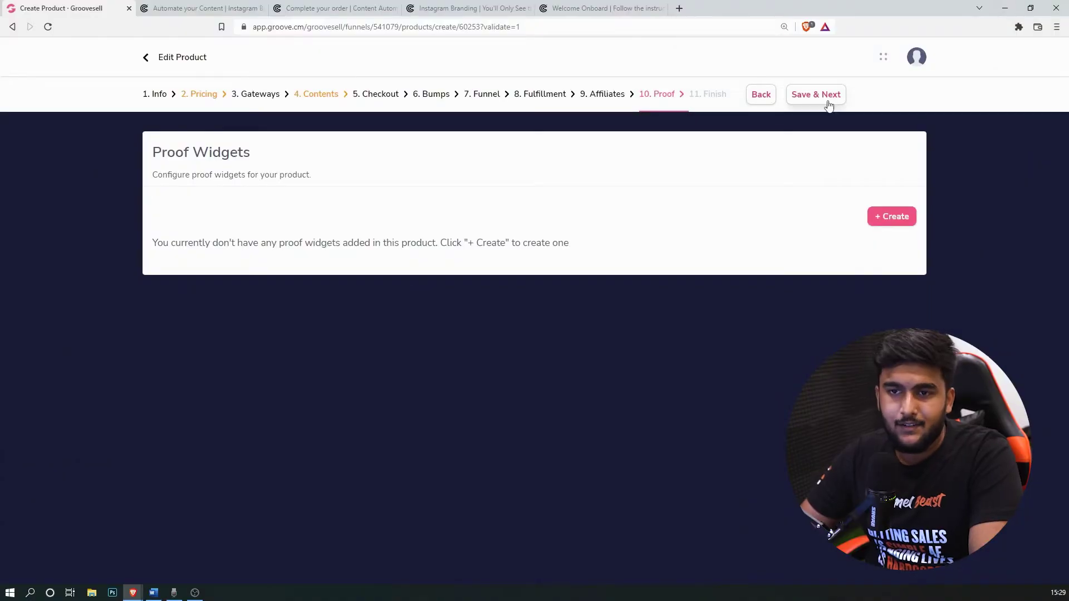
Step: Save the Proof step with no widgets, then Save & Exit from the Finish page
{"action": "left_click", "coordinate": [828, 102]}
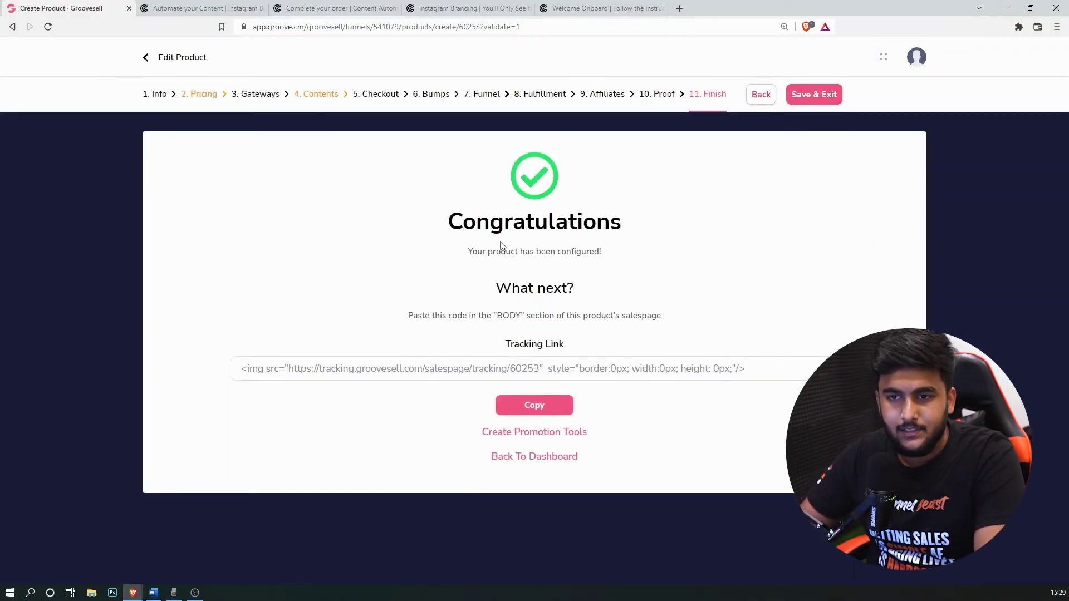
{"action": "left_click", "coordinate": [819, 96]}
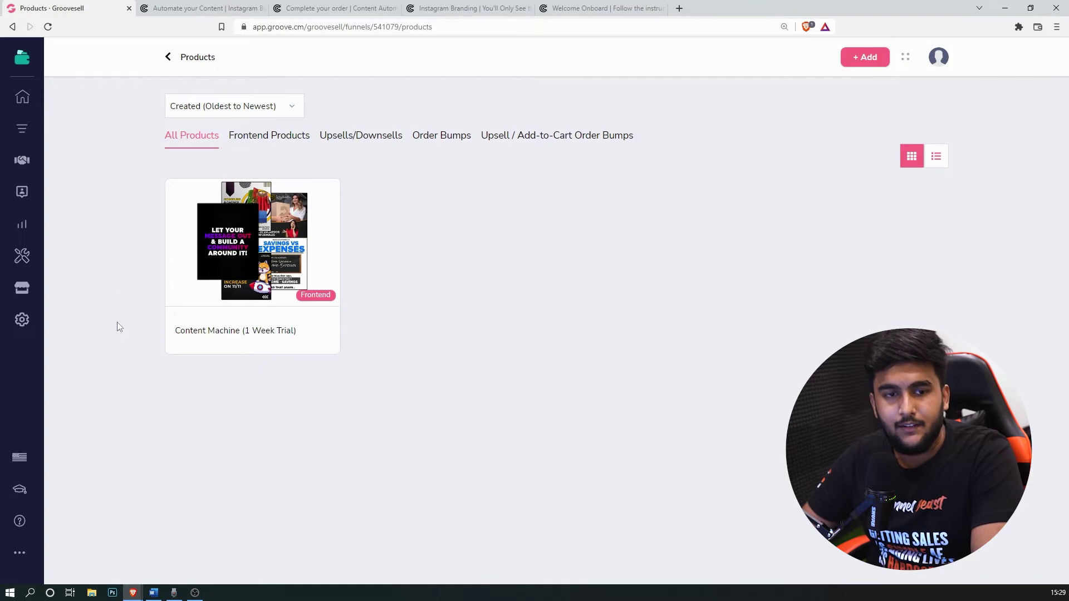
Step: Create a new Upsell/Downsell product and bring the Word funnel notes forward
{"action": "mouse_move", "coordinate": [250, 280]}
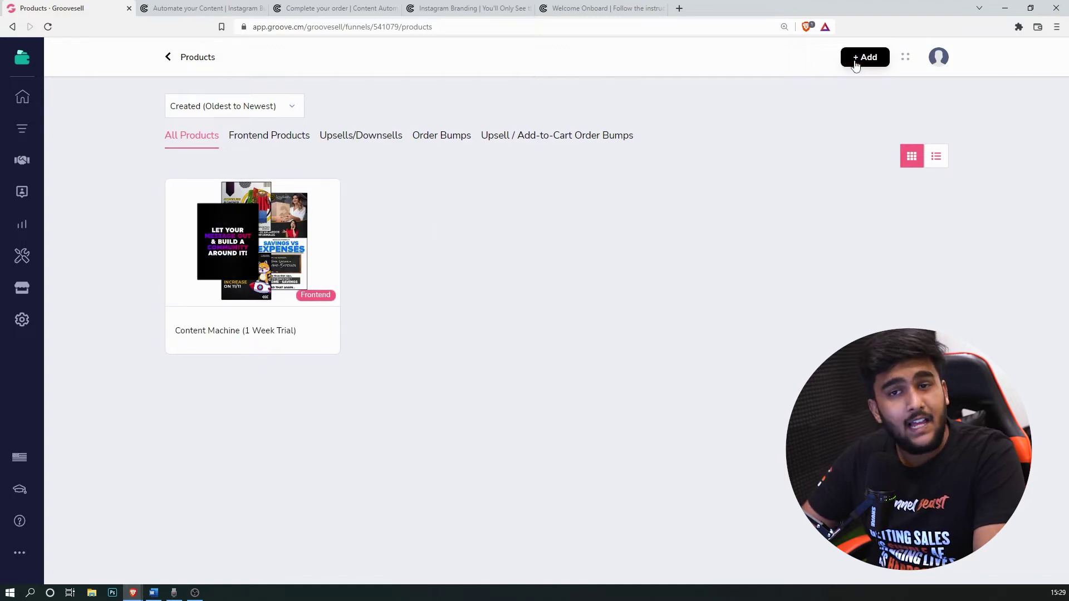
{"action": "left_click", "coordinate": [857, 57]}
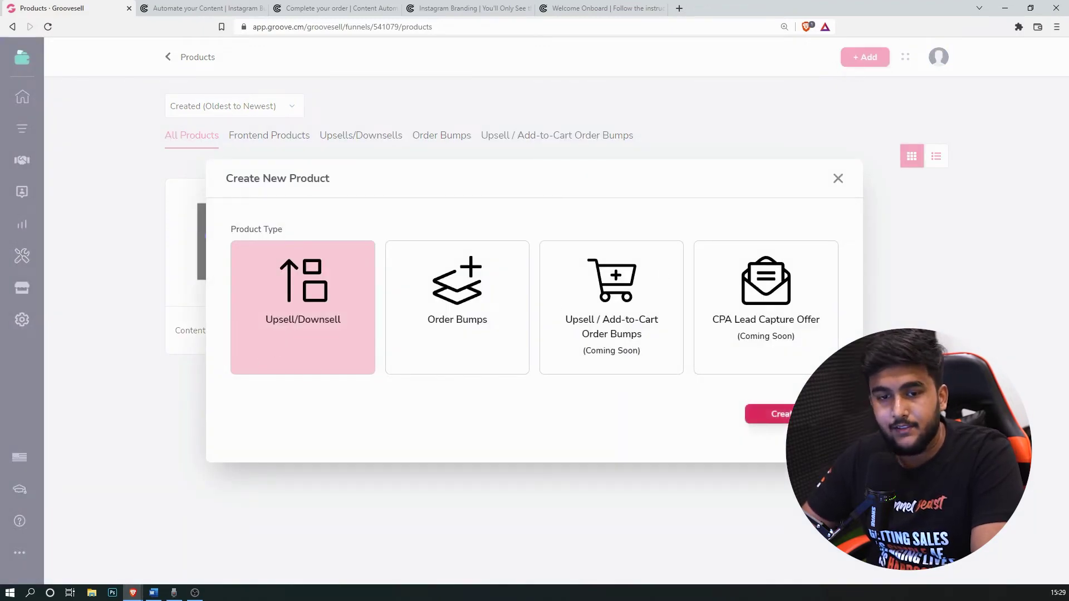
{"action": "left_click", "coordinate": [480, 299]}
{"action": "left_click", "coordinate": [346, 308]}
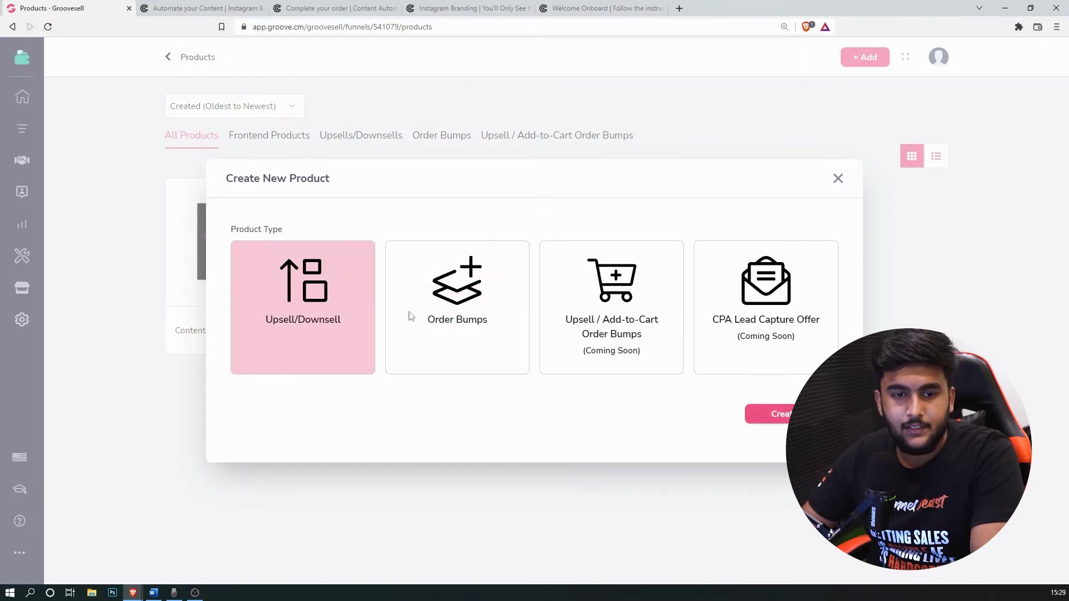
{"action": "left_click", "coordinate": [786, 414]}
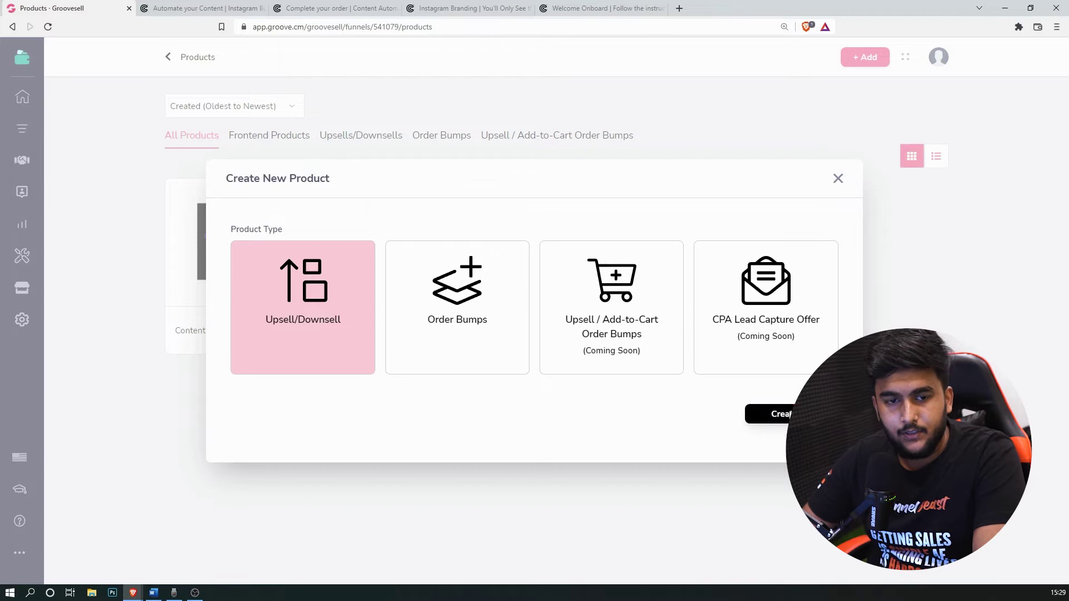
{"action": "left_click", "coordinate": [153, 593]}
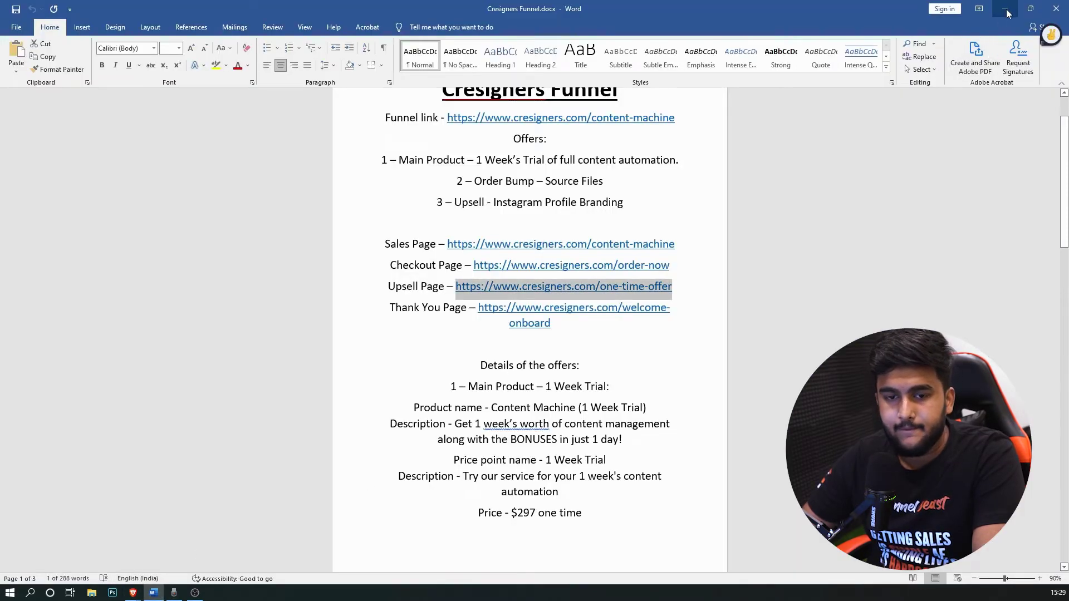
Step: Copy 'Instagram Branding Bundle' from the notes into the Product Name field
{"action": "scroll", "coordinate": [592, 386], "scroll_direction": "down", "scroll_amount": 15}
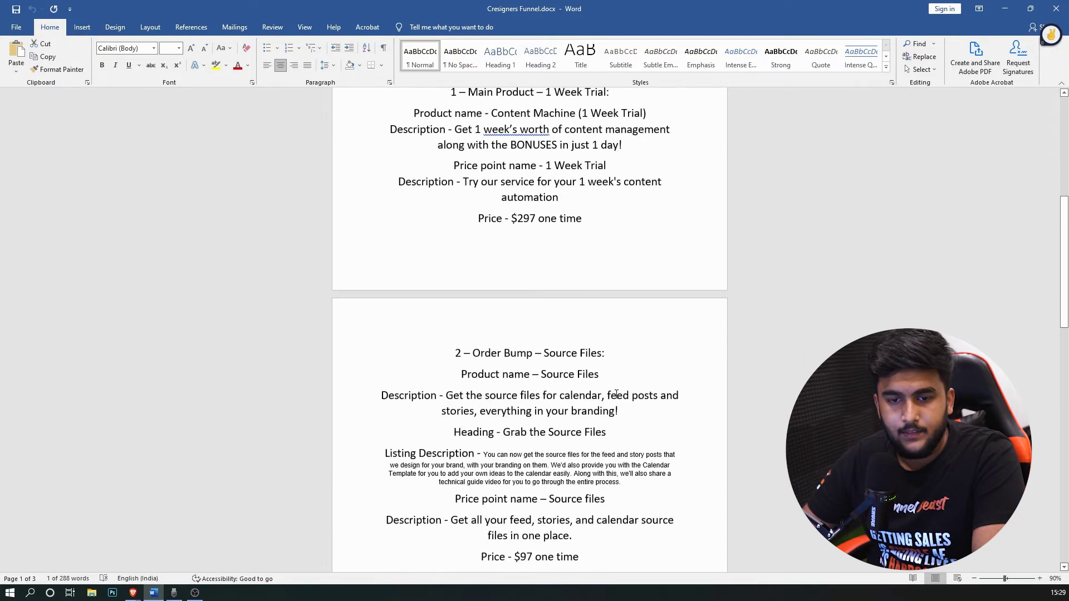
{"action": "scroll", "coordinate": [618, 392], "scroll_direction": "up", "scroll_amount": 1}
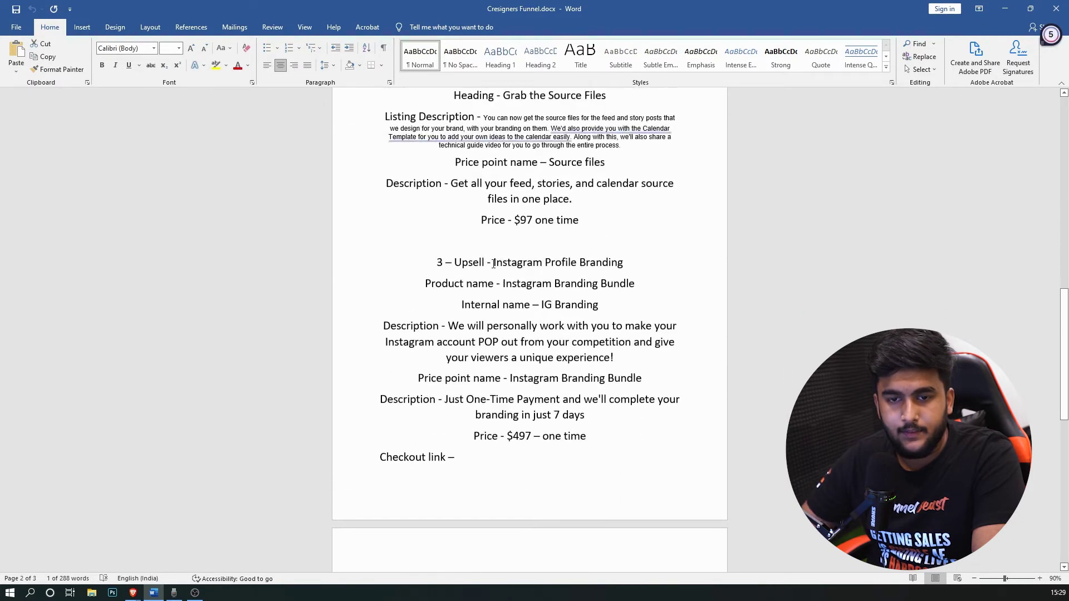
{"action": "left_click_drag", "start_coordinate": [493, 262], "coordinate": [642, 263]}
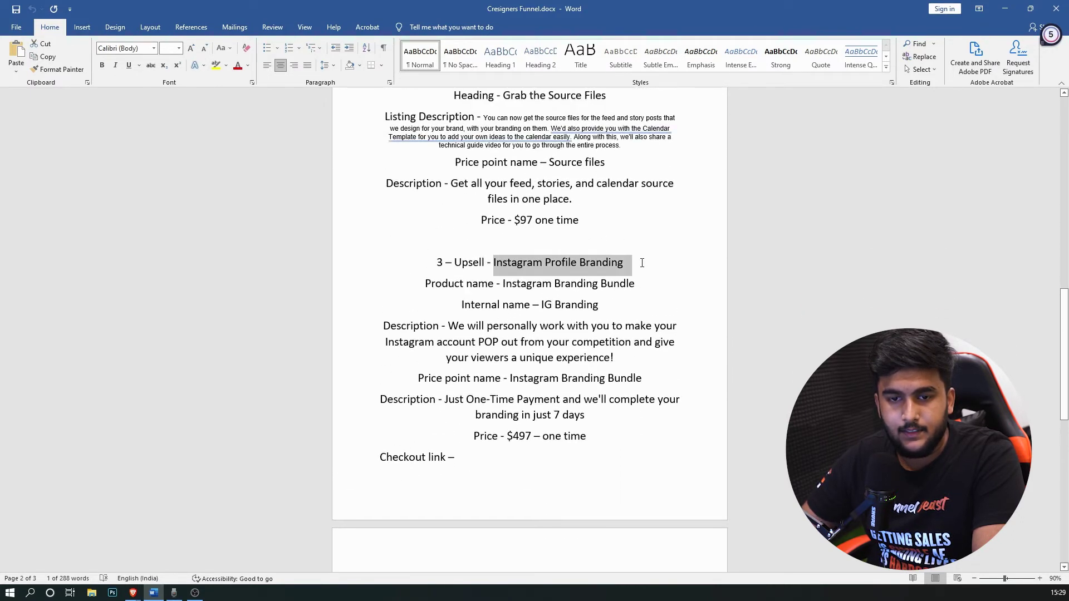
{"action": "left_click", "coordinate": [527, 278]}
{"action": "left_click_drag", "start_coordinate": [505, 286], "coordinate": [628, 281]}
{"action": "mouse_move", "coordinate": [132, 593]}
{"action": "left_click", "coordinate": [230, 517]}
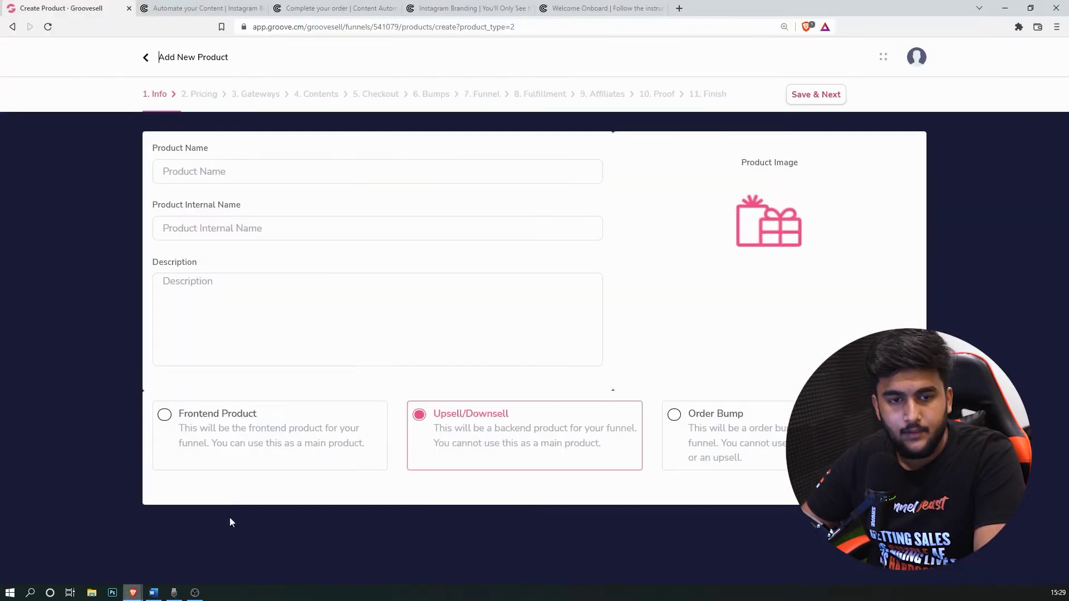
{"action": "left_click", "coordinate": [353, 177]}
{"action": "key", "text": "ctrl+v"}
Step: Copy the upsell's description from the notes into the Description box
{"action": "left_click", "coordinate": [153, 593]}
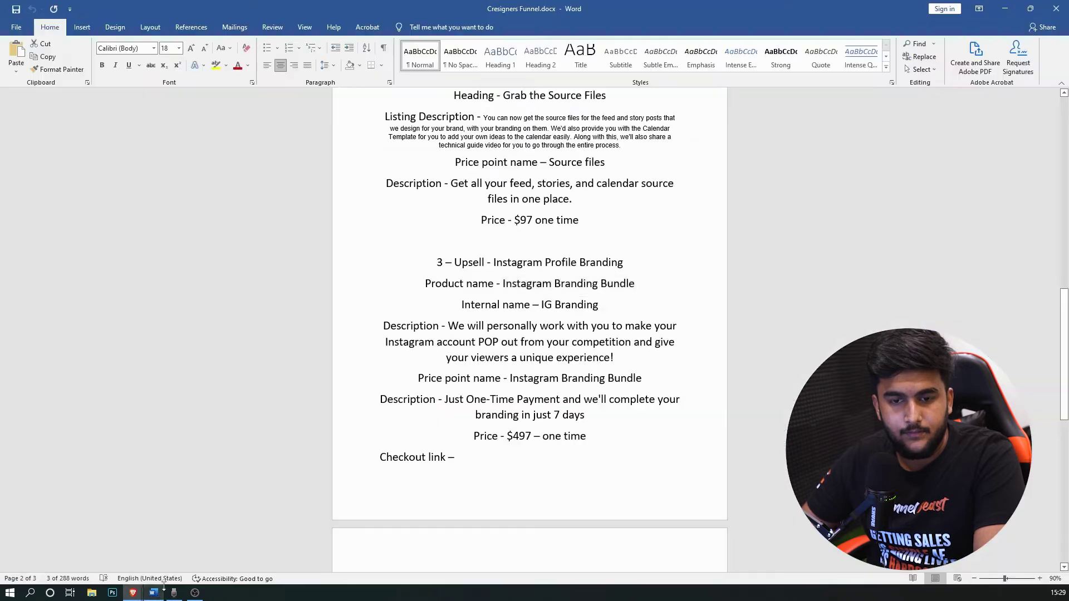
{"action": "left_click_drag", "start_coordinate": [614, 358], "coordinate": [448, 326]}
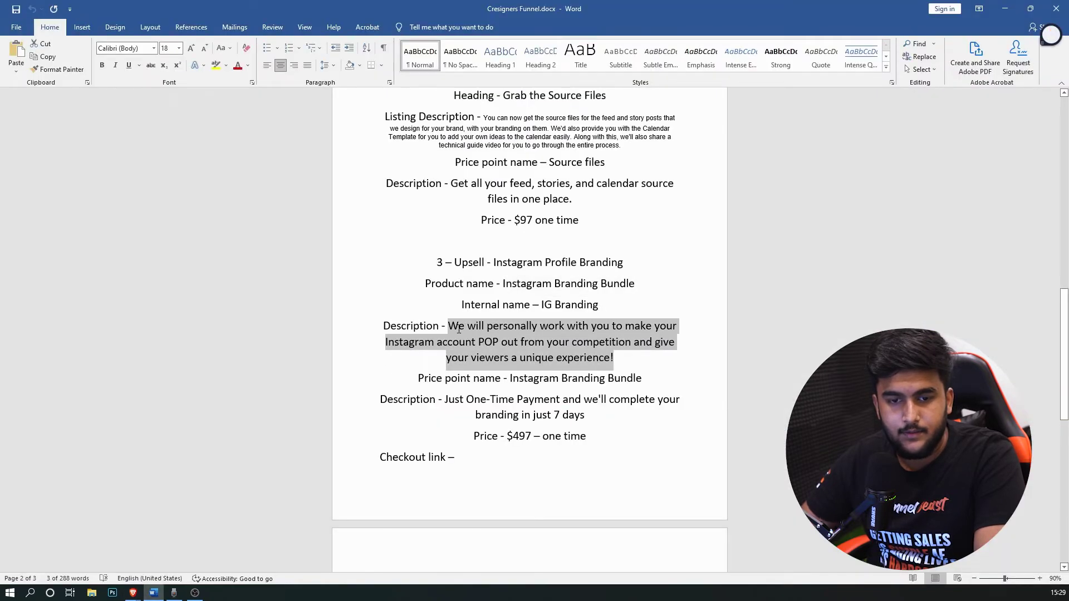
{"action": "mouse_move", "coordinate": [133, 593]}
{"action": "left_click", "coordinate": [195, 566]}
{"action": "left_click", "coordinate": [286, 298]}
{"action": "key", "text": "ctrl+v"}
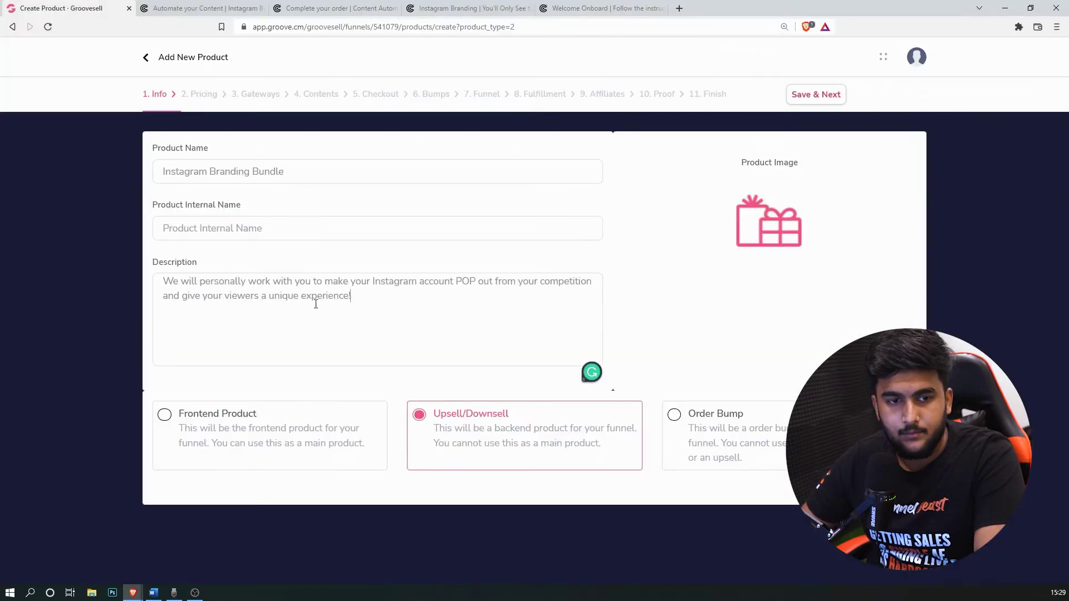
Step: Set the branding assets mockup from the Image Library as product image and save
{"action": "left_click", "coordinate": [768, 223]}
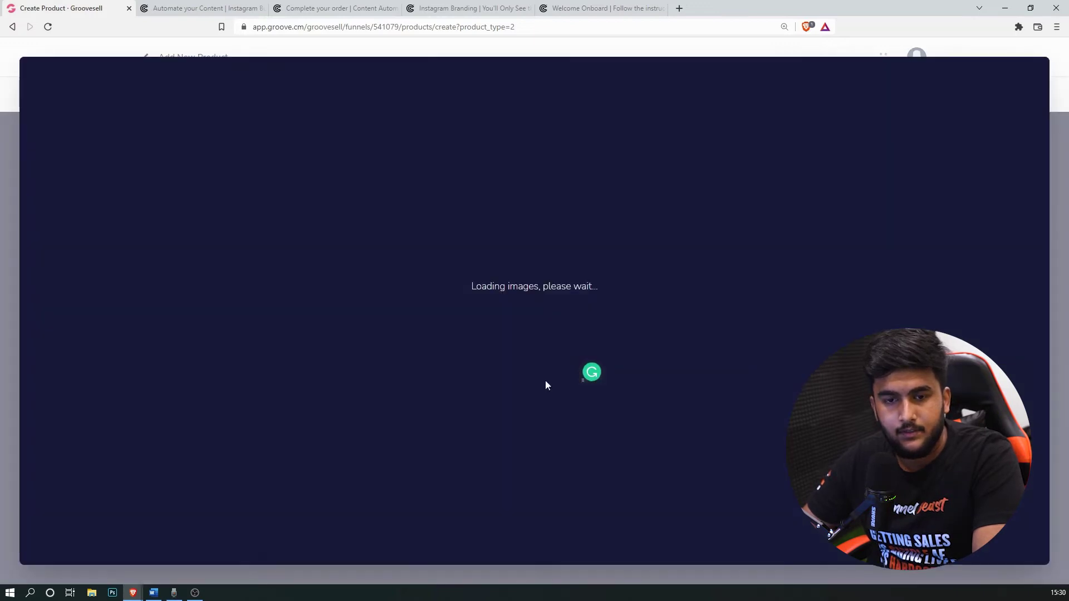
{"action": "scroll", "coordinate": [391, 357], "scroll_direction": "down", "scroll_amount": 3}
{"action": "scroll", "coordinate": [392, 357], "scroll_direction": "down", "scroll_amount": 5}
{"action": "scroll", "coordinate": [392, 357], "scroll_direction": "up", "scroll_amount": 3}
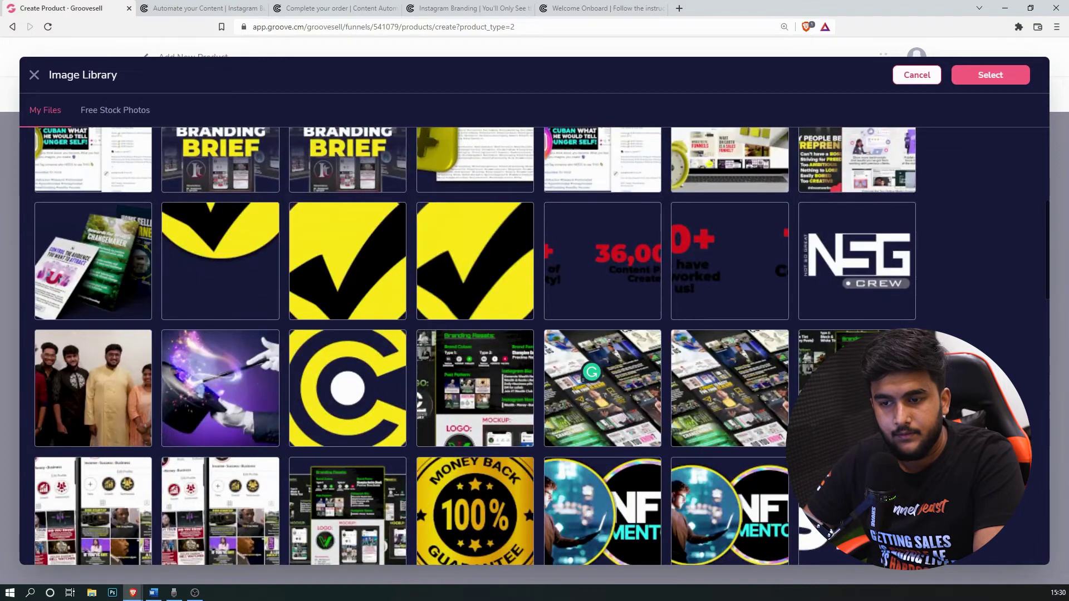
{"action": "left_click", "coordinate": [857, 388]}
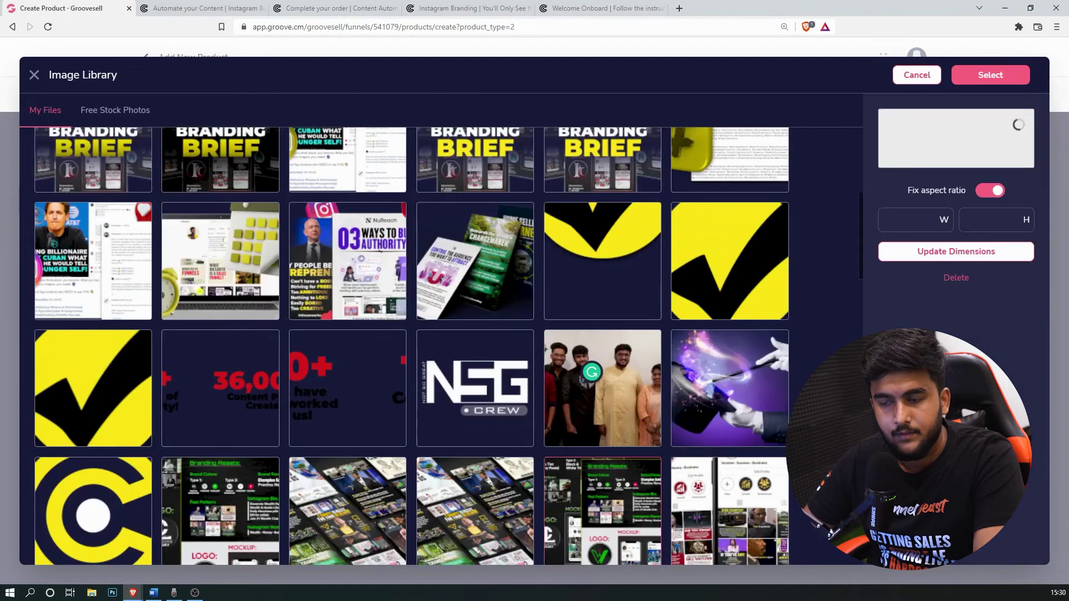
{"action": "left_click", "coordinate": [996, 78]}
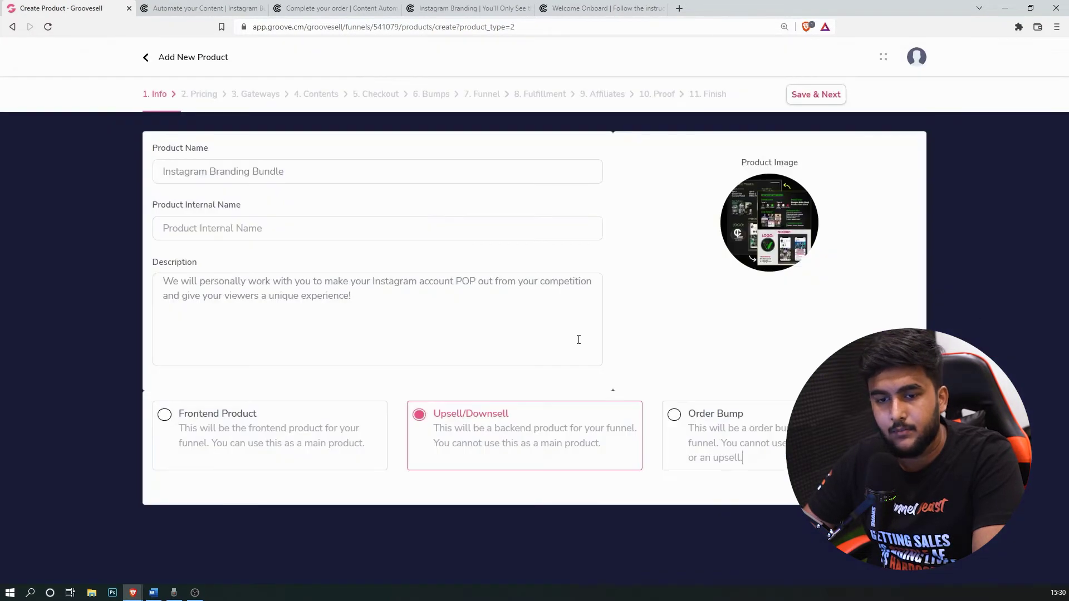
{"action": "left_click", "coordinate": [826, 95]}
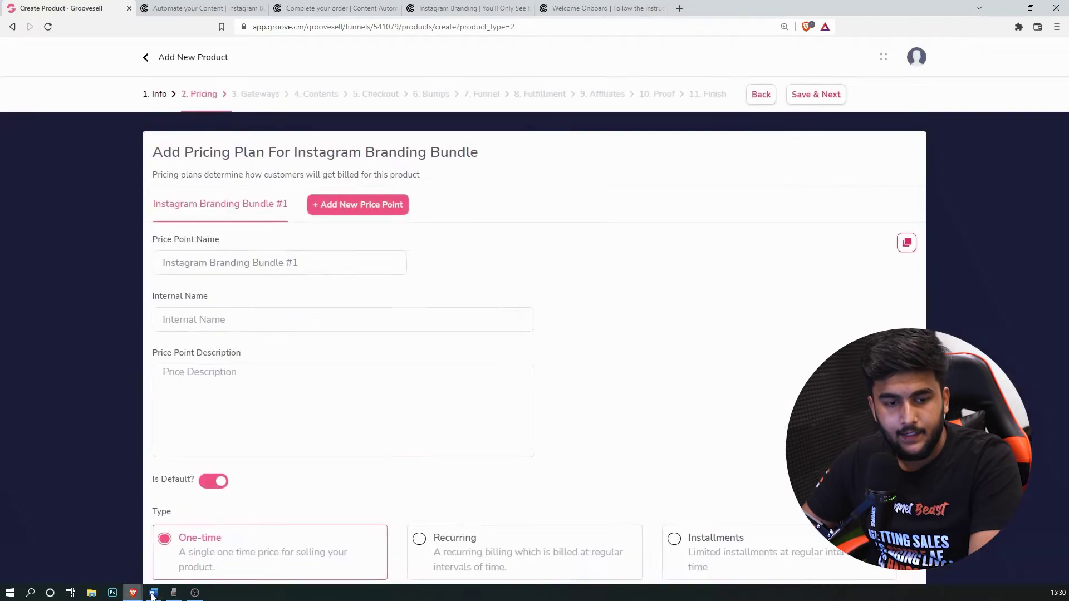
Step: Rename the price point to 'Instagram Branding Bundle', dropping the #1 suffix
{"action": "left_click", "coordinate": [153, 593]}
{"action": "scroll", "coordinate": [389, 278], "scroll_direction": "down", "scroll_amount": 2}
{"action": "left_click_drag", "start_coordinate": [645, 285], "coordinate": [510, 285]}
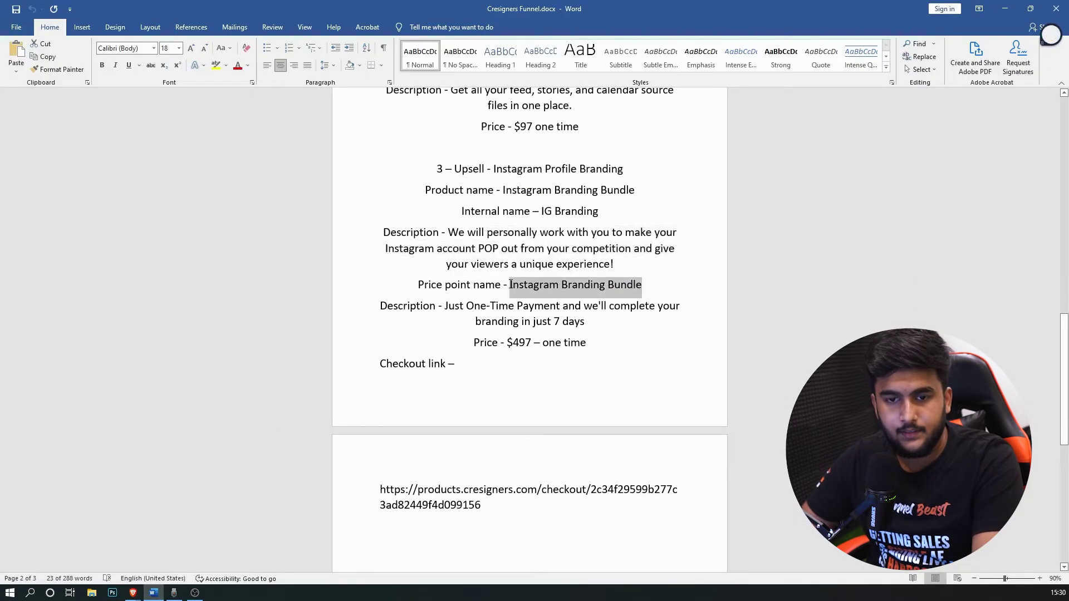
{"action": "left_click", "coordinate": [133, 593]}
{"action": "left_click", "coordinate": [192, 548]}
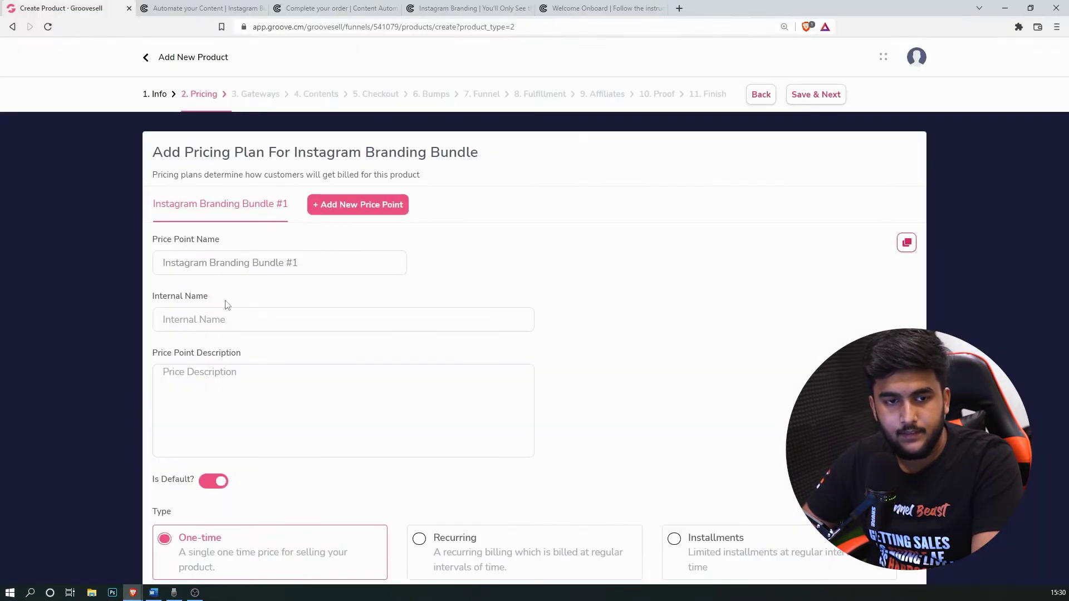
{"action": "left_click", "coordinate": [242, 256]}
{"action": "key", "text": "ctrl+a"}
{"action": "key", "text": "ctrl+v"}
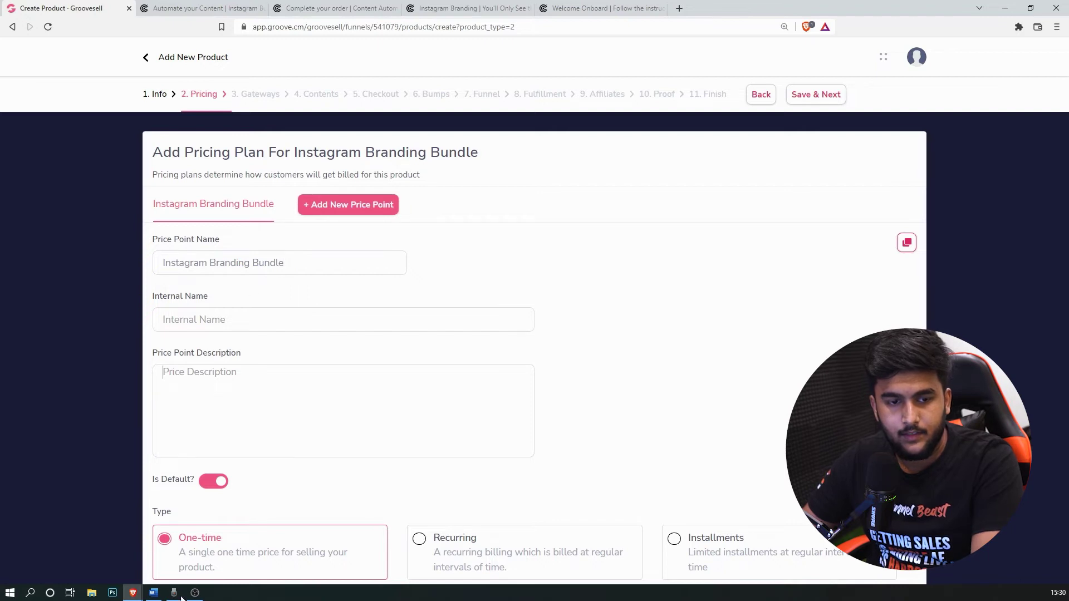
Step: Paste the one-time payment description from the notes into Price Point Description
{"action": "left_click", "coordinate": [153, 593]}
{"action": "left_click_drag", "start_coordinate": [585, 322], "coordinate": [445, 308]}
{"action": "key", "text": "ctrl+c"}
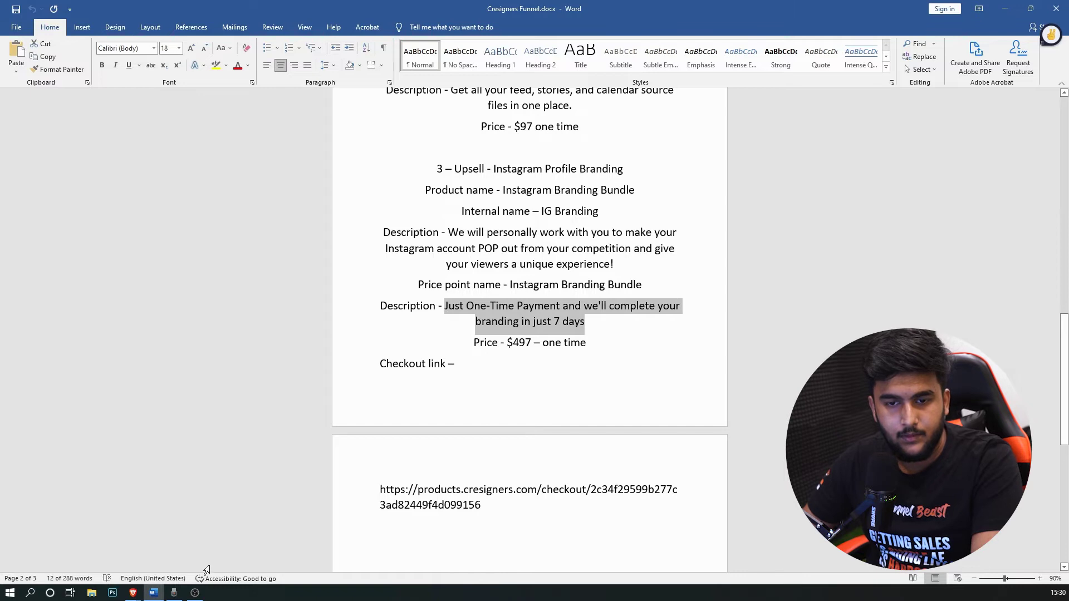
{"action": "left_click", "coordinate": [135, 593]}
{"action": "left_click", "coordinate": [211, 544]}
{"action": "key", "text": "ctrl+v"}
Step: Set the price to $497.00 and save the pricing
{"action": "scroll", "coordinate": [470, 444], "scroll_direction": "down", "scroll_amount": 4}
{"action": "left_click", "coordinate": [239, 534]}
{"action": "type", "text": "49"}
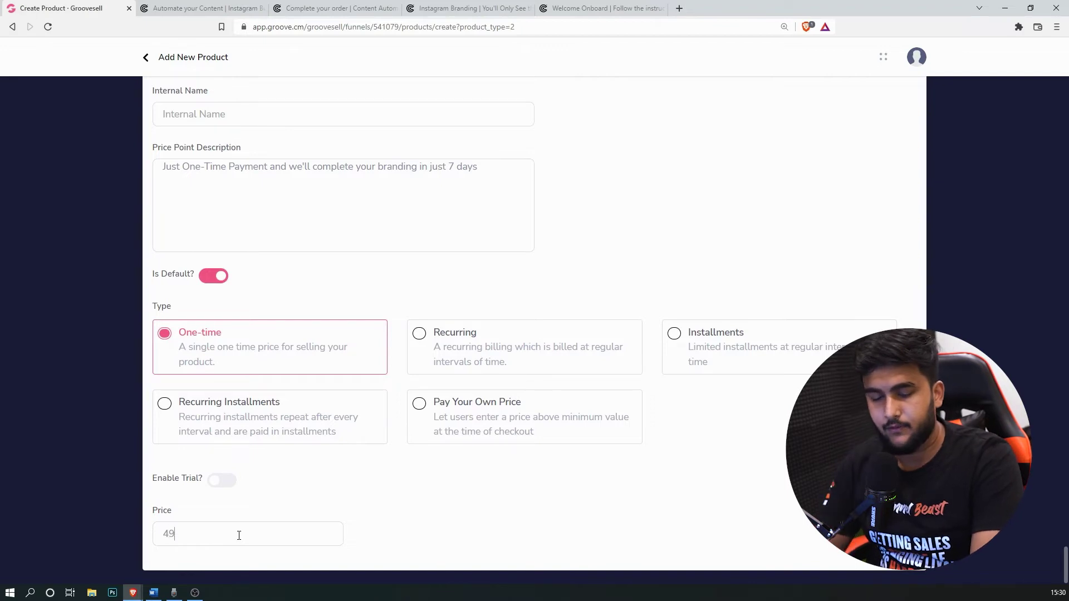
{"action": "type", "text": "7"}
{"action": "left_click", "coordinate": [654, 158]}
{"action": "scroll", "coordinate": [606, 352], "scroll_direction": "up", "scroll_amount": 2}
{"action": "scroll", "coordinate": [606, 363], "scroll_direction": "down", "scroll_amount": 2}
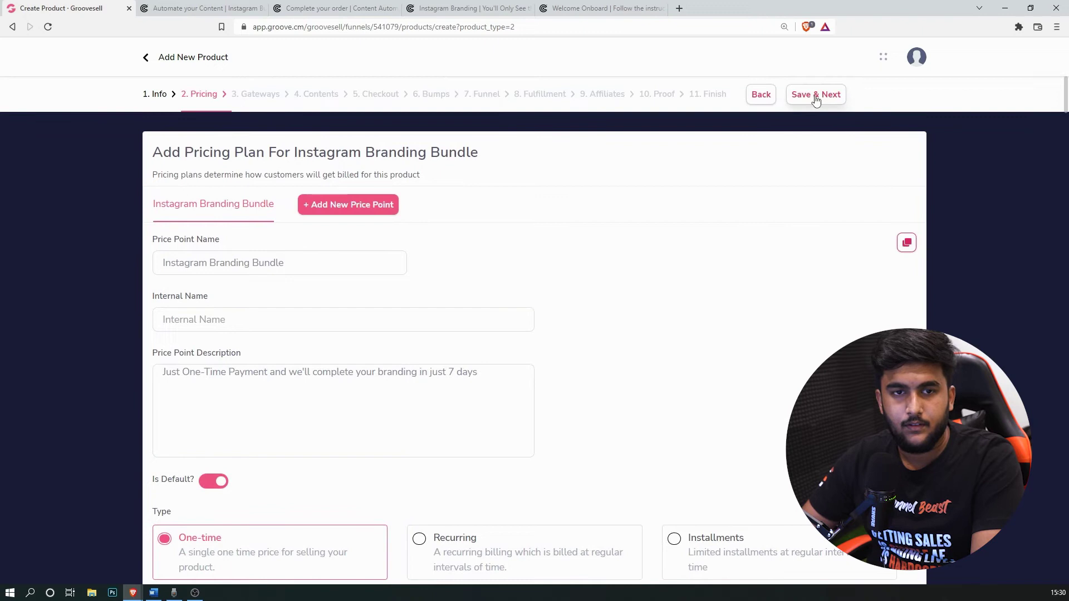
{"action": "left_click", "coordinate": [816, 95]}
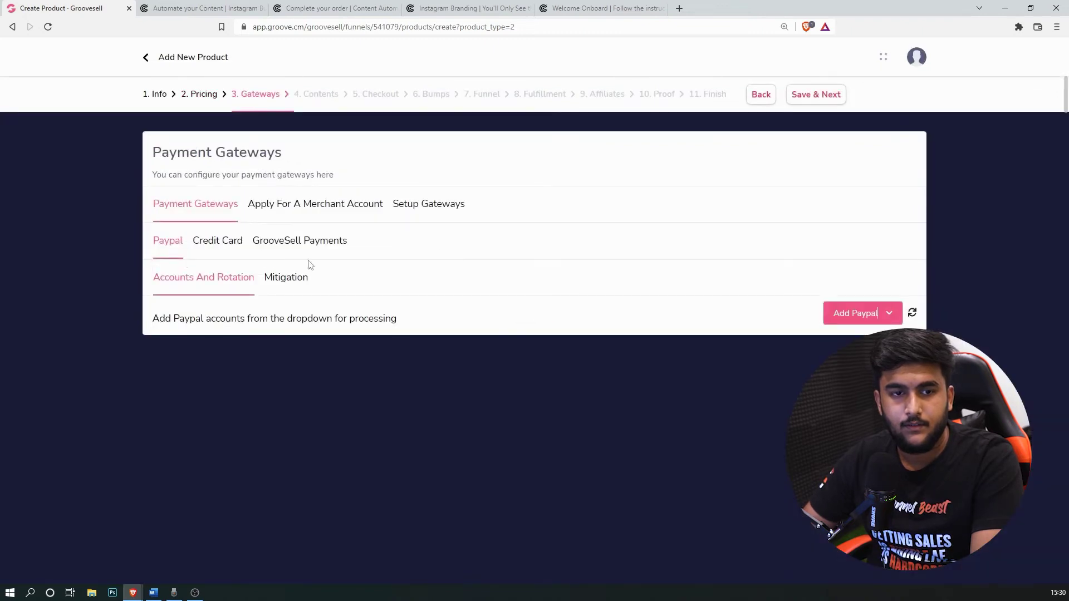
Step: Add the NEW Digimuz Stripe Official credit card gateway and save
{"action": "left_click", "coordinate": [214, 244]}
{"action": "left_click", "coordinate": [798, 287]}
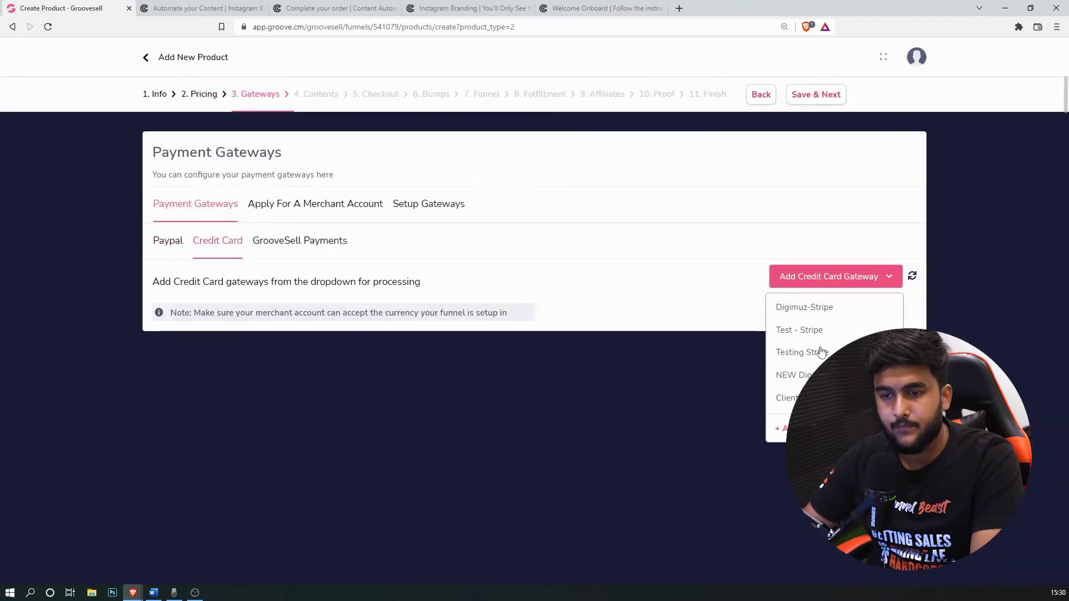
{"action": "left_click", "coordinate": [802, 375]}
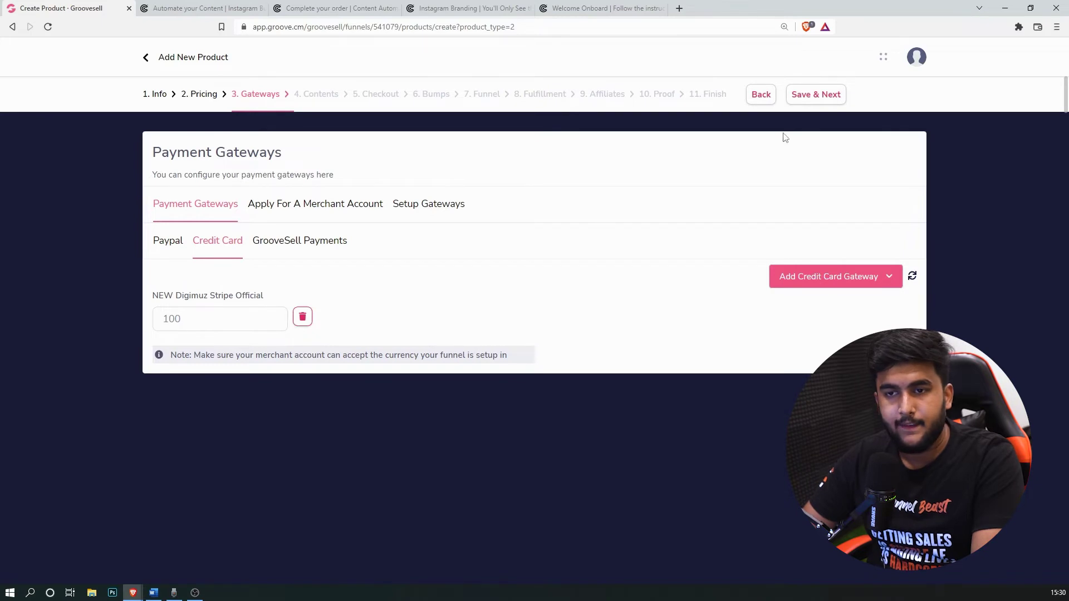
{"action": "left_click", "coordinate": [815, 96]}
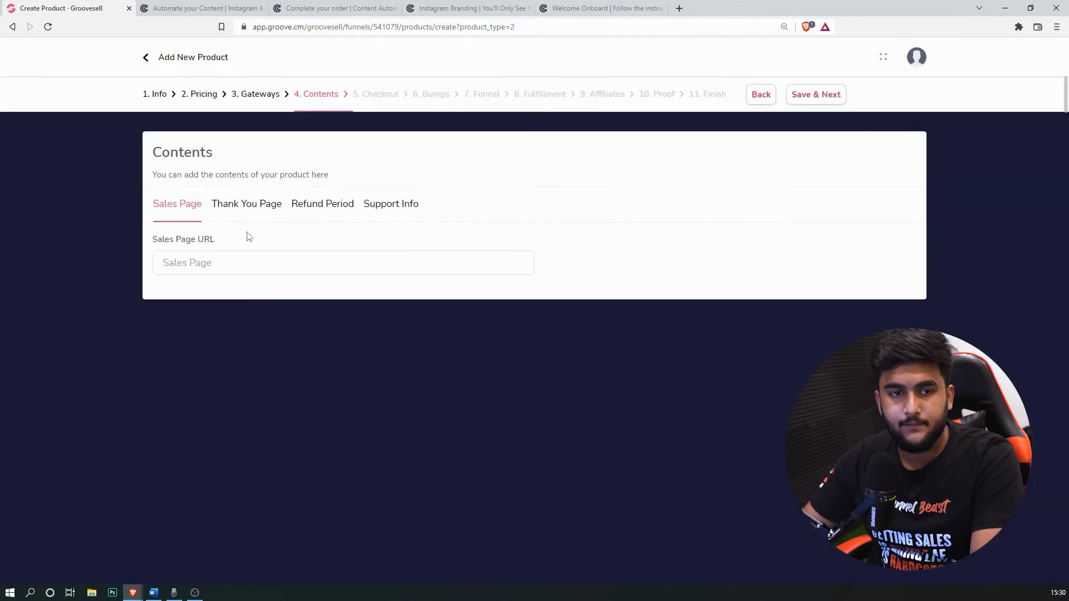
Step: Paste the upsell page URL from the notes into the Sales Page URL field
{"action": "left_click", "coordinate": [152, 592]}
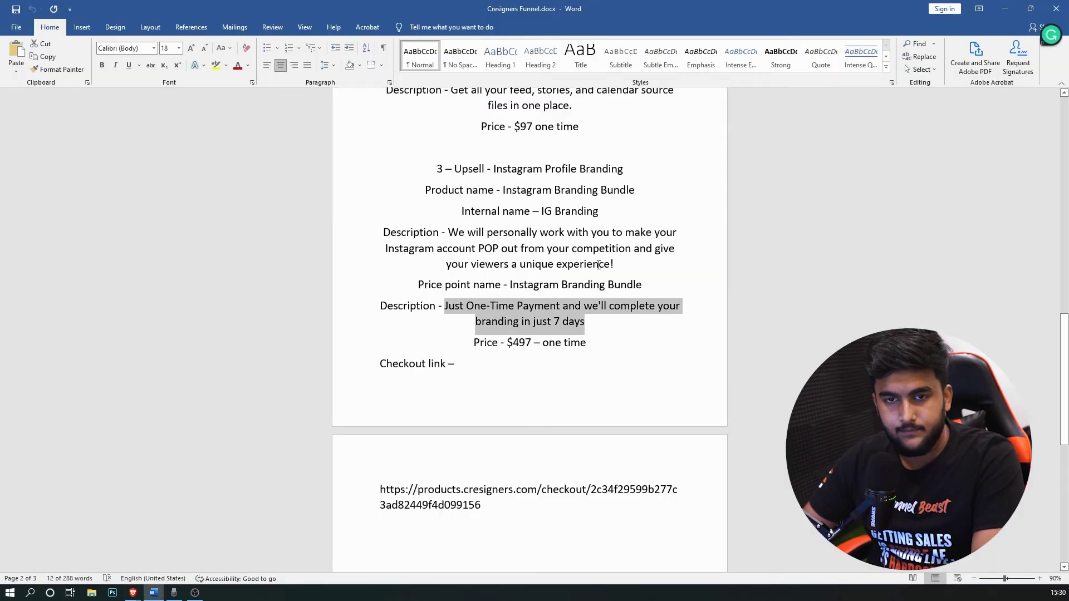
{"action": "scroll", "coordinate": [602, 272], "scroll_direction": "up", "scroll_amount": 5}
{"action": "scroll", "coordinate": [603, 272], "scroll_direction": "up", "scroll_amount": 7}
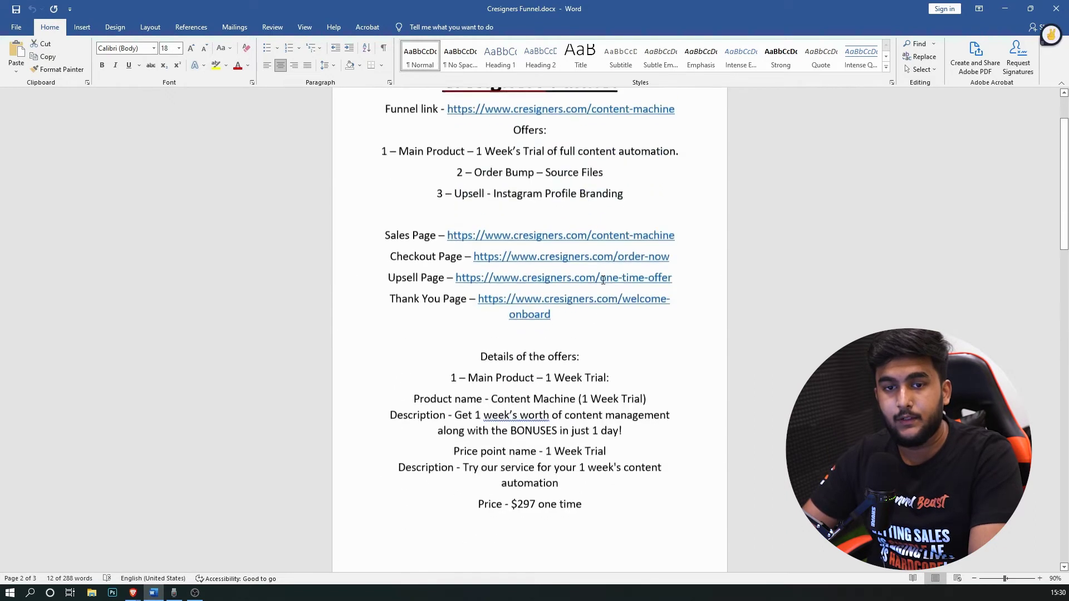
{"action": "left_click_drag", "start_coordinate": [672, 286], "coordinate": [455, 286]}
{"action": "key", "text": "ctrl+c"}
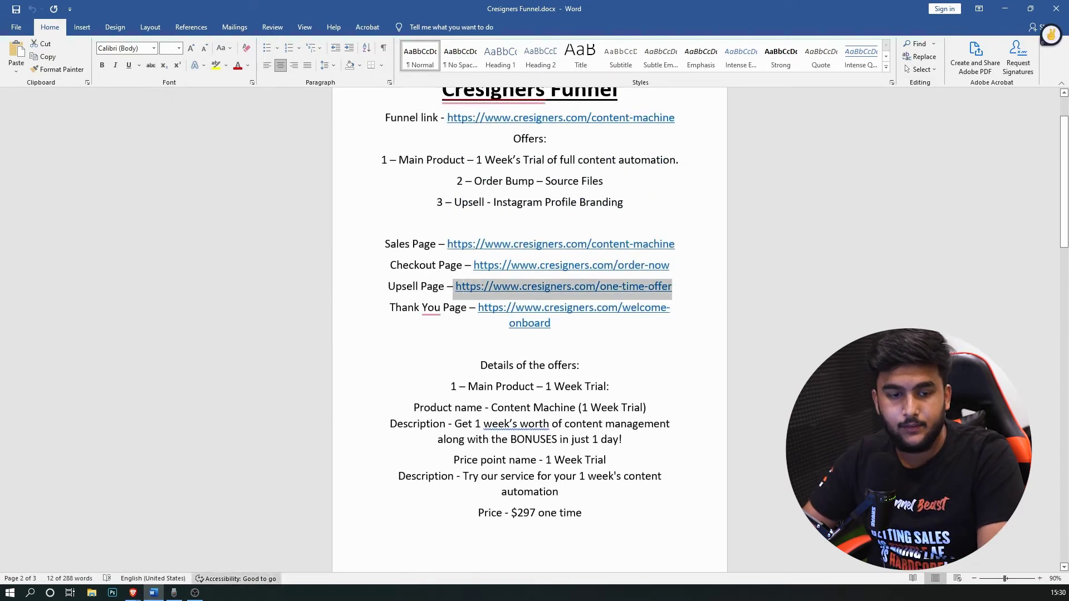
{"action": "left_click", "coordinate": [132, 592]}
{"action": "left_click", "coordinate": [154, 574]}
{"action": "left_click", "coordinate": [333, 259]}
{"action": "type", "text": "https://www.instagram.com/one-time-offer"}
Step: Set the Thank You Page URL by replacing the pasted URL's ending with 'welcome-onaoard'
{"action": "left_click", "coordinate": [247, 206]}
{"action": "left_click", "coordinate": [312, 335]}
{"action": "key", "text": "ctrl+v"}
{"action": "left_click_drag", "start_coordinate": [356, 331], "coordinate": [293, 339]}
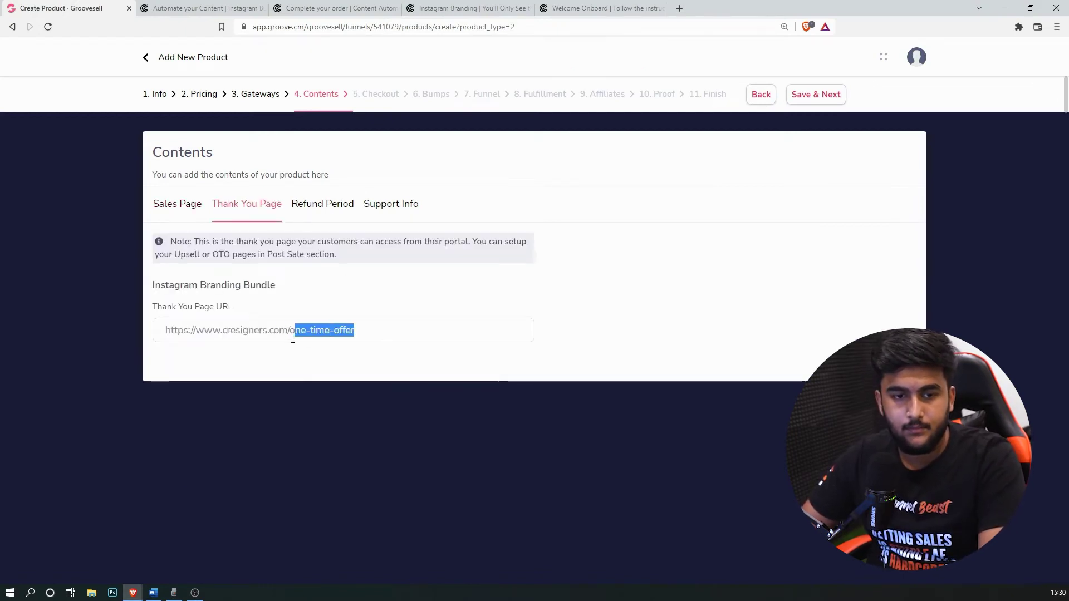
{"action": "type", "text": "welcome-ona"}
{"action": "type", "text": "oard"}
Step: Clear the 30-day refund period, resolve the flagged thank-you URL error, and save
{"action": "left_click", "coordinate": [319, 203]}
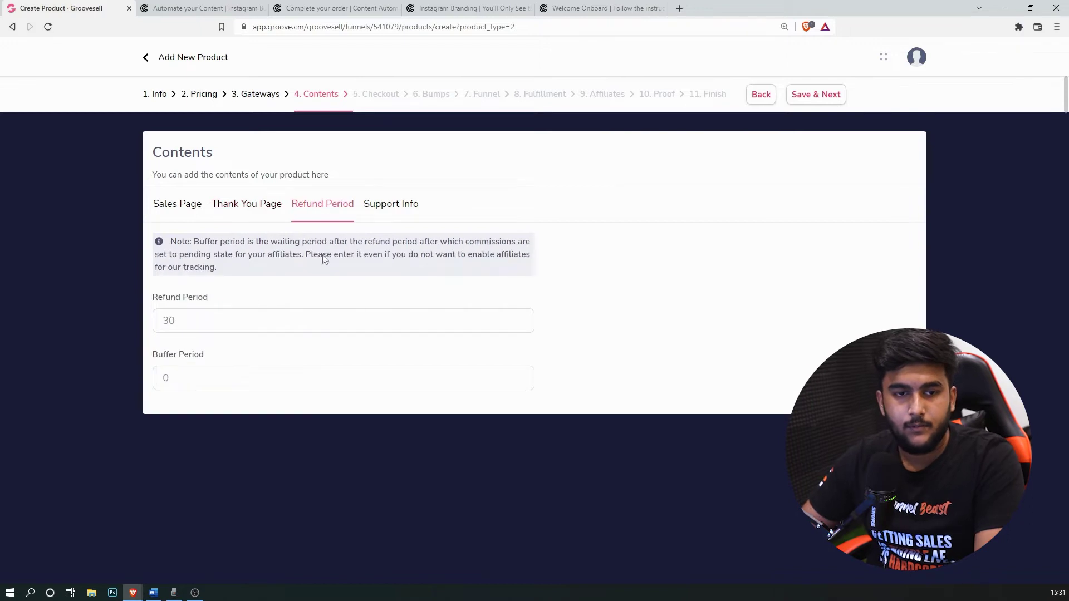
{"action": "key", "text": "BackSpace"}
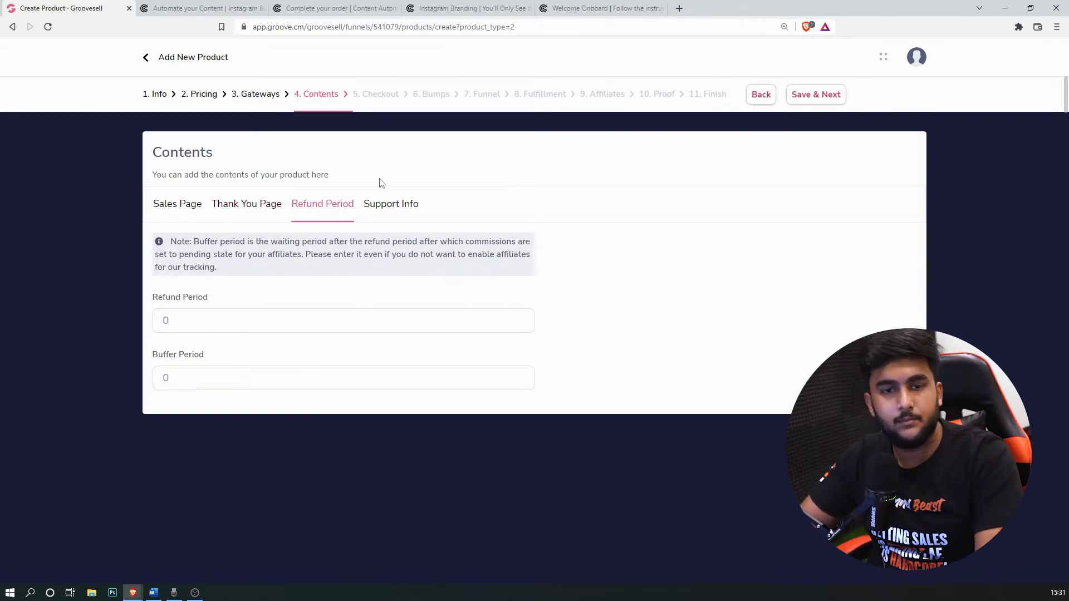
{"action": "left_click", "coordinate": [399, 206]}
{"action": "left_click", "coordinate": [829, 96]}
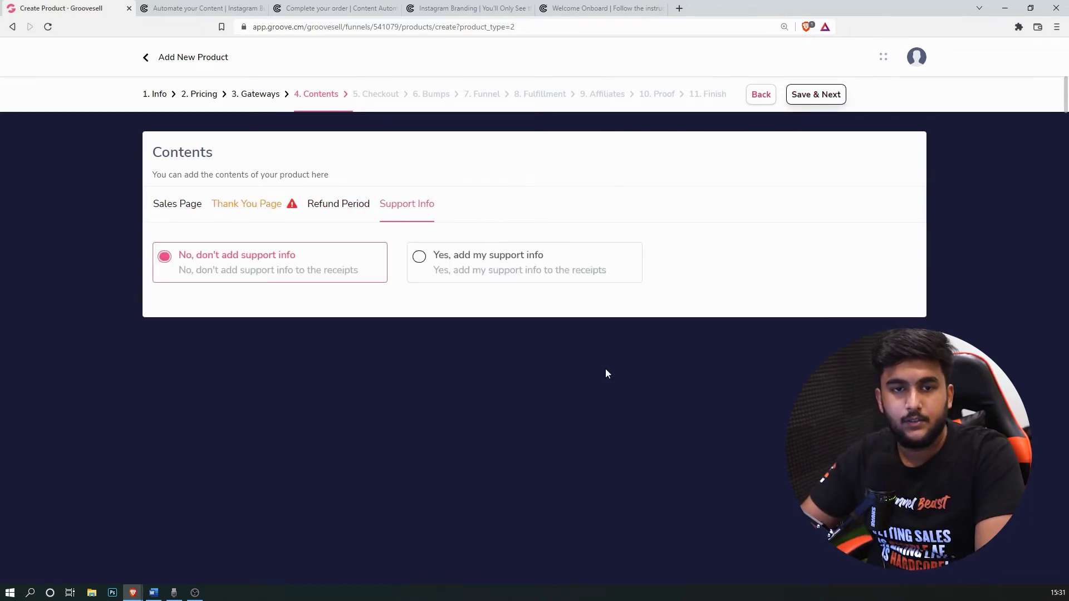
{"action": "left_click", "coordinate": [340, 215]}
{"action": "left_click", "coordinate": [247, 204]}
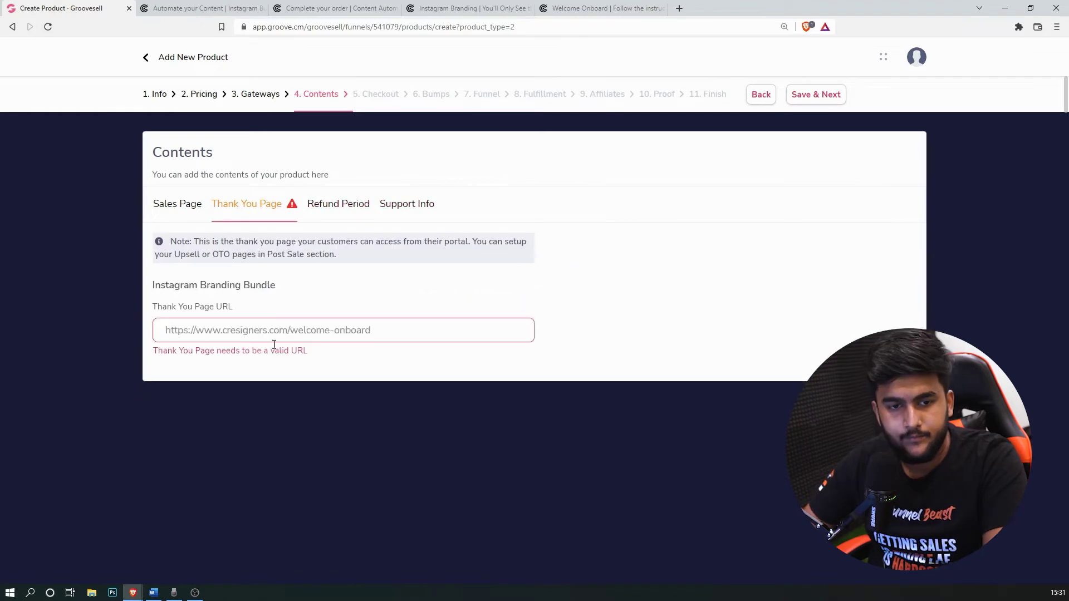
{"action": "triple_click", "coordinate": [319, 331]}
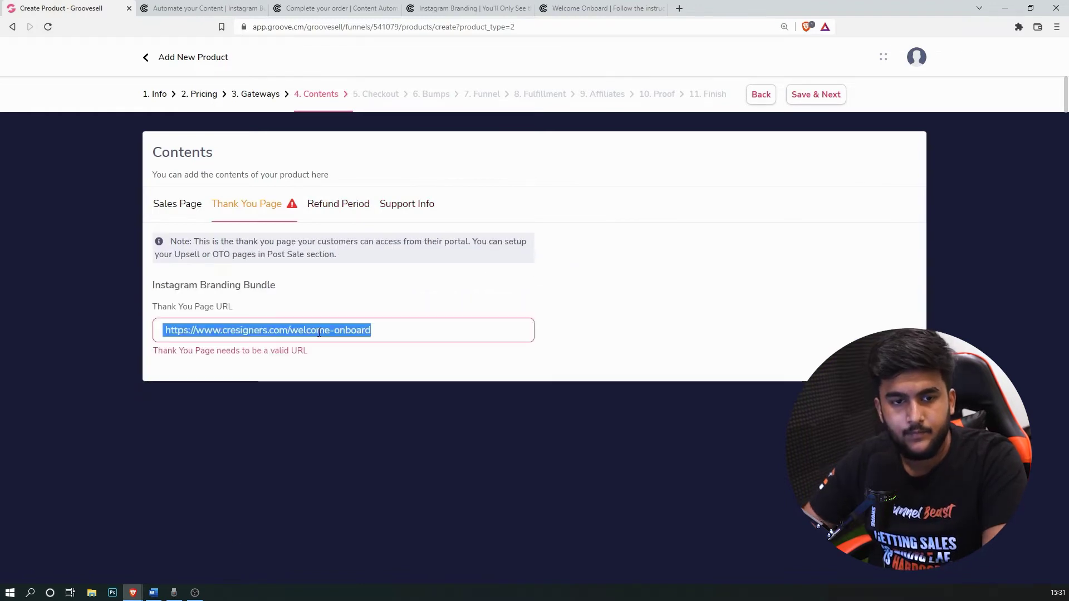
{"action": "left_click", "coordinate": [616, 430]}
{"action": "left_click", "coordinate": [822, 95]}
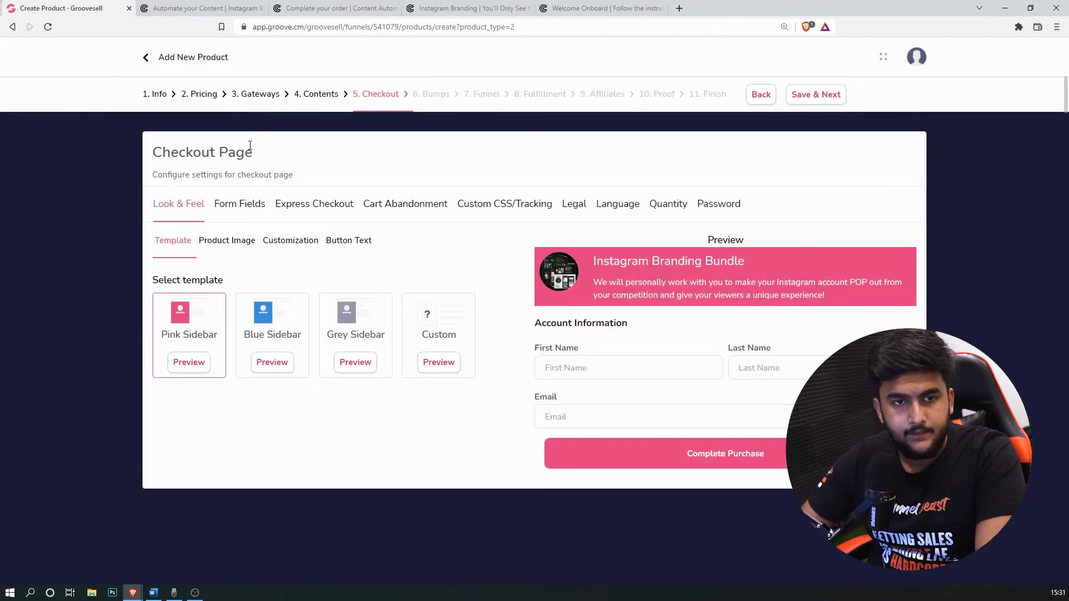
Step: Use the Custom checkout template with primary colour #ffe410 and a black secondary colour
{"action": "left_click", "coordinate": [443, 357]}
{"action": "left_click", "coordinate": [168, 425]}
{"action": "scroll", "coordinate": [162, 485], "scroll_direction": "down", "scroll_amount": 3}
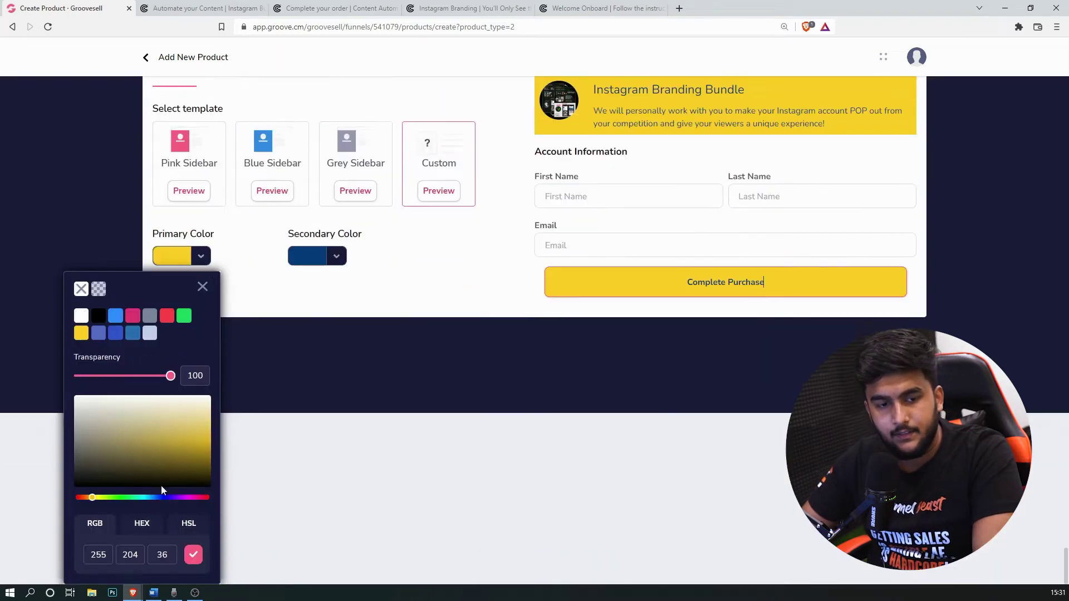
{"action": "left_click", "coordinate": [134, 535]}
{"action": "double_click", "coordinate": [141, 554]}
{"action": "type", "text": "ffe410"}
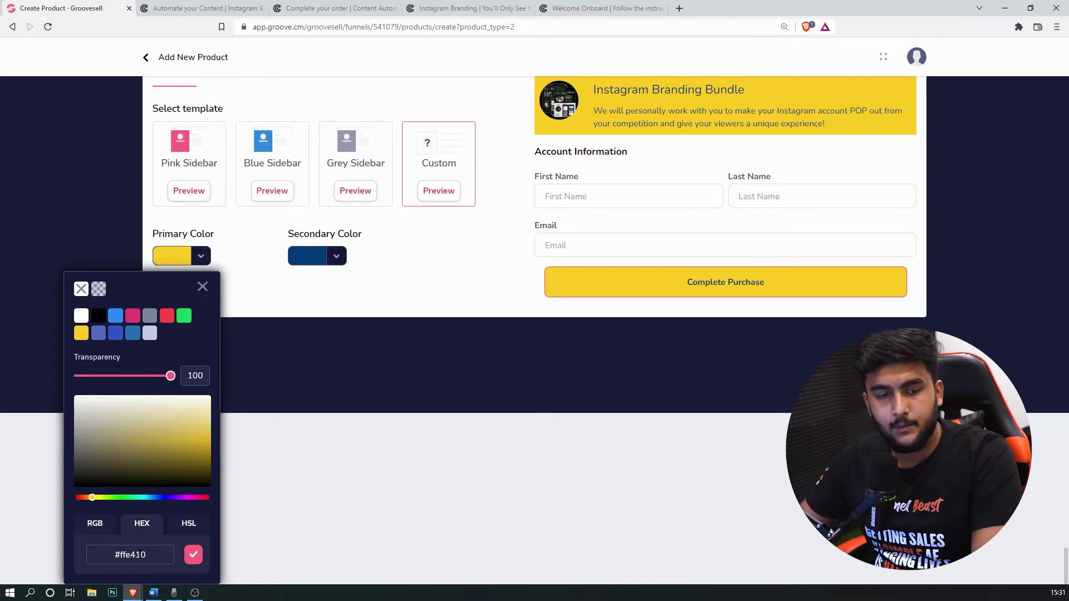
{"action": "left_click", "coordinate": [194, 555]}
{"action": "scroll", "coordinate": [311, 419], "scroll_direction": "up", "scroll_amount": 3}
{"action": "left_click", "coordinate": [324, 431]}
{"action": "left_click", "coordinate": [234, 488]}
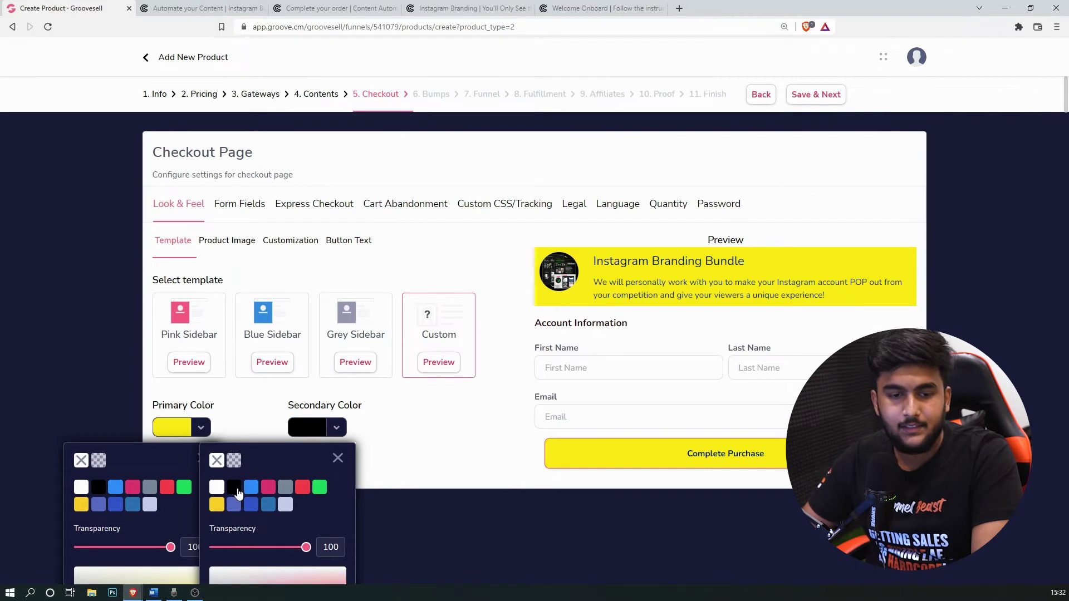
{"action": "left_click", "coordinate": [337, 459]}
{"action": "left_click", "coordinate": [202, 460]}
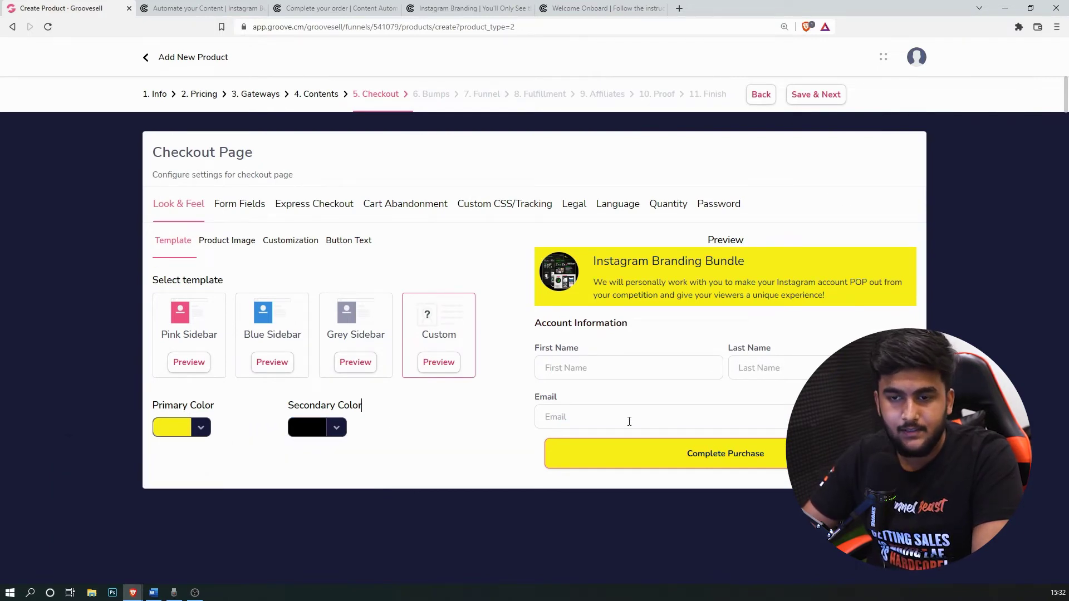
Step: Set the checkout font to Montserrat and the heading colour to black
{"action": "left_click", "coordinate": [226, 240]}
{"action": "left_click", "coordinate": [305, 252]}
{"action": "left_click", "coordinate": [337, 286]}
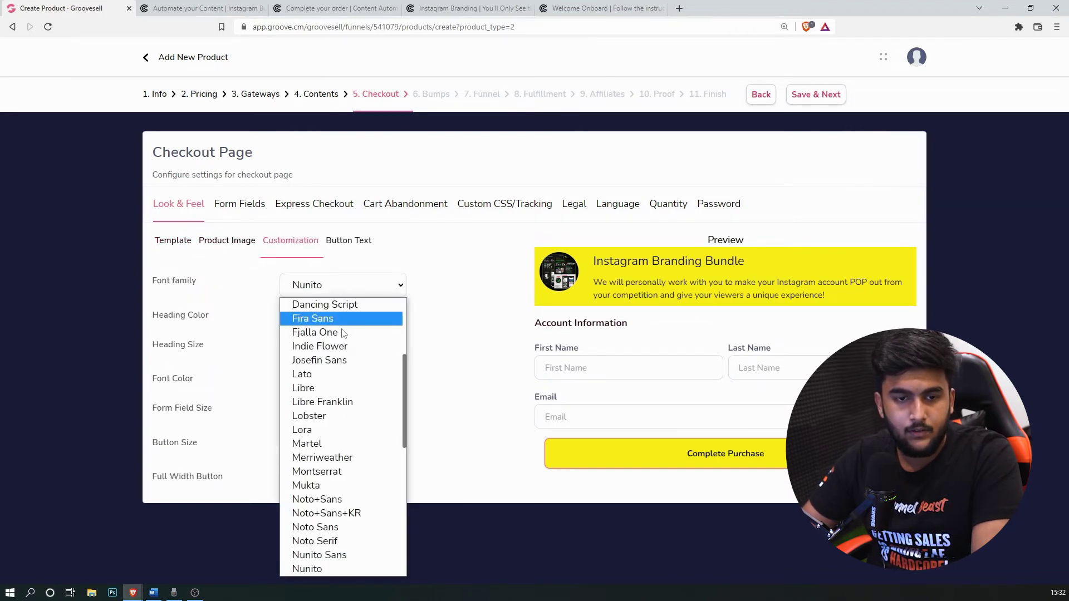
{"action": "scroll", "coordinate": [349, 410], "scroll_direction": "down", "scroll_amount": 2}
{"action": "left_click", "coordinate": [345, 360]}
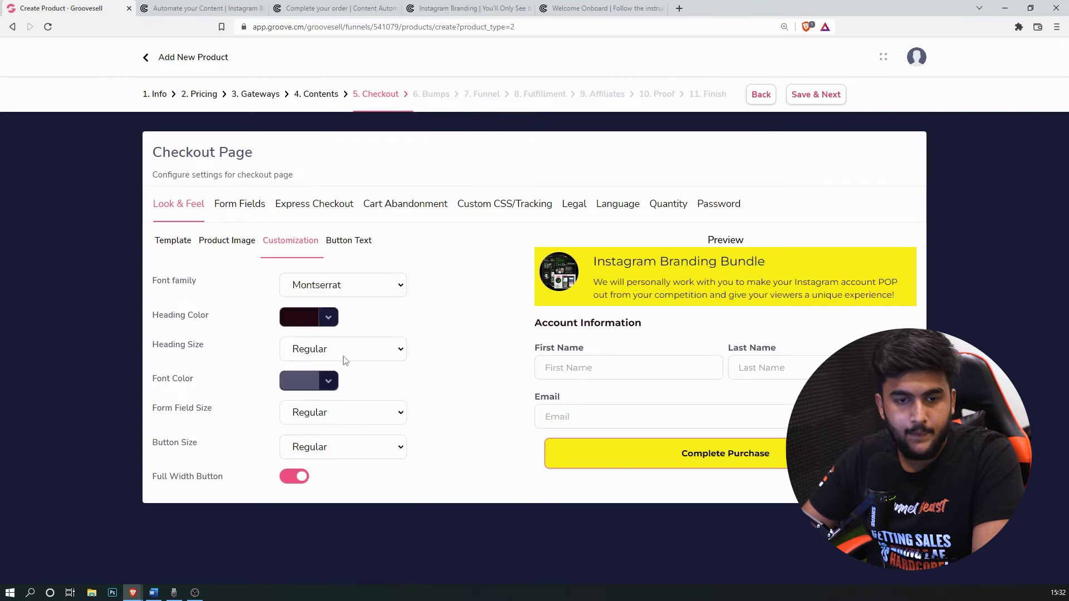
{"action": "left_click", "coordinate": [317, 323]}
{"action": "left_click", "coordinate": [222, 378]}
{"action": "left_click", "coordinate": [334, 350]}
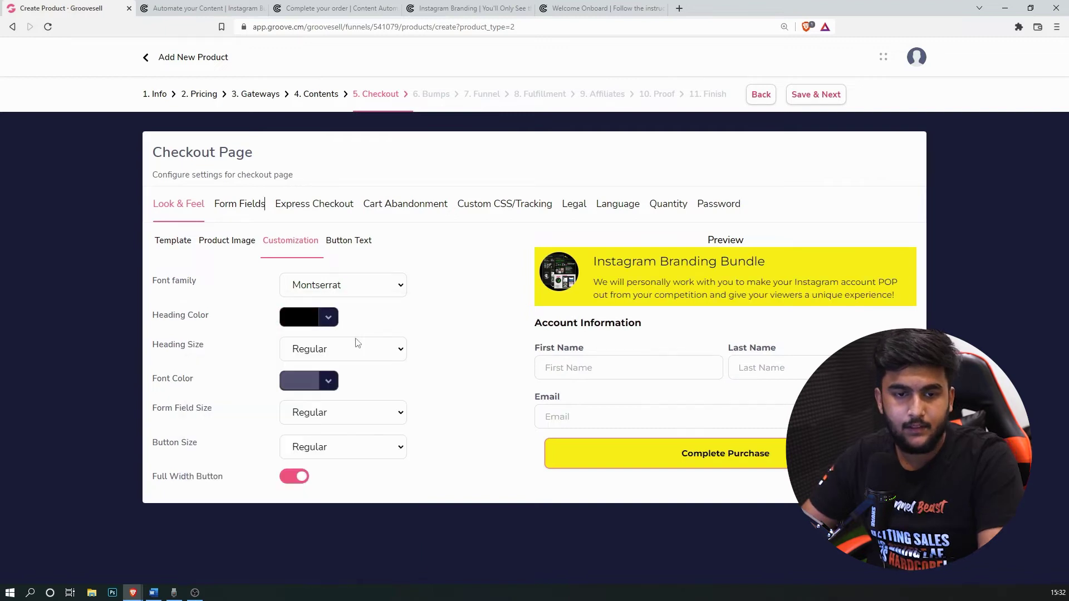
{"action": "left_click", "coordinate": [357, 248]}
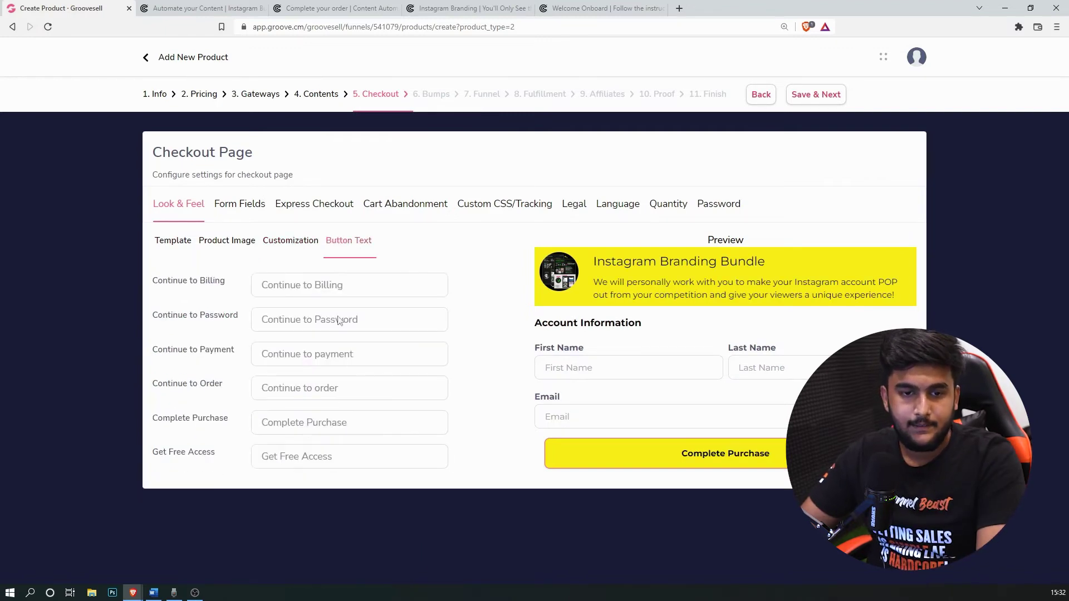
Step: Remove the Address, City And Postal Code, Phone and Company fields from the checkout form
{"action": "left_click", "coordinate": [265, 202]}
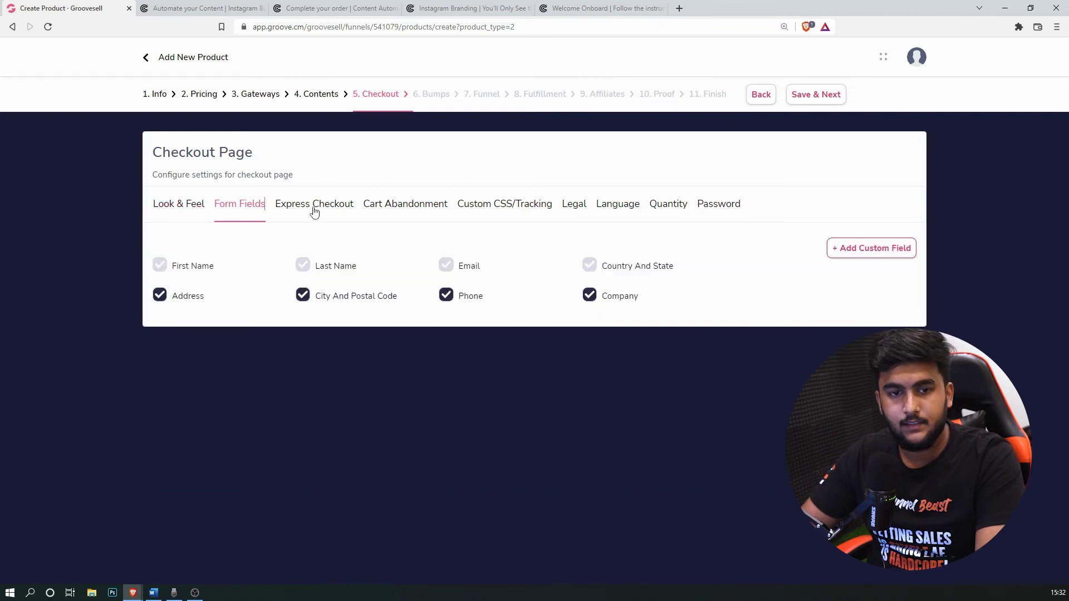
{"action": "left_click", "coordinate": [160, 296]}
{"action": "left_click", "coordinate": [303, 295]}
{"action": "left_click", "coordinate": [446, 296]}
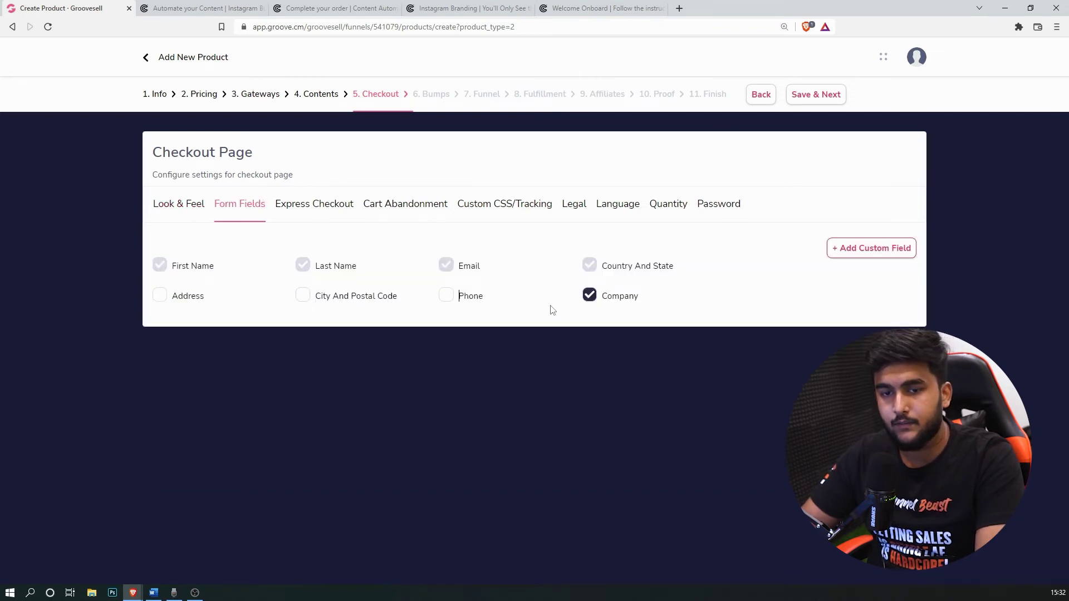
{"action": "left_click", "coordinate": [599, 301]}
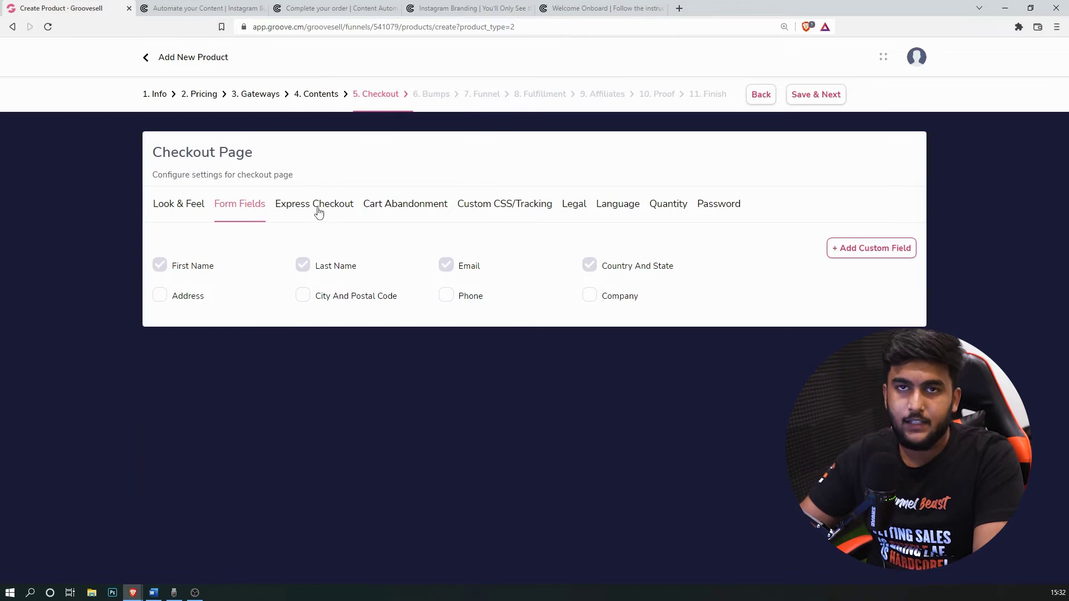
Step: Enable straight-through one-click payments, review the remaining checkout tabs, and save to reach Bumps
{"action": "left_click", "coordinate": [317, 206]}
{"action": "left_click", "coordinate": [235, 379]}
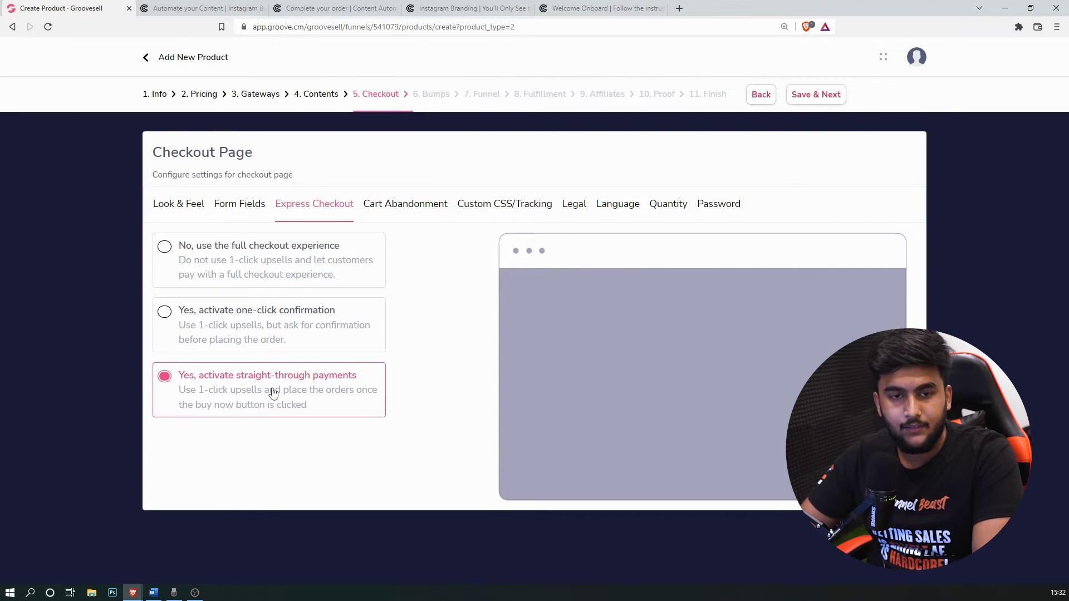
{"action": "left_click", "coordinate": [432, 206]}
{"action": "left_click", "coordinate": [508, 212]}
{"action": "left_click", "coordinate": [573, 207]}
{"action": "left_click", "coordinate": [617, 206]}
{"action": "left_click", "coordinate": [669, 206]}
{"action": "left_click", "coordinate": [732, 209]}
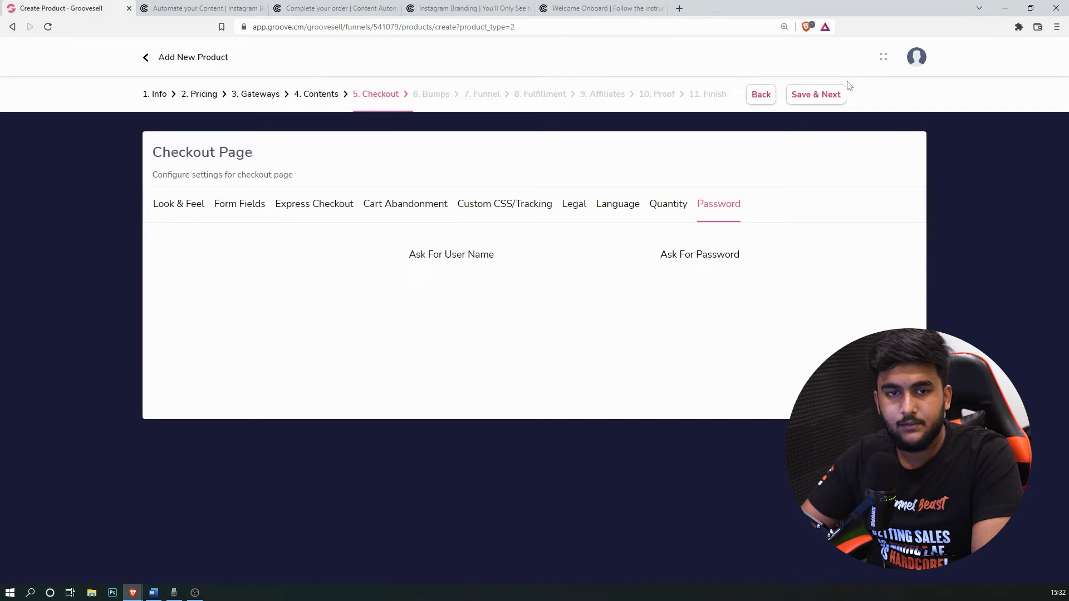
{"action": "left_click", "coordinate": [830, 93]}
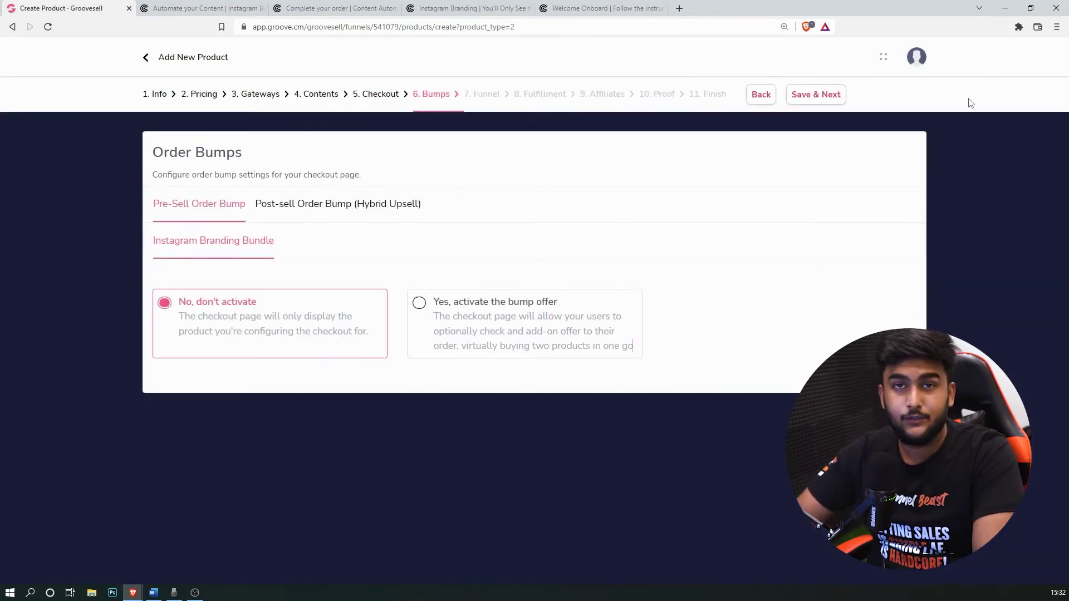
Step: Save with no order bump activated and keep the post-purchase page type as Thank You Page
{"action": "left_click", "coordinate": [818, 95]}
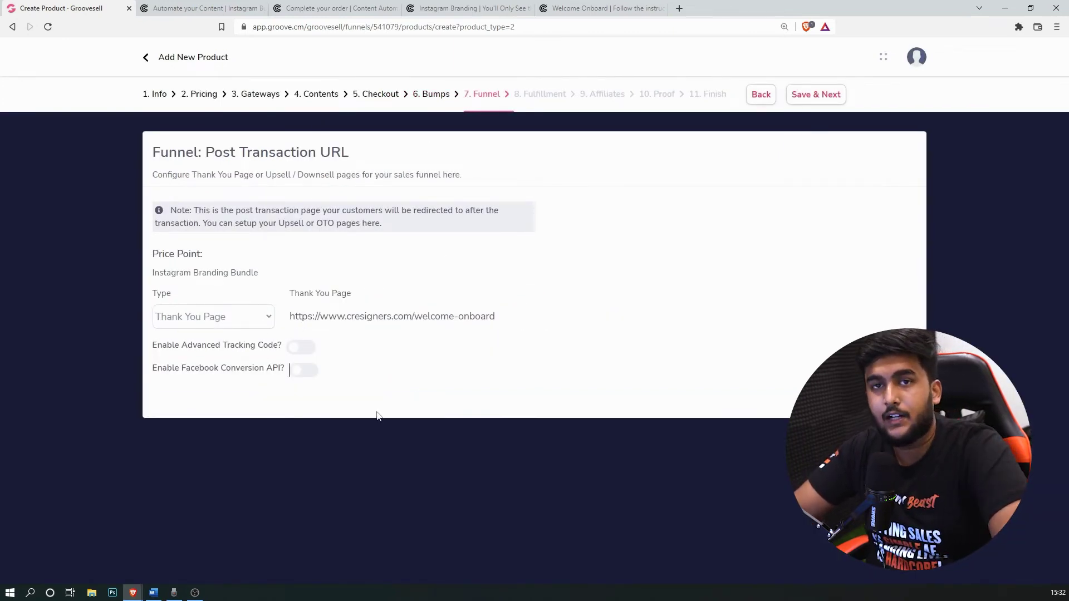
{"action": "left_click", "coordinate": [251, 317]}
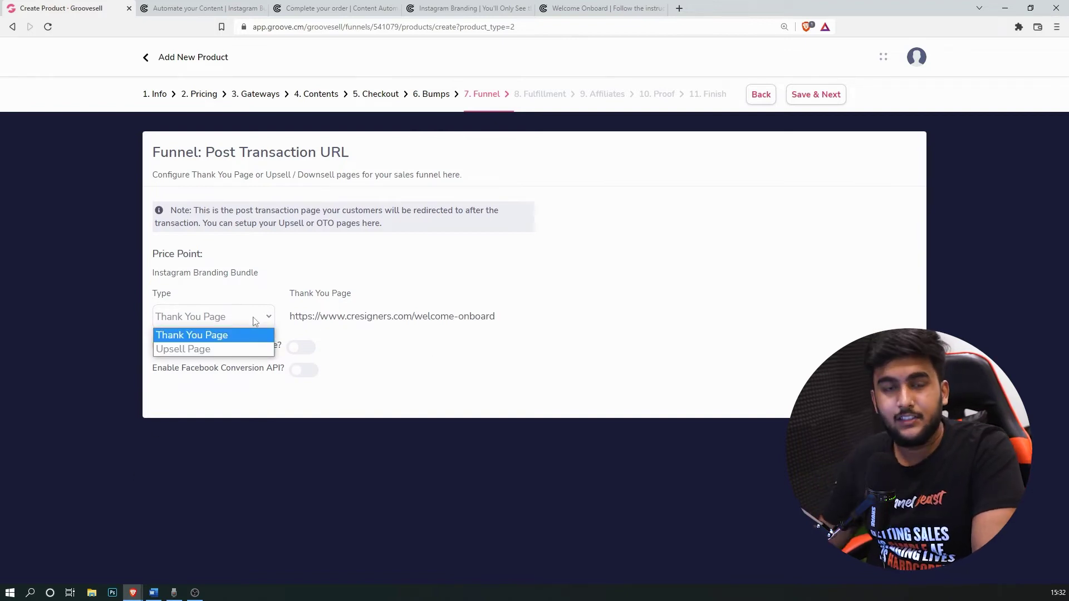
{"action": "left_click", "coordinate": [196, 351]}
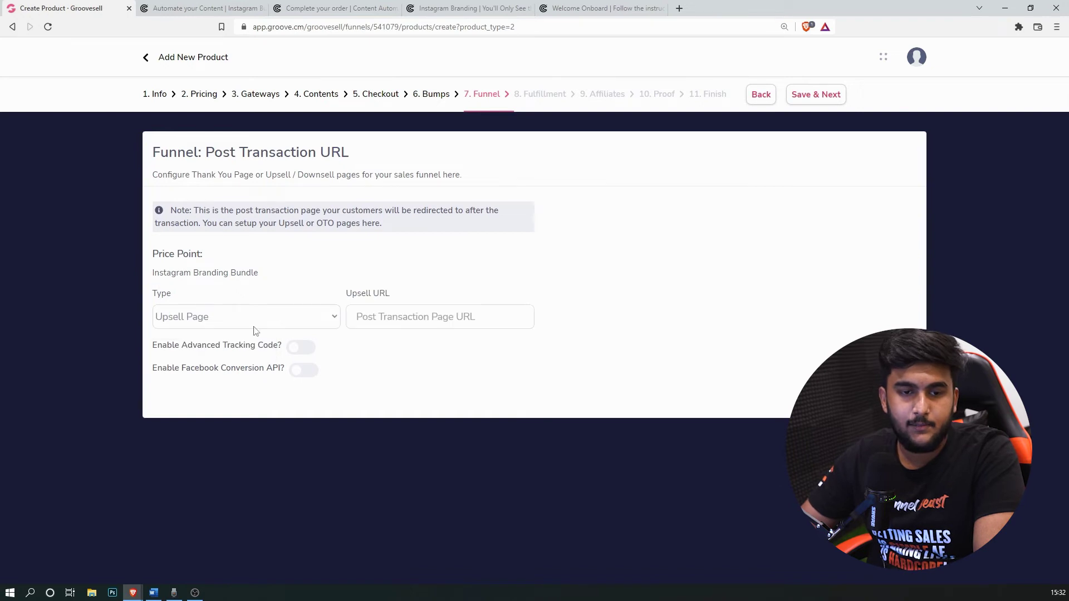
{"action": "left_click", "coordinate": [271, 317]}
{"action": "left_click", "coordinate": [286, 333]}
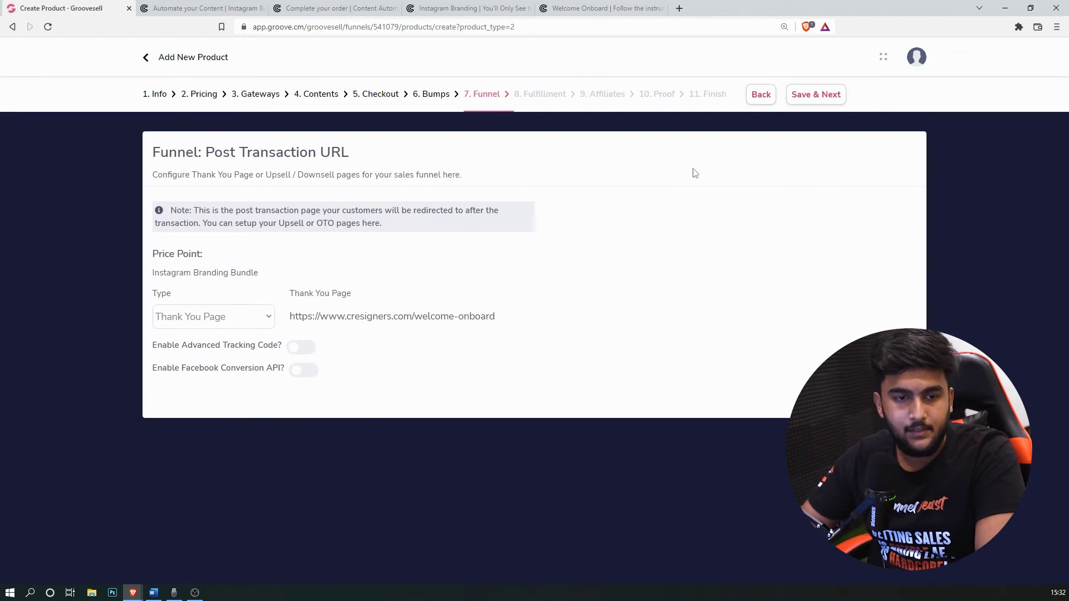
{"action": "left_click", "coordinate": [811, 96]}
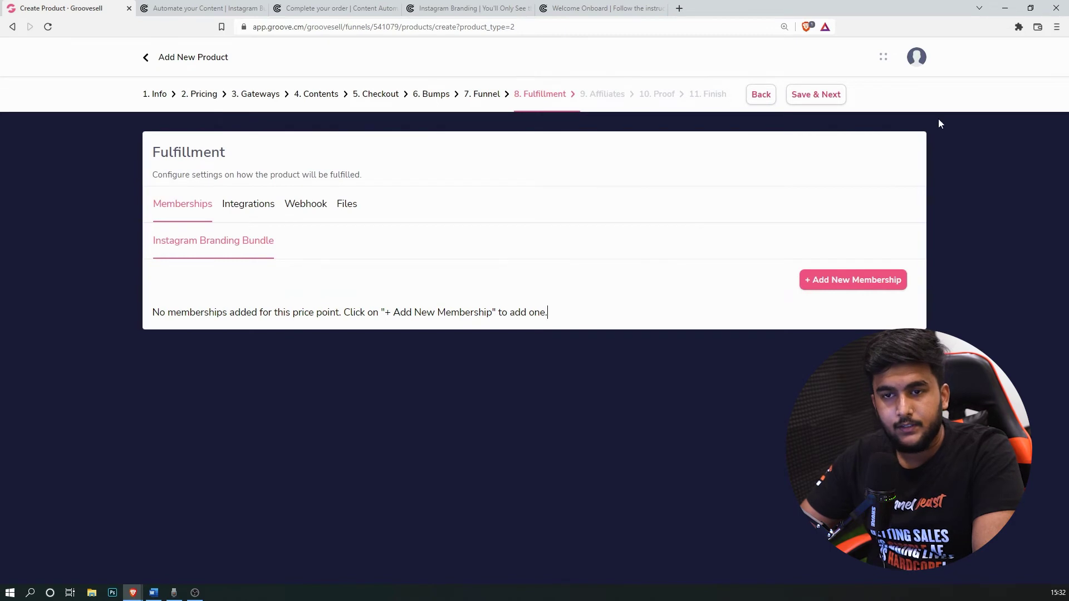
Step: Continue through Fulfillment, Affiliates and Proof unchanged, then save and exit the finished setup
{"action": "left_click", "coordinate": [802, 95]}
{"action": "left_click", "coordinate": [813, 103]}
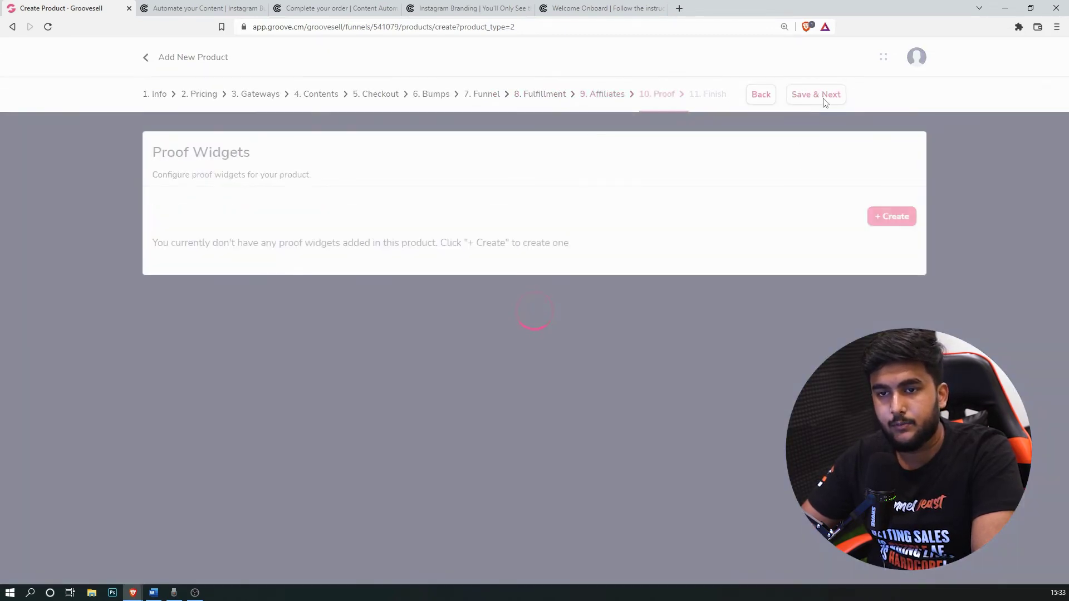
{"action": "left_click", "coordinate": [822, 102]}
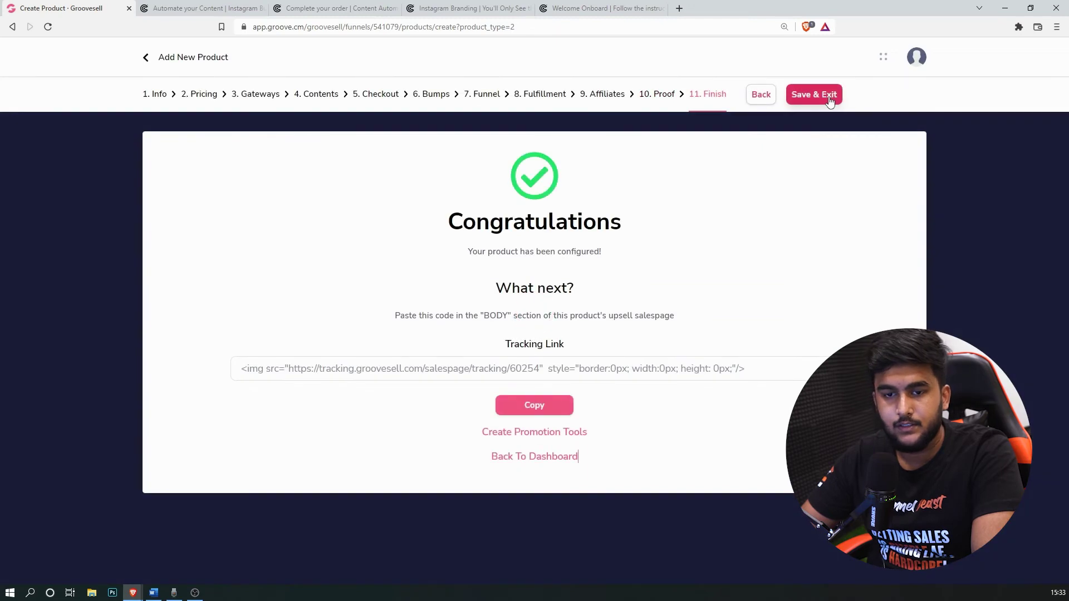
{"action": "left_click", "coordinate": [823, 100]}
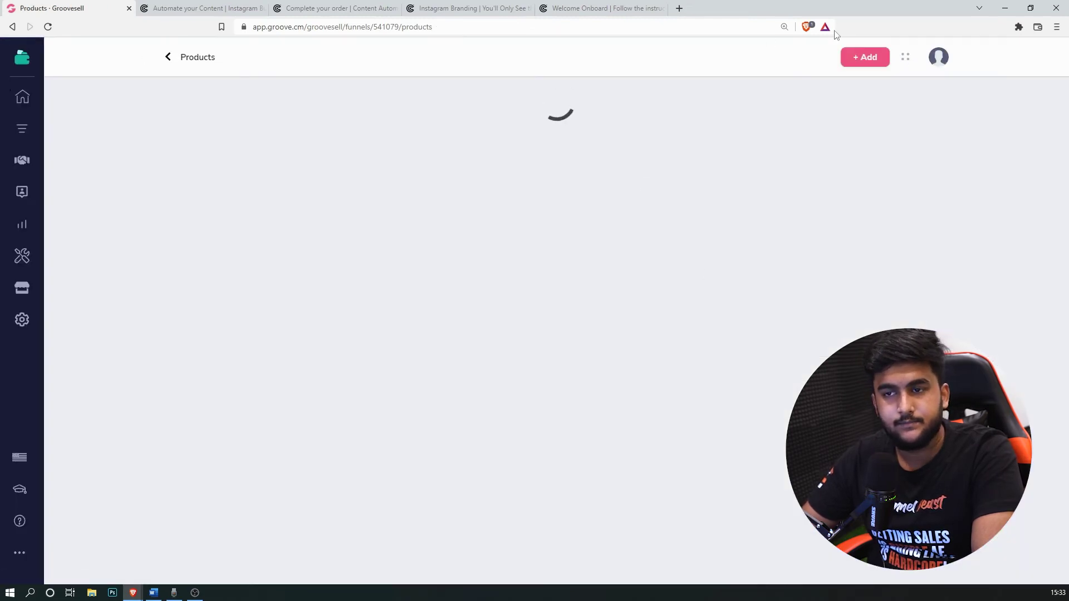
Step: Create a new Order Bump product and take its name, Source Files, from the Word notes
{"action": "left_click", "coordinate": [867, 58]}
{"action": "left_click", "coordinate": [449, 334]}
{"action": "left_click", "coordinate": [770, 417]}
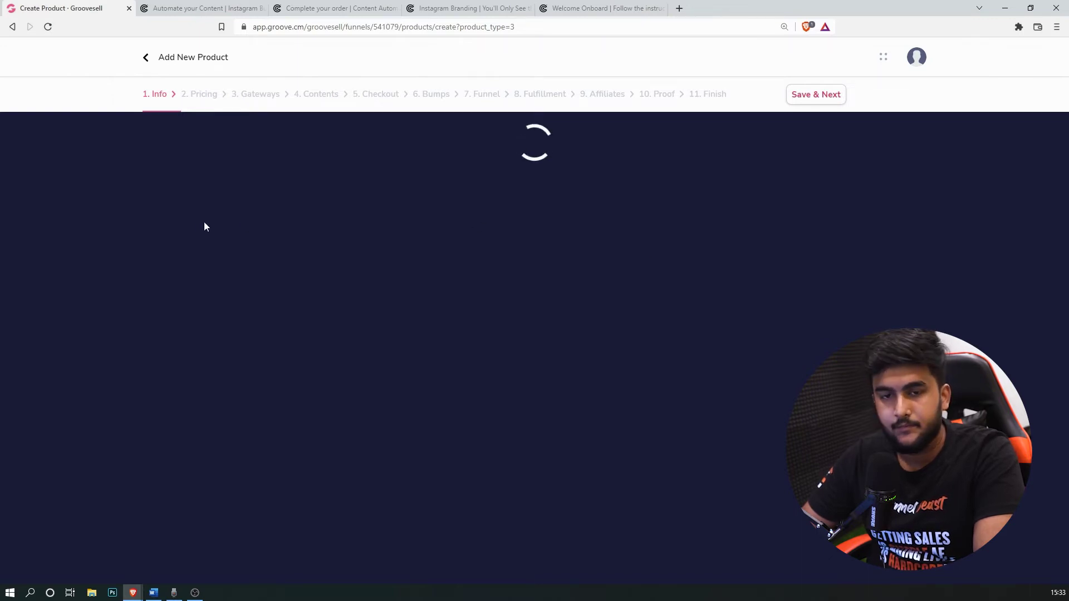
{"action": "left_click", "coordinate": [154, 593]}
{"action": "scroll", "coordinate": [594, 345], "scroll_direction": "down", "scroll_amount": 5}
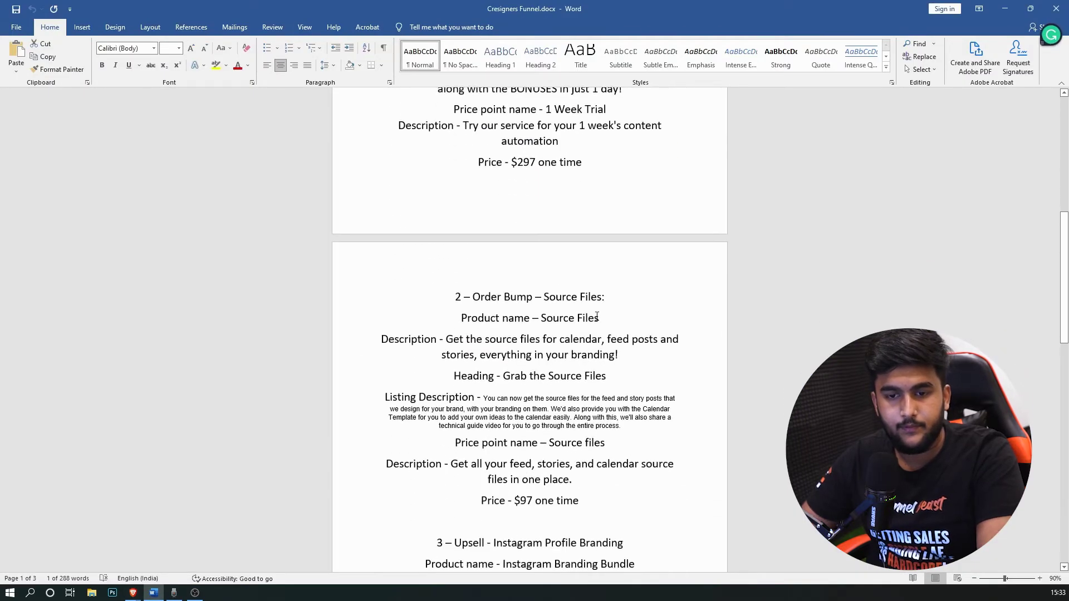
{"action": "left_click_drag", "start_coordinate": [597, 317], "coordinate": [554, 318]}
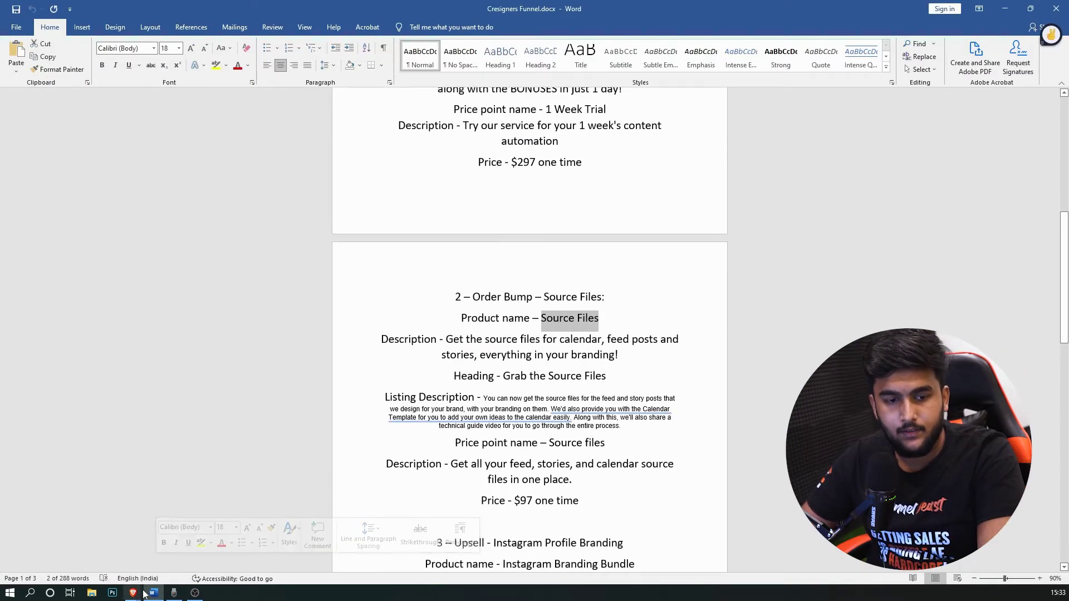
{"action": "mouse_move", "coordinate": [133, 592]}
{"action": "left_click", "coordinate": [195, 560]}
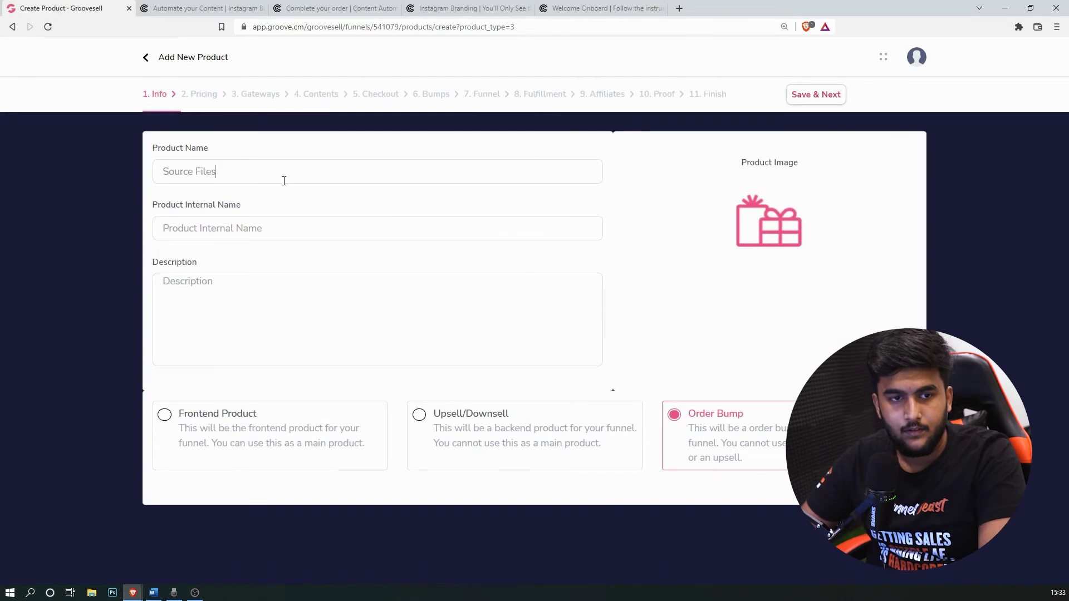
Step: Paste the order bump's description from the Word notes into the description field
{"action": "left_click", "coordinate": [154, 592]}
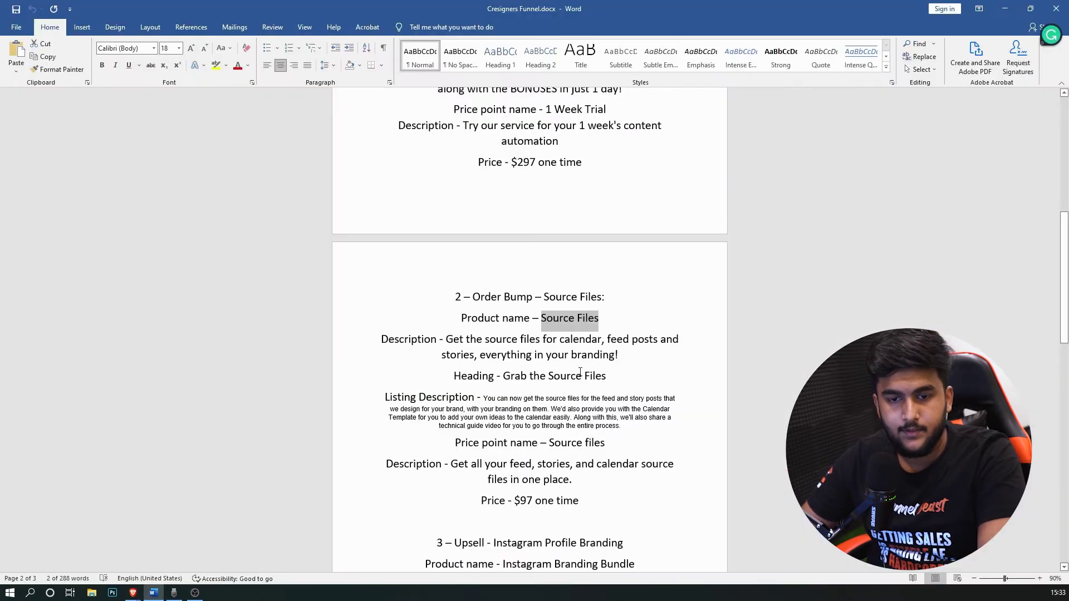
{"action": "left_click_drag", "start_coordinate": [621, 354], "coordinate": [446, 339]}
{"action": "key", "text": "ctrl+c"}
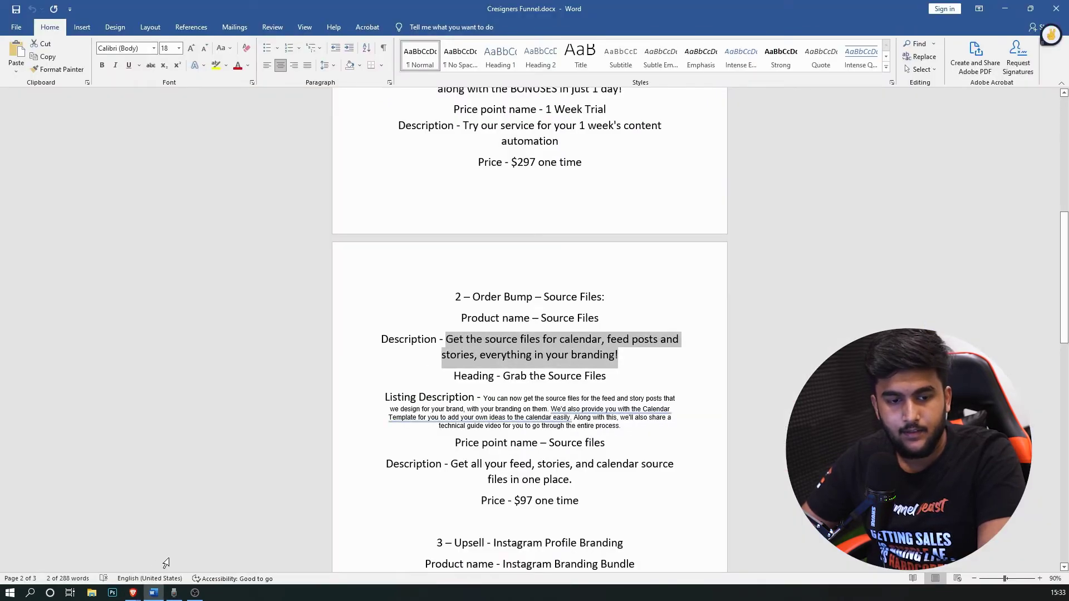
{"action": "left_click", "coordinate": [132, 592]}
{"action": "left_click", "coordinate": [275, 292]}
{"action": "key", "text": "ctrl+v"}
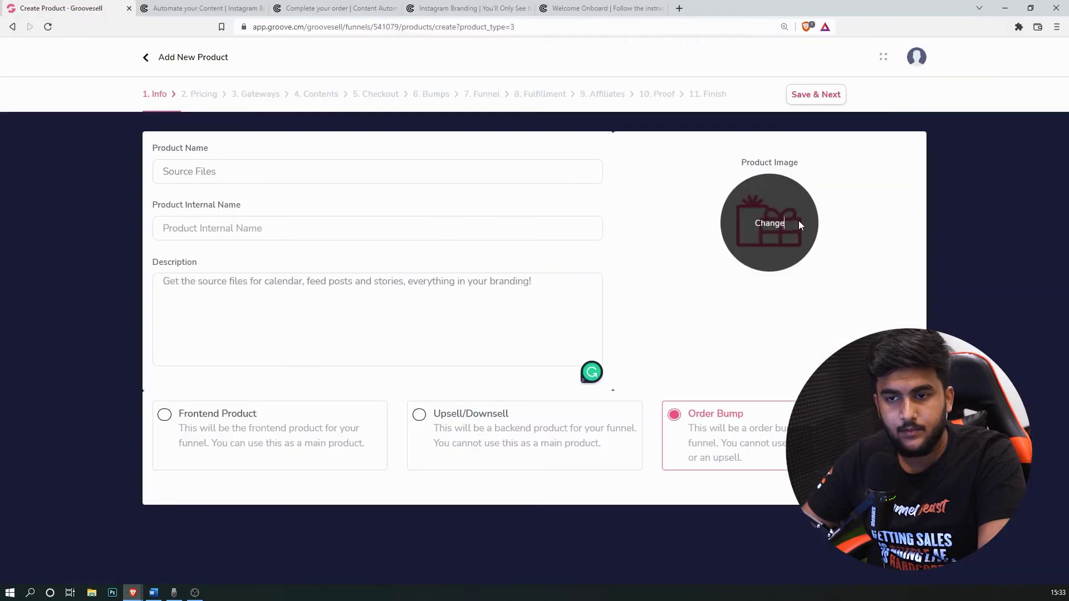
Step: Choose the dark mockup from the Image Library as product image and save the product info
{"action": "left_click", "coordinate": [799, 221]}
{"action": "scroll", "coordinate": [536, 353], "scroll_direction": "down", "scroll_amount": 5}
{"action": "scroll", "coordinate": [535, 353], "scroll_direction": "up", "scroll_amount": 2}
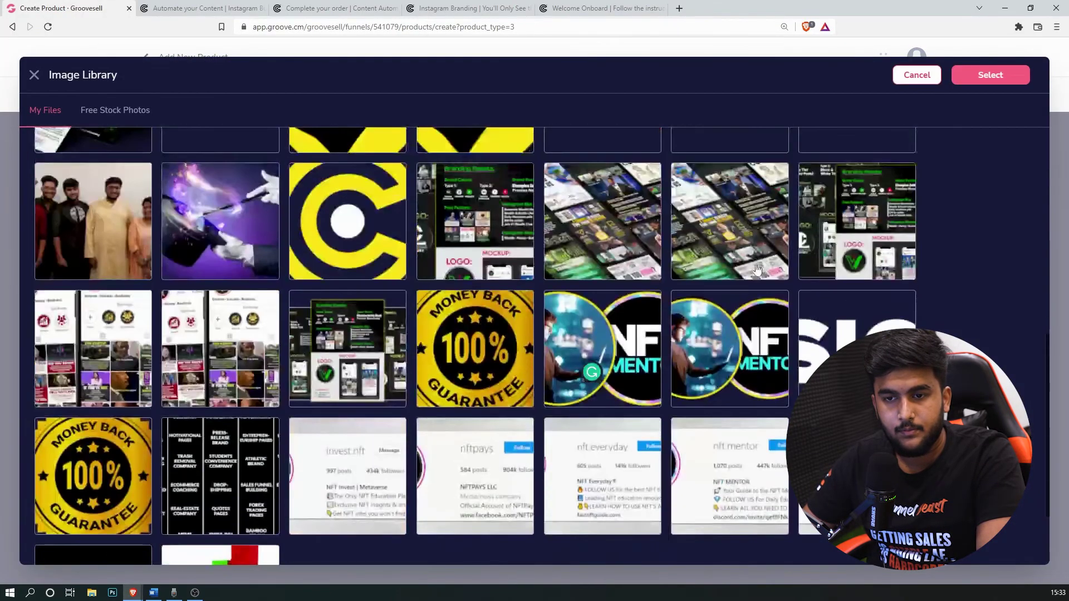
{"action": "left_click", "coordinate": [730, 215]}
{"action": "left_click", "coordinate": [991, 75]}
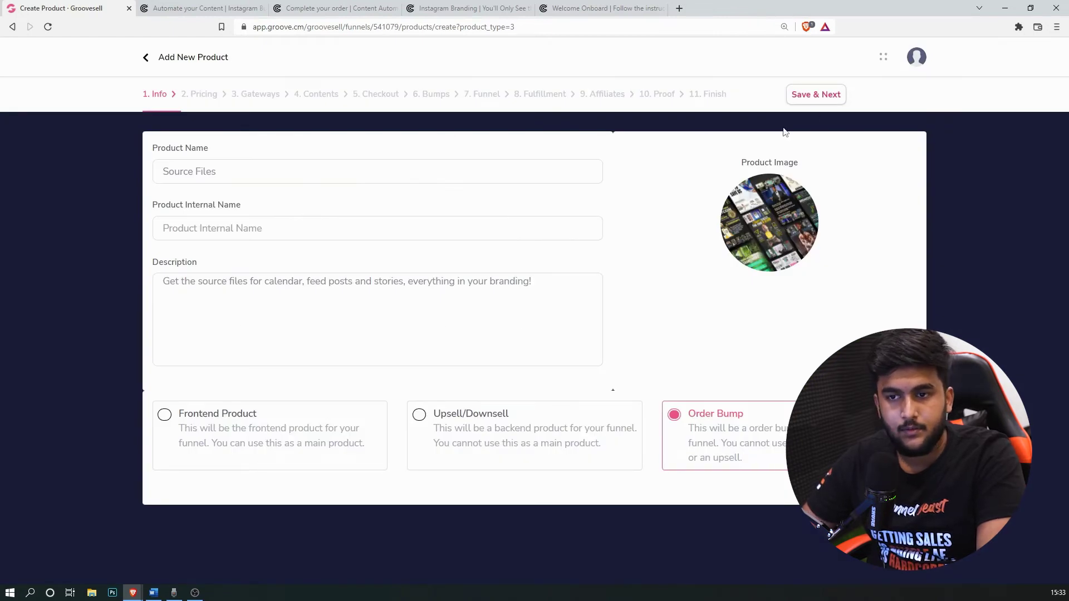
{"action": "left_click", "coordinate": [808, 95]}
Step: Copy the price point name 'Source files' from the Word funnel notes
{"action": "left_click", "coordinate": [154, 593]}
{"action": "scroll", "coordinate": [439, 393], "scroll_direction": "down", "scroll_amount": 2}
{"action": "left_click_drag", "start_coordinate": [606, 373], "coordinate": [550, 374]}
{"action": "key", "text": "ctrl+c"}
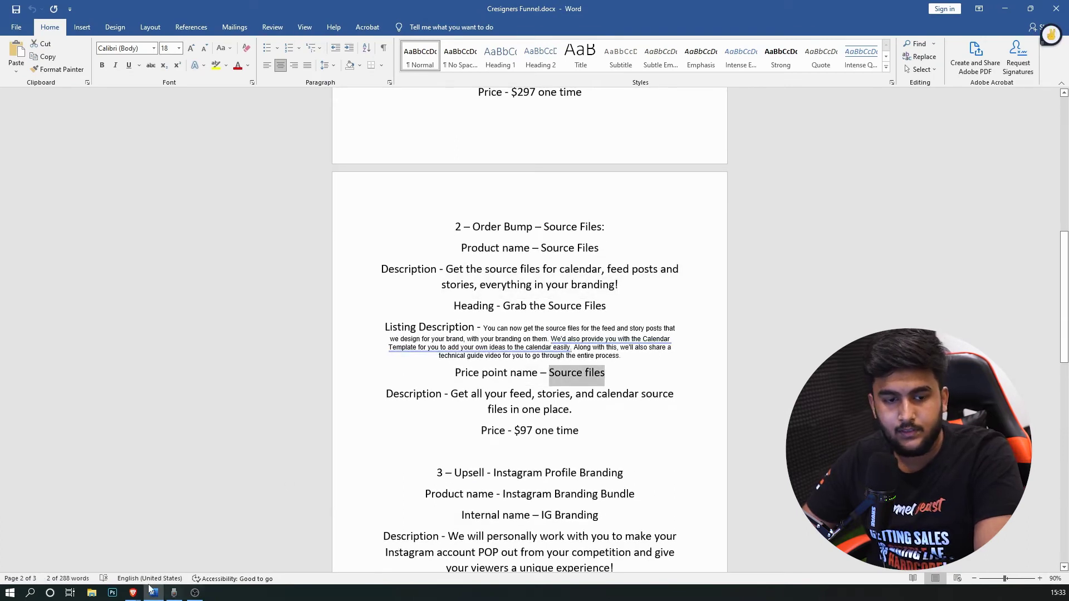
{"action": "left_click", "coordinate": [133, 593]}
Step: Paste 'Source files' as the price point name and add its description from the notes
{"action": "left_click", "coordinate": [195, 550]}
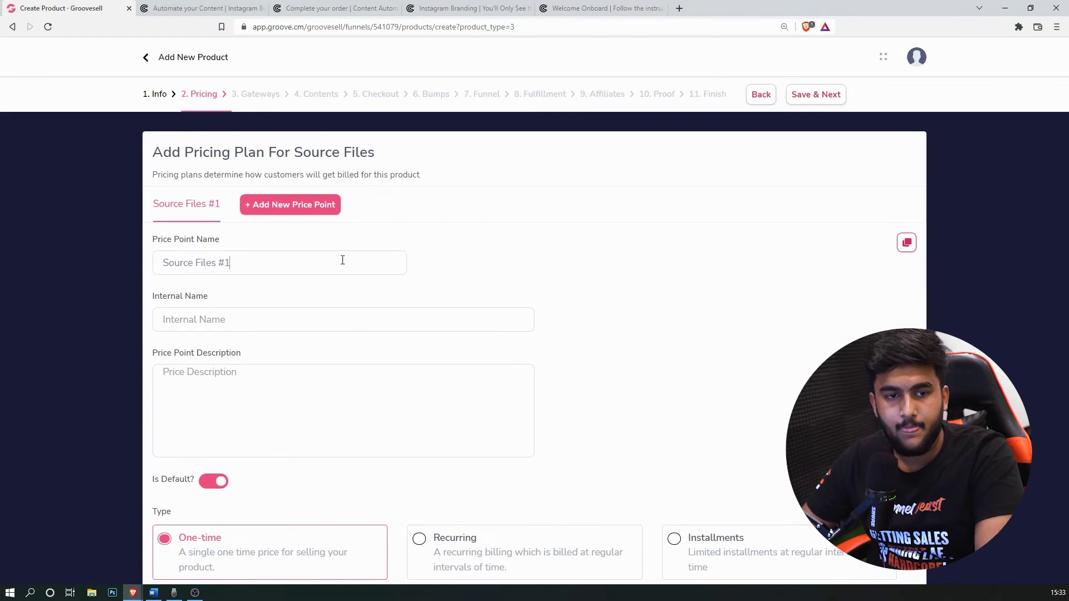
{"action": "key", "text": "ctrl+a"}
{"action": "key", "text": "ctrl+v"}
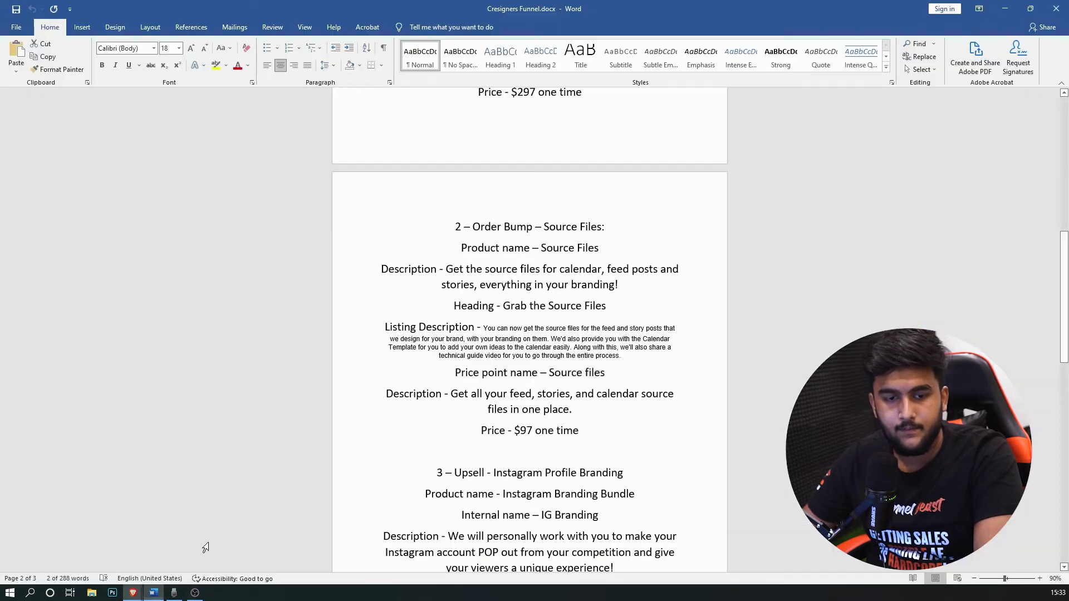
{"action": "left_click", "coordinate": [153, 593]}
{"action": "left_click_drag", "start_coordinate": [572, 409], "coordinate": [478, 392]}
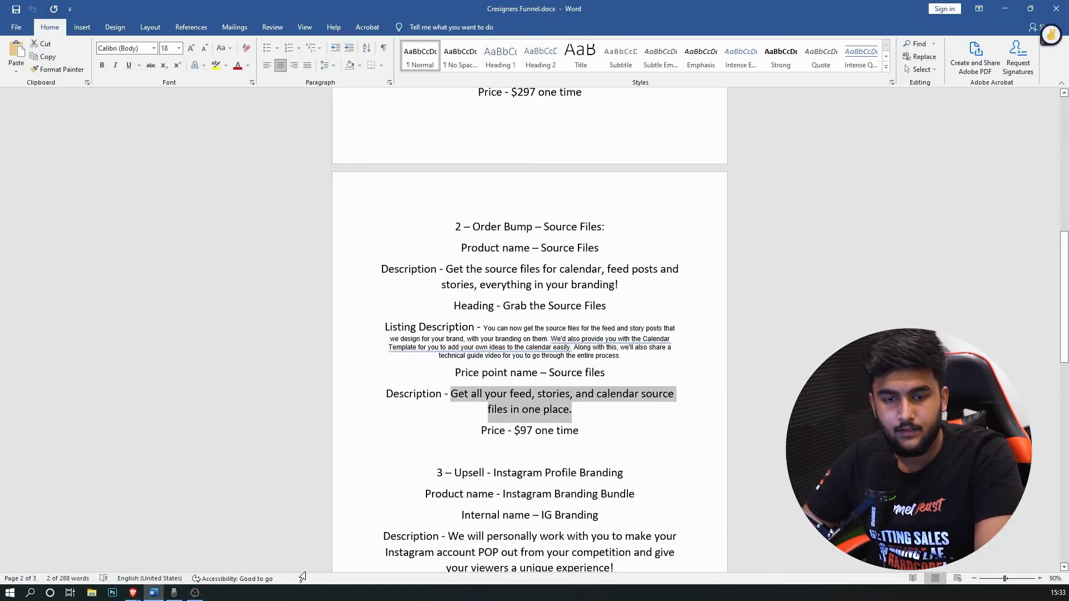
{"action": "left_click", "coordinate": [133, 593]}
{"action": "left_click", "coordinate": [105, 557]}
{"action": "type", "text": "Get all your feed, stories, and calendar source files in one place."}
Step: Enter a price of 97 and save the pricing
{"action": "scroll", "coordinate": [415, 424], "scroll_direction": "down", "scroll_amount": 3}
{"action": "scroll", "coordinate": [334, 445], "scroll_direction": "up", "scroll_amount": 3}
{"action": "scroll", "coordinate": [174, 501], "scroll_direction": "down", "scroll_amount": 3}
{"action": "left_click", "coordinate": [188, 533]}
{"action": "type", "text": "97"}
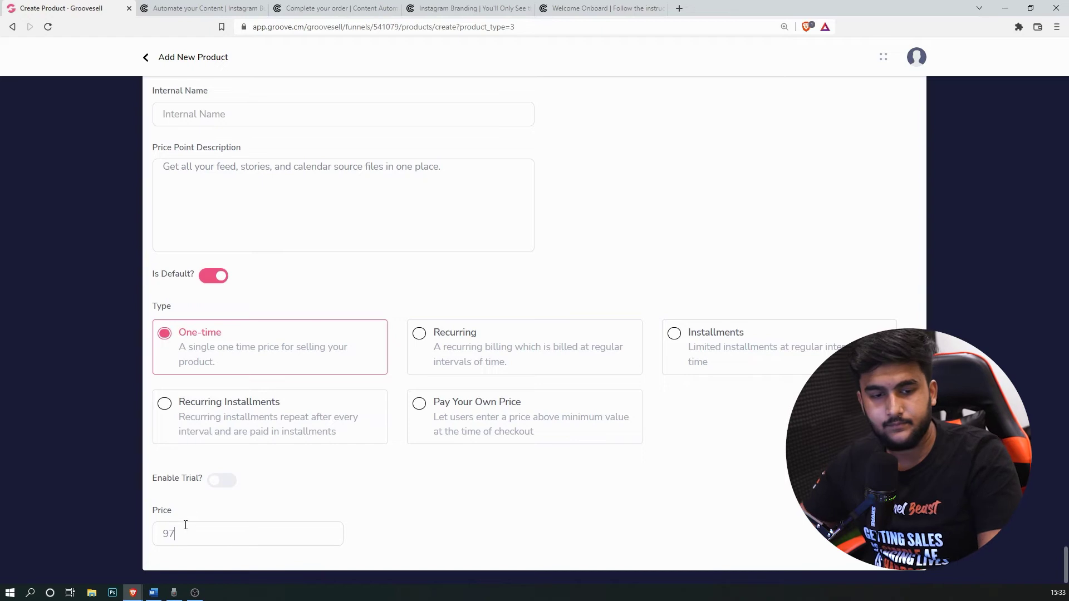
{"action": "scroll", "coordinate": [644, 337], "scroll_direction": "up", "scroll_amount": 5}
{"action": "left_click", "coordinate": [816, 94]}
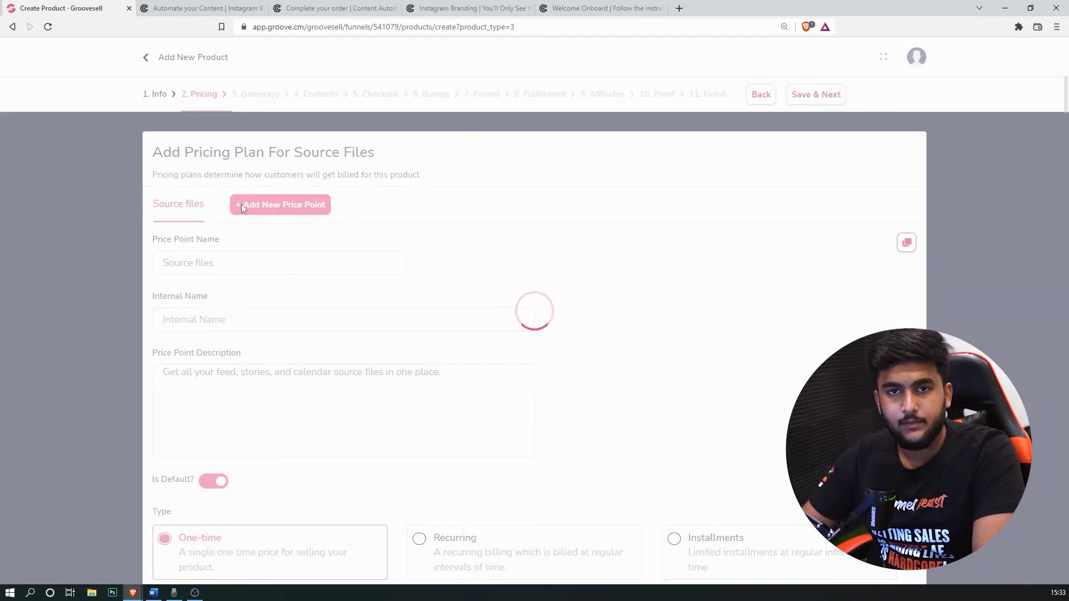
Step: Look over the live checkout page in another browser tab, then return to the product setup
{"action": "left_click", "coordinate": [301, 8]}
{"action": "scroll", "coordinate": [535, 312], "scroll_direction": "down", "scroll_amount": 3}
{"action": "scroll", "coordinate": [705, 382], "scroll_direction": "down", "scroll_amount": 4}
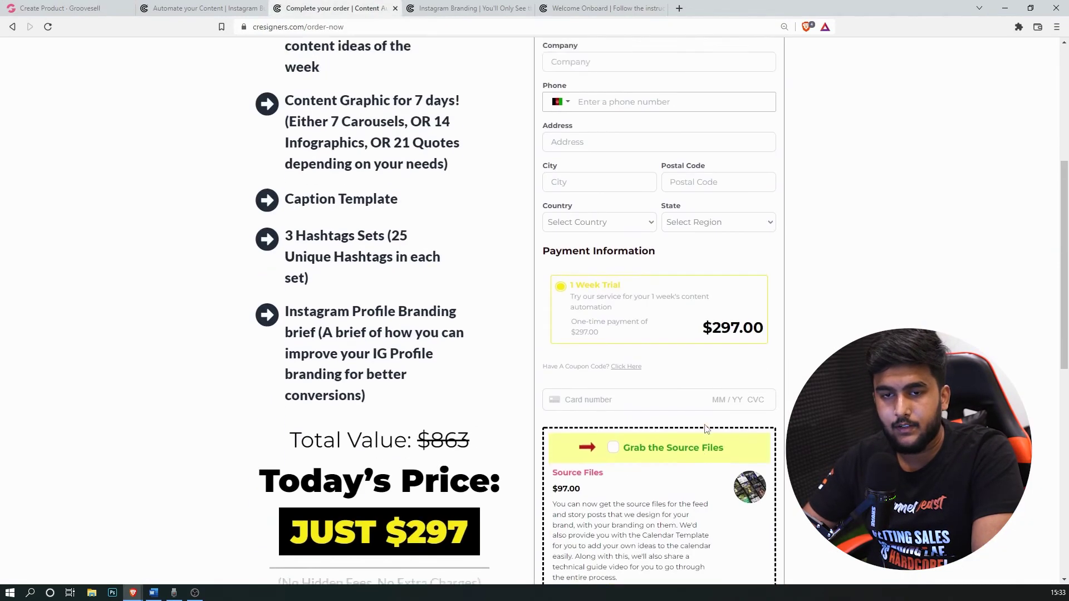
{"action": "scroll", "coordinate": [704, 382], "scroll_direction": "up", "scroll_amount": 6}
{"action": "scroll", "coordinate": [719, 217], "scroll_direction": "down", "scroll_amount": 9}
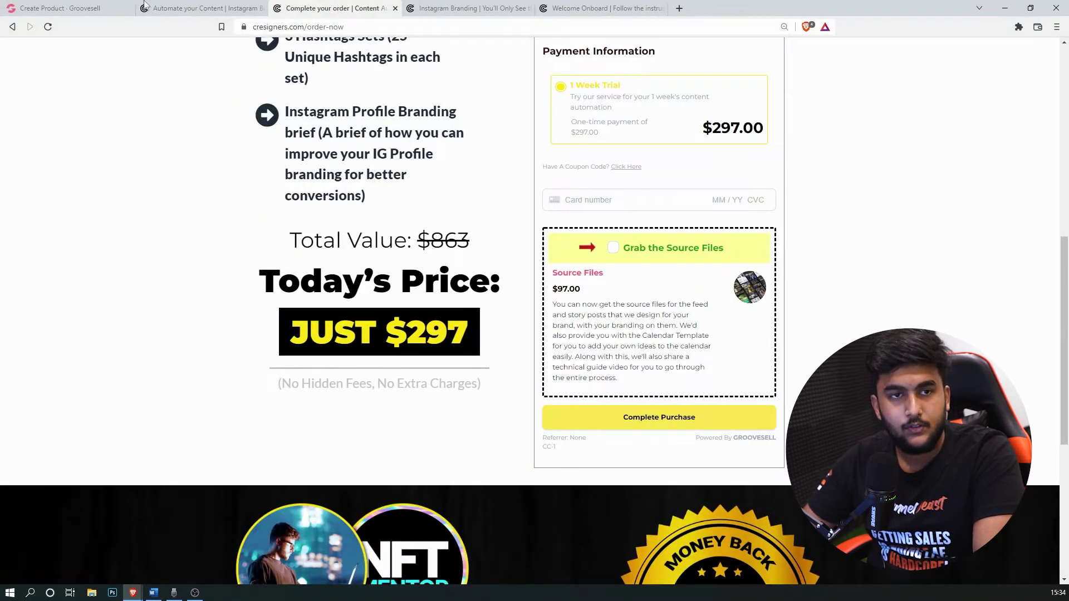
{"action": "left_click", "coordinate": [206, 8]}
{"action": "left_click", "coordinate": [56, 8]}
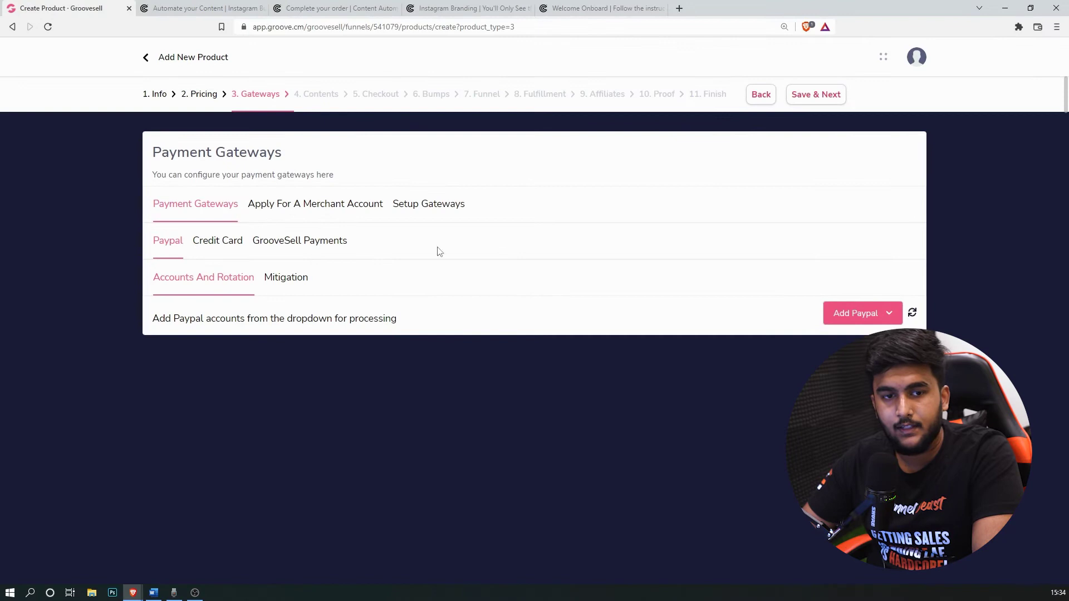
Step: Add the NEW Digimuz Stripe Official credit card gateway and save the gateways
{"action": "left_click", "coordinate": [222, 241]}
{"action": "left_click", "coordinate": [801, 278]}
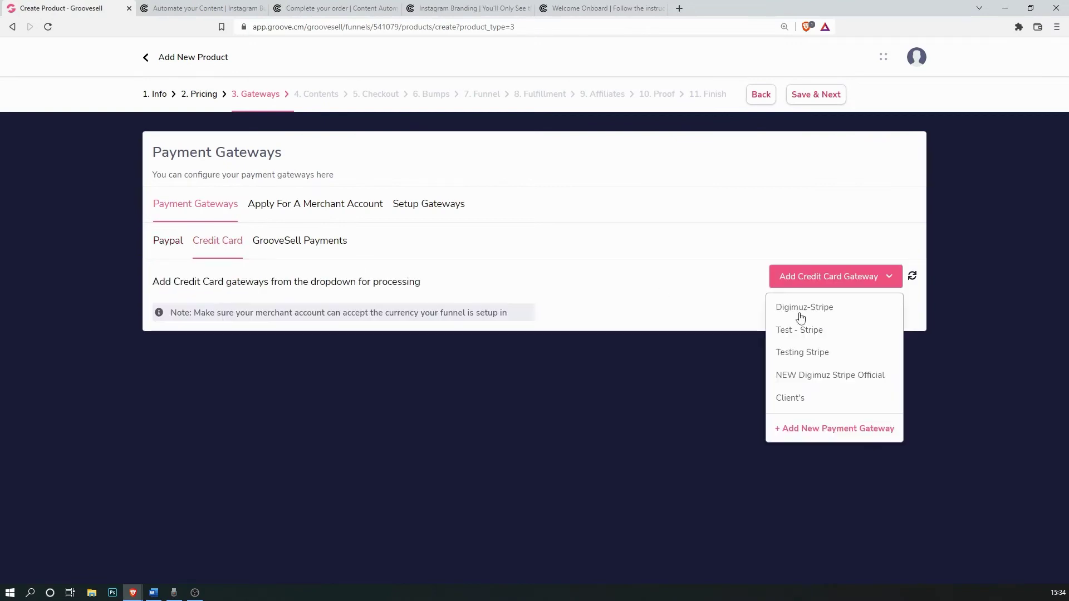
{"action": "left_click", "coordinate": [814, 376]}
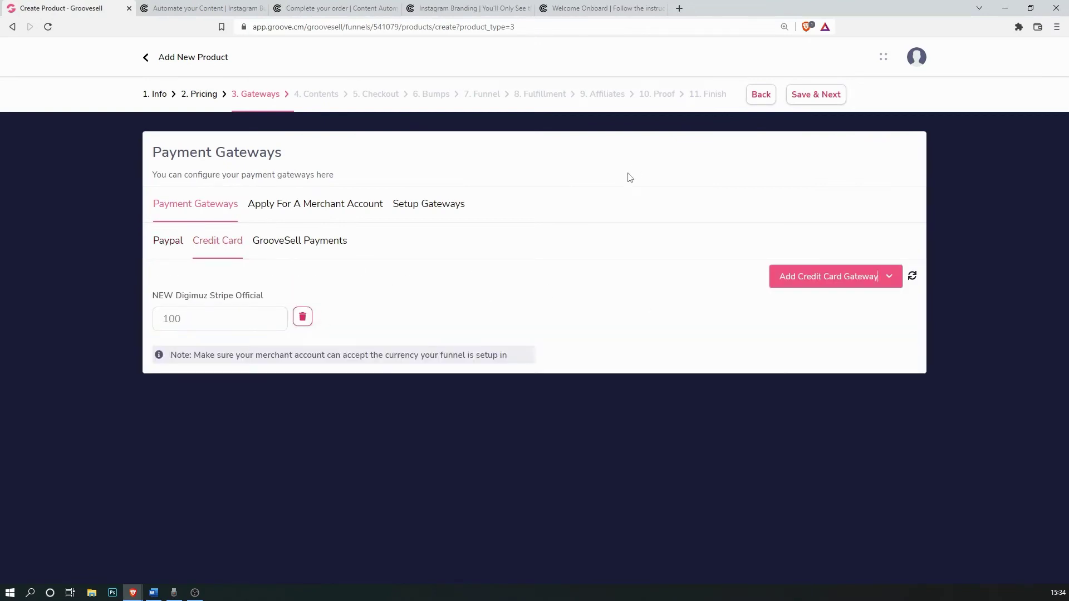
{"action": "left_click", "coordinate": [816, 94]}
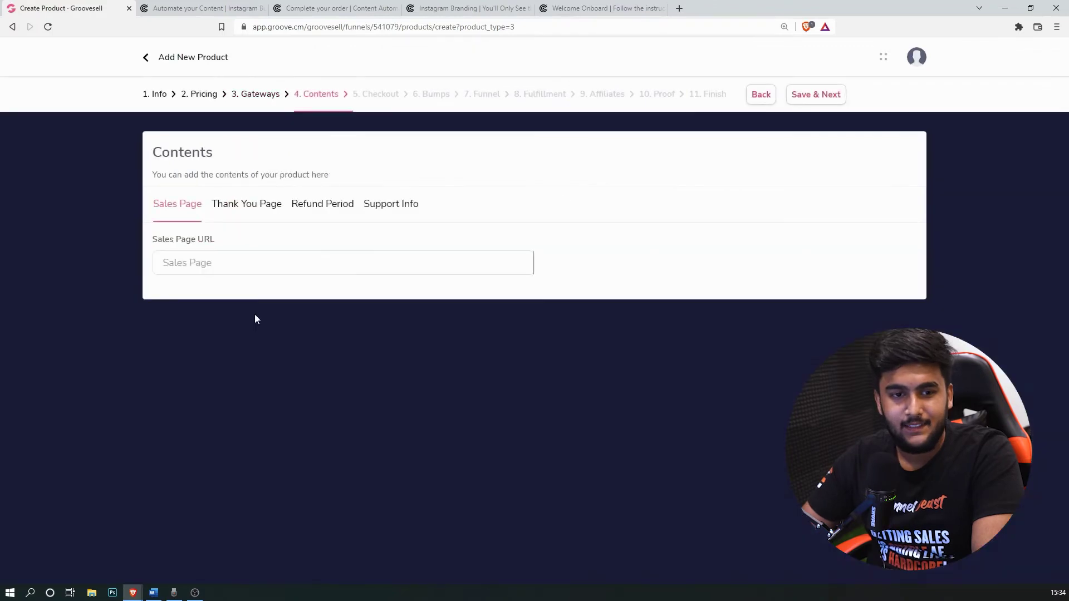
Step: Copy the order-now URL from the Word notes into the Sales Page field
{"action": "left_click", "coordinate": [154, 593]}
{"action": "scroll", "coordinate": [669, 418], "scroll_direction": "down", "scroll_amount": 2}
{"action": "scroll", "coordinate": [558, 392], "scroll_direction": "up", "scroll_amount": 1}
{"action": "scroll", "coordinate": [559, 392], "scroll_direction": "up", "scroll_amount": 7}
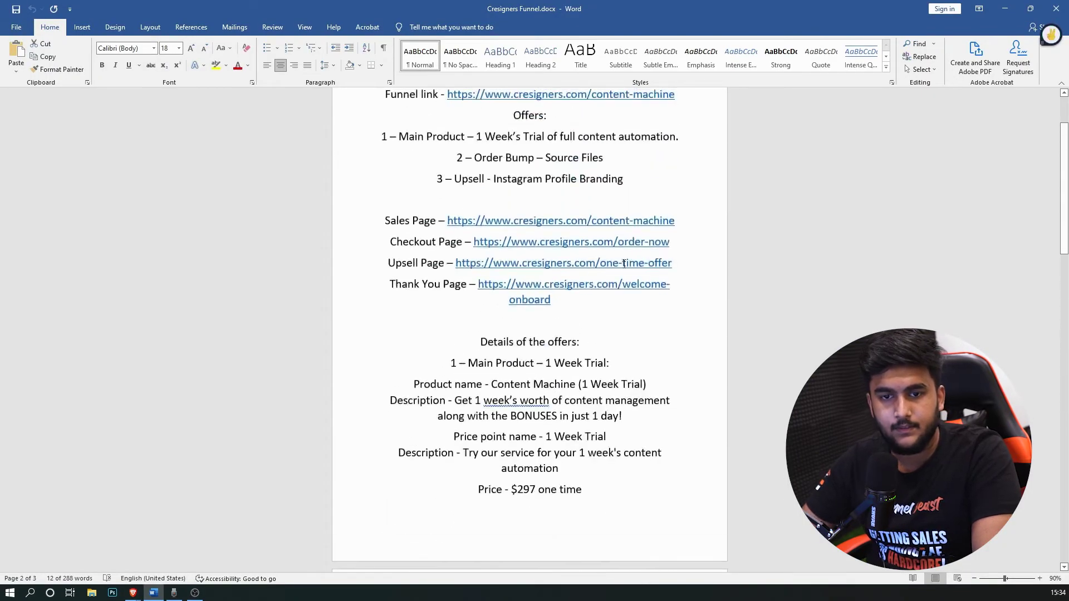
{"action": "left_click_drag", "start_coordinate": [670, 243], "coordinate": [474, 245]}
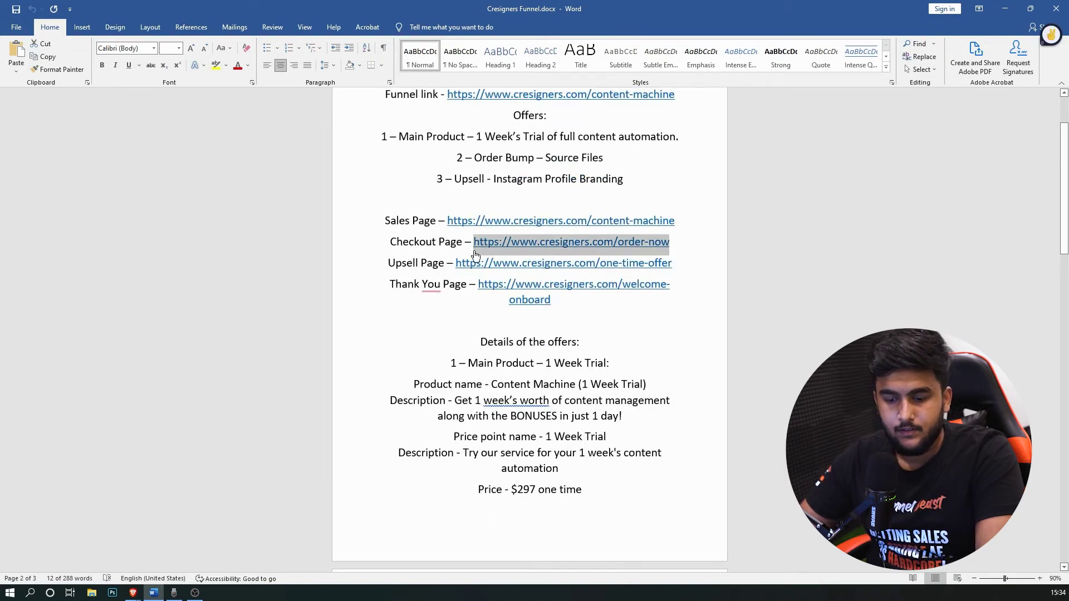
{"action": "key", "text": "ctrl+c"}
{"action": "left_click", "coordinate": [133, 593]}
{"action": "left_click", "coordinate": [250, 522]}
{"action": "left_click", "coordinate": [326, 261]}
{"action": "key", "text": "ctrl+v"}
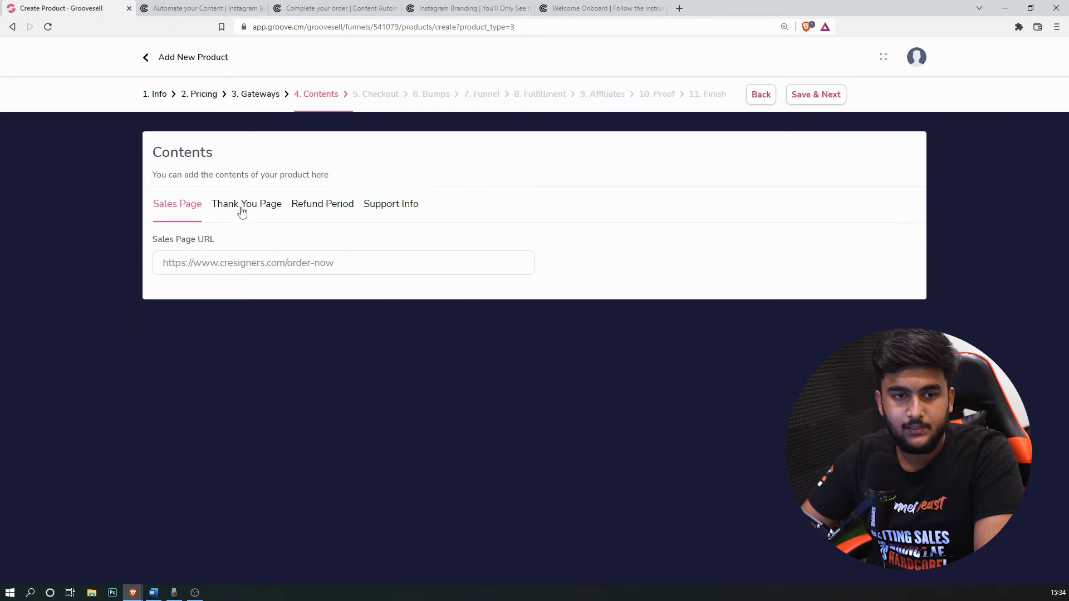
Step: Paste the welcome-onboard URL from the notes into the Thank You Page field
{"action": "left_click", "coordinate": [242, 212]}
{"action": "left_click", "coordinate": [153, 593]}
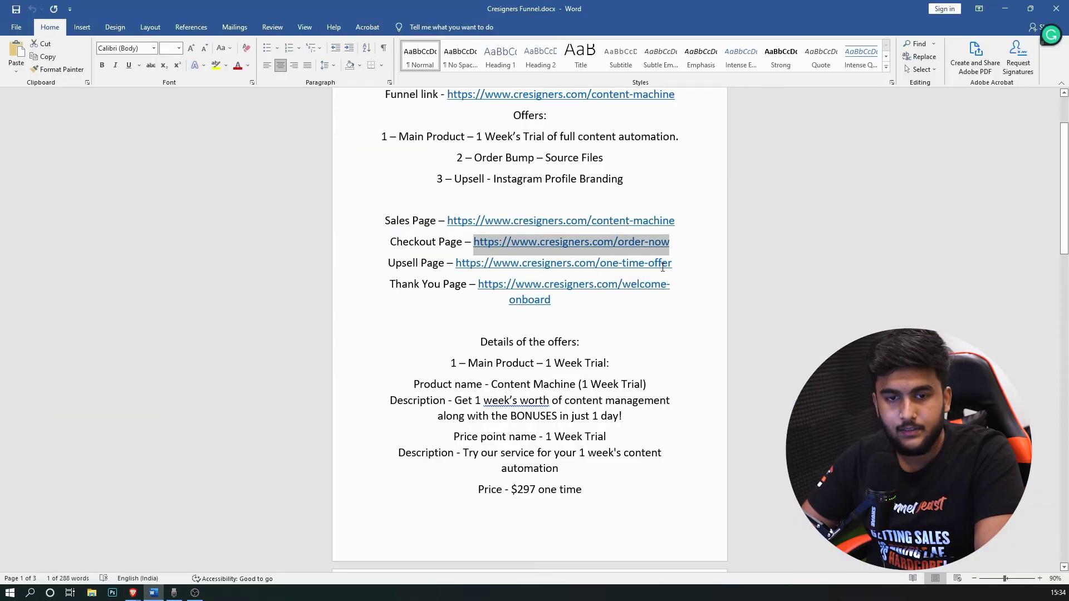
{"action": "left_click_drag", "start_coordinate": [579, 300], "coordinate": [482, 284]}
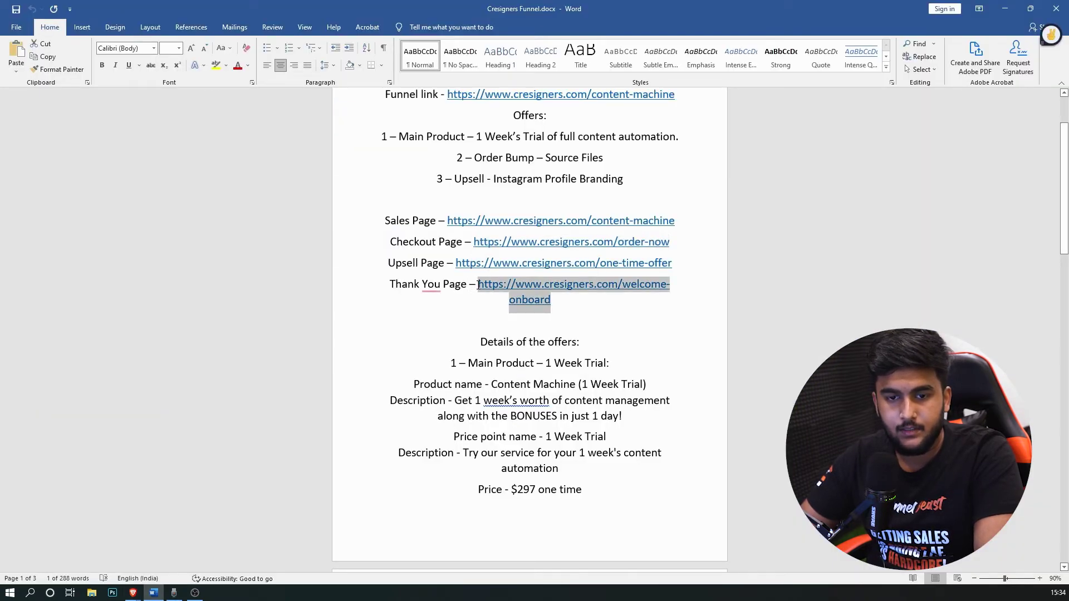
{"action": "left_click", "coordinate": [132, 593]}
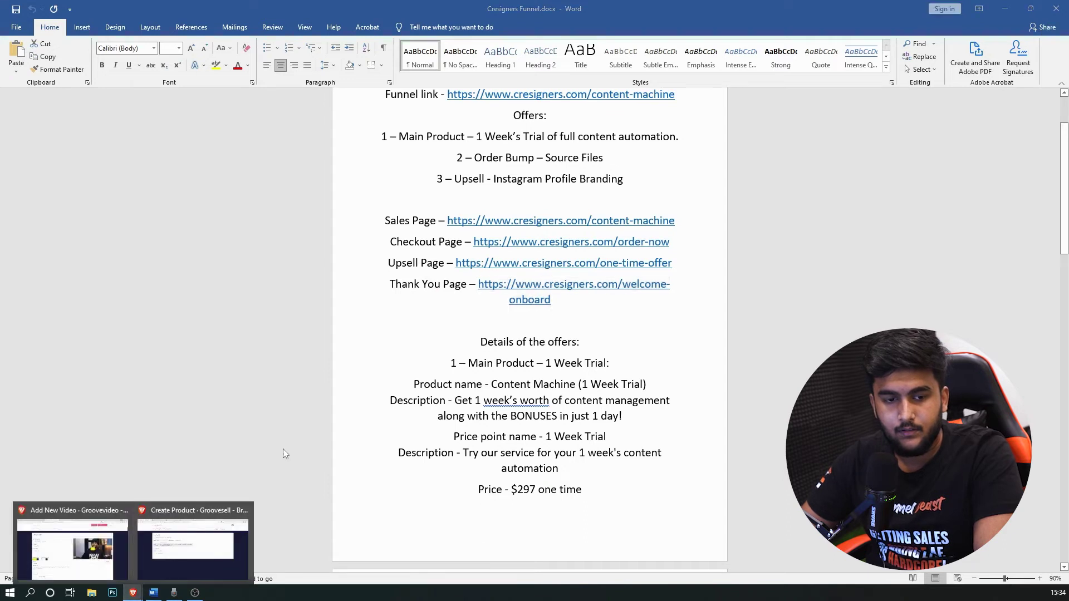
{"action": "left_click", "coordinate": [211, 548]}
{"action": "key", "text": "ctrl+v"}
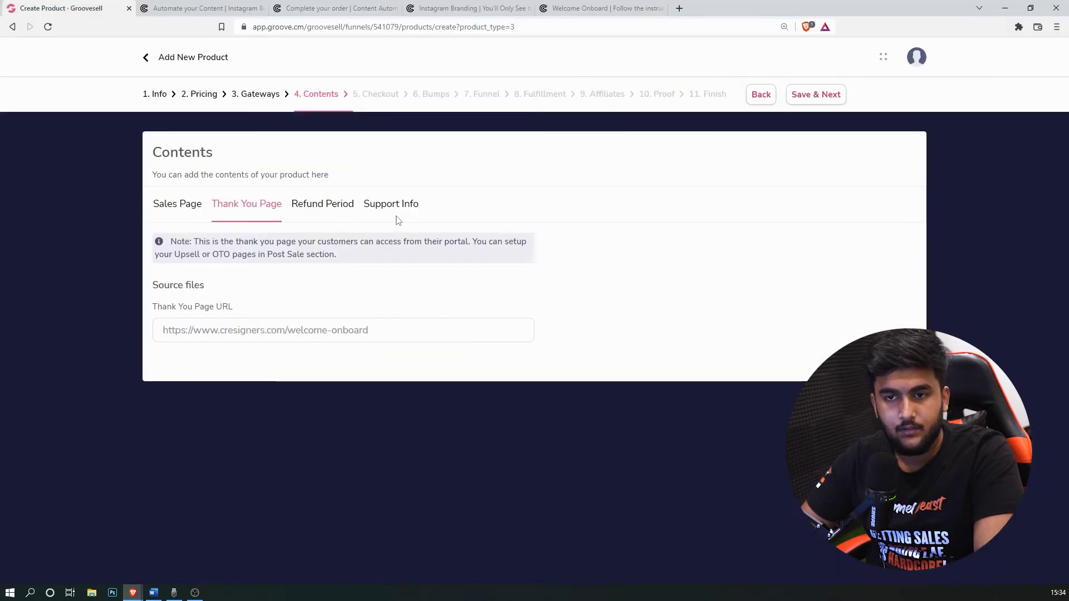
Step: Set the refund period to 0 and save the contents
{"action": "left_click", "coordinate": [332, 205]}
{"action": "double_click", "coordinate": [346, 321]}
{"action": "type", "text": "-0"}
{"action": "left_click", "coordinate": [167, 321]}
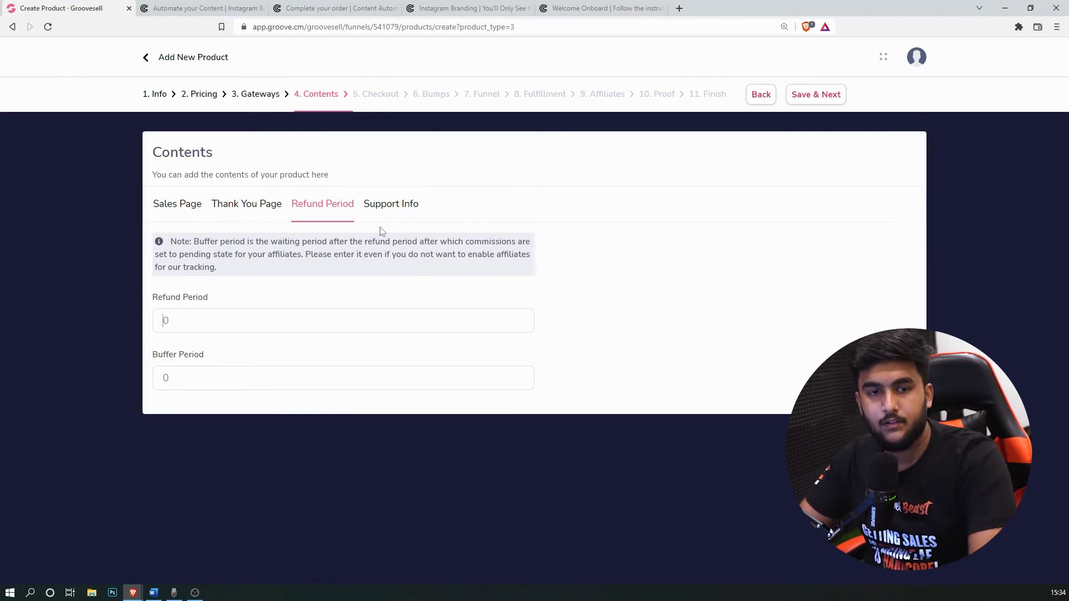
{"action": "left_click", "coordinate": [389, 212]}
{"action": "left_click", "coordinate": [816, 94]}
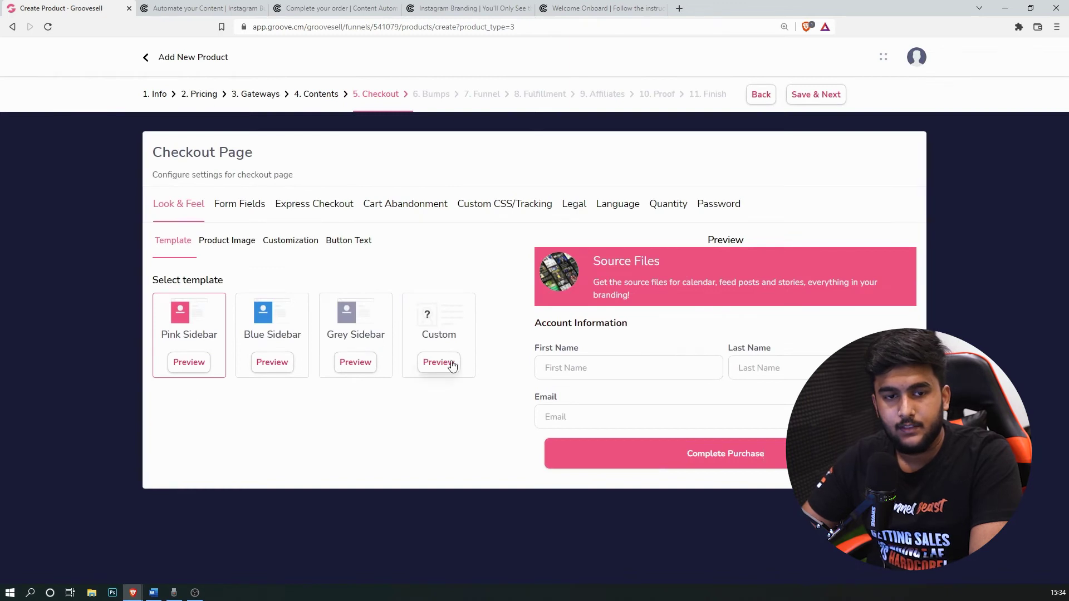
Step: Switch the checkout to a Custom template with primary colour #ffe410 and secondary colour black
{"action": "left_click", "coordinate": [451, 365]}
{"action": "left_click", "coordinate": [201, 427]}
{"action": "scroll", "coordinate": [129, 490], "scroll_direction": "down", "scroll_amount": 3}
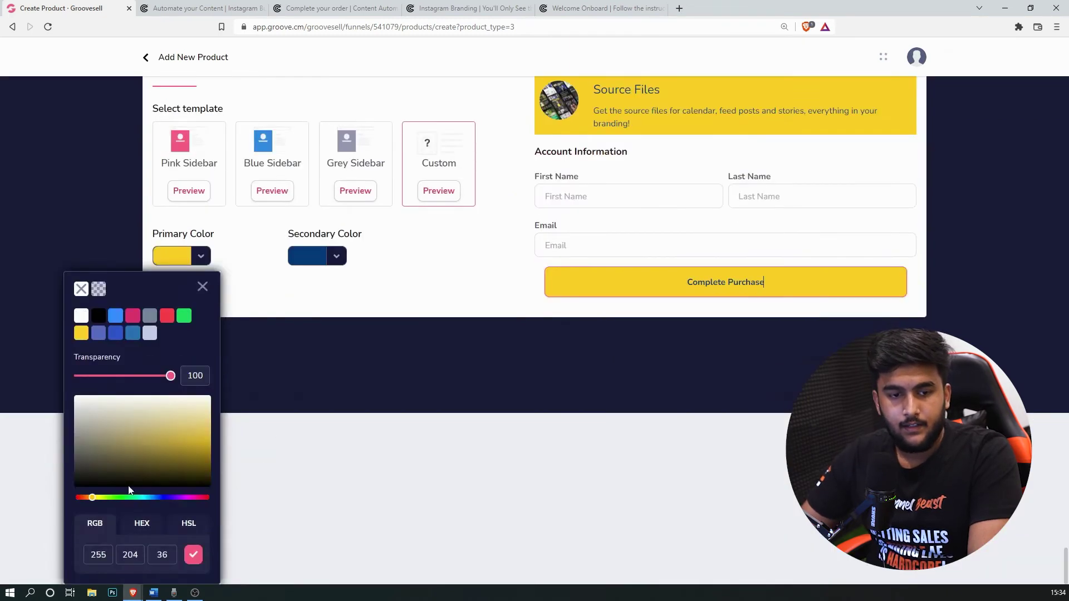
{"action": "left_click", "coordinate": [142, 524]}
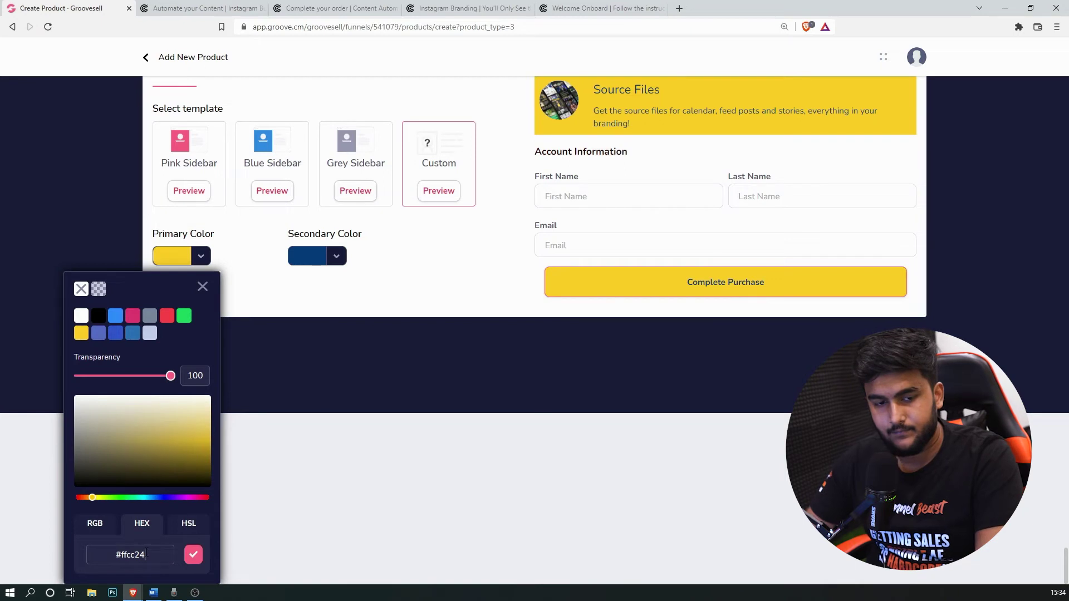
{"action": "type", "text": "ffe410"}
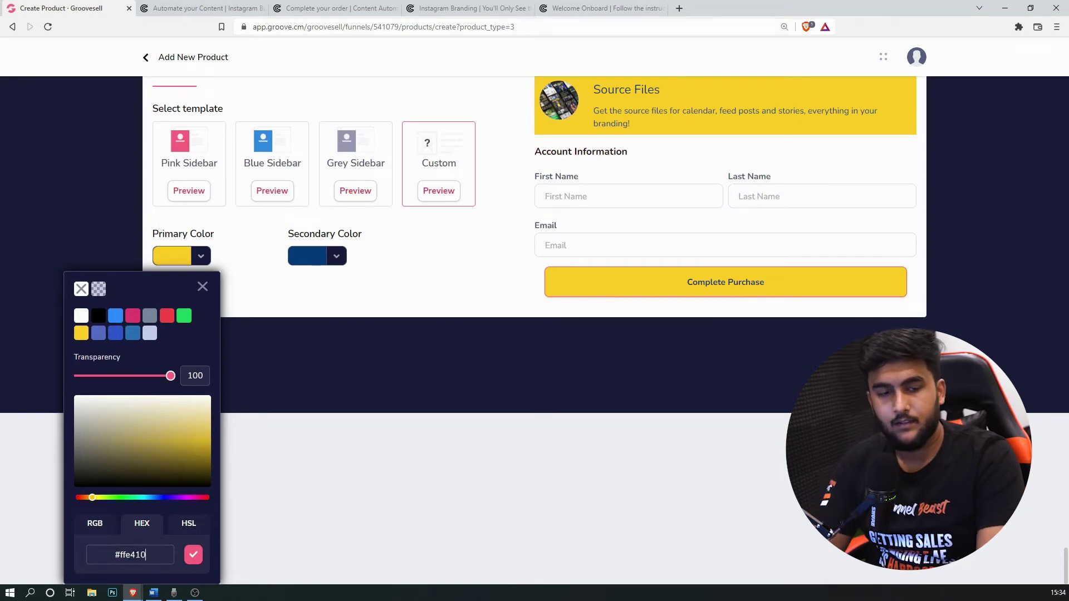
{"action": "left_click", "coordinate": [193, 554]}
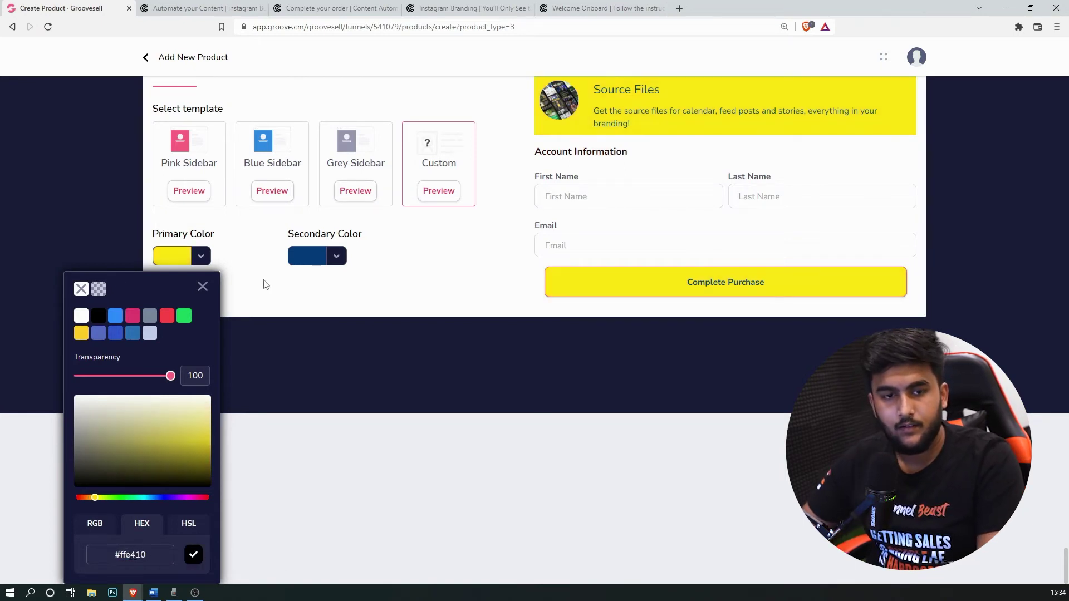
{"action": "left_click", "coordinate": [322, 260]}
{"action": "left_click", "coordinate": [225, 316]}
{"action": "left_click", "coordinate": [329, 287]}
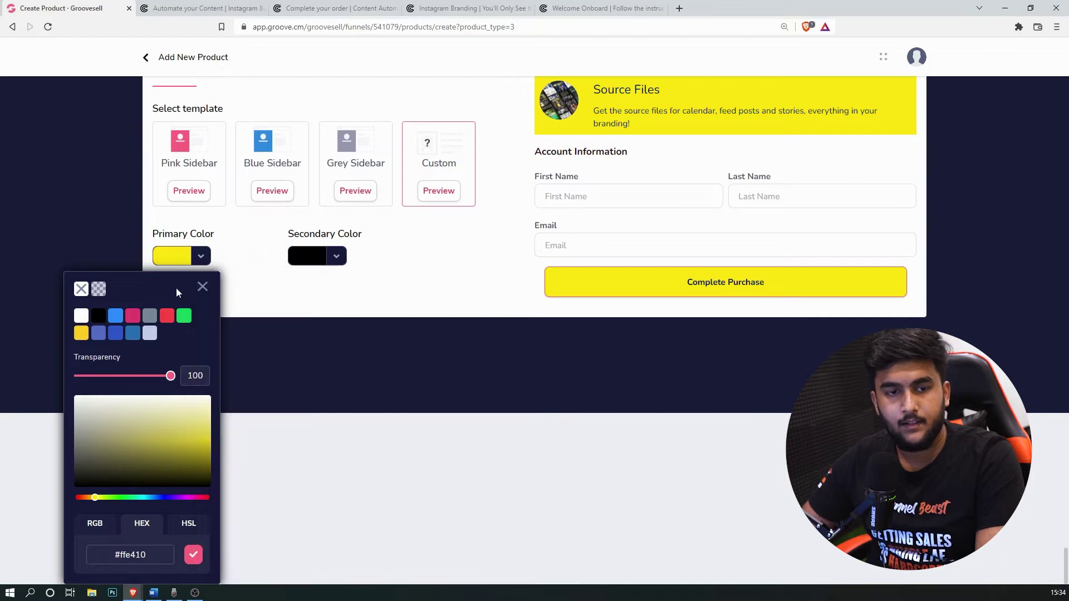
{"action": "left_click", "coordinate": [203, 286]}
{"action": "scroll", "coordinate": [217, 276], "scroll_direction": "up", "scroll_amount": 3}
Step: Set the checkout font family to Montserrat and the heading colour to black
{"action": "left_click", "coordinate": [241, 244]}
{"action": "left_click", "coordinate": [295, 241]}
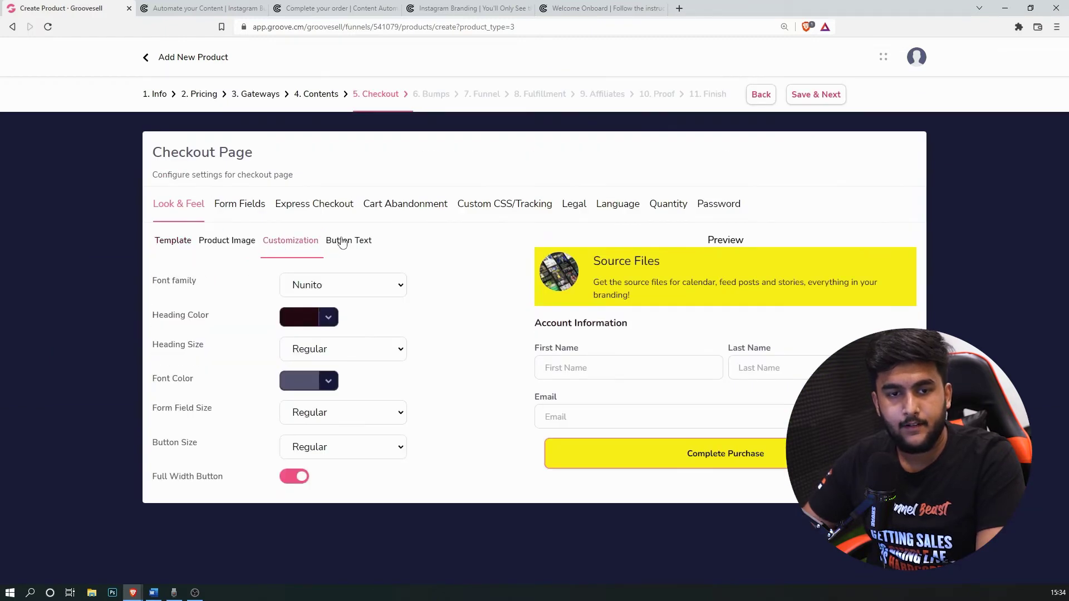
{"action": "left_click", "coordinate": [334, 286]}
{"action": "left_click", "coordinate": [335, 458]}
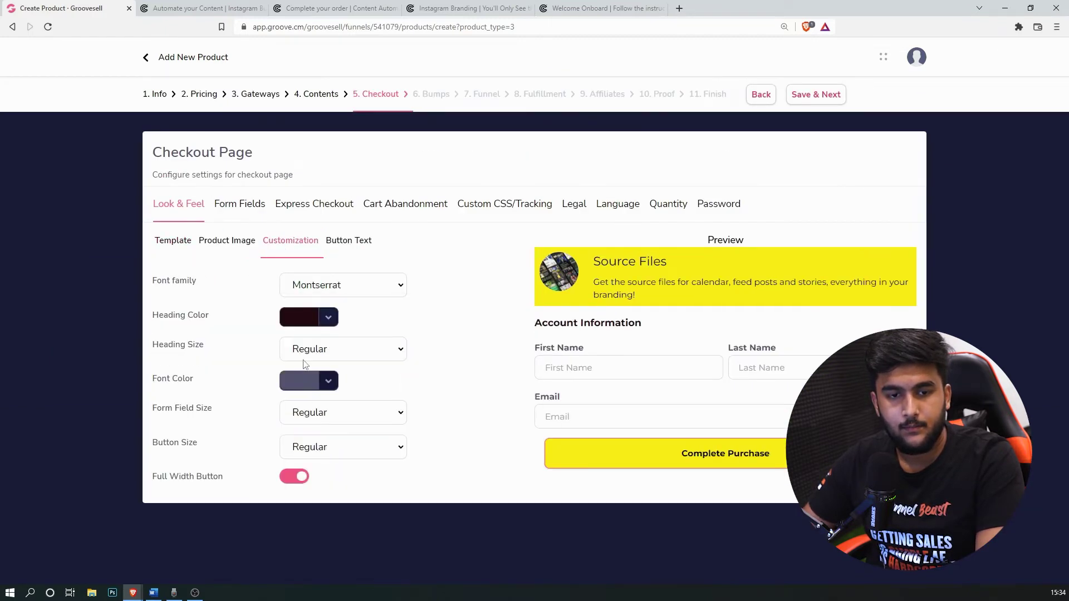
{"action": "left_click", "coordinate": [308, 322]}
{"action": "left_click", "coordinate": [226, 379]}
{"action": "left_click", "coordinate": [331, 288]}
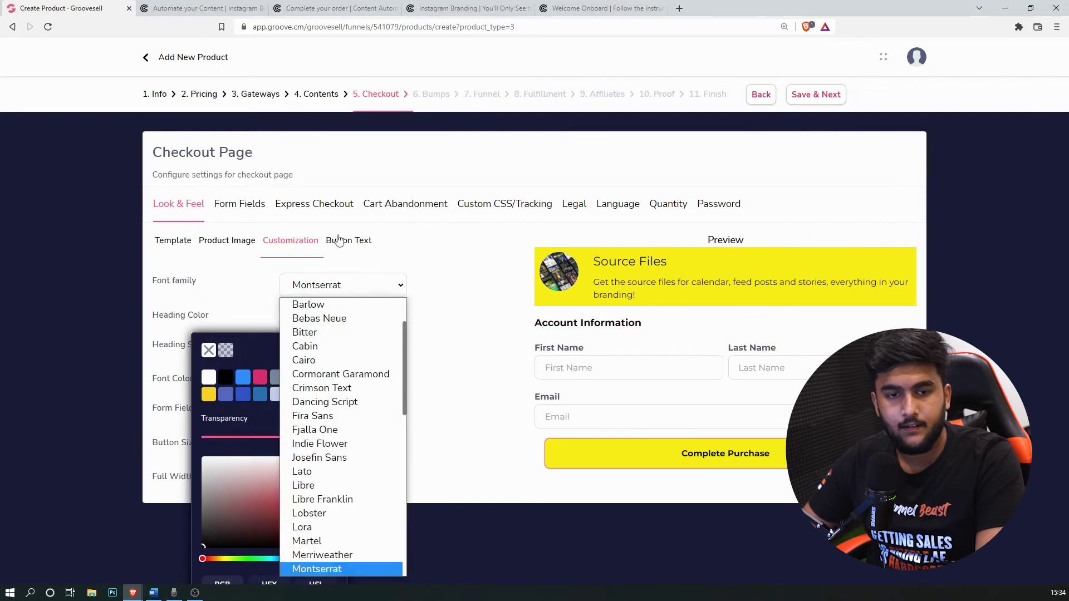
Step: Review the remaining checkout settings tabs, then save and continue to order bumps
{"action": "left_click", "coordinate": [344, 245]}
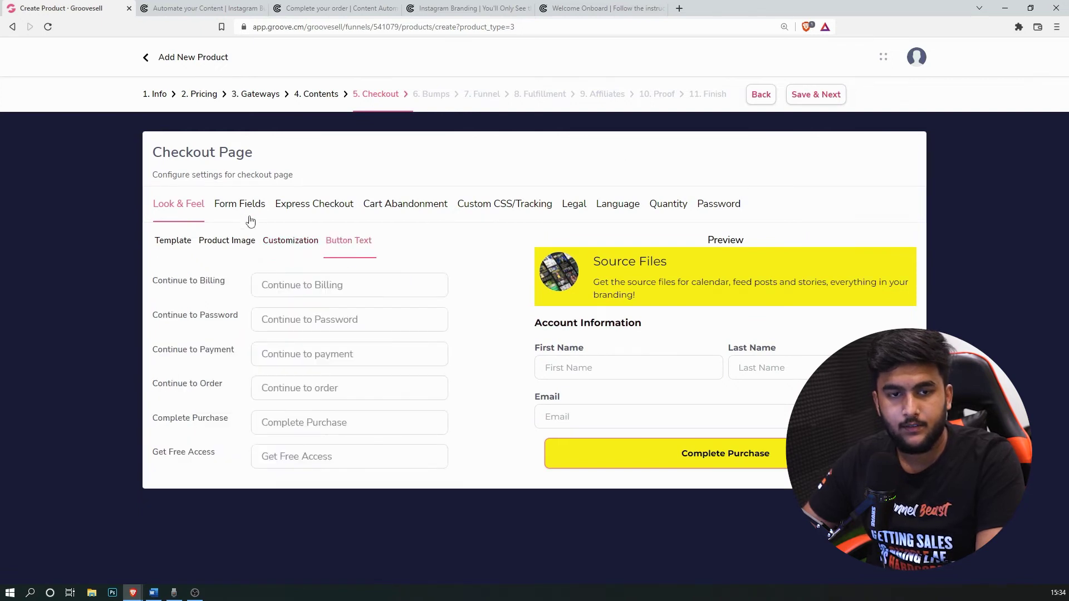
{"action": "left_click", "coordinate": [244, 207]}
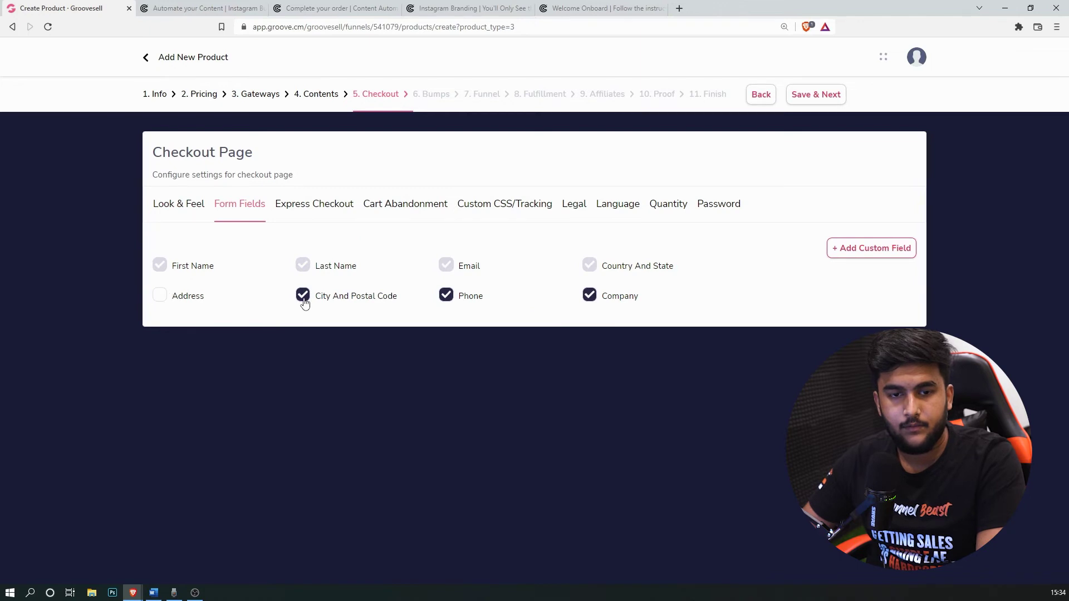
{"action": "left_click", "coordinate": [321, 208]}
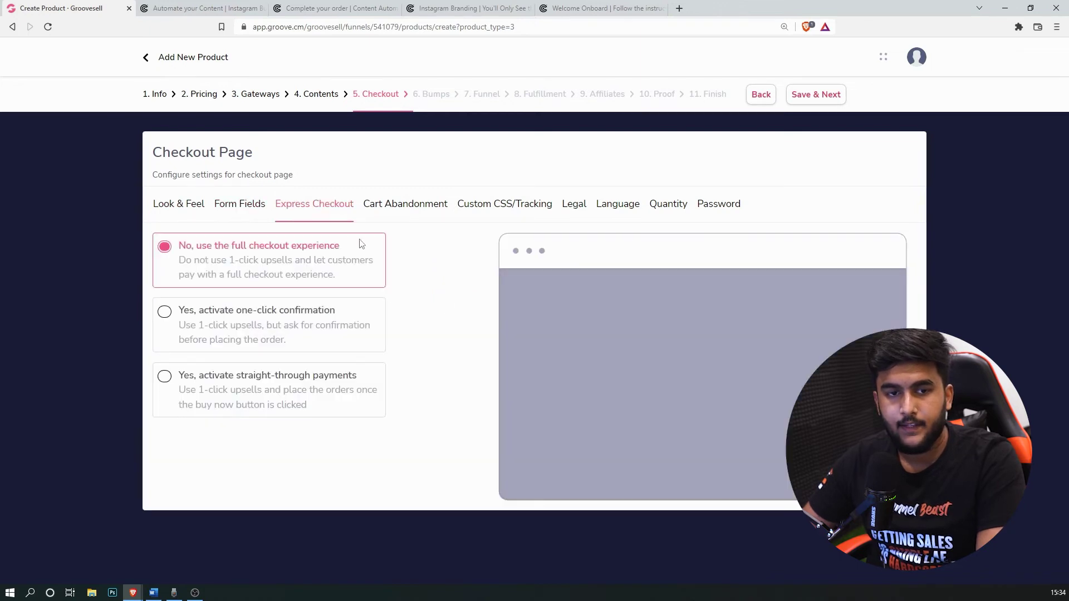
{"action": "left_click", "coordinate": [419, 208]}
{"action": "left_click", "coordinate": [515, 206]}
{"action": "left_click", "coordinate": [574, 206]}
{"action": "left_click", "coordinate": [621, 207]}
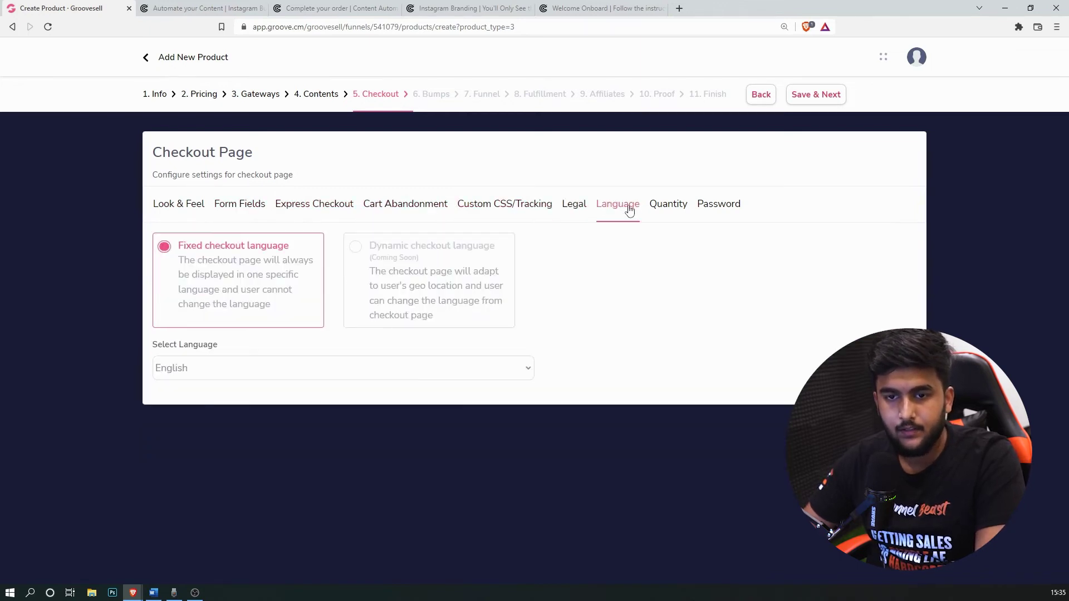
{"action": "left_click", "coordinate": [671, 208]}
{"action": "left_click", "coordinate": [719, 204]}
{"action": "triple_click", "coordinate": [831, 95]}
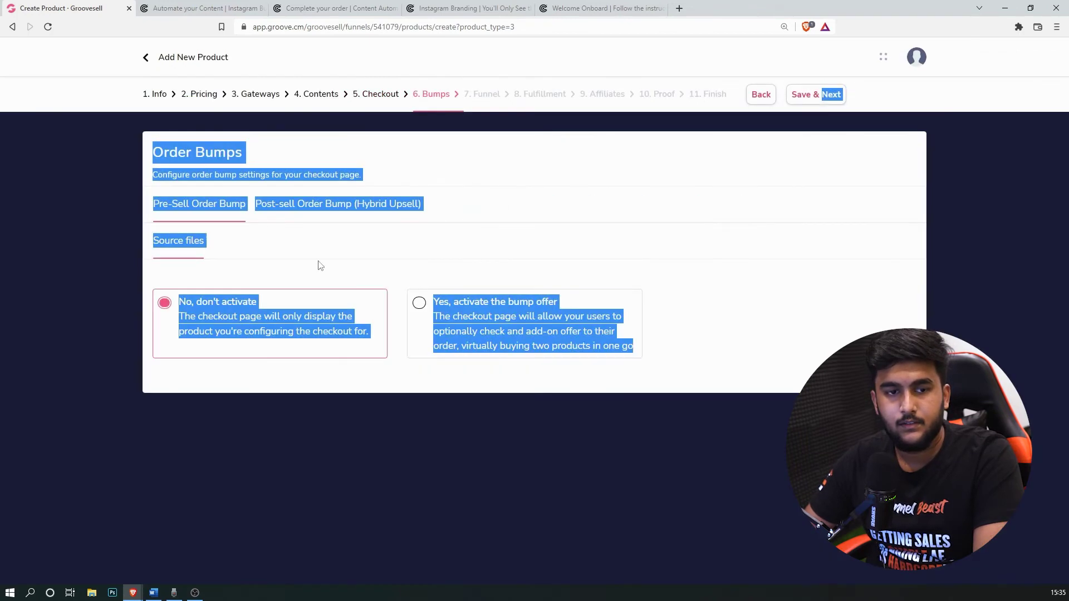
Step: Save through Bumps, Funnel, Fulfillment, Affiliates, Proof and Finish with defaults, returning to Products
{"action": "left_click", "coordinate": [570, 261]}
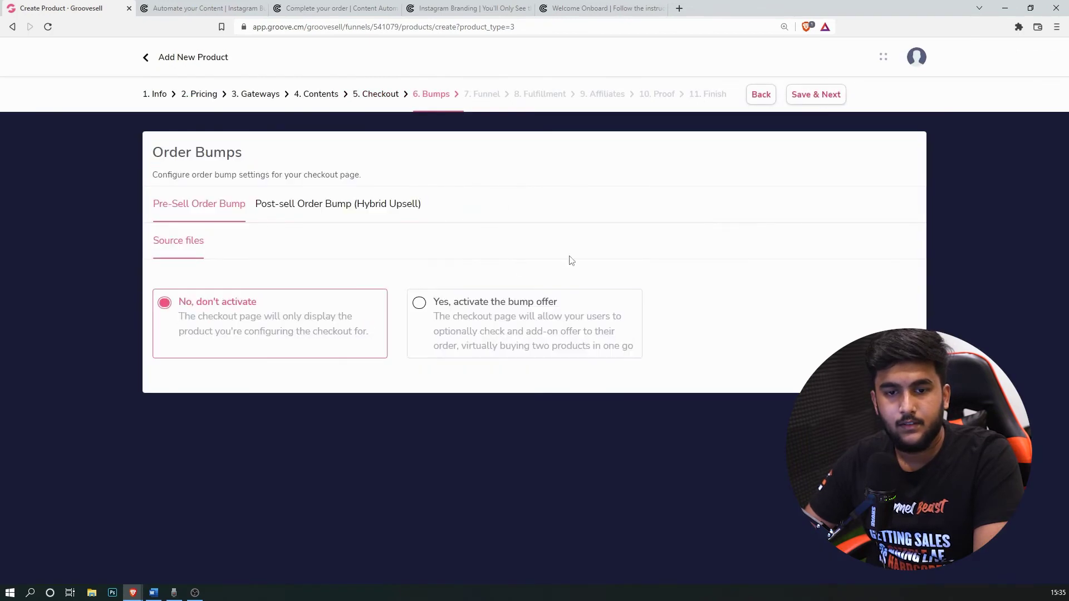
{"action": "left_click", "coordinate": [828, 94]}
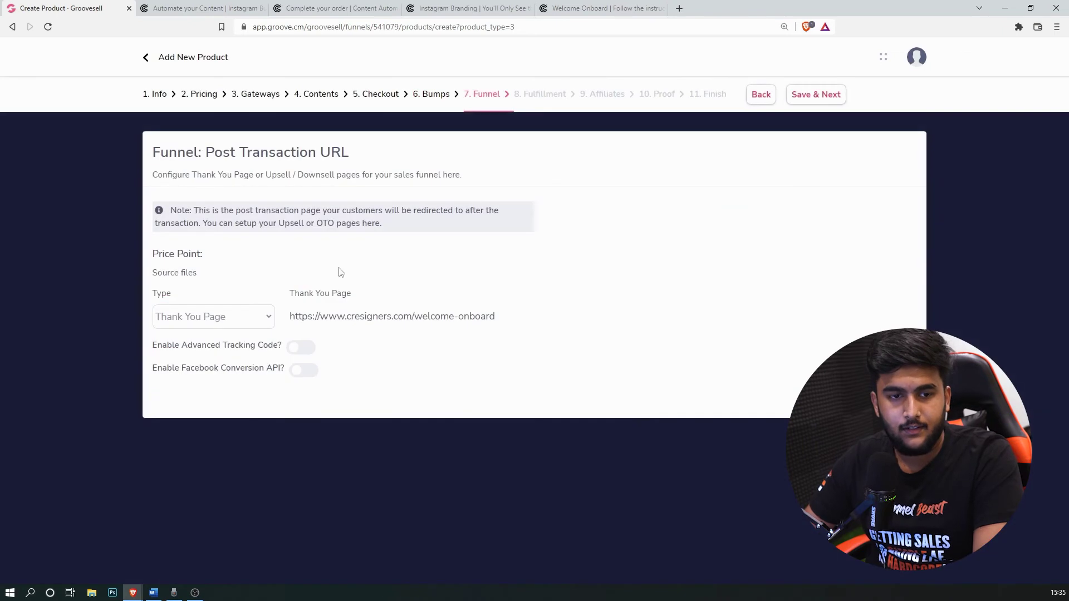
{"action": "left_click", "coordinate": [823, 94]}
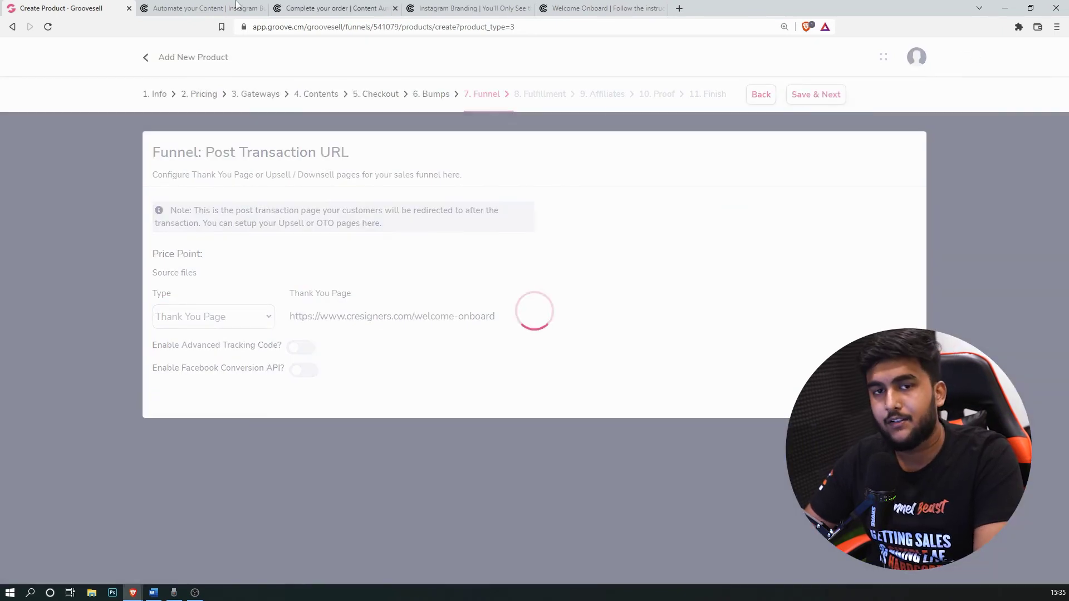
{"action": "left_click", "coordinate": [815, 99]}
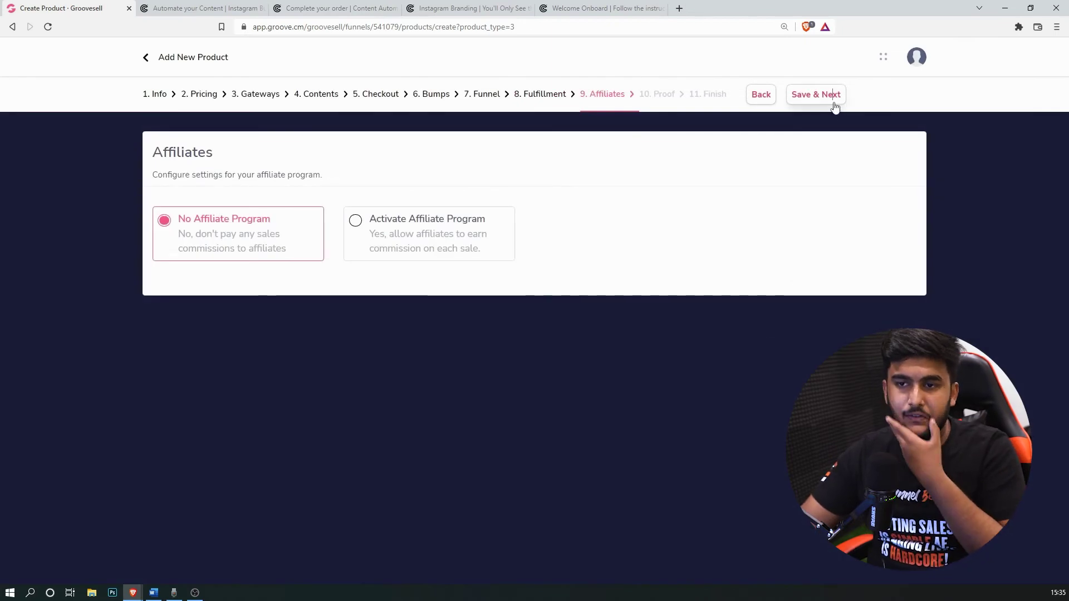
{"action": "left_click", "coordinate": [829, 104]}
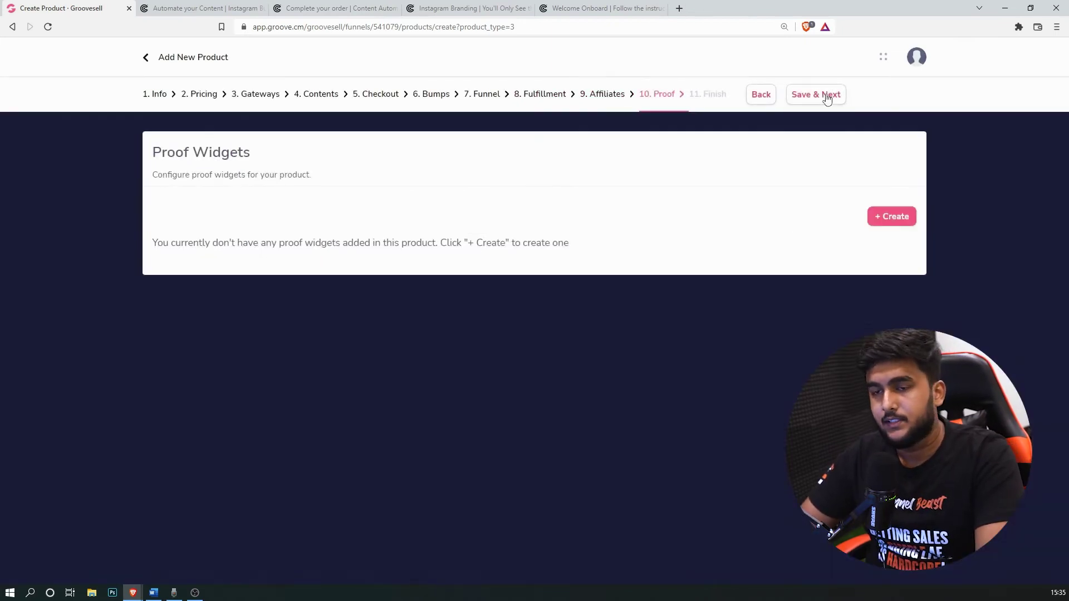
{"action": "left_click", "coordinate": [825, 95]}
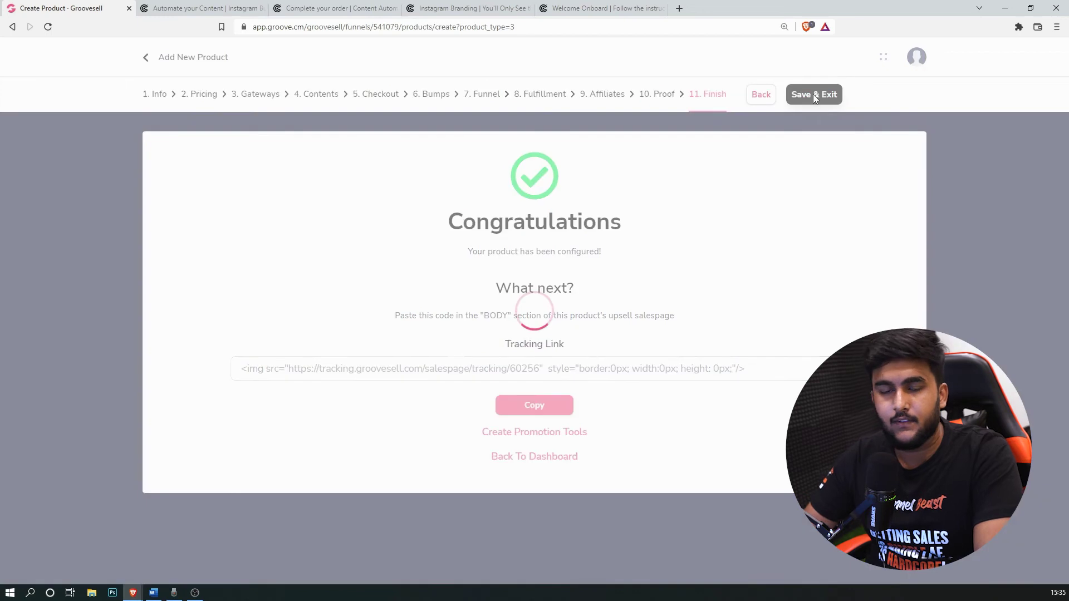
{"action": "left_click", "coordinate": [813, 95]}
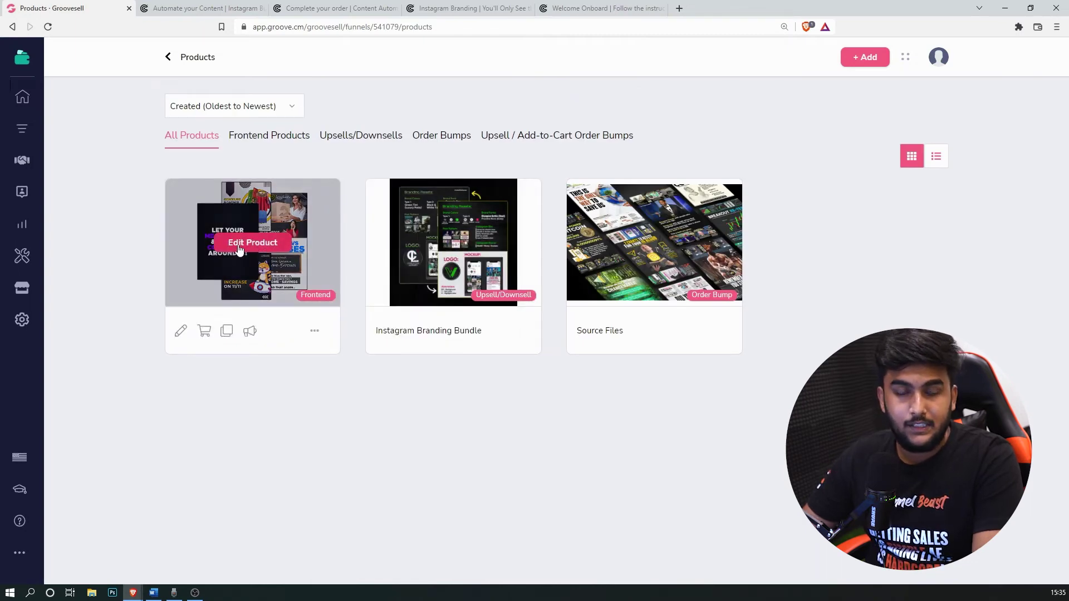
Step: On the 1 Week Trial product's Bumps step, activate the bump offer and add a pre-sell bump
{"action": "left_click", "coordinate": [239, 245]}
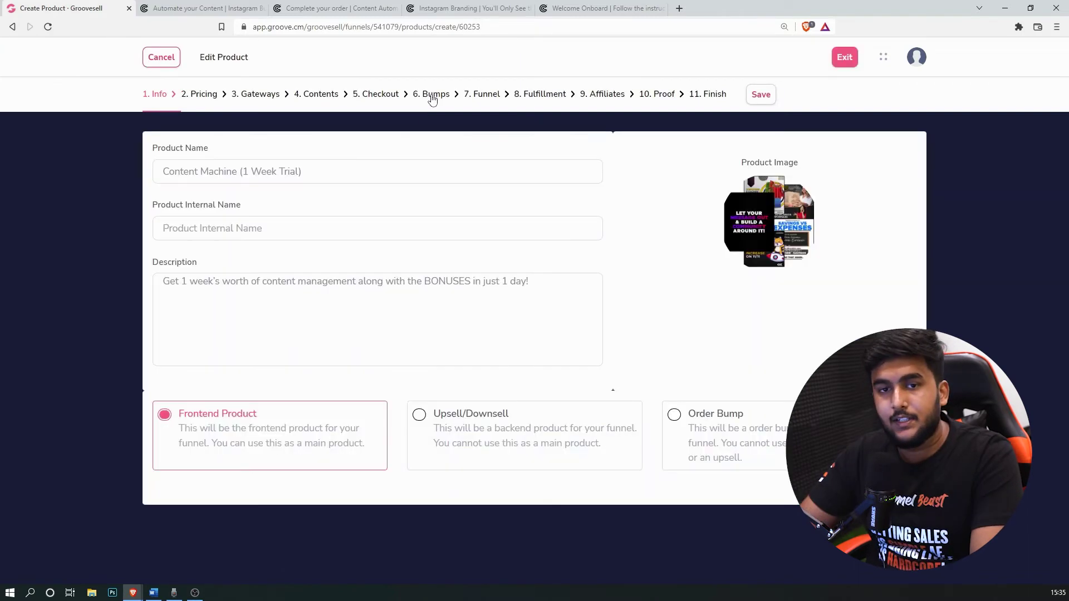
{"action": "left_click", "coordinate": [433, 98]}
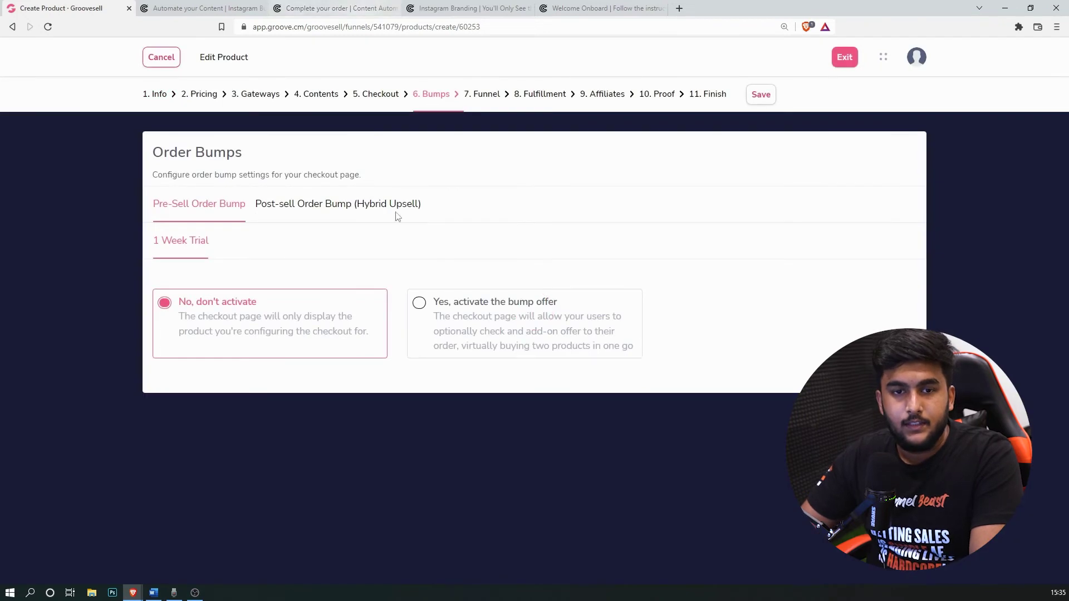
{"action": "left_click", "coordinate": [505, 330]}
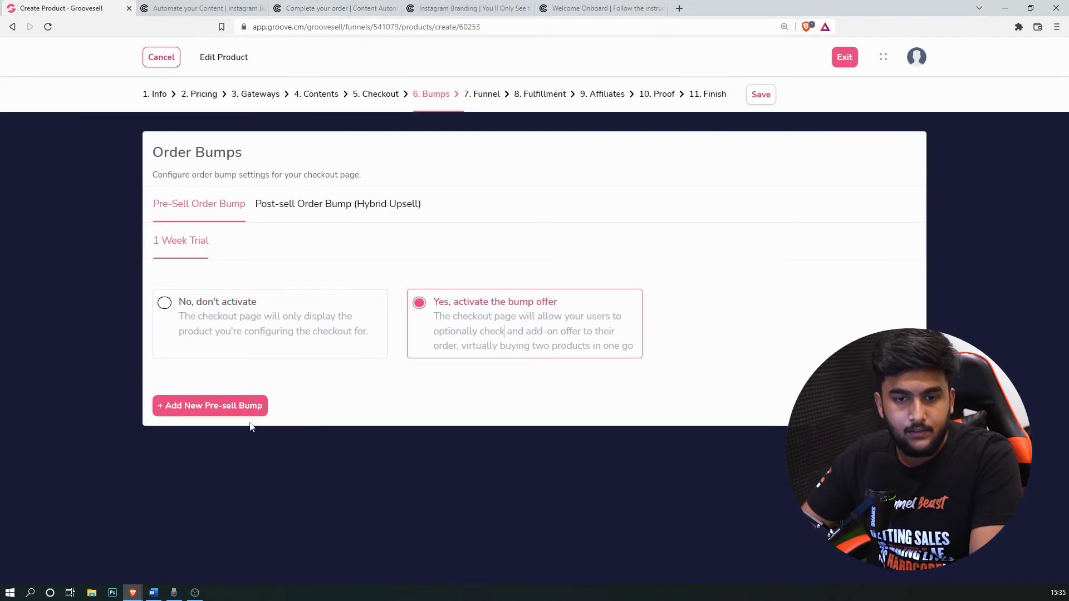
{"action": "left_click", "coordinate": [234, 405]}
{"action": "scroll", "coordinate": [480, 354], "scroll_direction": "down", "scroll_amount": 5}
{"action": "scroll", "coordinate": [232, 156], "scroll_direction": "up", "scroll_amount": 1}
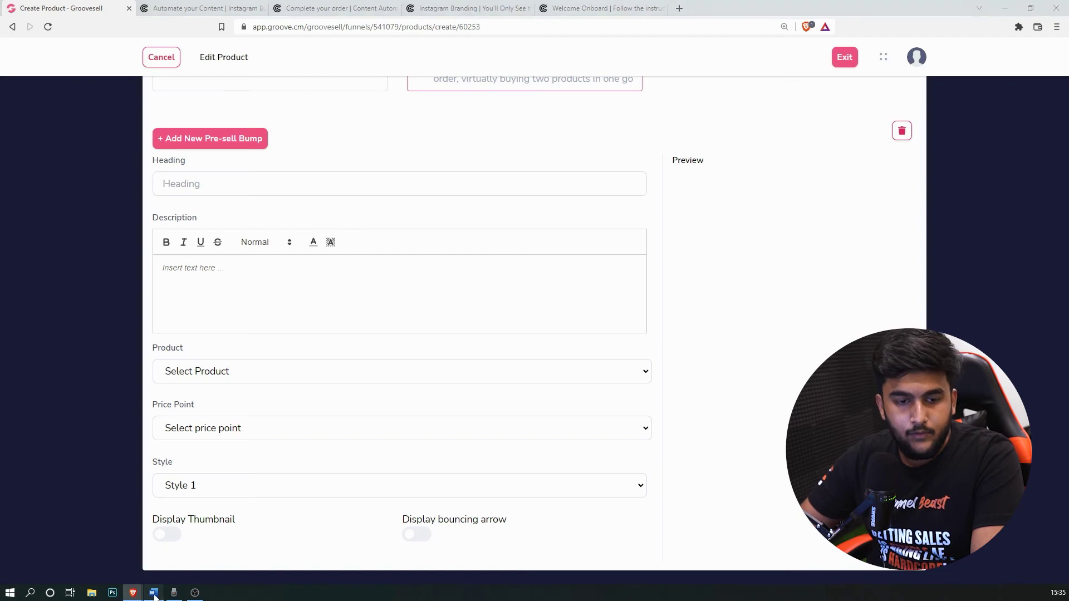
{"action": "left_click", "coordinate": [153, 593]}
Step: Copy 'Grab the Source Files' from the Word funnel copy into the bump Heading
{"action": "scroll", "coordinate": [614, 422], "scroll_direction": "down", "scroll_amount": 7}
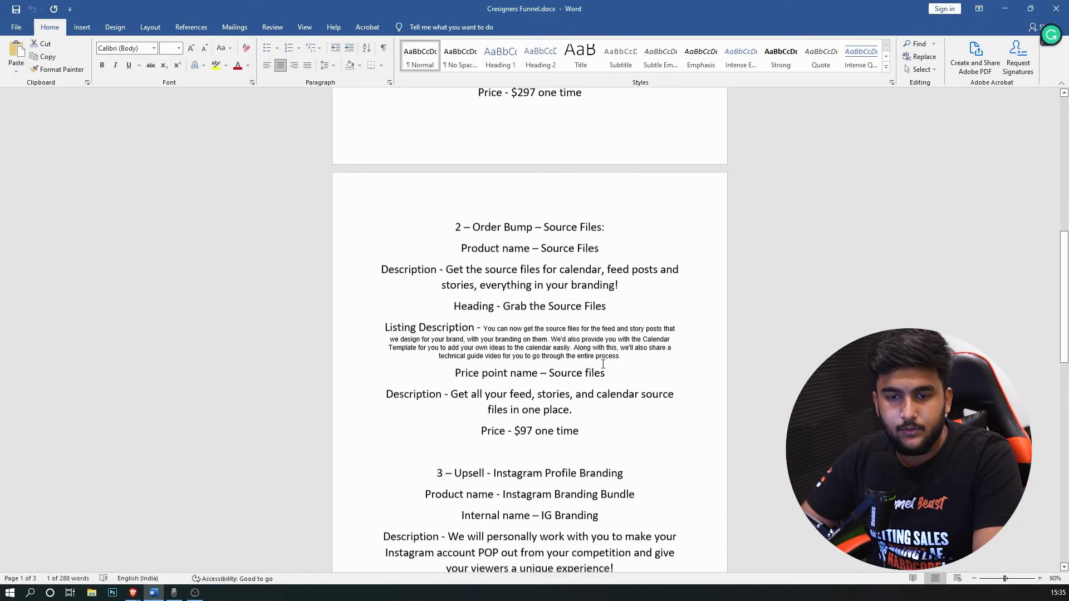
{"action": "left_click_drag", "start_coordinate": [607, 306], "coordinate": [506, 304]}
{"action": "key", "text": "ctrl+c"}
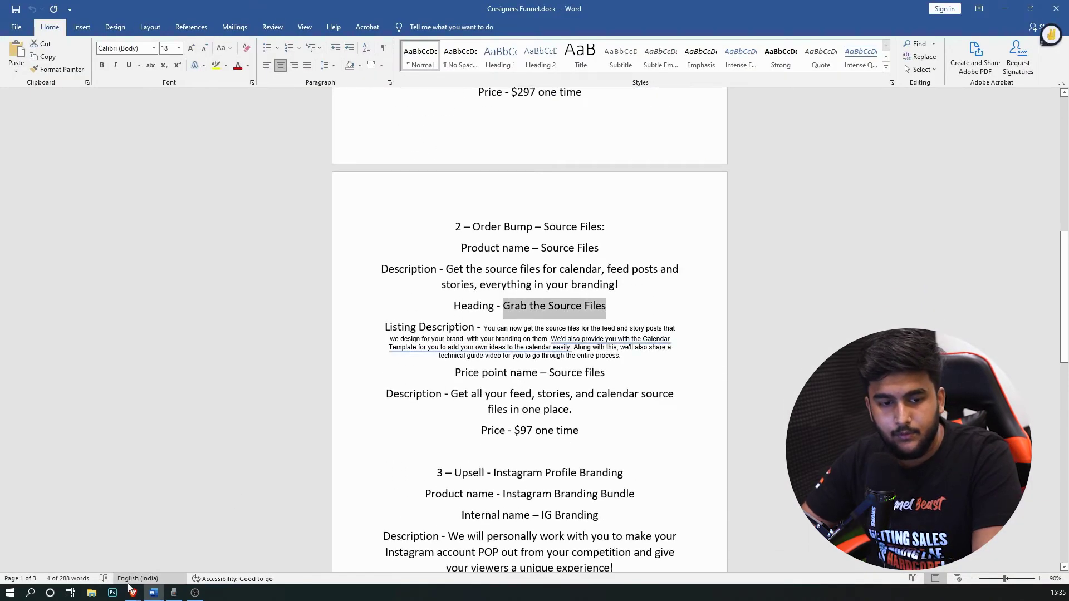
{"action": "left_click", "coordinate": [199, 549]}
{"action": "key", "text": "ctrl+v"}
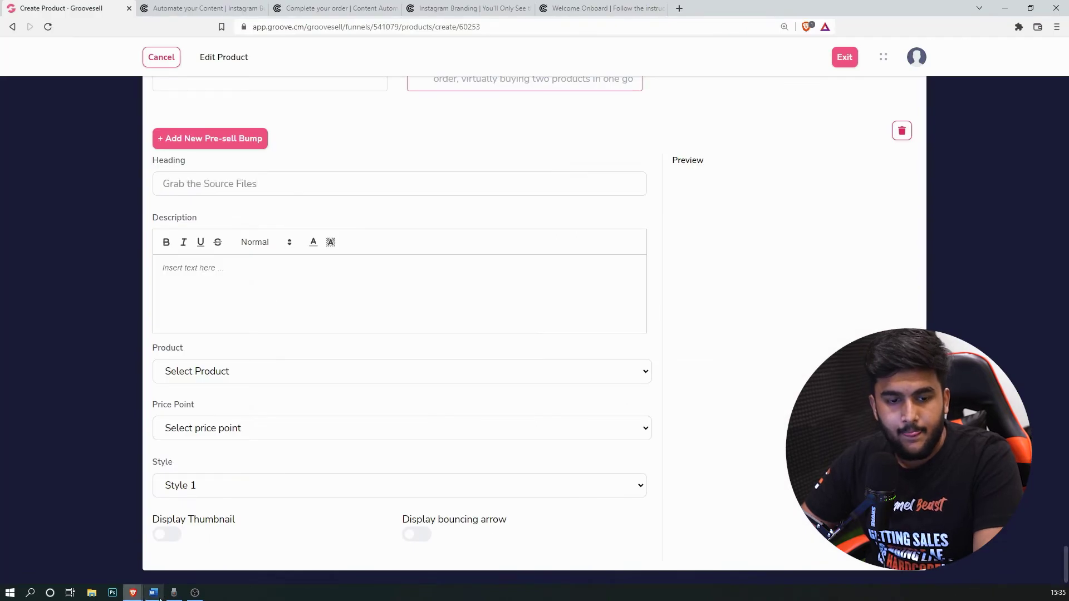
Step: Paste the Listing Description paragraph from Word into the bump Description editor
{"action": "left_click", "coordinate": [160, 595]}
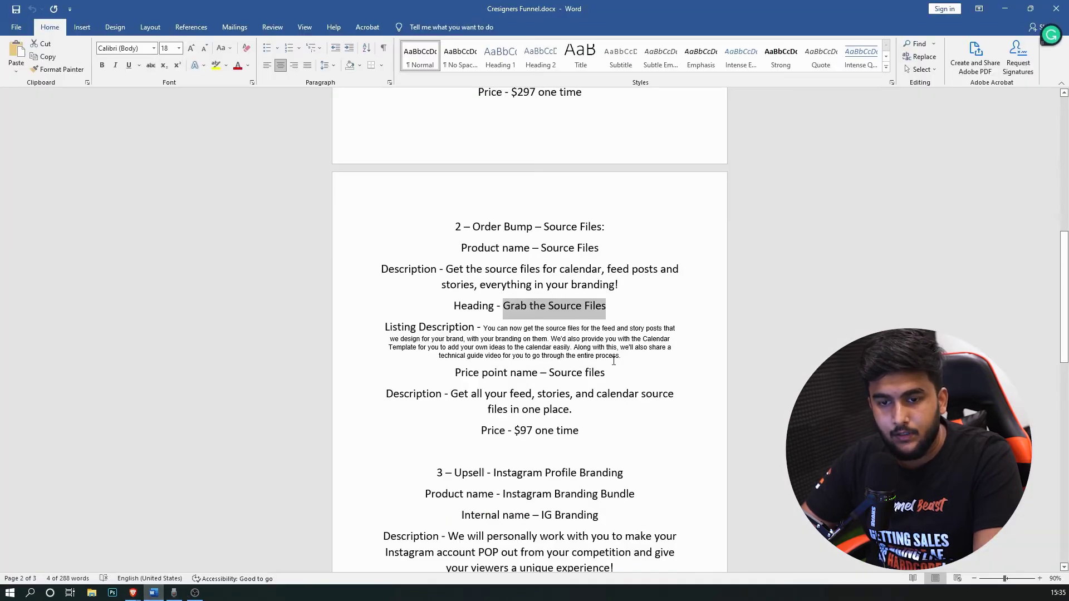
{"action": "left_click_drag", "start_coordinate": [607, 352], "coordinate": [484, 329]}
{"action": "key", "text": "ctrl+c"}
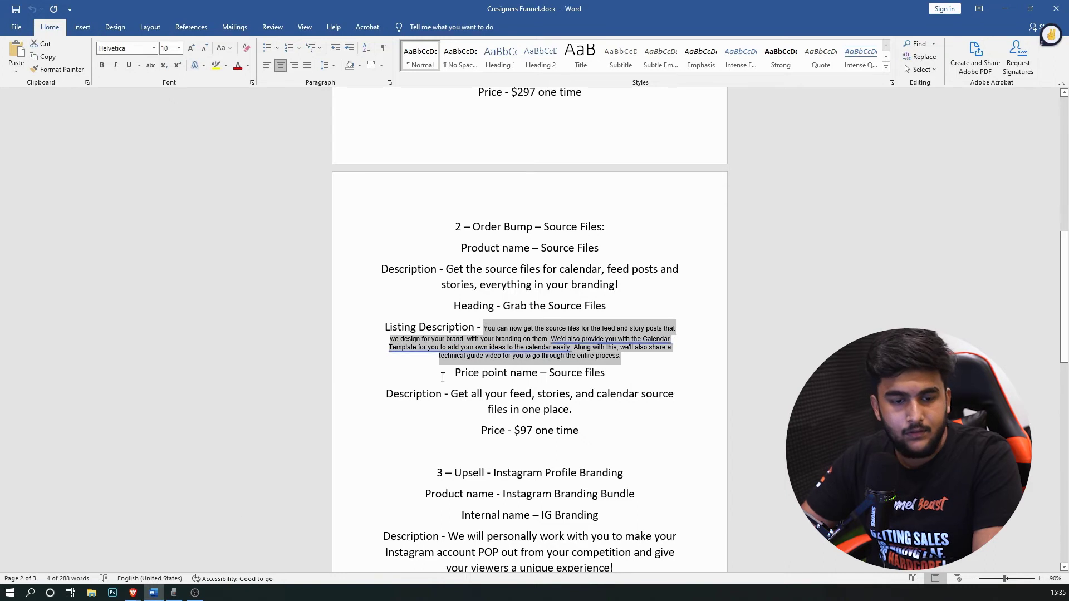
{"action": "mouse_move", "coordinate": [132, 593]}
{"action": "left_click", "coordinate": [194, 543]}
{"action": "key", "text": "ctrl+v"}
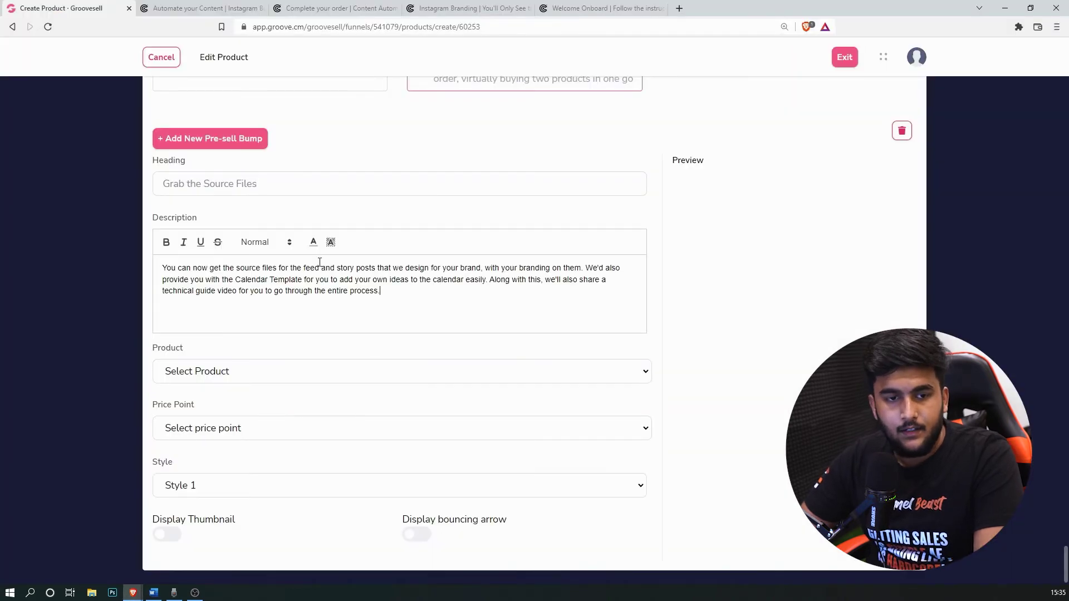
{"action": "scroll", "coordinate": [191, 423], "scroll_direction": "up", "scroll_amount": 5}
{"action": "scroll", "coordinate": [191, 423], "scroll_direction": "down", "scroll_amount": 4}
{"action": "scroll", "coordinate": [232, 371], "scroll_direction": "up", "scroll_amount": 1}
{"action": "left_click", "coordinate": [335, 8]}
Step: Compare the Source Files bump name and description on the live cresigners checkout, then return to GrooveSell
{"action": "scroll", "coordinate": [648, 236], "scroll_direction": "up", "scroll_amount": 1}
{"action": "left_click_drag", "start_coordinate": [622, 304], "coordinate": [708, 303]}
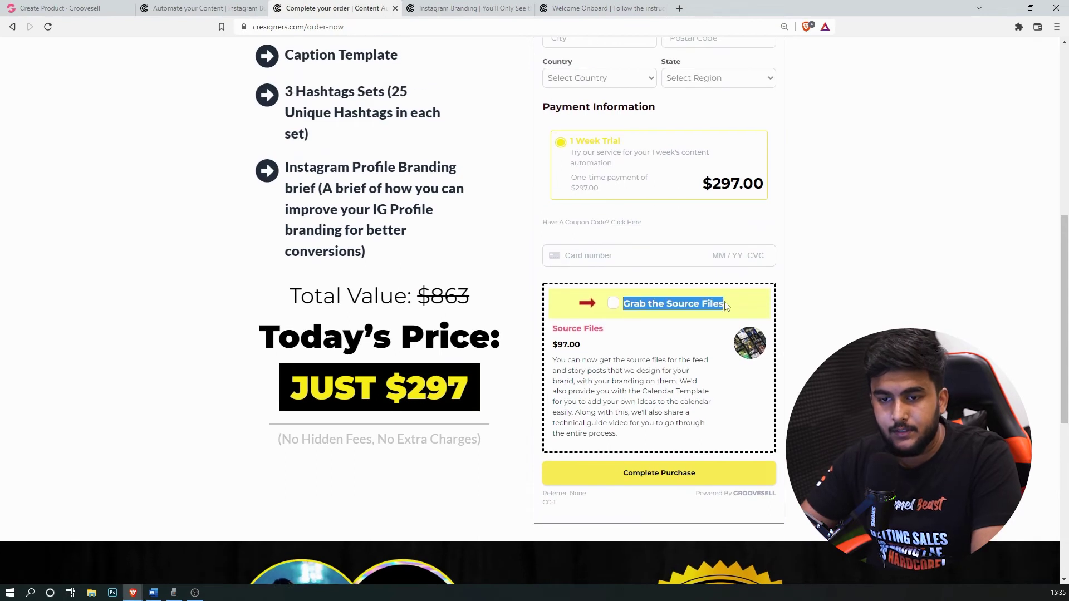
{"action": "left_click_drag", "start_coordinate": [606, 330], "coordinate": [590, 348]}
{"action": "left_click_drag", "start_coordinate": [619, 445], "coordinate": [547, 355]}
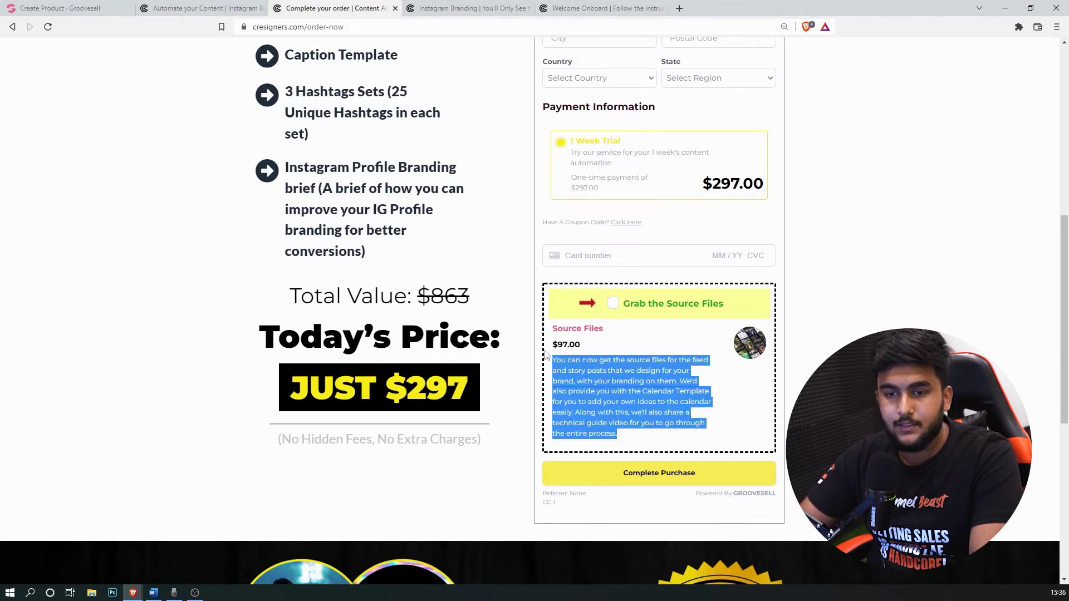
{"action": "left_click", "coordinate": [169, 4]}
{"action": "scroll", "coordinate": [334, 267], "scroll_direction": "up", "scroll_amount": 1}
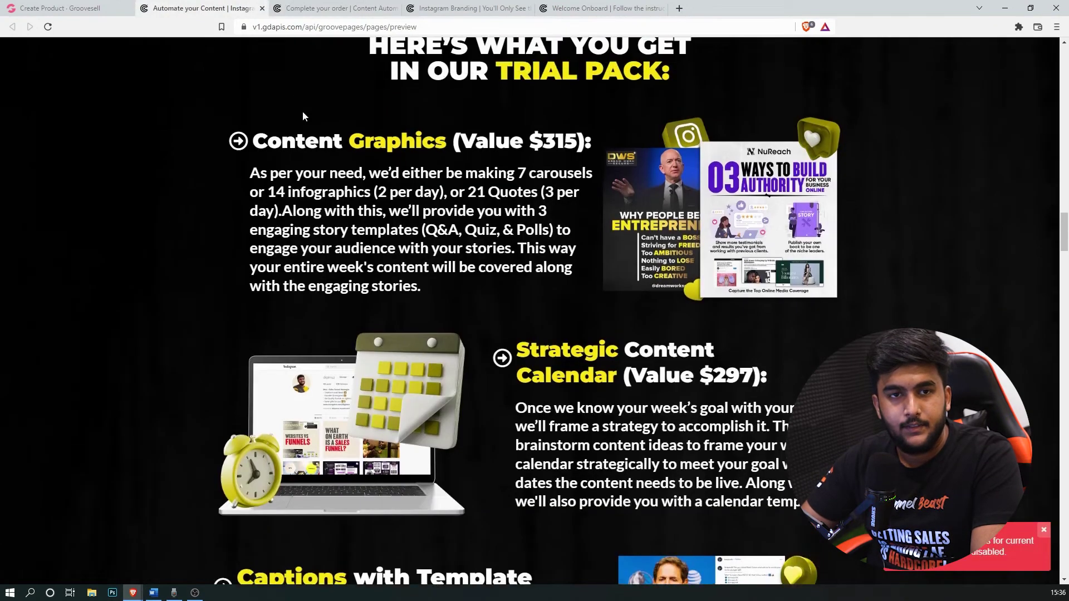
{"action": "left_click", "coordinate": [76, 6]}
{"action": "scroll", "coordinate": [357, 313], "scroll_direction": "down", "scroll_amount": 2}
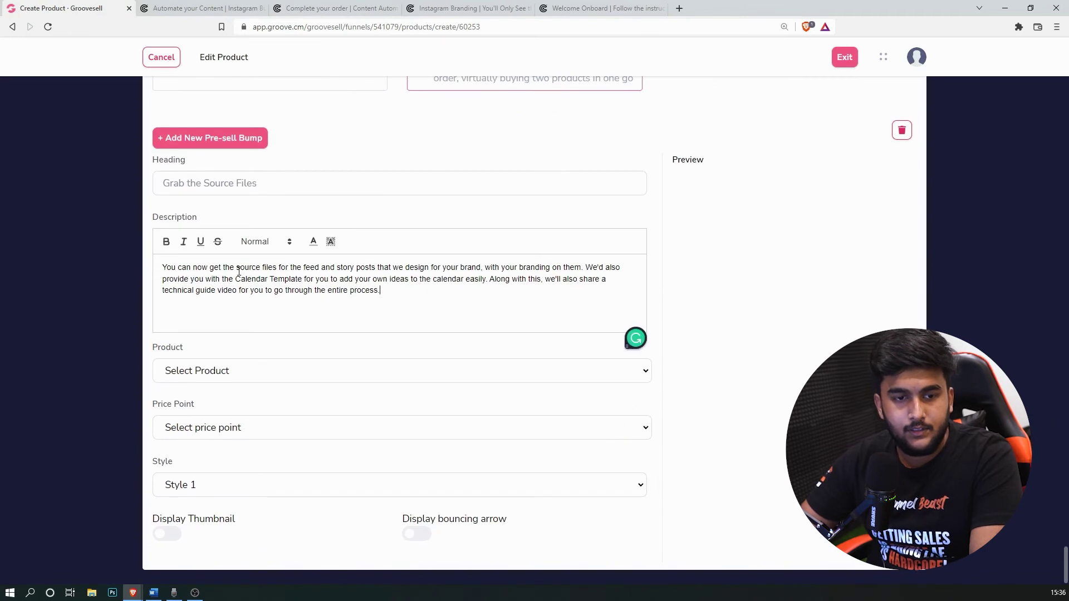
Step: Make the words 'source files' in the bump description bold (not italic)
{"action": "left_click_drag", "start_coordinate": [237, 268], "coordinate": [282, 268]}
{"action": "left_click", "coordinate": [166, 241]}
{"action": "left_click", "coordinate": [186, 245]}
{"action": "left_click", "coordinate": [421, 323]}
{"action": "left_click_drag", "start_coordinate": [281, 268], "coordinate": [236, 267]}
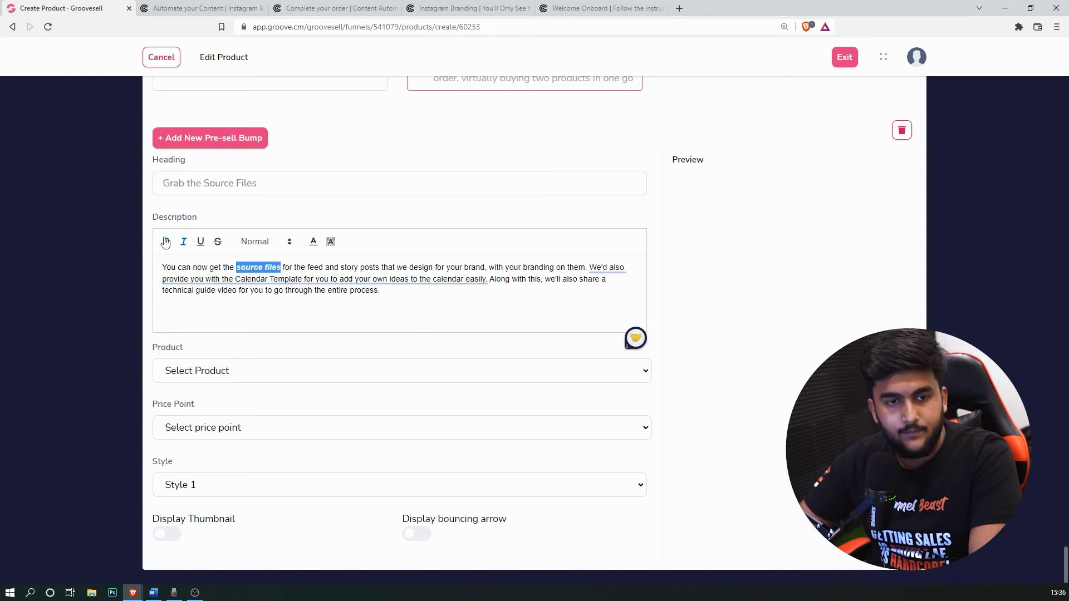
{"action": "left_click", "coordinate": [184, 241]}
{"action": "left_click", "coordinate": [424, 292]}
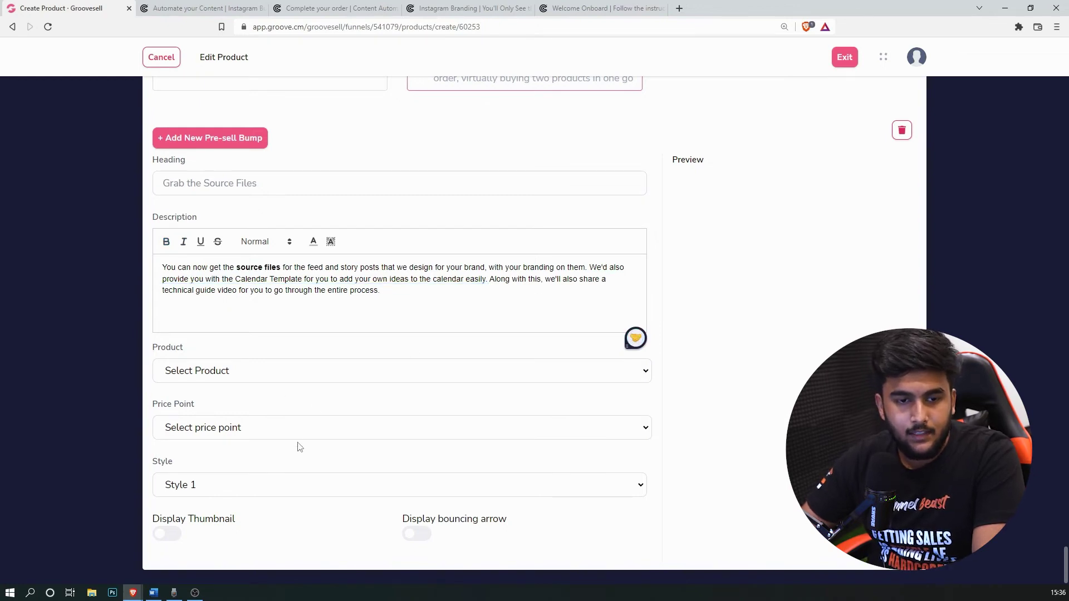
Step: Set the bump Product to Source Files and its Price Point to Source files
{"action": "left_click", "coordinate": [339, 372]}
{"action": "left_click", "coordinate": [335, 418]}
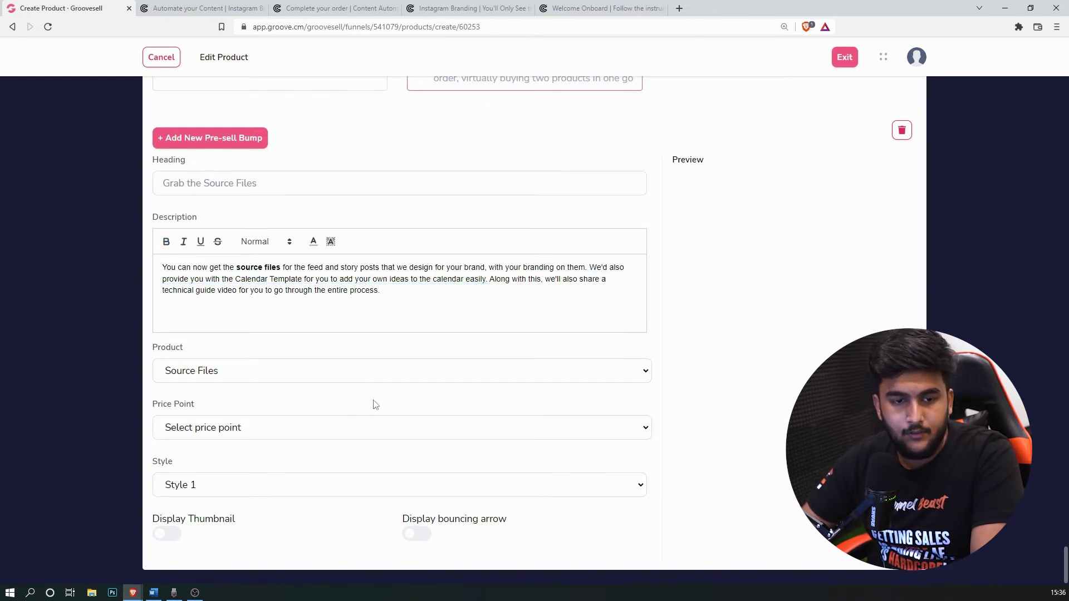
{"action": "left_click", "coordinate": [387, 435]}
{"action": "left_click", "coordinate": [383, 446]}
{"action": "left_click", "coordinate": [334, 433]}
{"action": "left_click", "coordinate": [306, 433]}
{"action": "left_click", "coordinate": [305, 432]}
{"action": "left_click", "coordinate": [305, 460]}
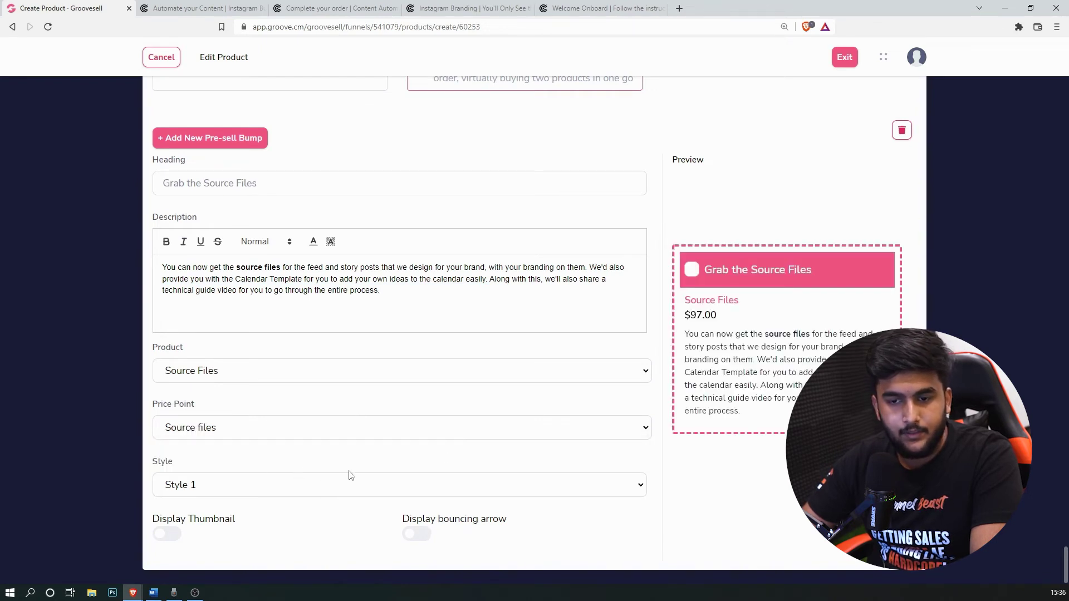
Step: Compare bump styles and settle on the yellow Style 2
{"action": "left_click", "coordinate": [496, 486]}
{"action": "left_click", "coordinate": [377, 523]}
{"action": "left_click", "coordinate": [368, 491]}
{"action": "left_click", "coordinate": [341, 532]}
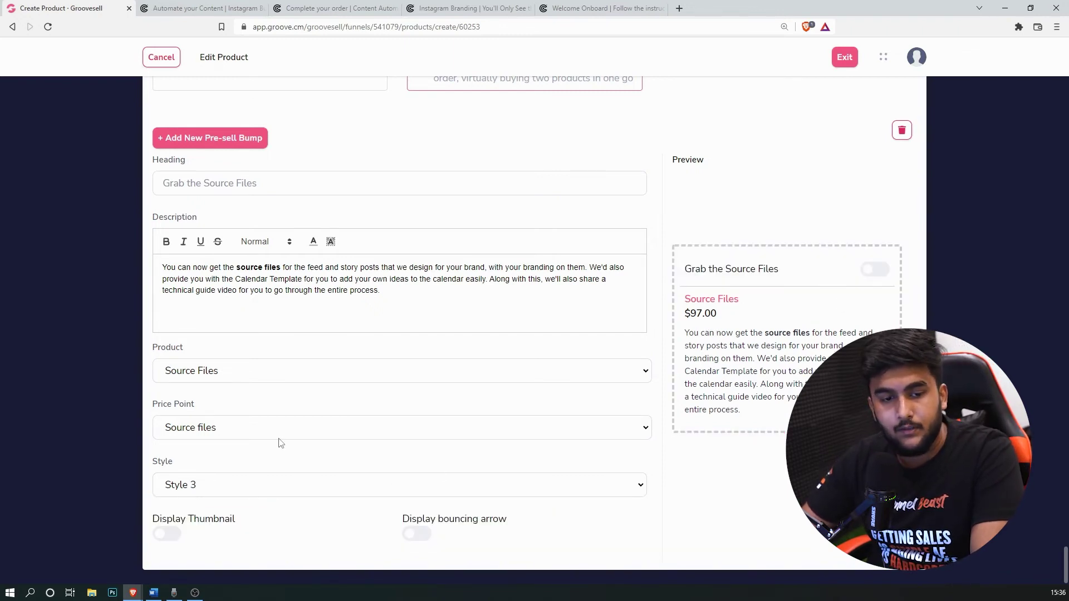
{"action": "left_click", "coordinate": [273, 494]}
{"action": "left_click", "coordinate": [267, 504]}
{"action": "left_click", "coordinate": [276, 488]}
{"action": "left_click", "coordinate": [270, 522]}
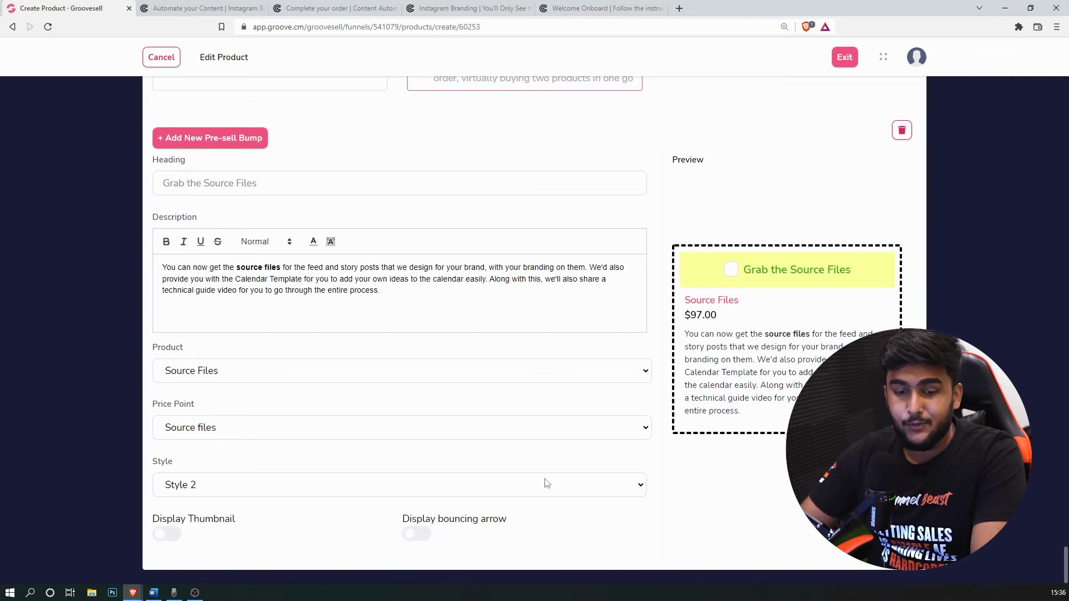
Step: Enable the thumbnail image and bouncing arrow on the bump, then save
{"action": "left_click", "coordinate": [164, 536]}
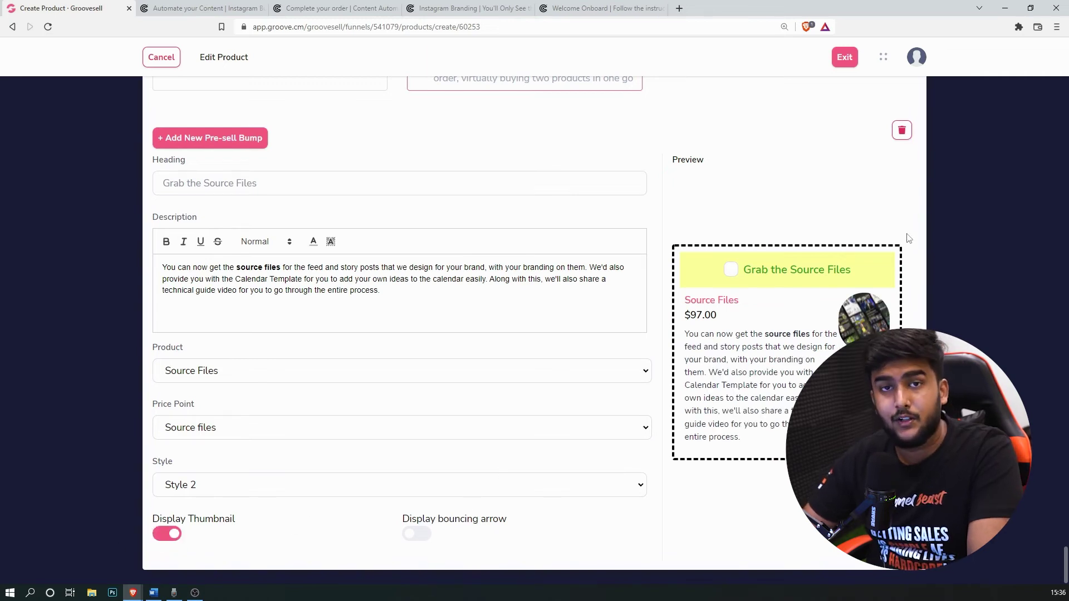
{"action": "left_click", "coordinate": [427, 519]}
{"action": "scroll", "coordinate": [829, 158], "scroll_direction": "up", "scroll_amount": 5}
{"action": "scroll", "coordinate": [834, 161], "scroll_direction": "down", "scroll_amount": 5}
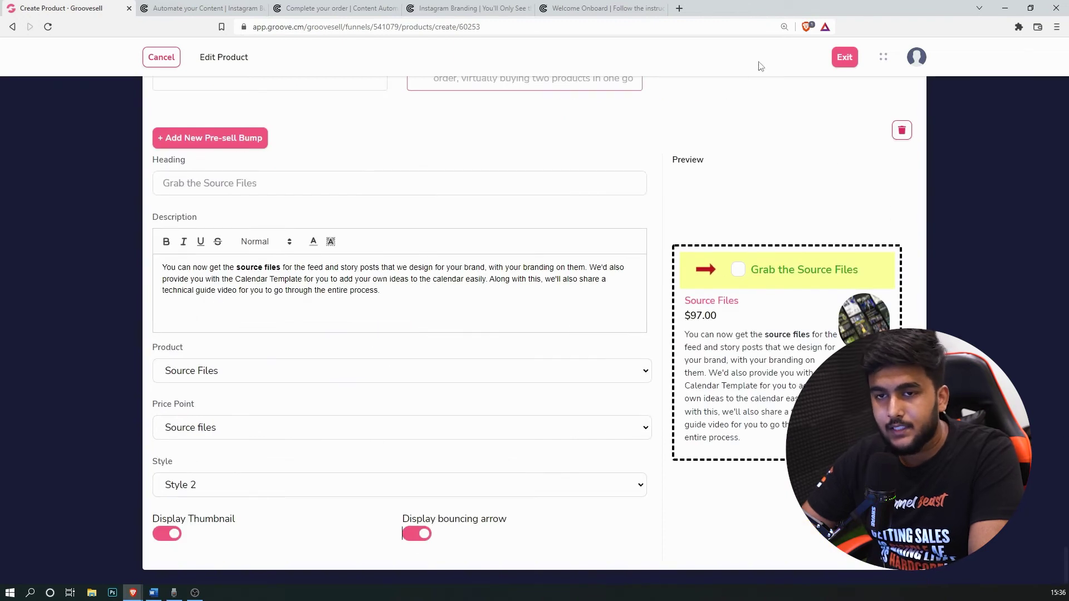
{"action": "scroll", "coordinate": [741, 152], "scroll_direction": "up", "scroll_amount": 5}
{"action": "left_click", "coordinate": [761, 95]}
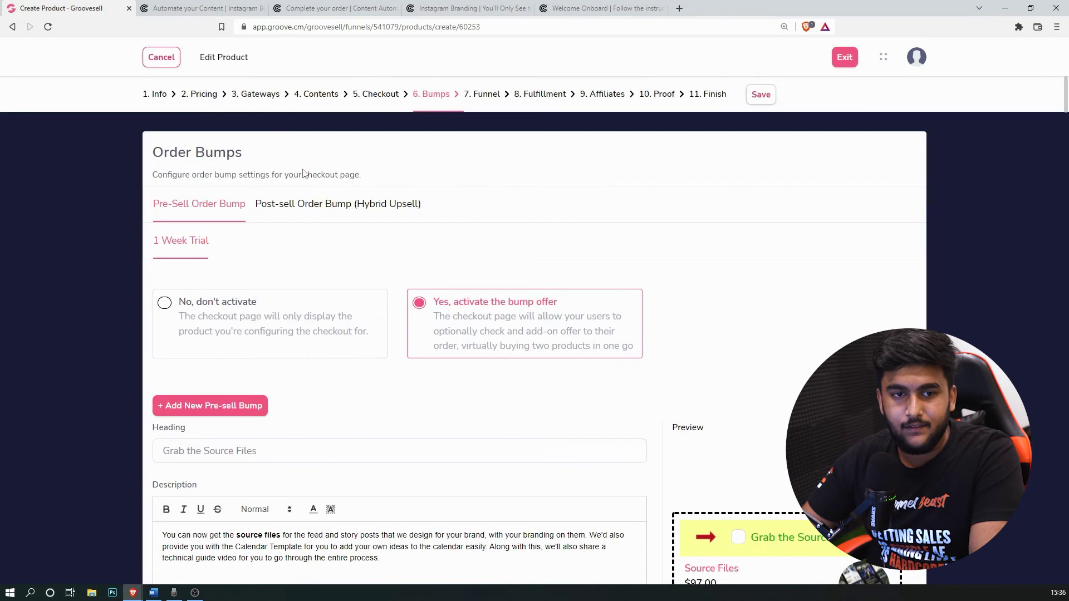
Step: Exit the Edit Product page back to the Product Funnels list
{"action": "left_click", "coordinate": [843, 57]}
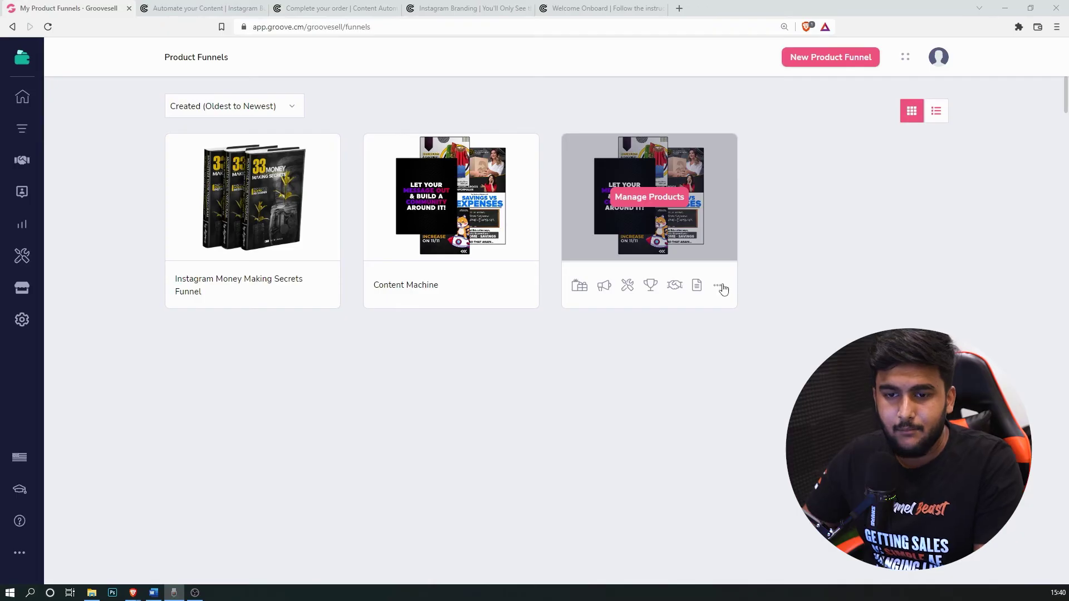
Step: Choose Make Live from the Content Machine Trial funnel's '...' menu
{"action": "left_click", "coordinate": [719, 286]}
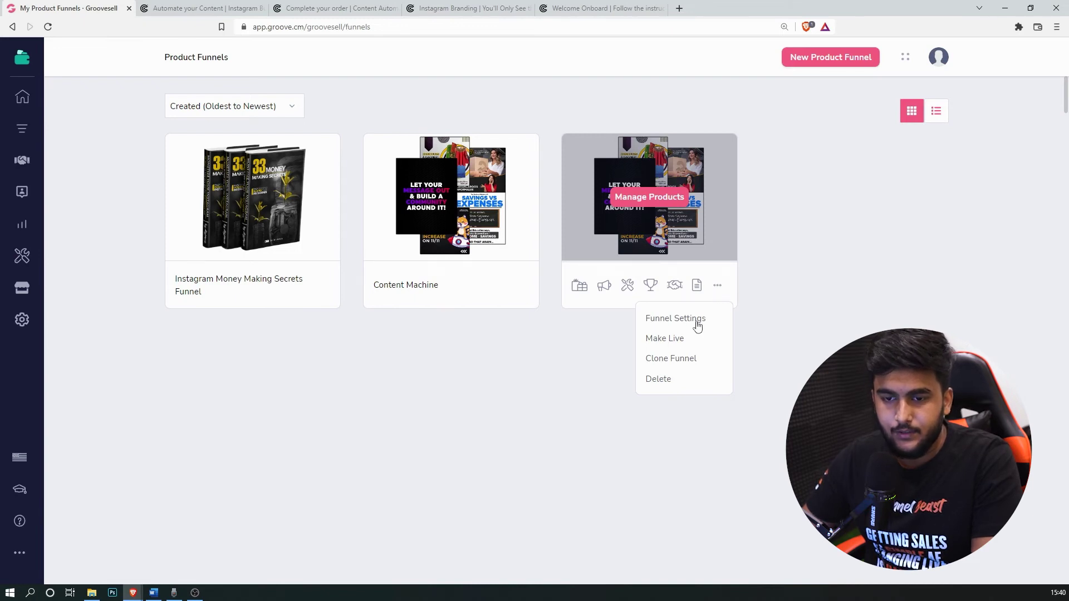
{"action": "left_click", "coordinate": [666, 338]}
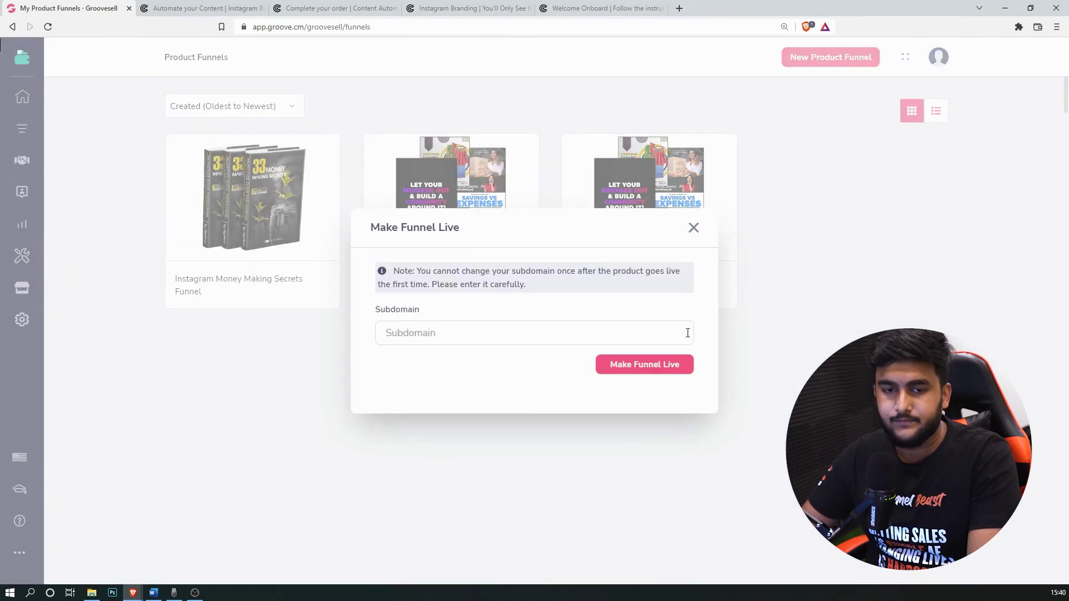
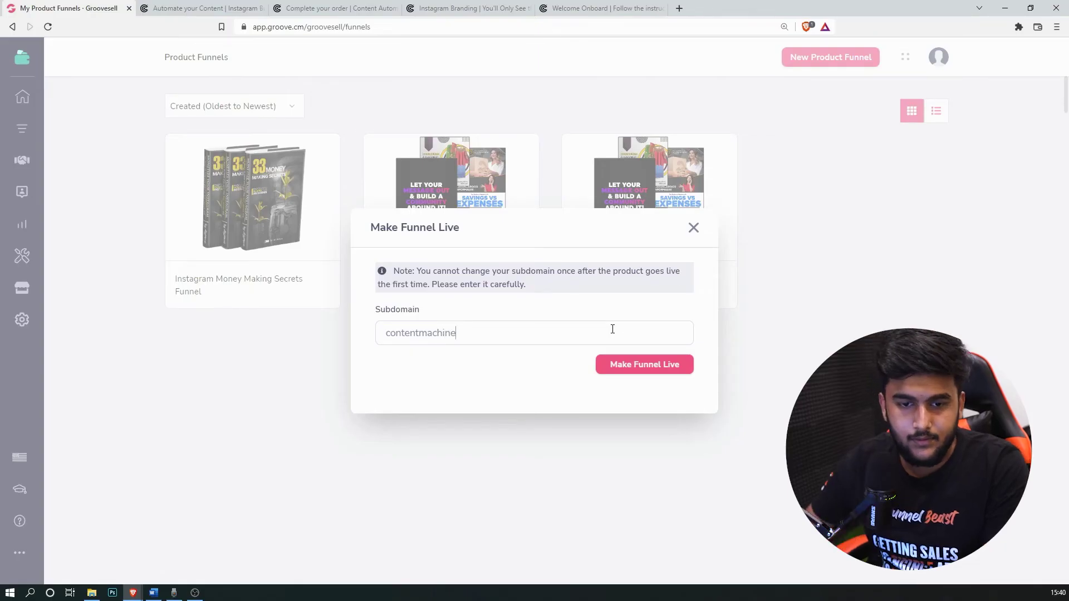
Step: Publish the Content Machine Trial funnel on the contentmachine subdomain and open its products
{"action": "left_click", "coordinate": [640, 363]}
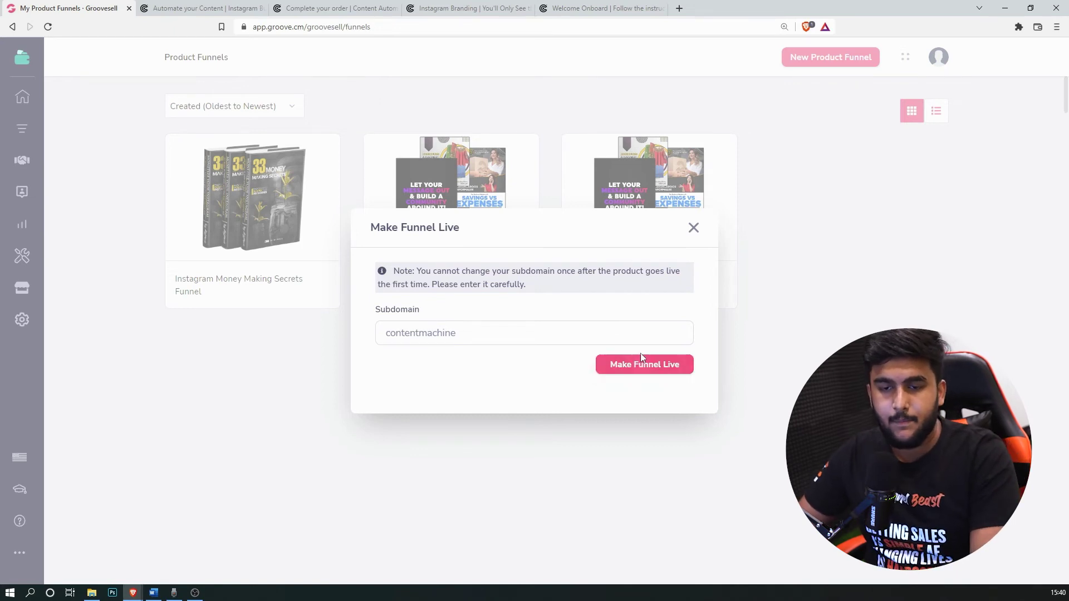
{"action": "left_click", "coordinate": [653, 371]}
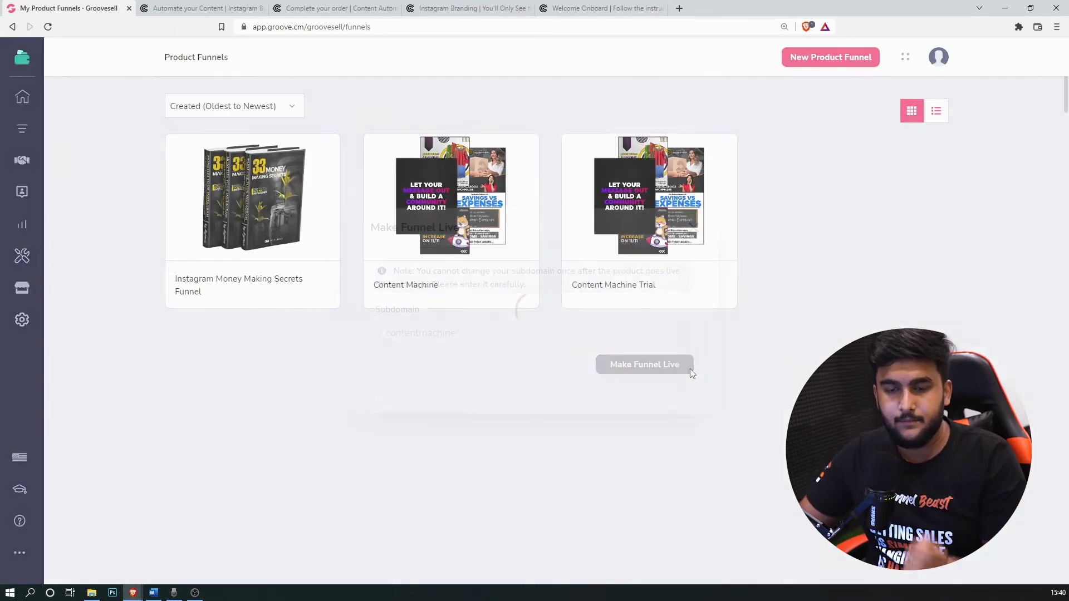
{"action": "mouse_move", "coordinate": [669, 225]}
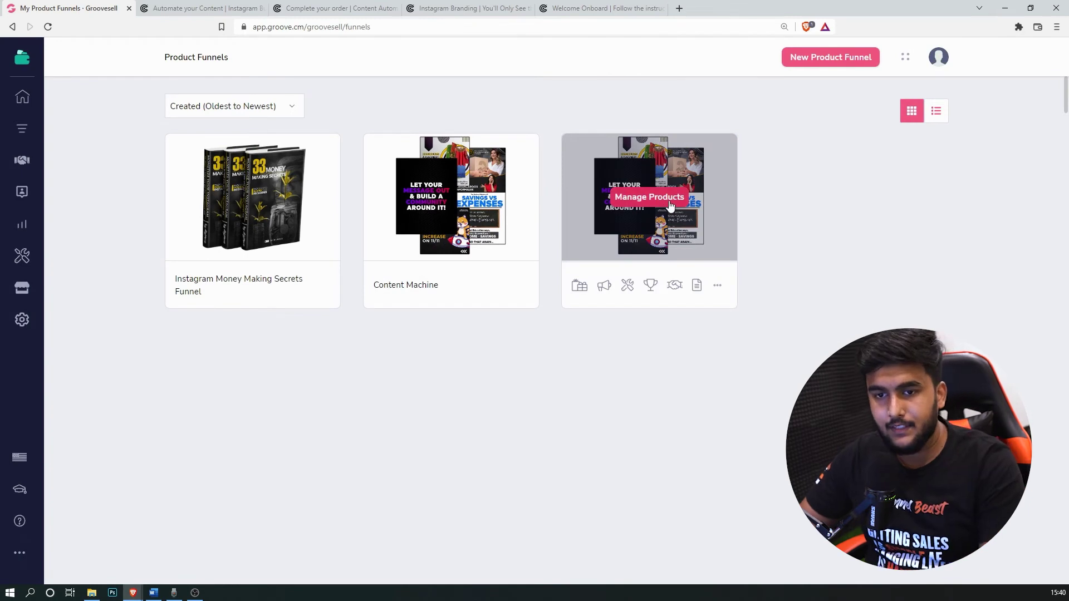
{"action": "left_click", "coordinate": [670, 206]}
{"action": "mouse_move", "coordinate": [206, 333]}
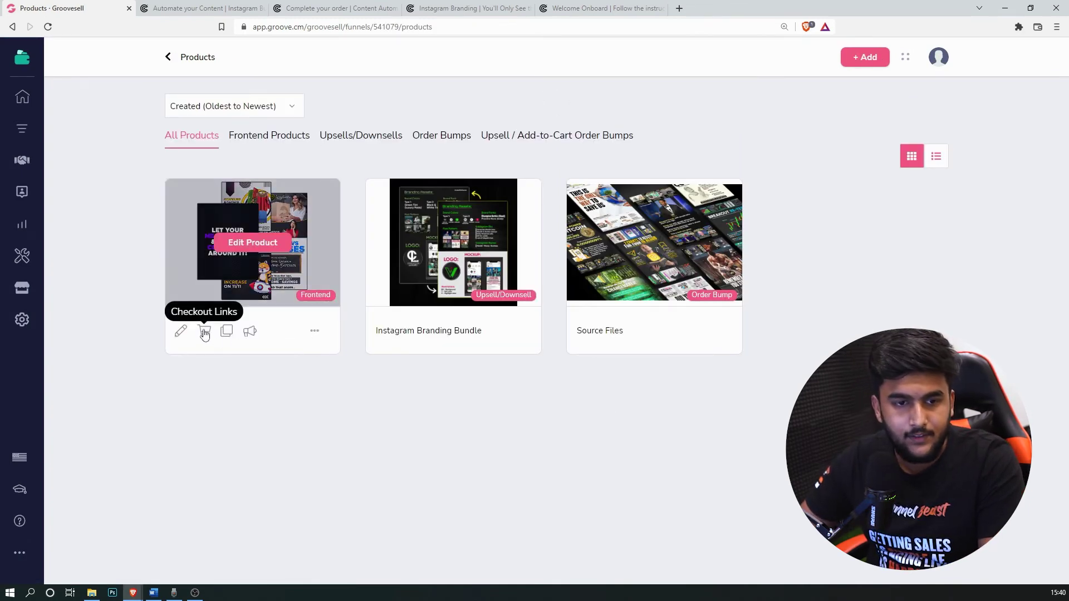
Step: Create a frontend checkout link named 'Content Machine (1 Week Trial - DFY Content Automation)'
{"action": "left_click", "coordinate": [204, 332]}
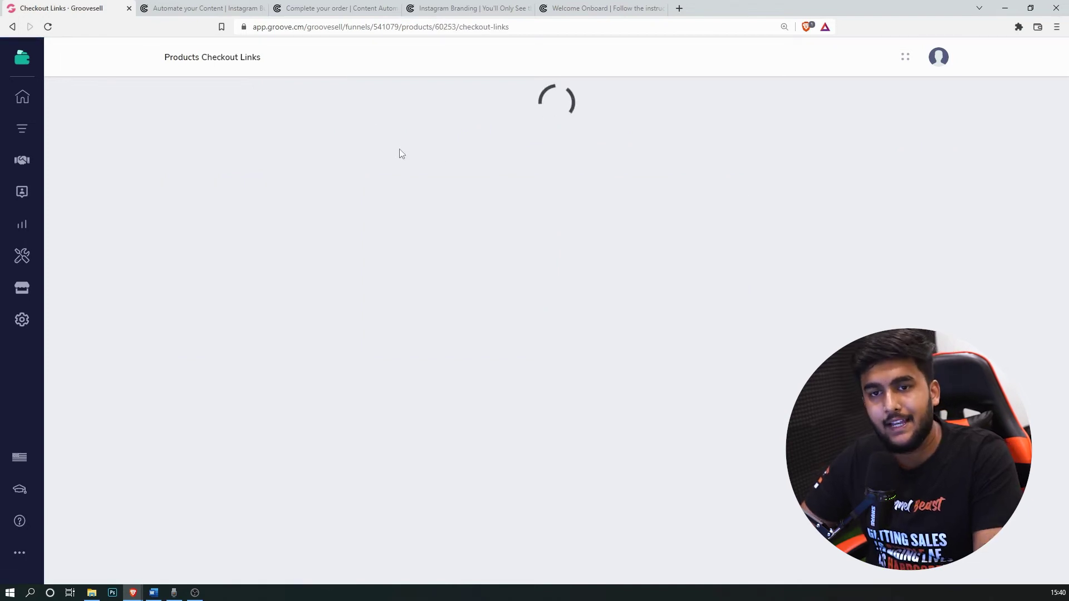
{"action": "left_click", "coordinate": [926, 94]}
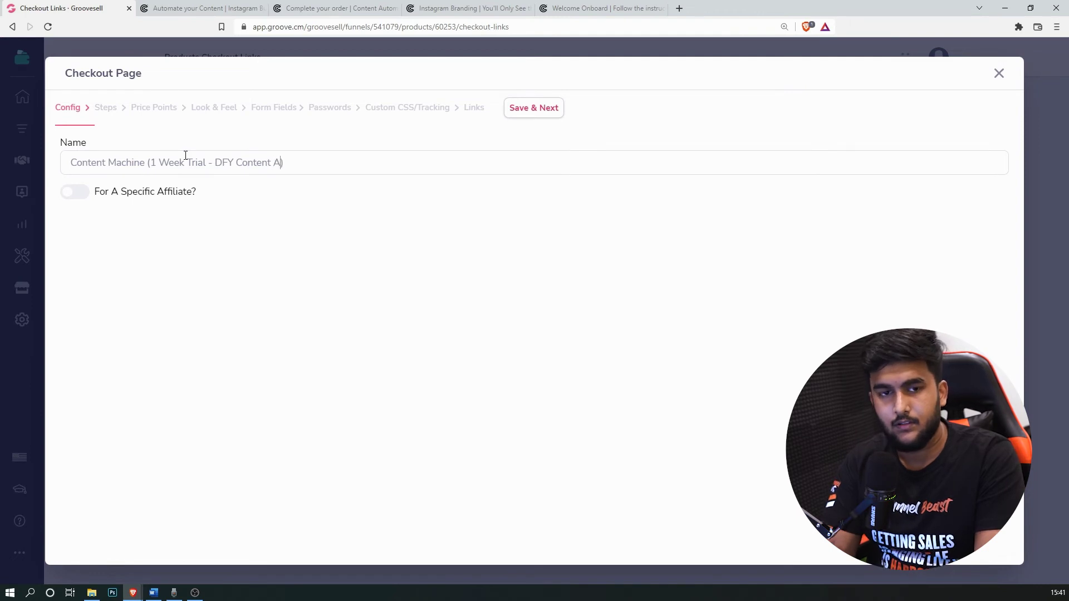
{"action": "type", "text": "ion)"}
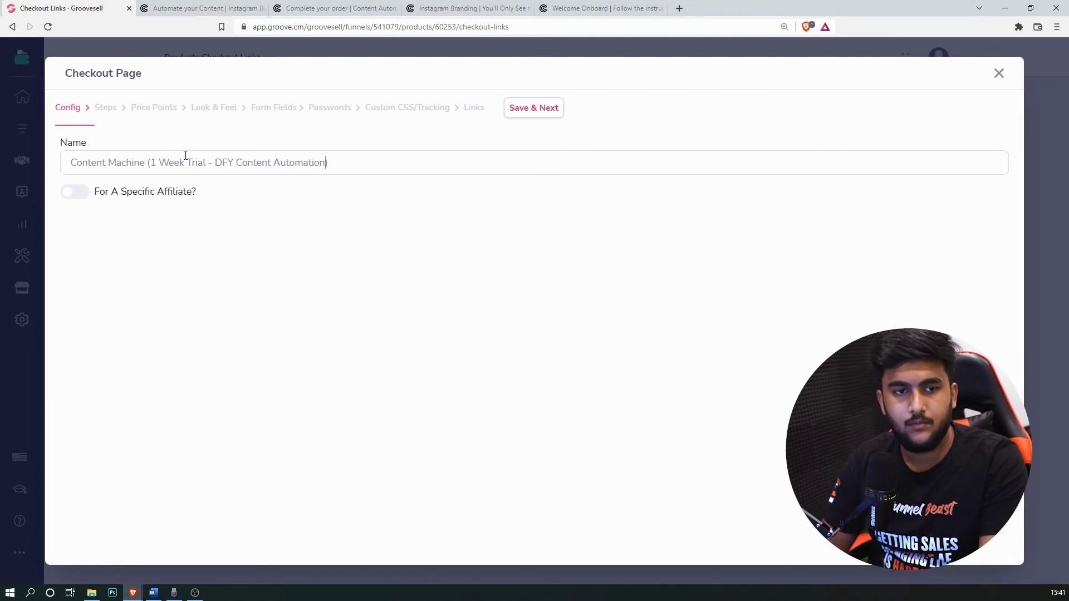
{"action": "left_click", "coordinate": [533, 110]}
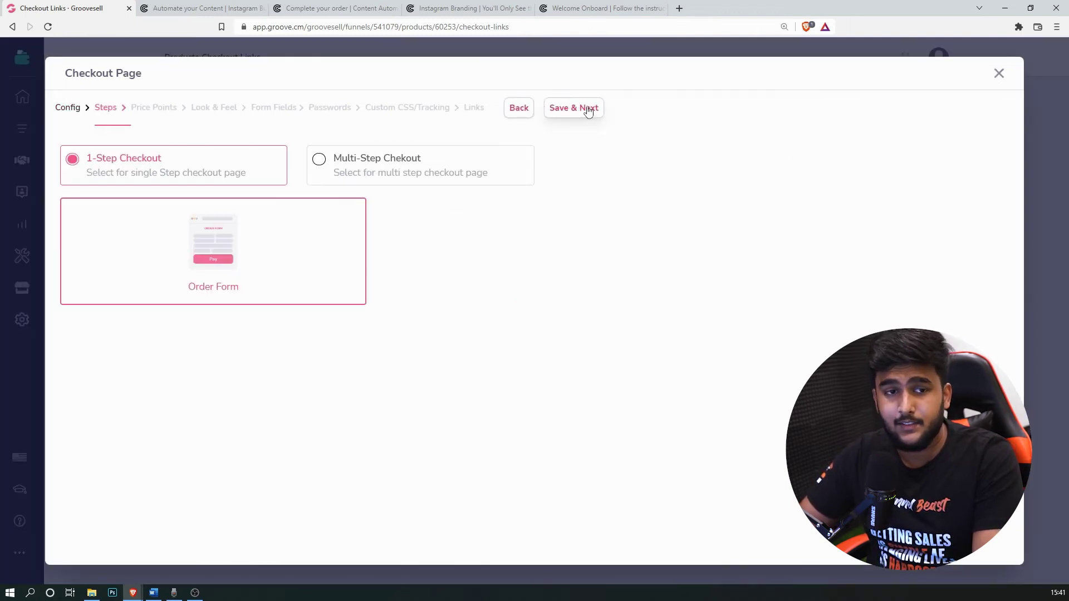
Step: Keep 1-Step Checkout, not Multi-Step, with all price points enabled, advancing to Look & Feel
{"action": "left_click", "coordinate": [589, 110]}
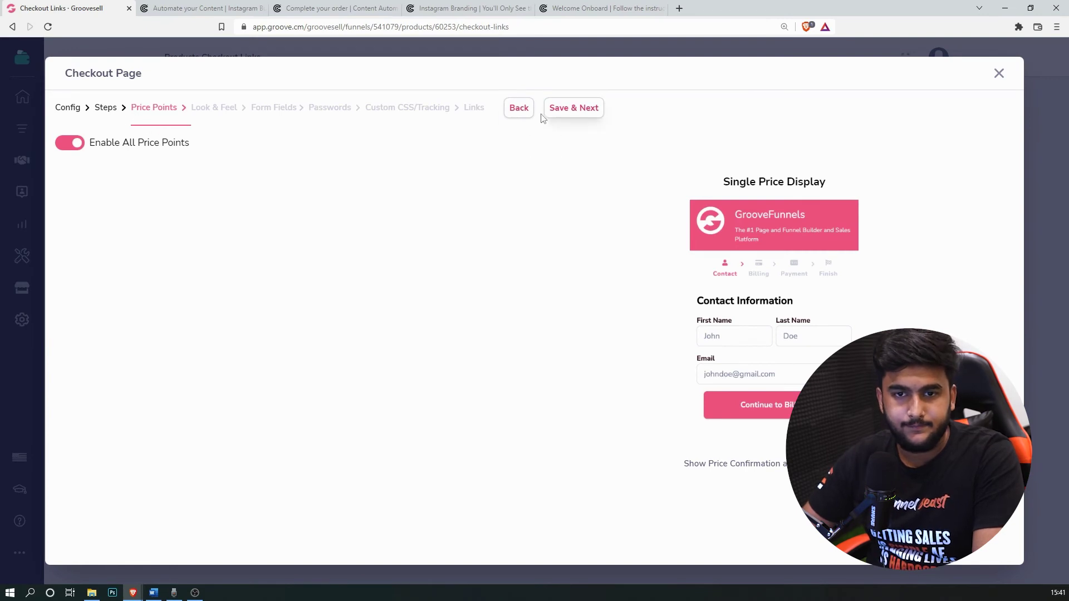
{"action": "left_click", "coordinate": [519, 108]}
{"action": "left_click", "coordinate": [425, 175]}
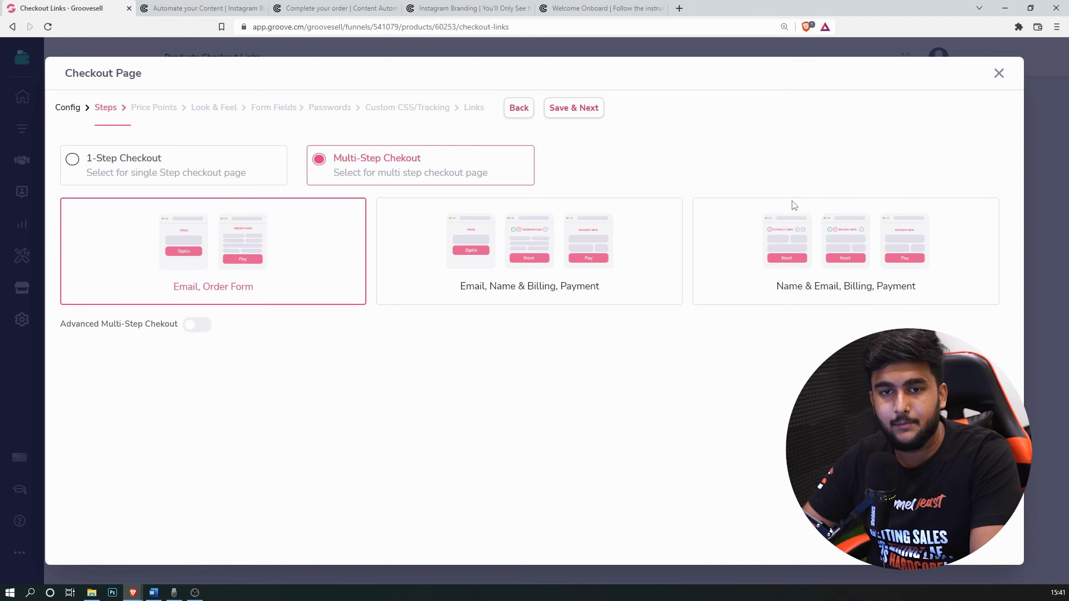
{"action": "left_click", "coordinate": [191, 177]}
{"action": "left_click", "coordinate": [566, 117]}
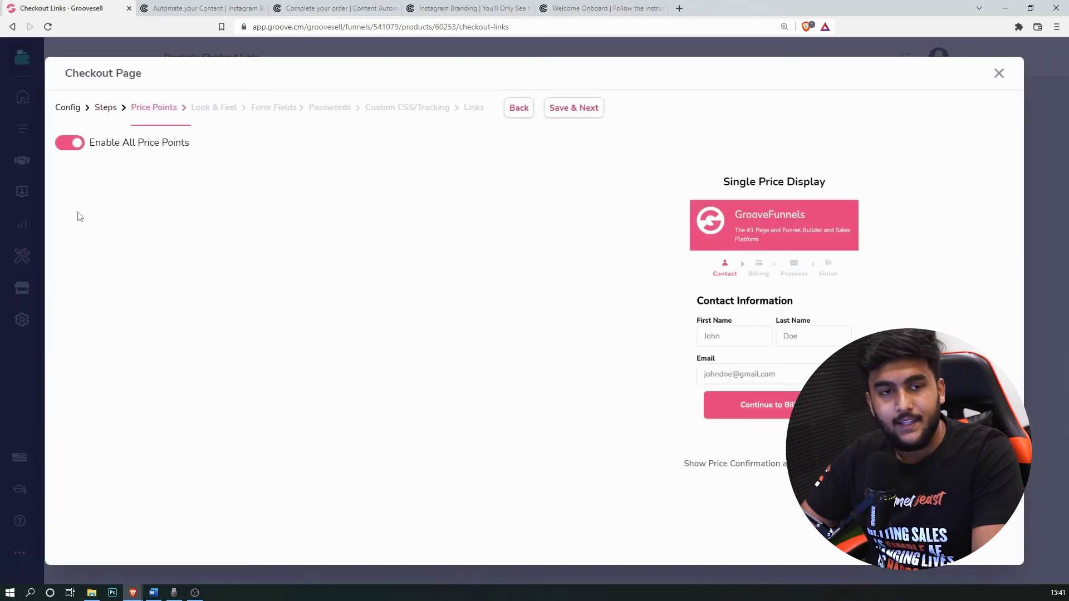
{"action": "left_click", "coordinate": [557, 112]}
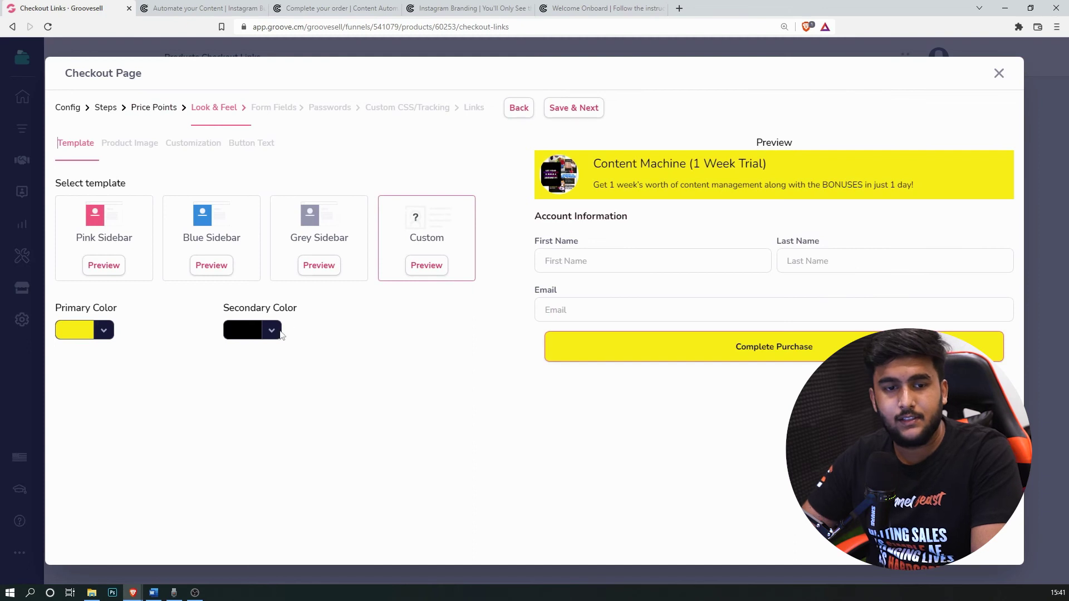
Step: Review the secondary and primary colour choices, viewing the primary colour as hex
{"action": "left_click", "coordinate": [253, 332]}
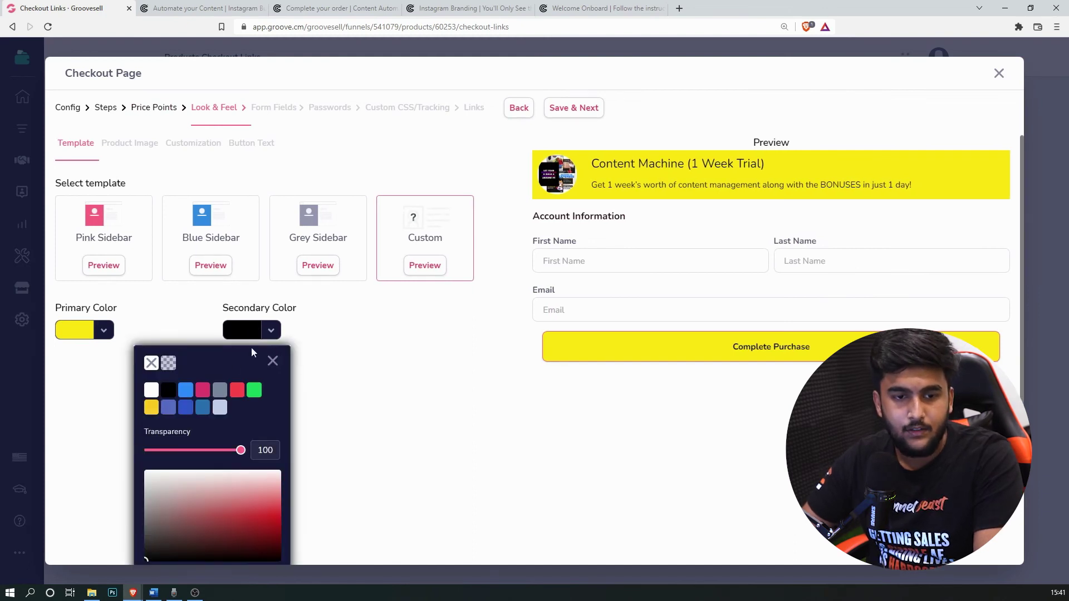
{"action": "left_click", "coordinate": [228, 332]}
{"action": "left_click", "coordinate": [80, 331]}
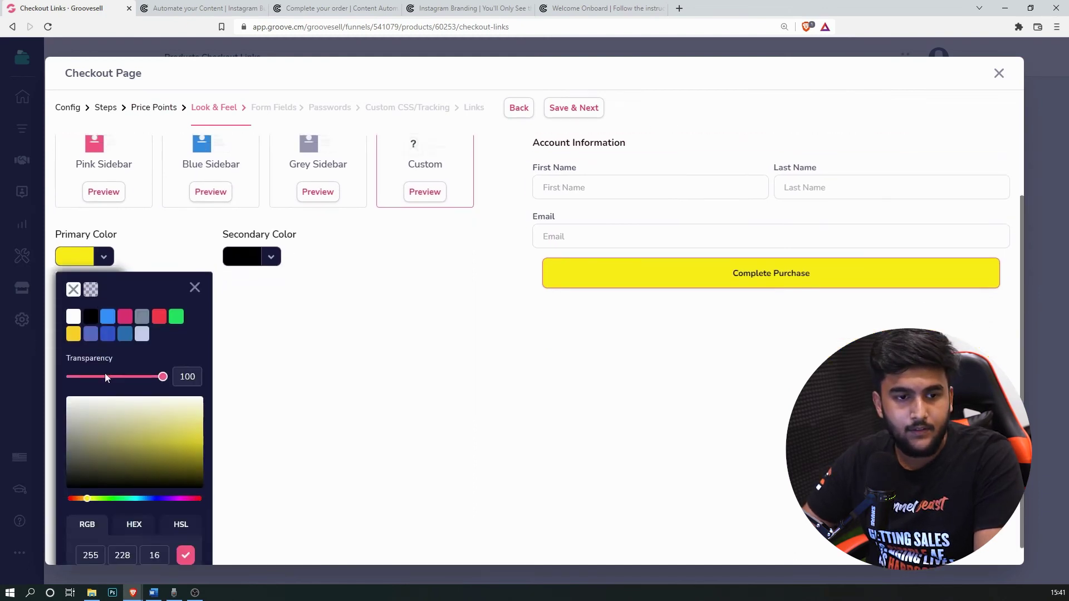
{"action": "left_click", "coordinate": [133, 504]}
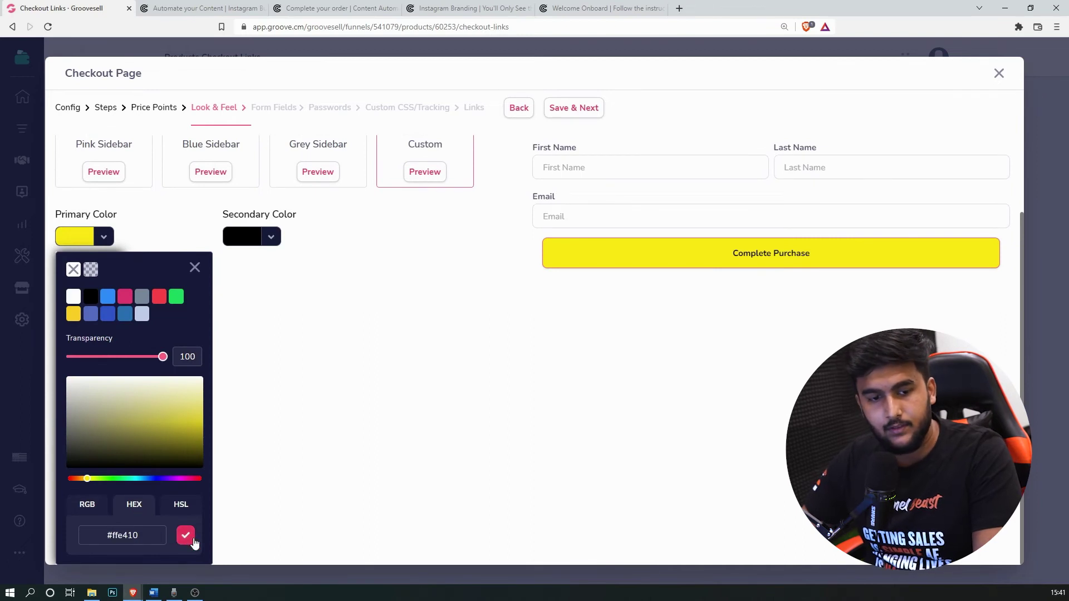
Step: Set the checkout font family to Montserrat and the heading colour to black
{"action": "scroll", "coordinate": [341, 296], "scroll_direction": "up", "scroll_amount": 2}
{"action": "left_click", "coordinate": [206, 161]}
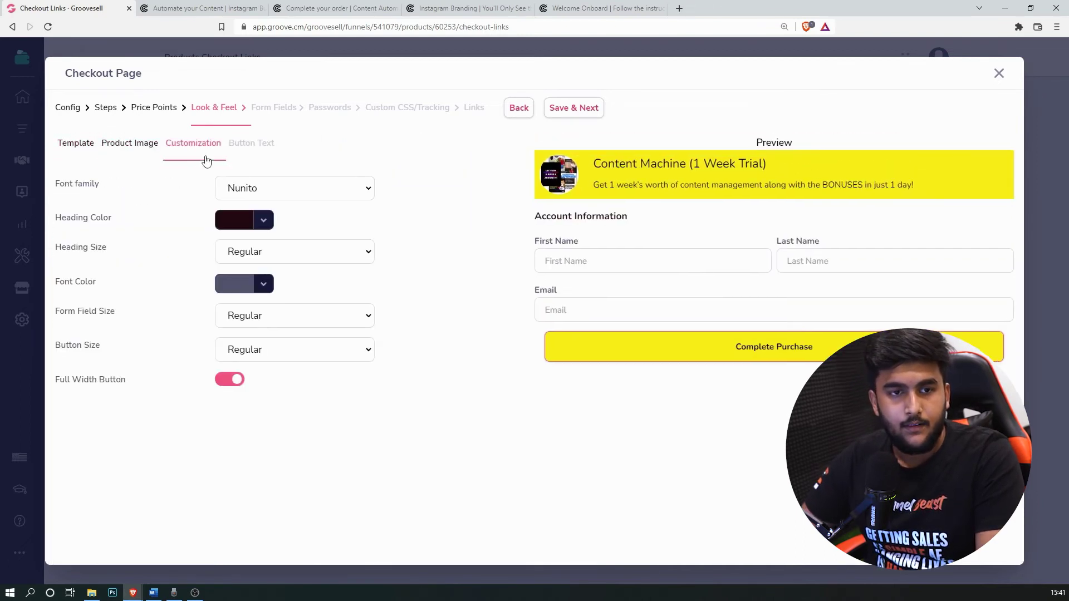
{"action": "left_click", "coordinate": [361, 192]}
{"action": "scroll", "coordinate": [326, 338], "scroll_direction": "down", "scroll_amount": 5}
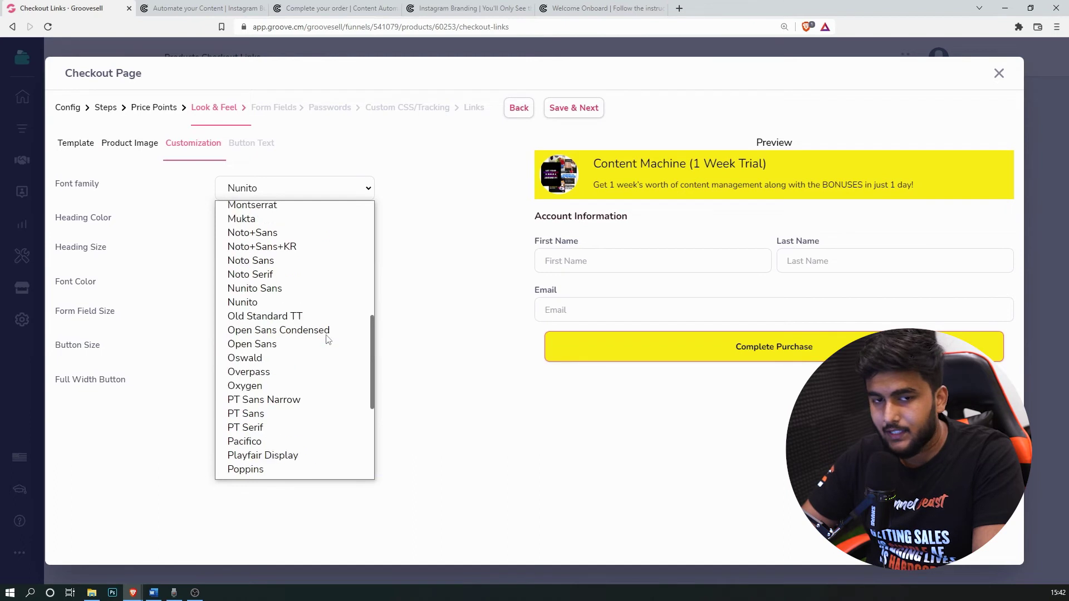
{"action": "scroll", "coordinate": [274, 362], "scroll_direction": "up", "scroll_amount": 5}
{"action": "left_click", "coordinate": [278, 375]}
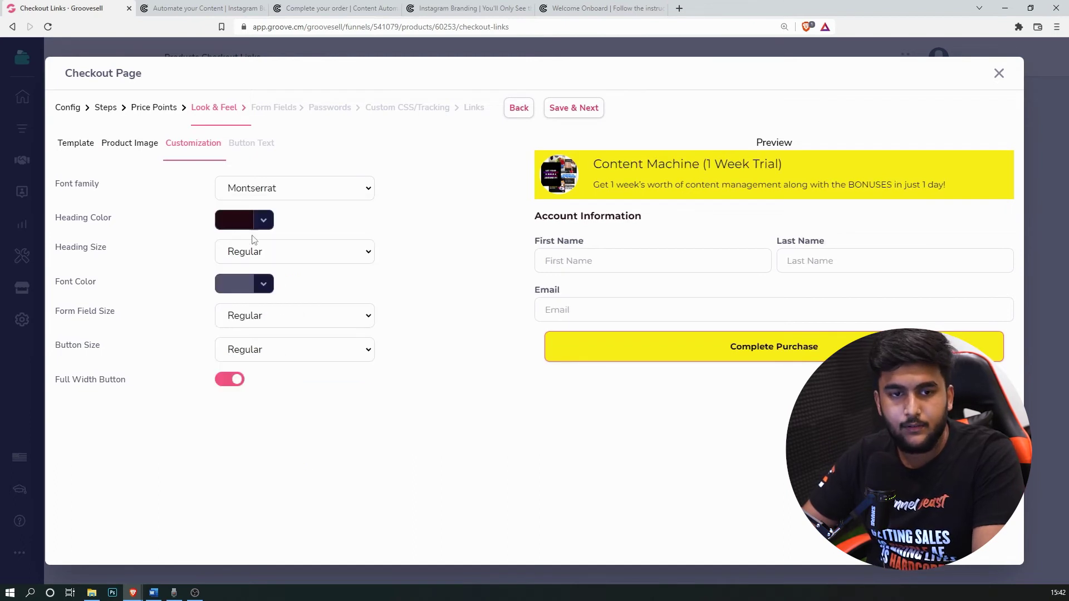
{"action": "left_click", "coordinate": [238, 224]}
{"action": "left_click", "coordinate": [161, 282]}
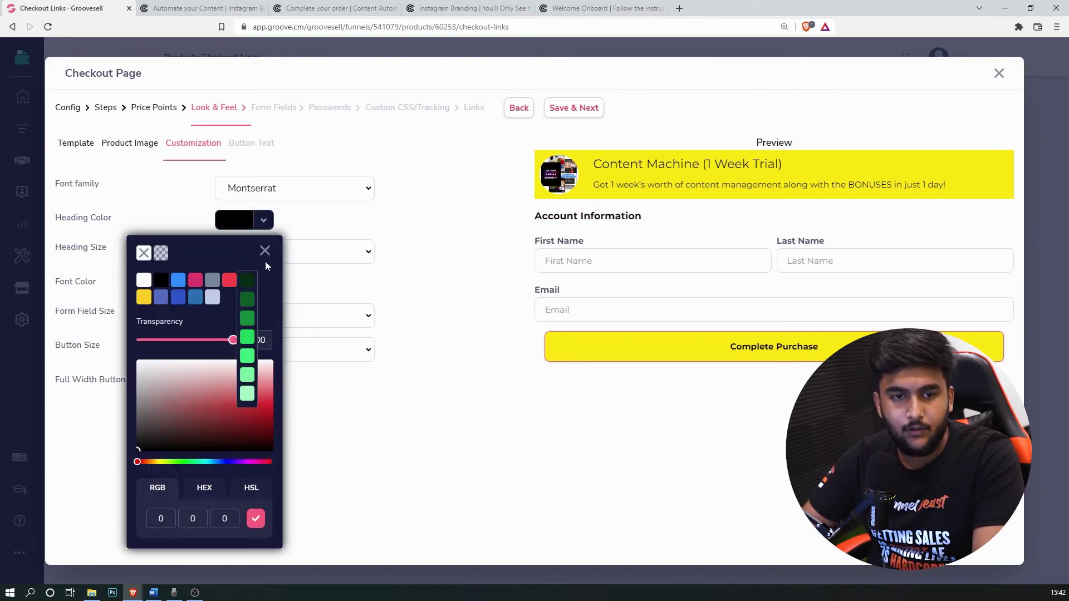
{"action": "left_click", "coordinate": [265, 252]}
Step: Replace the Complete Purchase button label with 'Start the Trial Now!'
{"action": "left_click", "coordinate": [252, 146]}
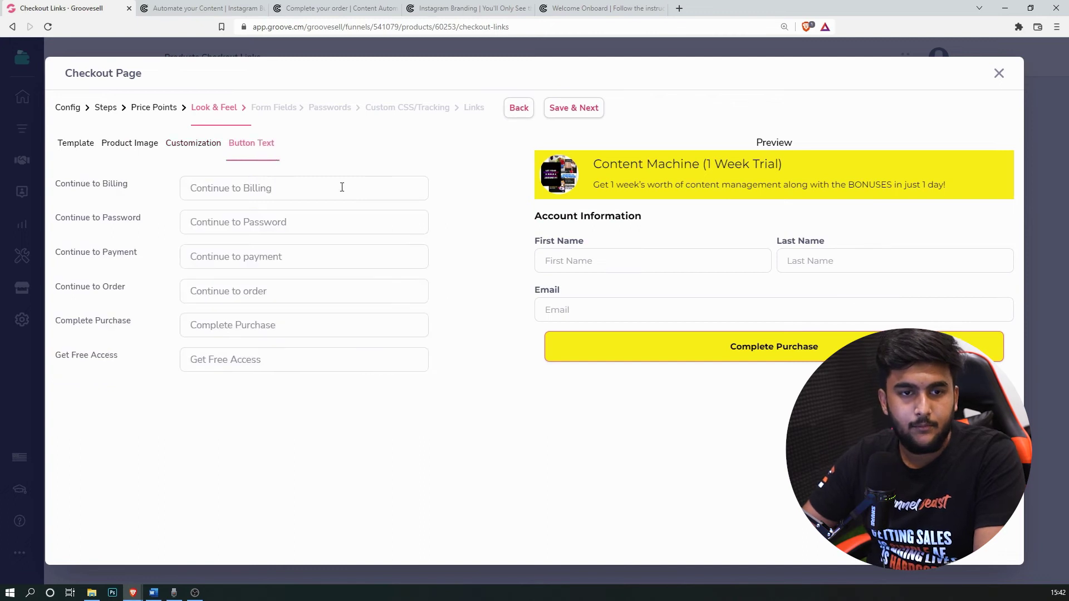
{"action": "key", "text": "ctrl+shift+Left"}
{"action": "key", "text": "ctrl+shift+Left"}
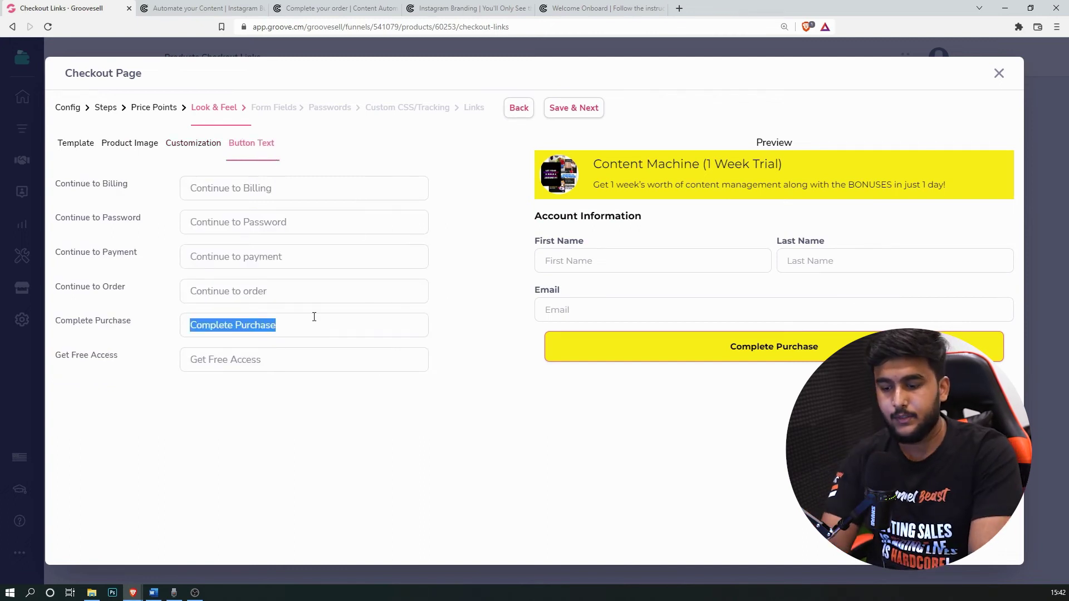
{"action": "type", "text": "Start the Trial Now!"}
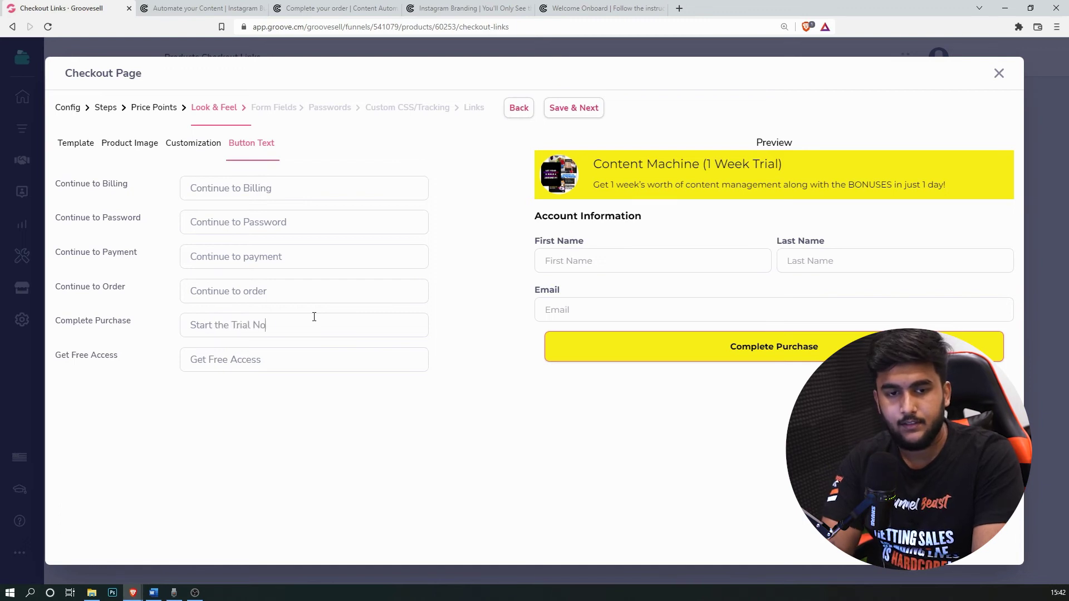
Step: Save Look & Feel, Form Fields, Passwords and Custom CSS/Tracking to reach the Links stage
{"action": "left_click", "coordinate": [598, 110]}
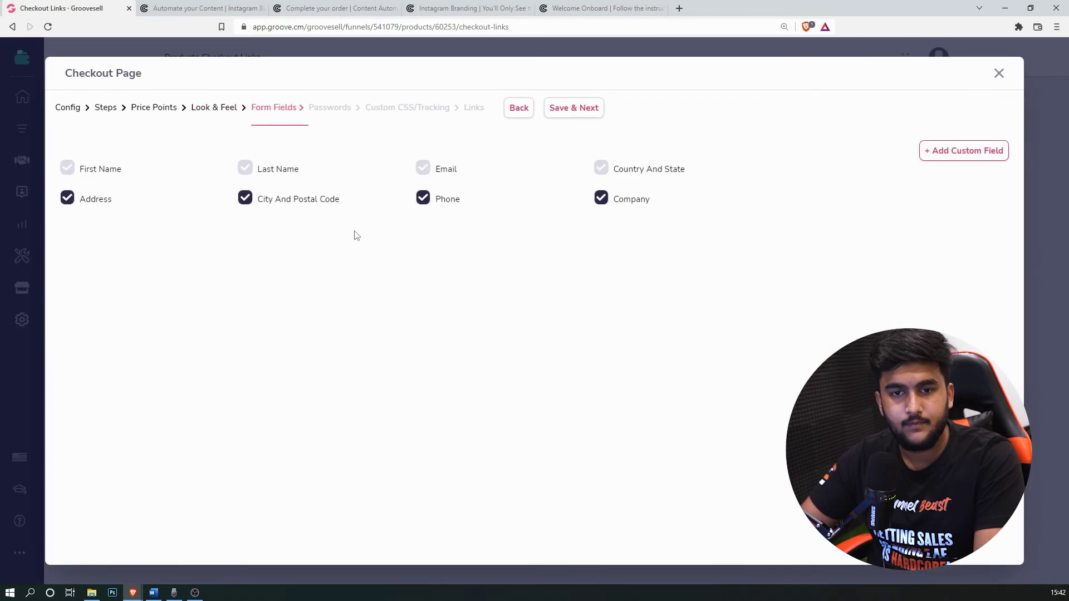
{"action": "left_click", "coordinate": [592, 108]}
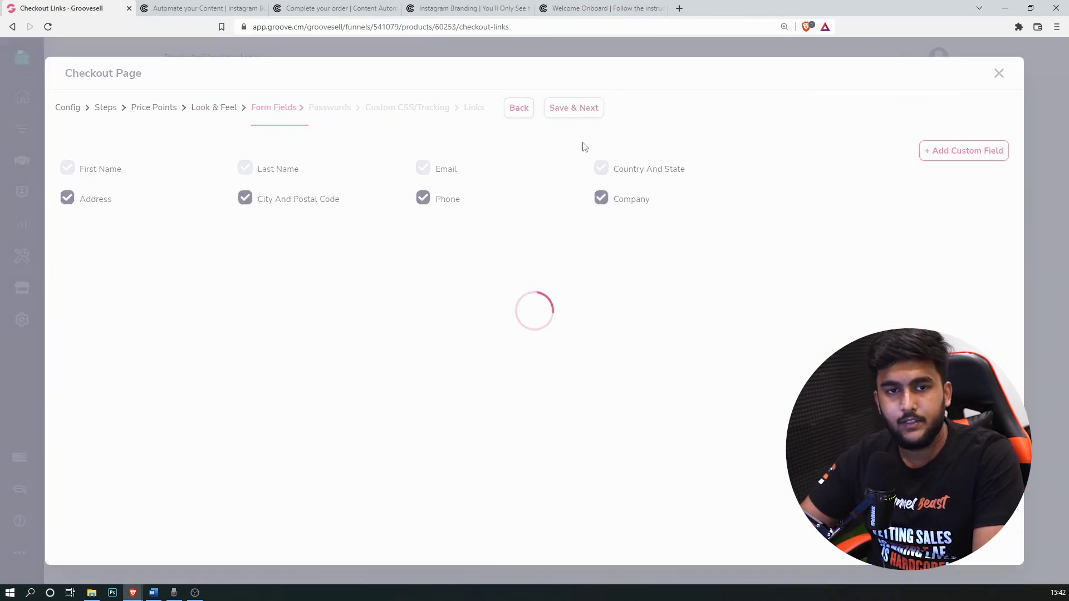
{"action": "left_click", "coordinate": [576, 108]}
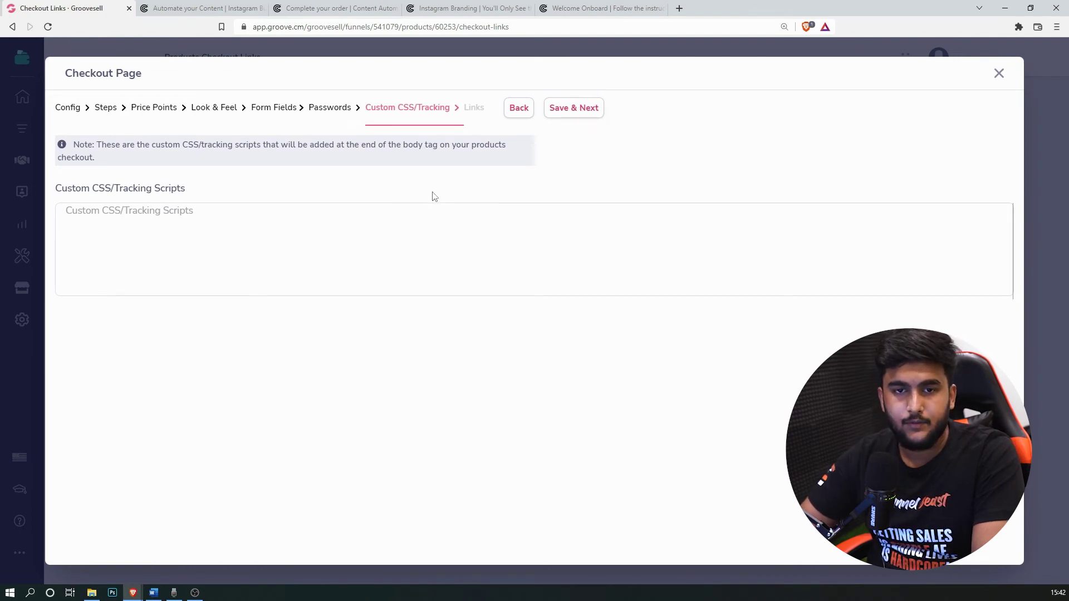
{"action": "left_click", "coordinate": [585, 111]}
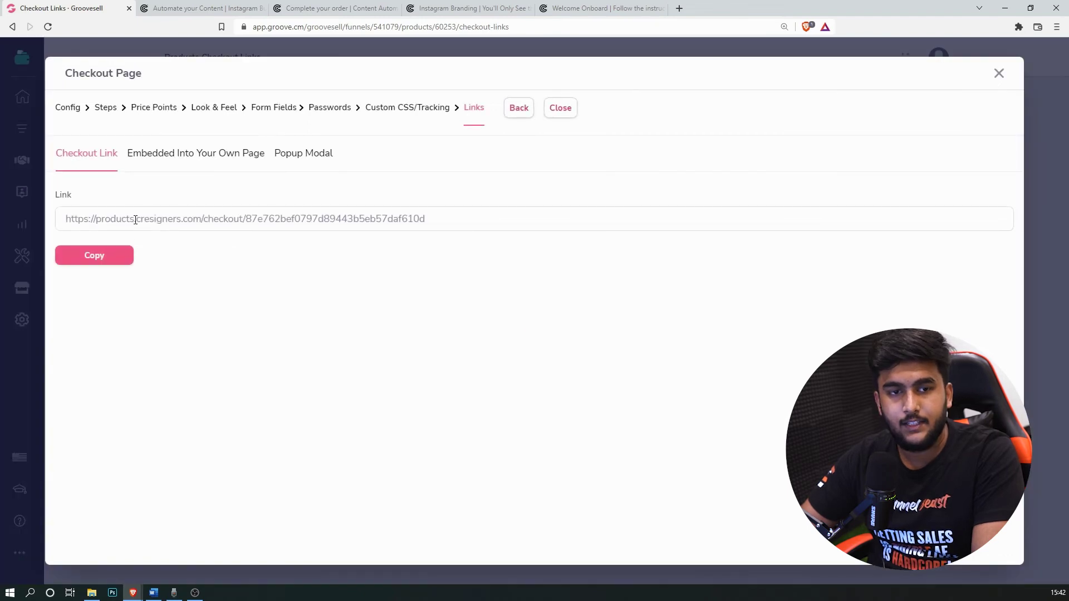
Step: Close the wizard, select the Source Files product and start a new checkout page for it
{"action": "left_click", "coordinate": [560, 106]}
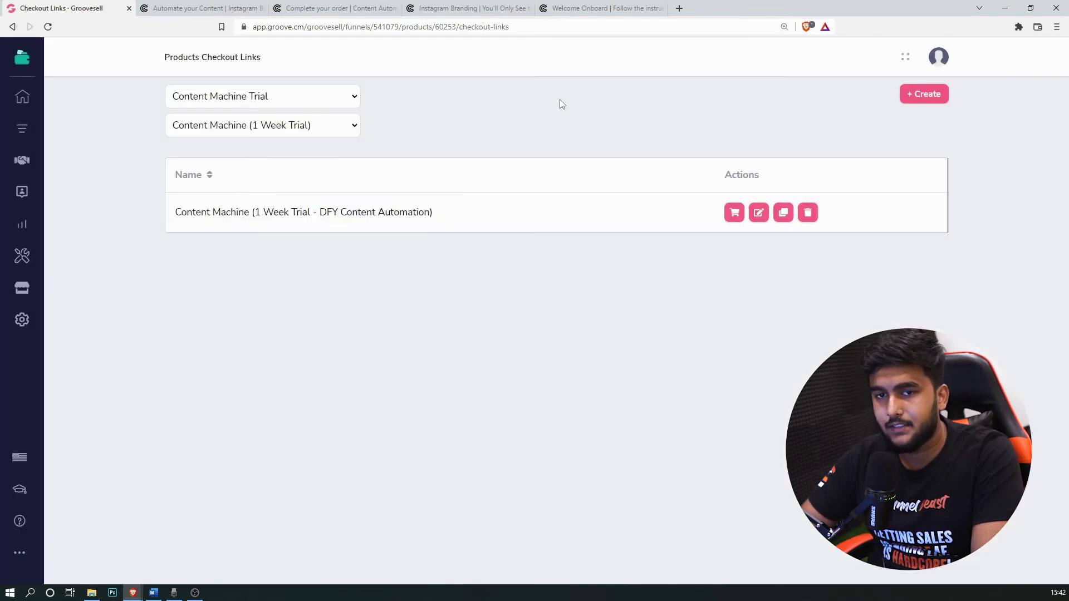
{"action": "left_click", "coordinate": [324, 132]}
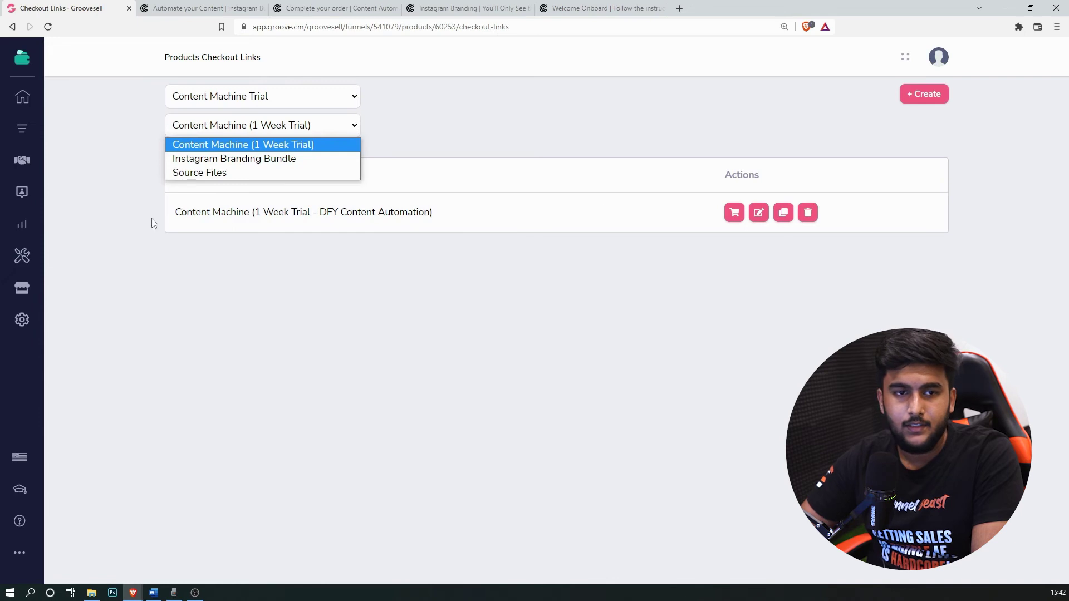
{"action": "left_click", "coordinate": [252, 172]}
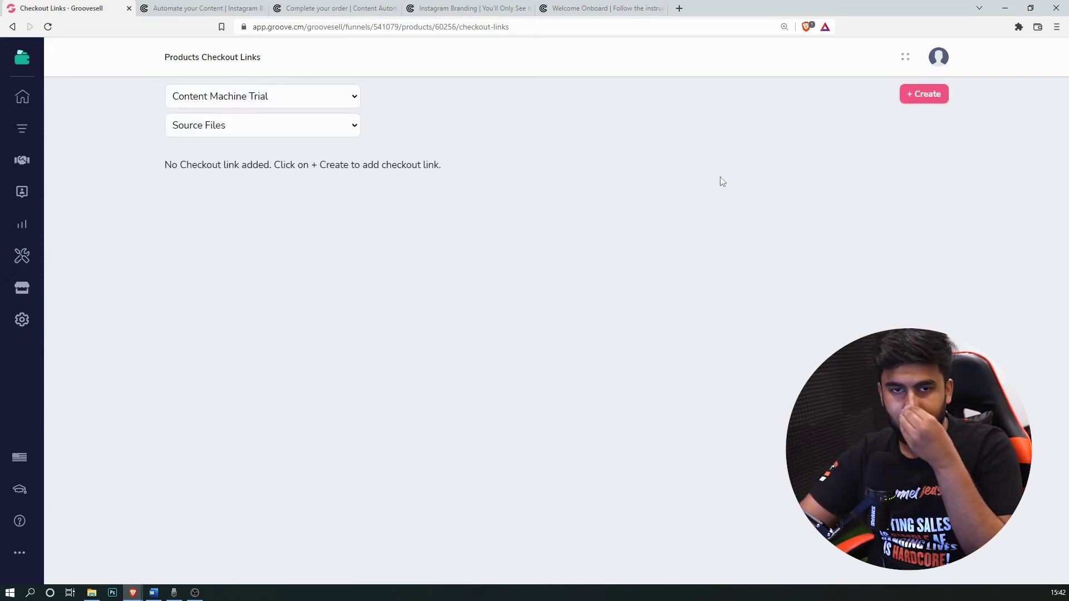
{"action": "left_click", "coordinate": [914, 93]}
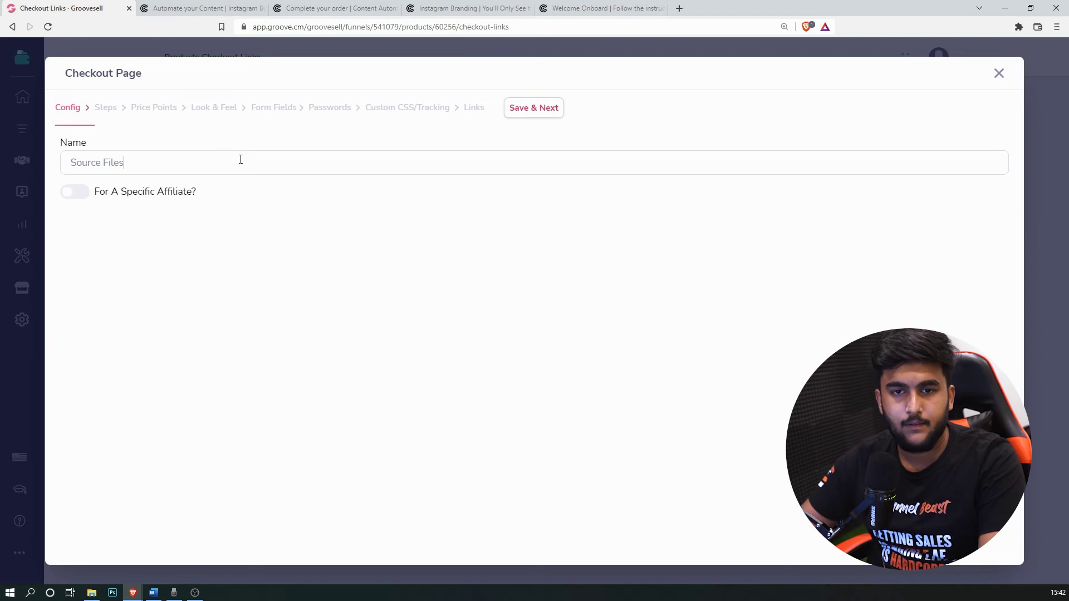
Step: Save the name, steps and price points, keeping the secondary colour black
{"action": "left_click", "coordinate": [543, 118]}
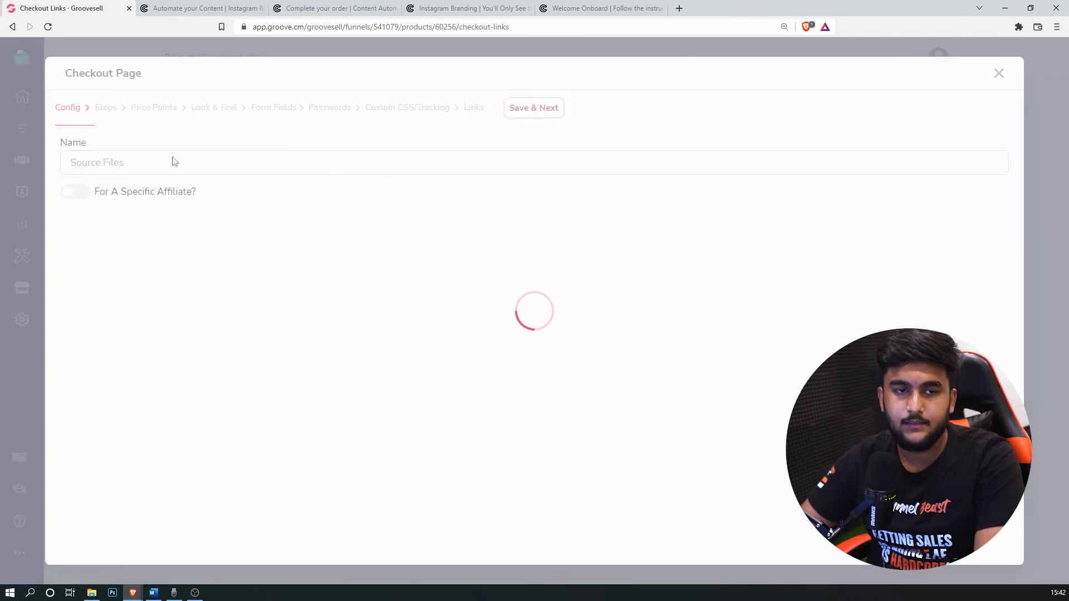
{"action": "left_click", "coordinate": [595, 110]}
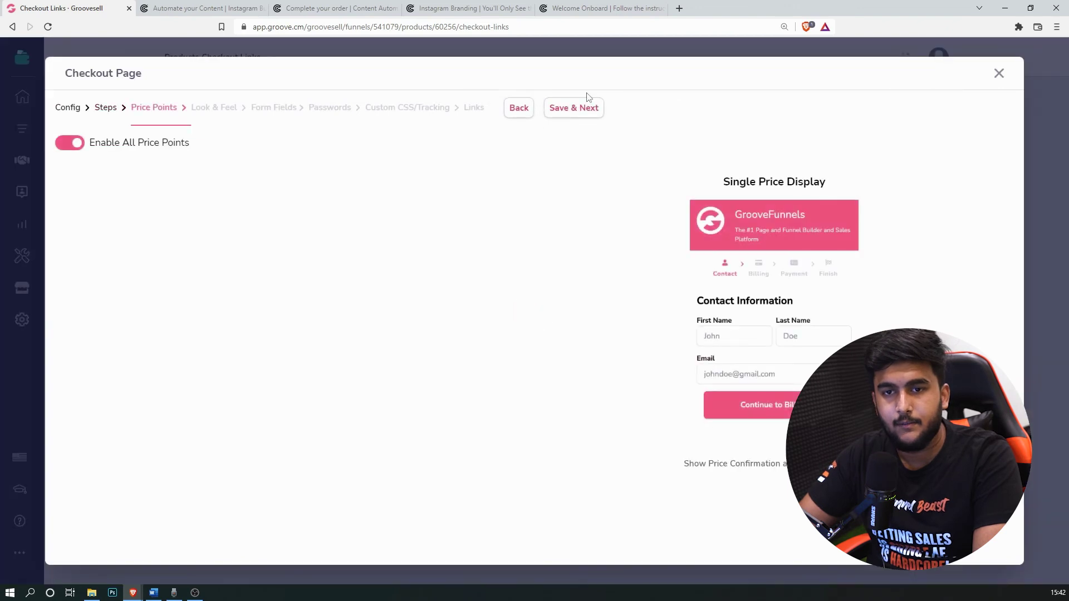
{"action": "left_click", "coordinate": [591, 107]}
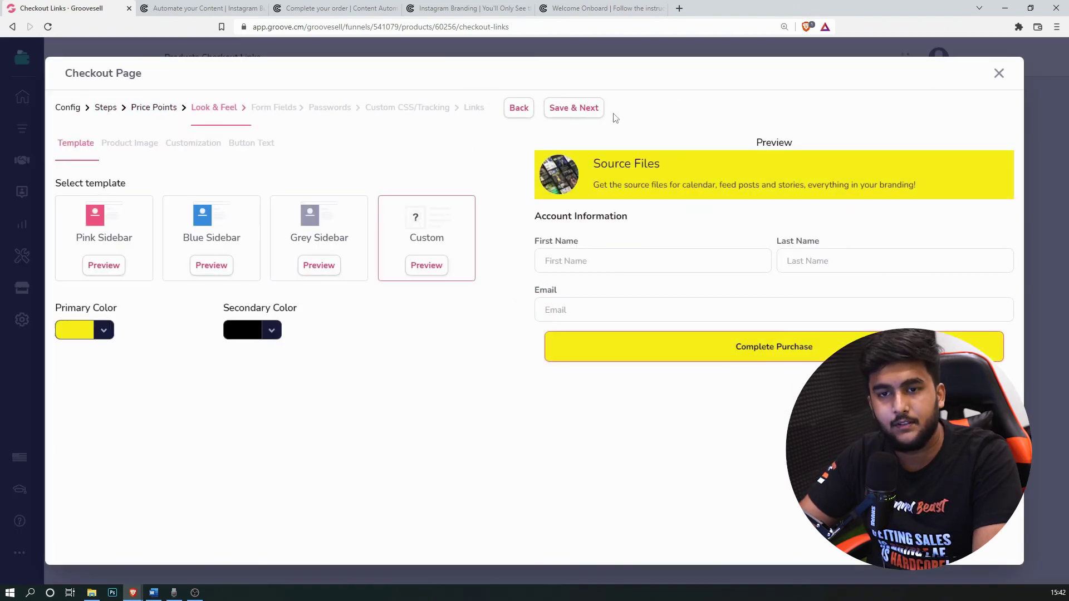
{"action": "left_click", "coordinate": [239, 333]}
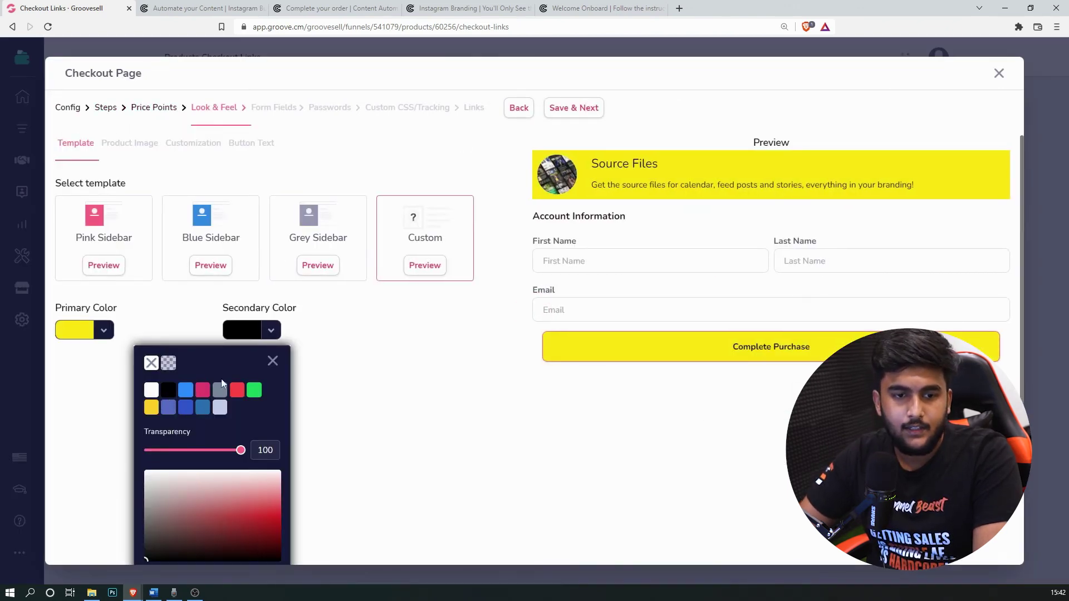
{"action": "scroll", "coordinate": [212, 413], "scroll_direction": "down", "scroll_amount": 2}
{"action": "left_click", "coordinate": [168, 314]}
{"action": "left_click", "coordinate": [170, 296]}
{"action": "left_click", "coordinate": [272, 270]}
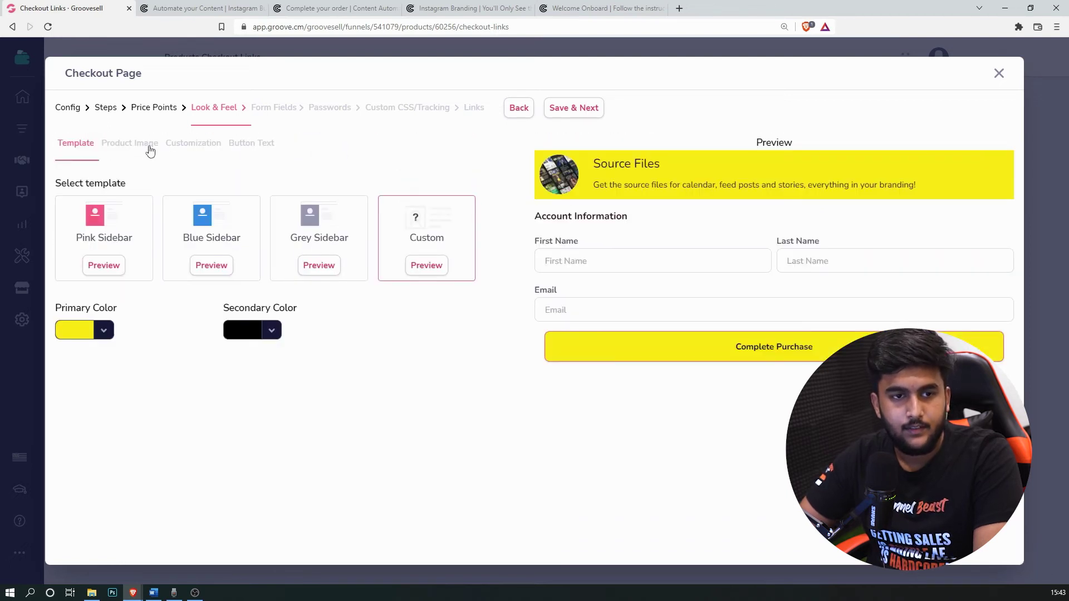
Step: Set the Source Files checkout font to Montserrat with black headings
{"action": "left_click", "coordinate": [194, 143]}
{"action": "left_click", "coordinate": [289, 189]}
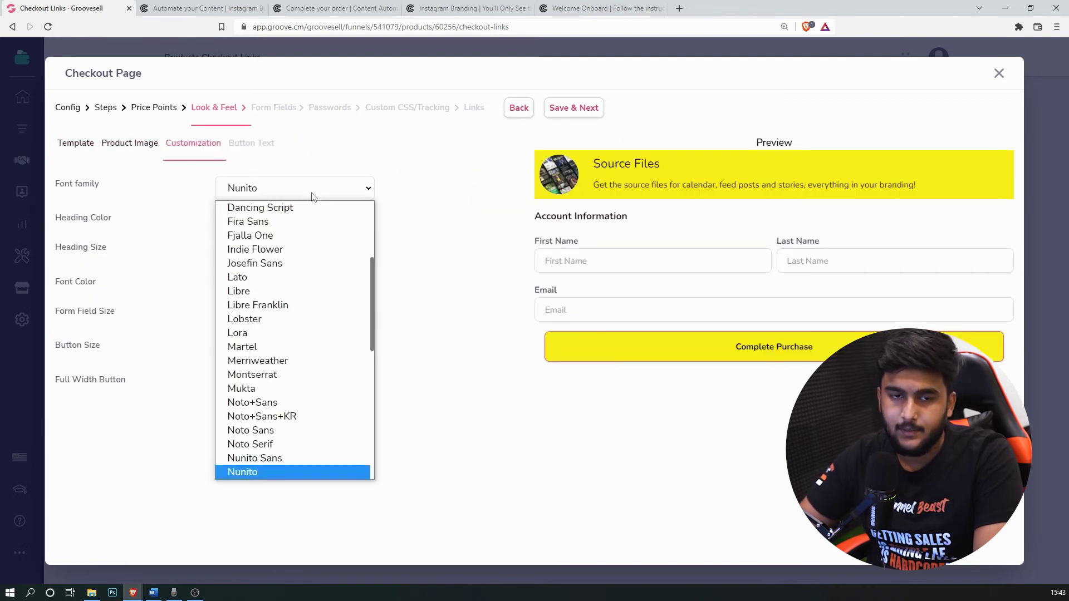
{"action": "left_click", "coordinate": [309, 374]}
{"action": "left_click", "coordinate": [254, 224]}
{"action": "left_click", "coordinate": [162, 282]}
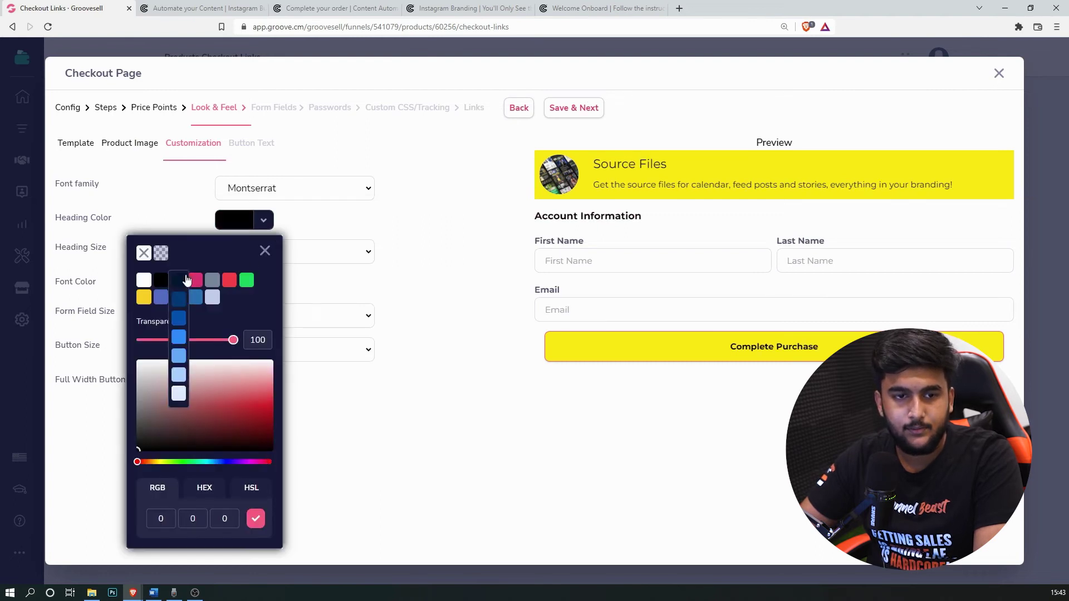
{"action": "left_click", "coordinate": [263, 248]}
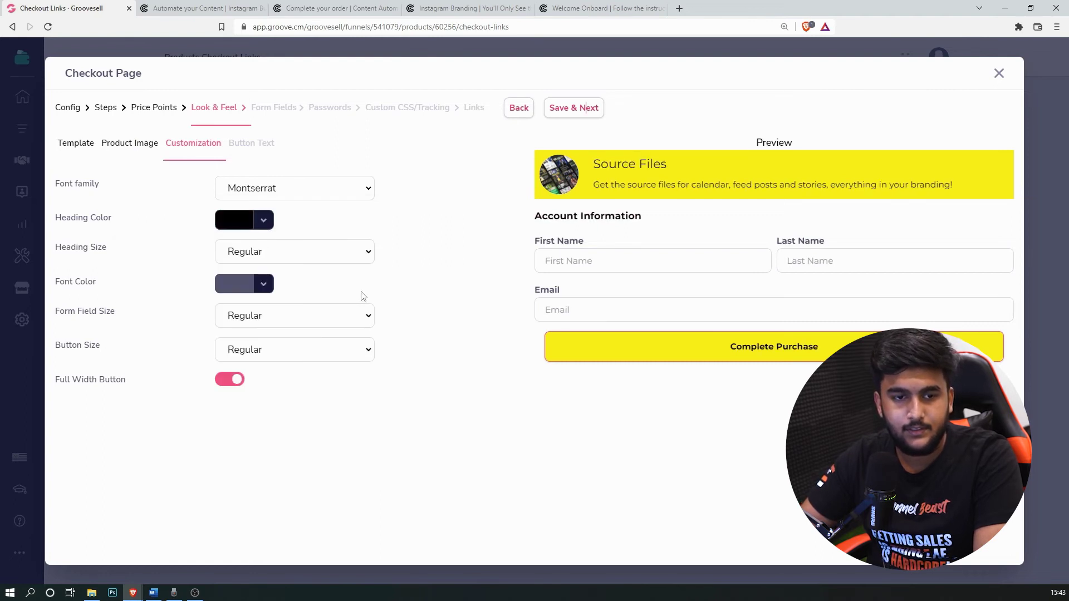
{"action": "left_click", "coordinate": [241, 143]}
Step: Save the remaining wizard steps through to Links and close the checkout editor
{"action": "left_click", "coordinate": [594, 109]}
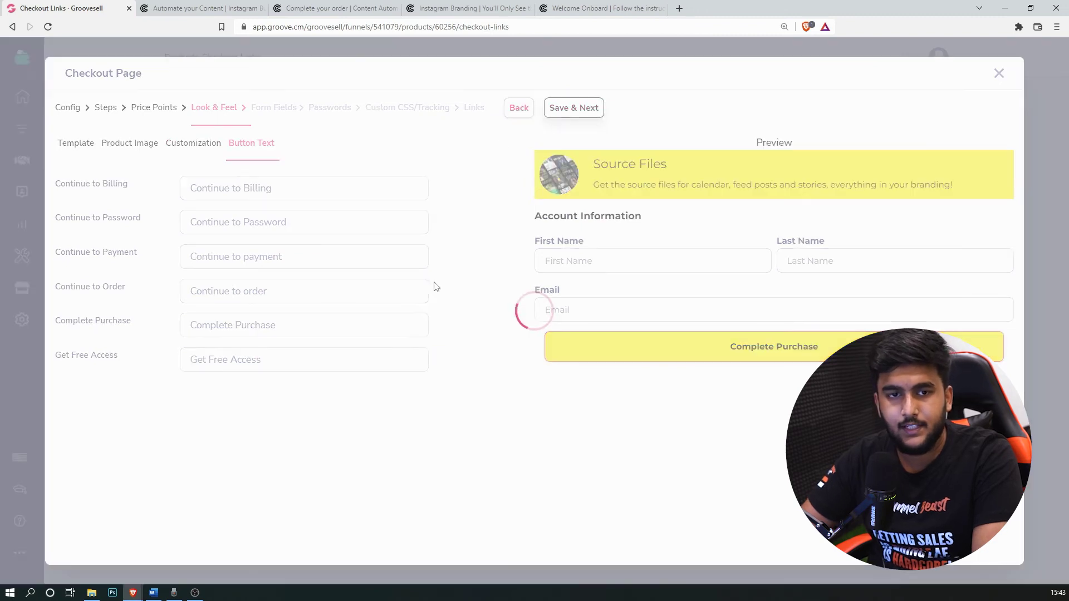
{"action": "left_click", "coordinate": [580, 108]}
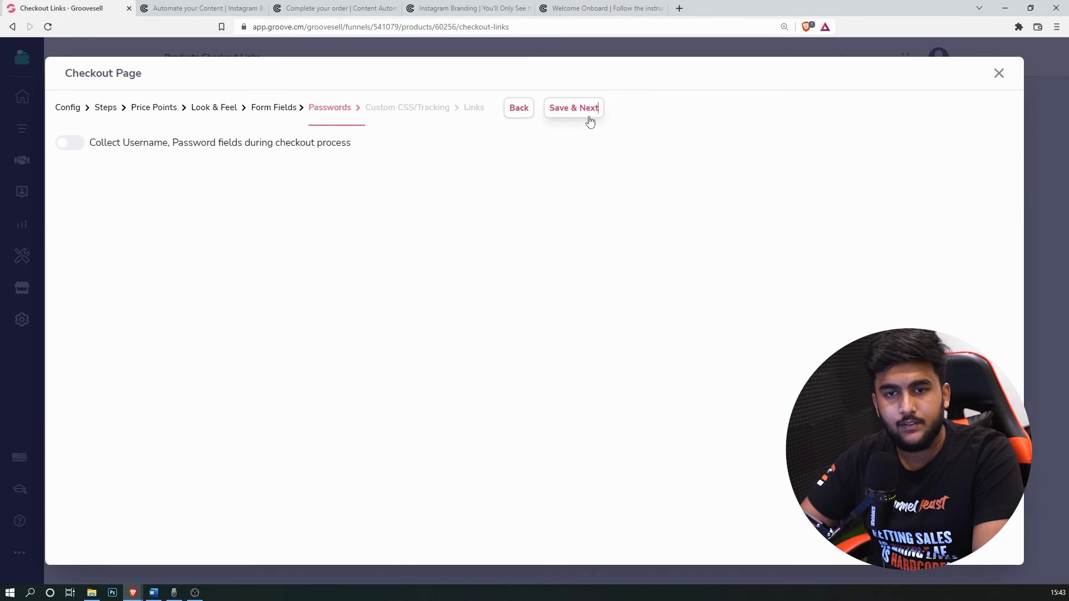
{"action": "left_click", "coordinate": [590, 122]}
{"action": "left_click", "coordinate": [587, 120]}
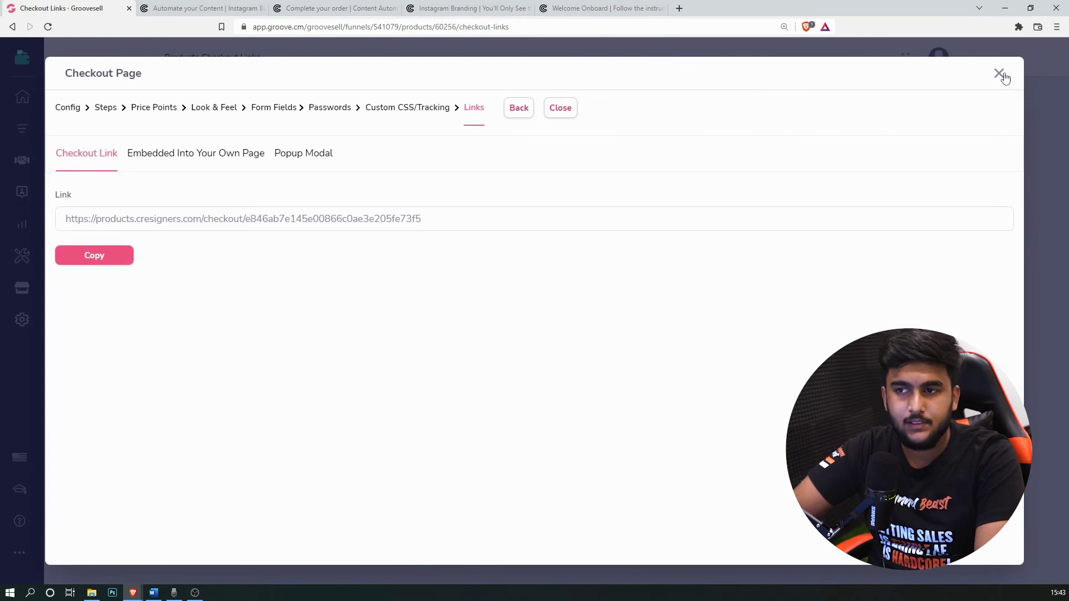
{"action": "left_click", "coordinate": [1000, 75]}
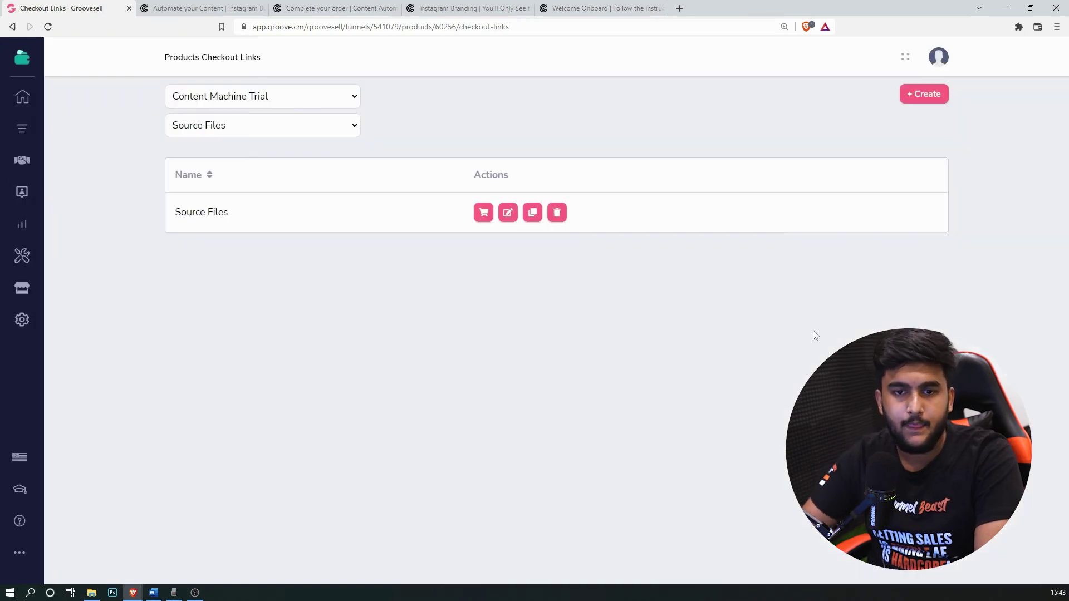
Step: Create an 'Instagram Branding Bundle' checkout page for that product with 1-Step Checkout
{"action": "left_click", "coordinate": [307, 132]}
{"action": "left_click", "coordinate": [309, 143]}
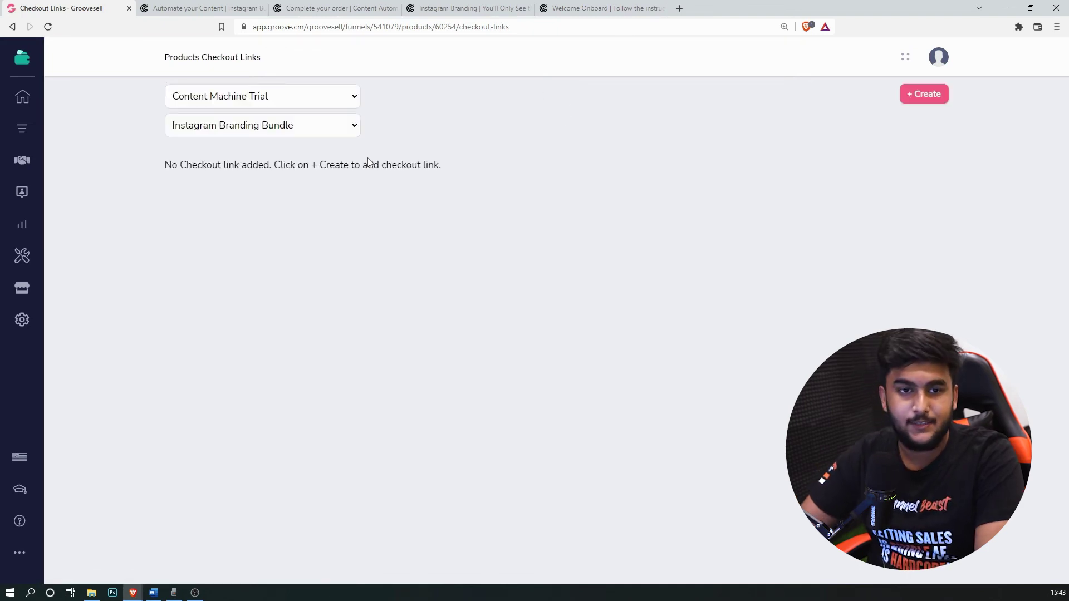
{"action": "left_click", "coordinate": [933, 98]}
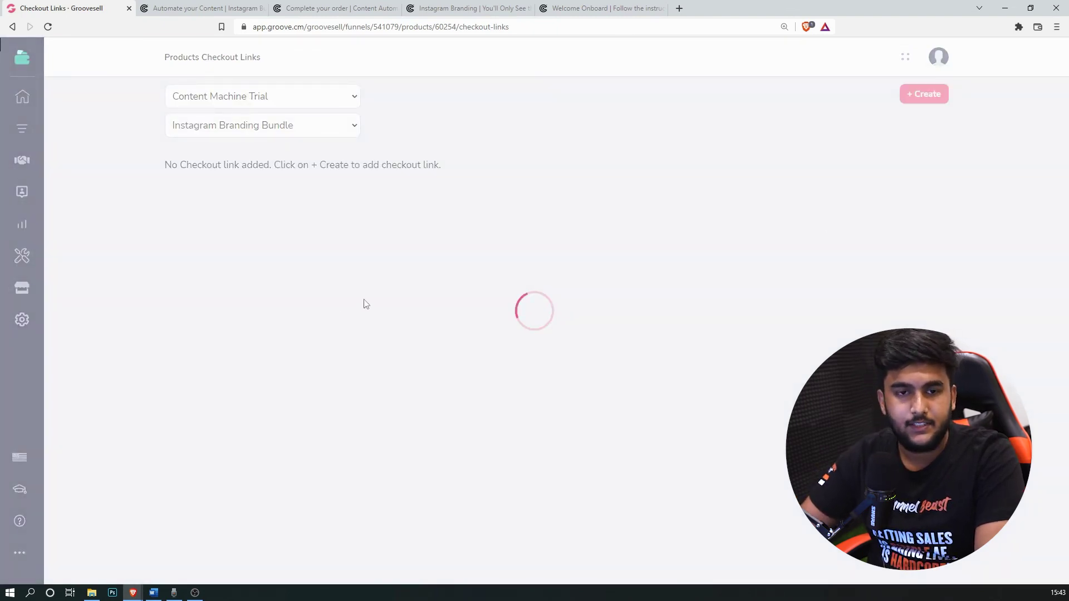
{"action": "type", "text": "Instagram Brandi"}
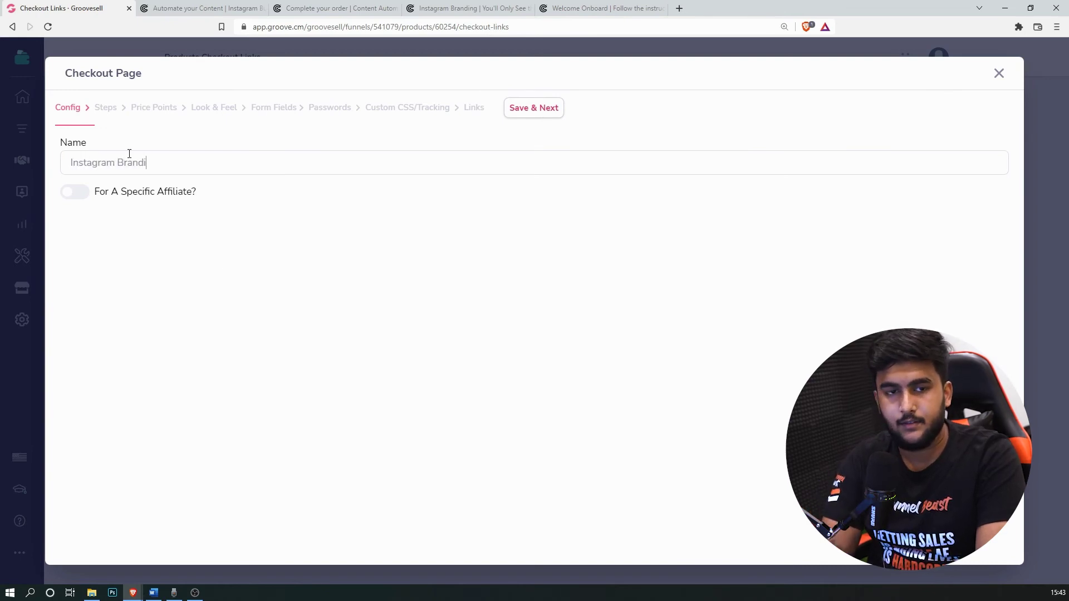
{"action": "type", "text": "ng Bundle"}
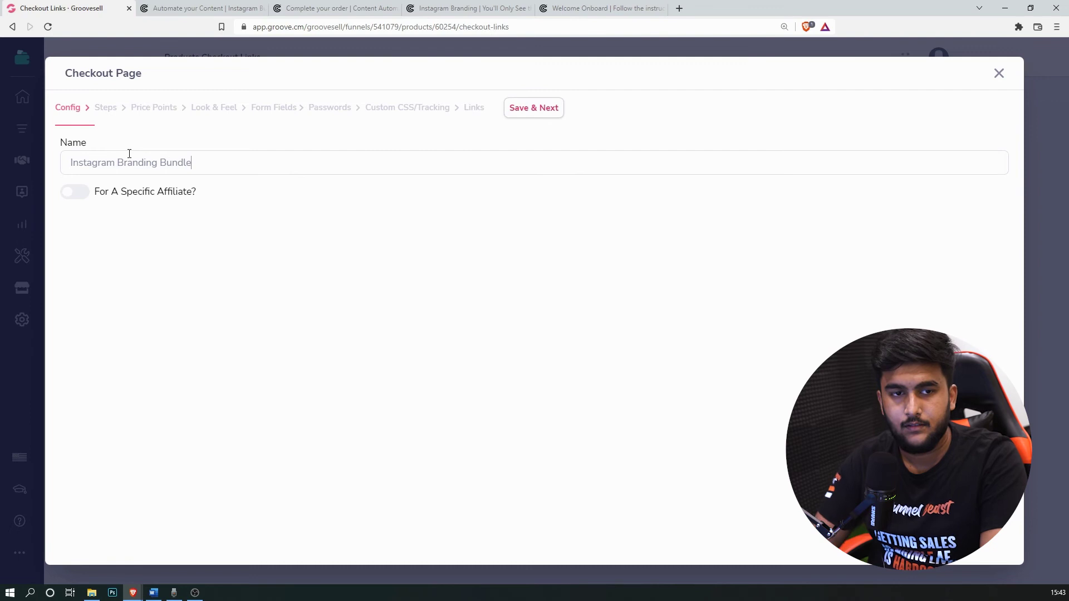
{"action": "left_click", "coordinate": [550, 110]}
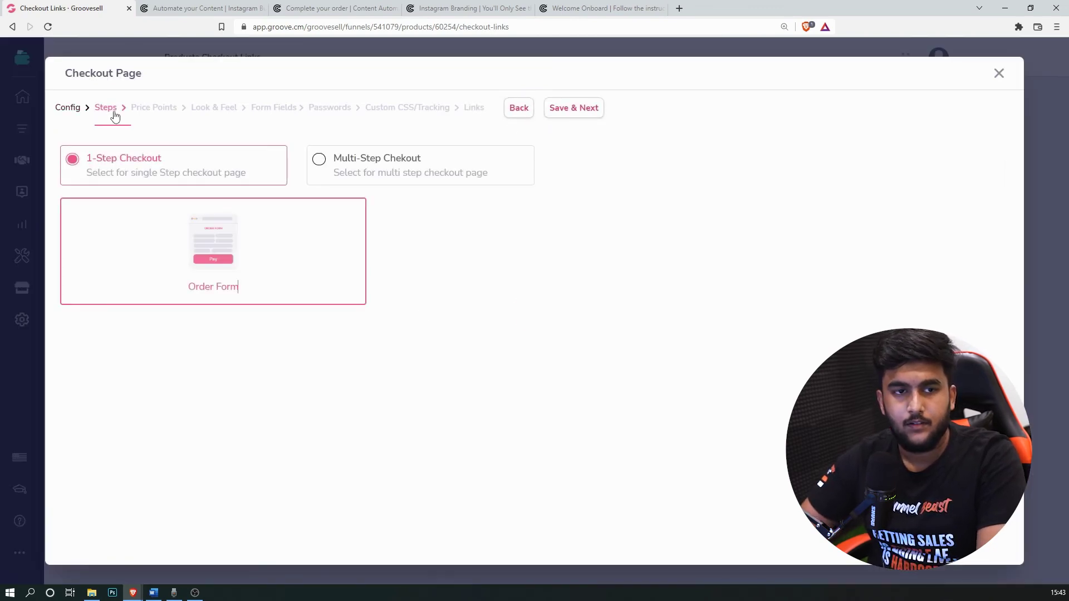
{"action": "left_click", "coordinate": [577, 113]}
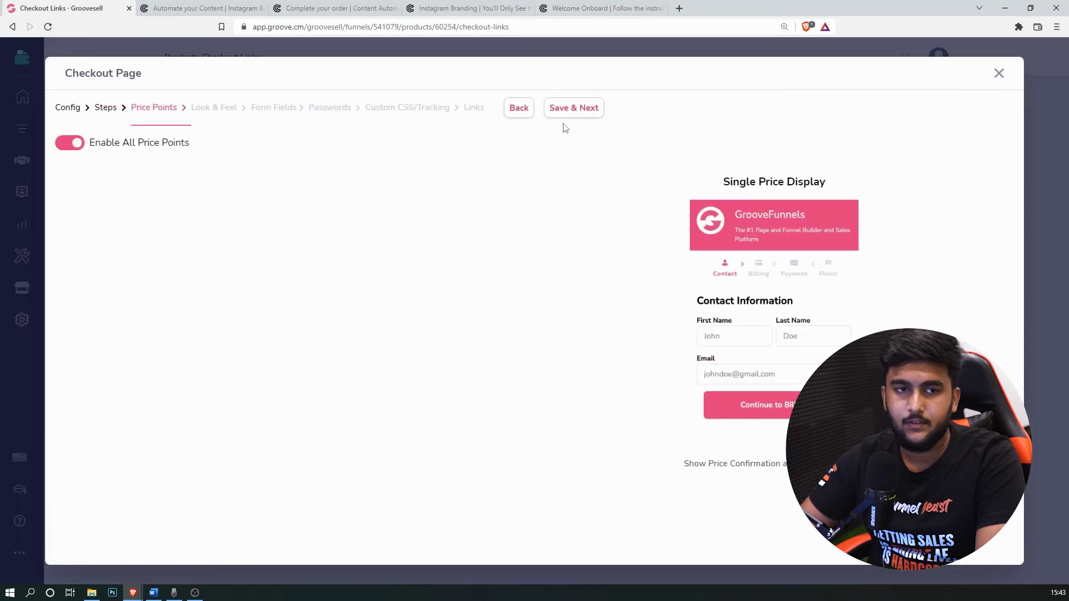
Step: Save price points and set the checkout font to Montserrat in Look & Feel
{"action": "left_click", "coordinate": [581, 107]}
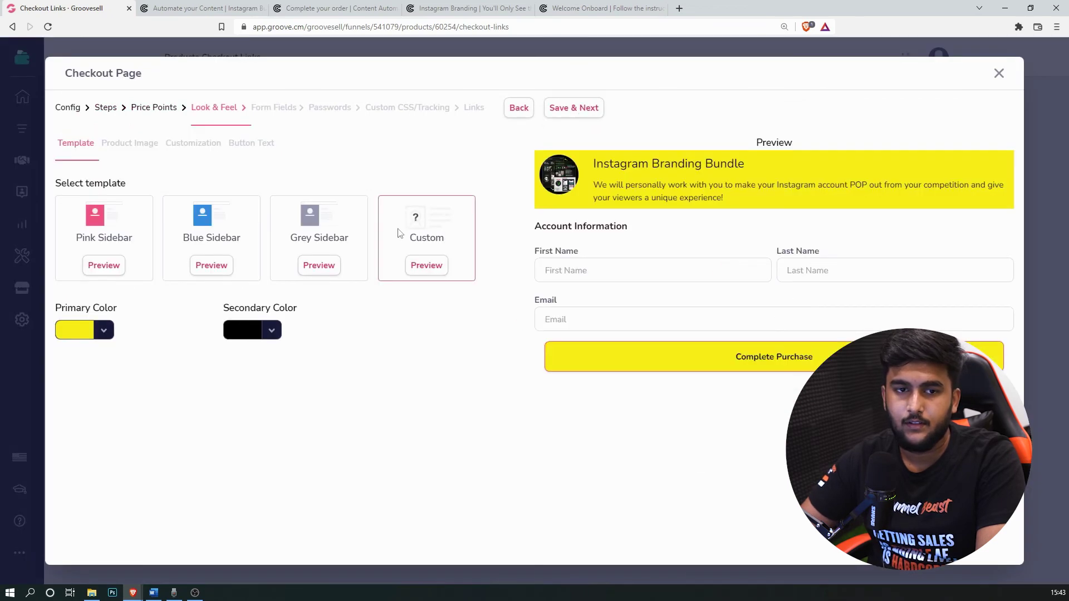
{"action": "left_click", "coordinate": [270, 331]}
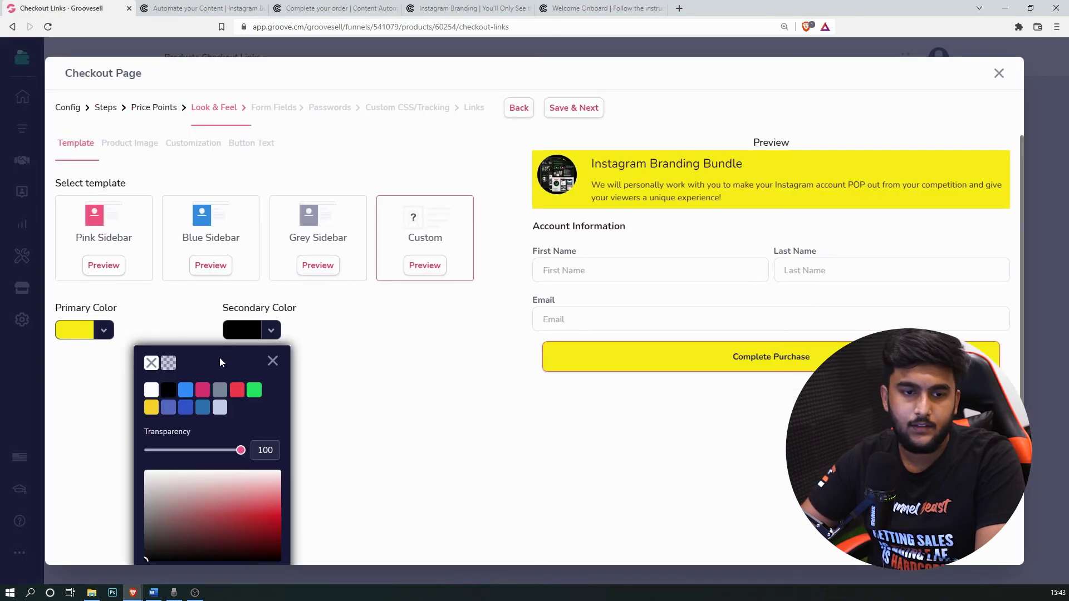
{"action": "left_click", "coordinate": [273, 361]}
{"action": "left_click", "coordinate": [181, 145]}
{"action": "left_click", "coordinate": [294, 187]}
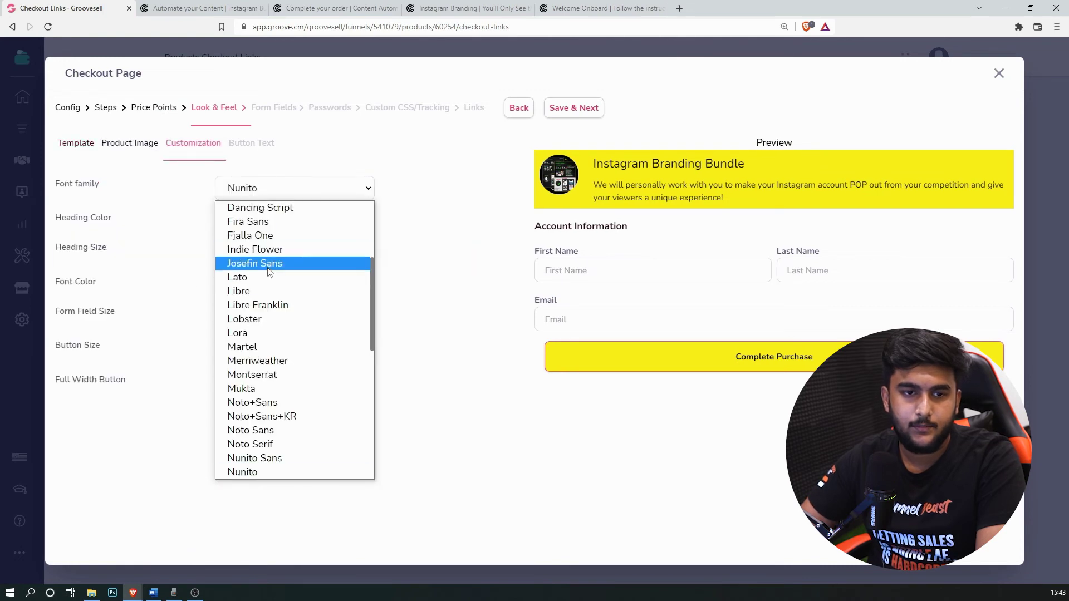
{"action": "left_click", "coordinate": [288, 373]}
{"action": "left_click", "coordinate": [263, 220]}
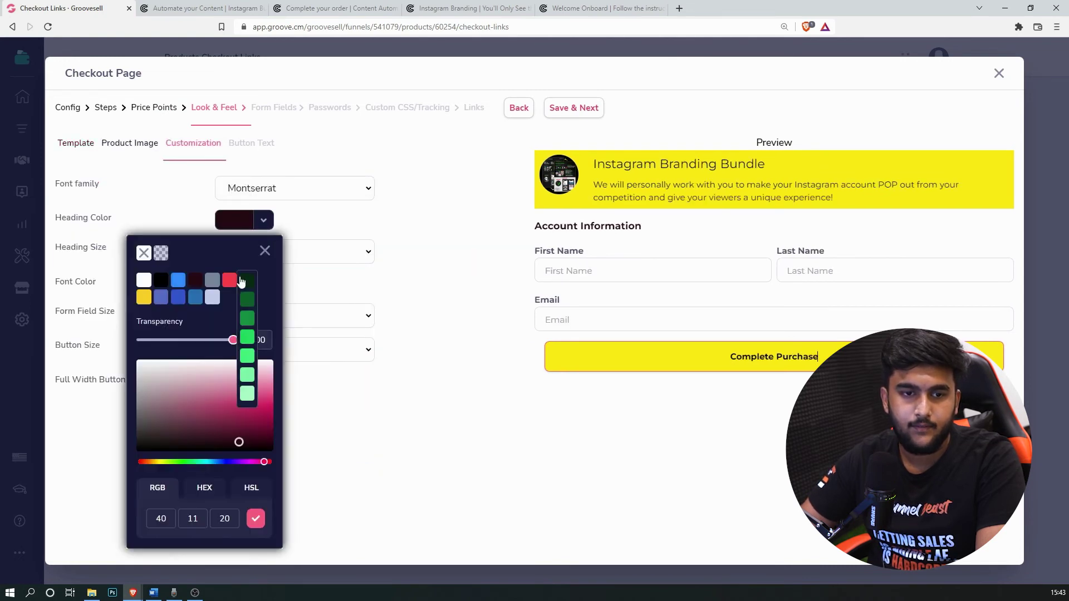
{"action": "left_click", "coordinate": [265, 252]}
{"action": "left_click", "coordinate": [259, 144]}
Step: Save Form Fields, Passwords and CSS steps, then copy the generated checkout link
{"action": "left_click", "coordinate": [564, 109]}
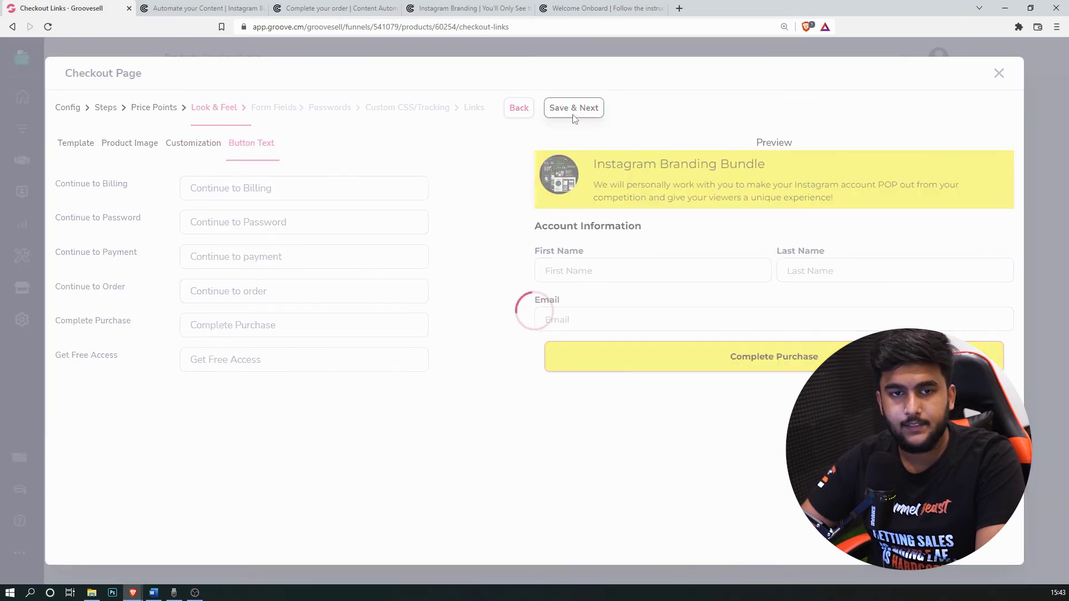
{"action": "left_click", "coordinate": [582, 111]}
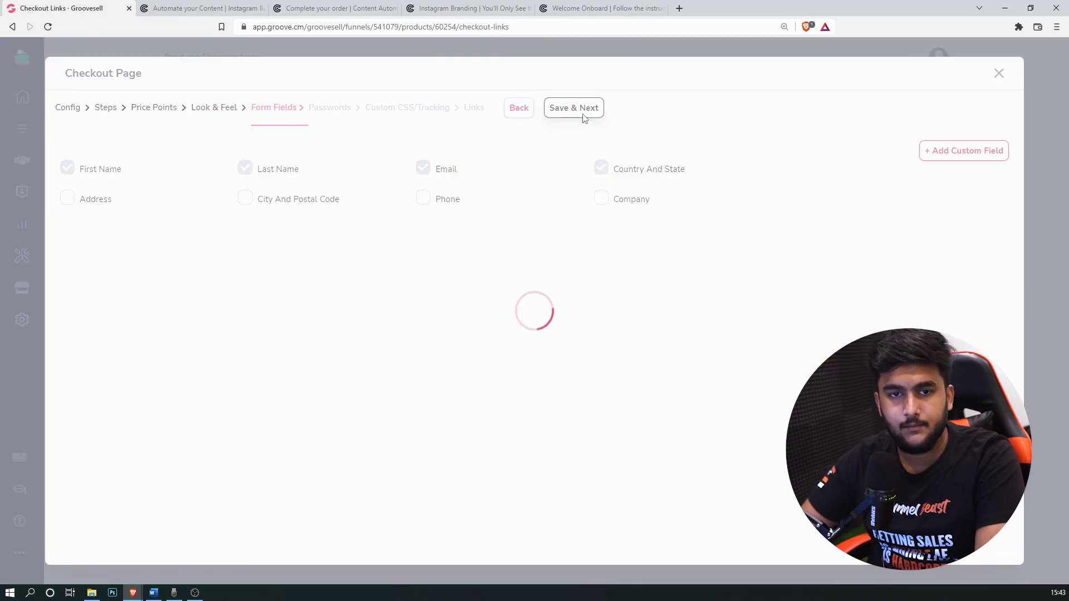
{"action": "left_click", "coordinate": [587, 113]}
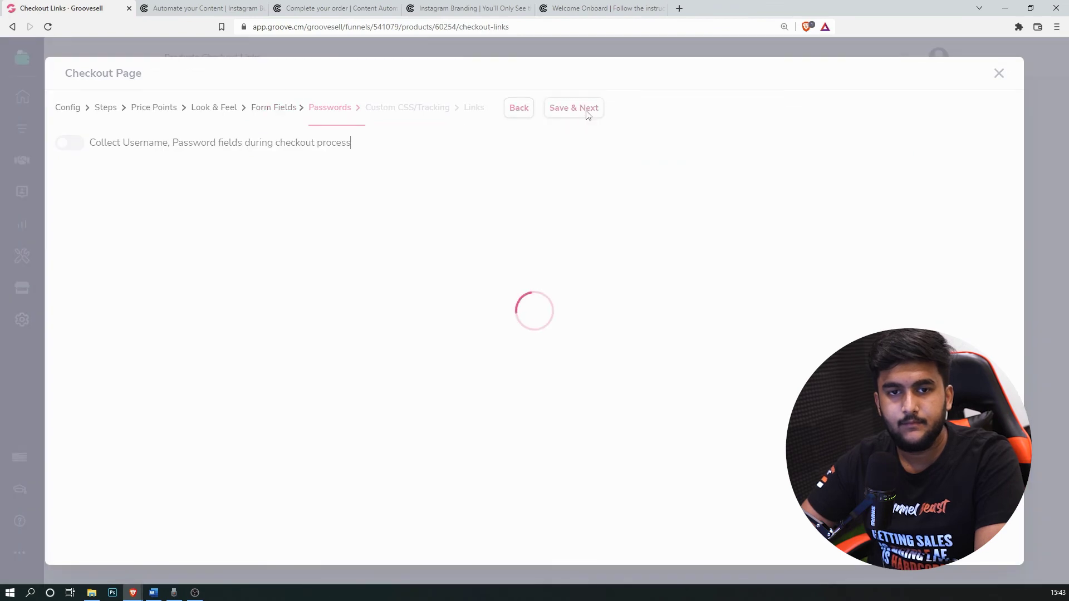
{"action": "left_click", "coordinate": [550, 109]}
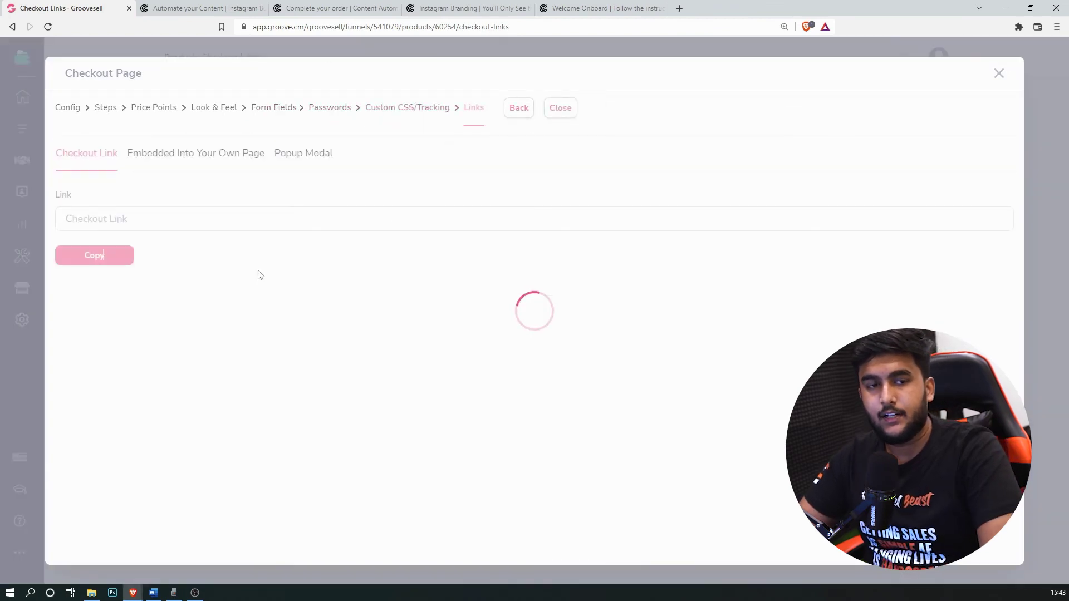
{"action": "left_click", "coordinate": [116, 258]}
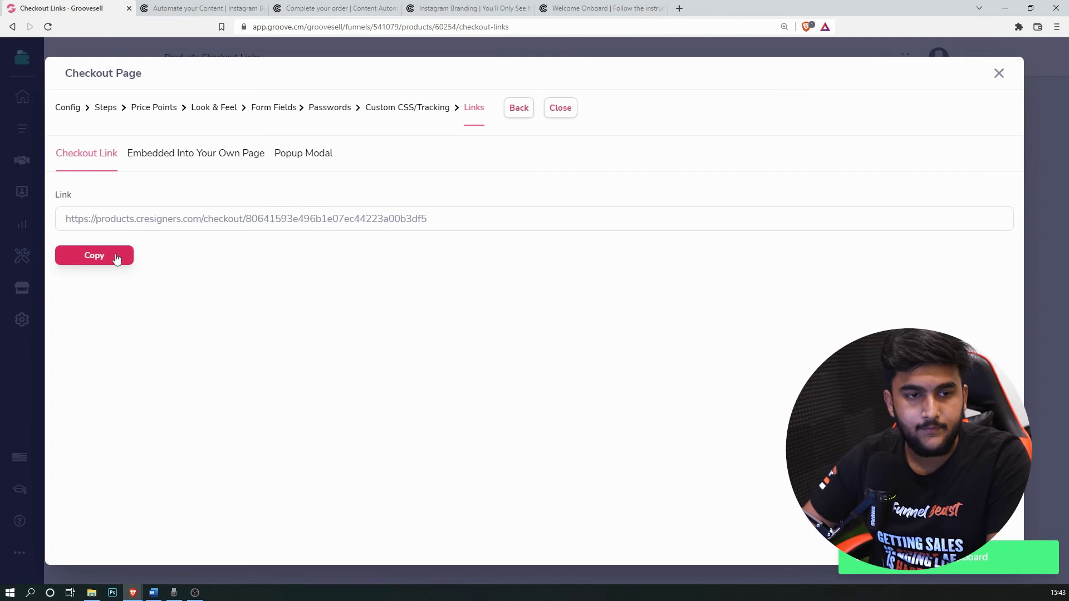
Step: Paste the checkout link over the old one in Cresigners Funnel.docx, then return to GrooveSell
{"action": "left_click", "coordinate": [153, 593]}
{"action": "scroll", "coordinate": [611, 425], "scroll_direction": "down", "scroll_amount": 10}
{"action": "left_click_drag", "start_coordinate": [482, 319], "coordinate": [379, 301]}
{"action": "key", "text": "ctrl+v"}
{"action": "scroll", "coordinate": [501, 362], "scroll_direction": "up", "scroll_amount": 3}
{"action": "scroll", "coordinate": [488, 345], "scroll_direction": "down", "scroll_amount": 1}
{"action": "left_click", "coordinate": [133, 593]}
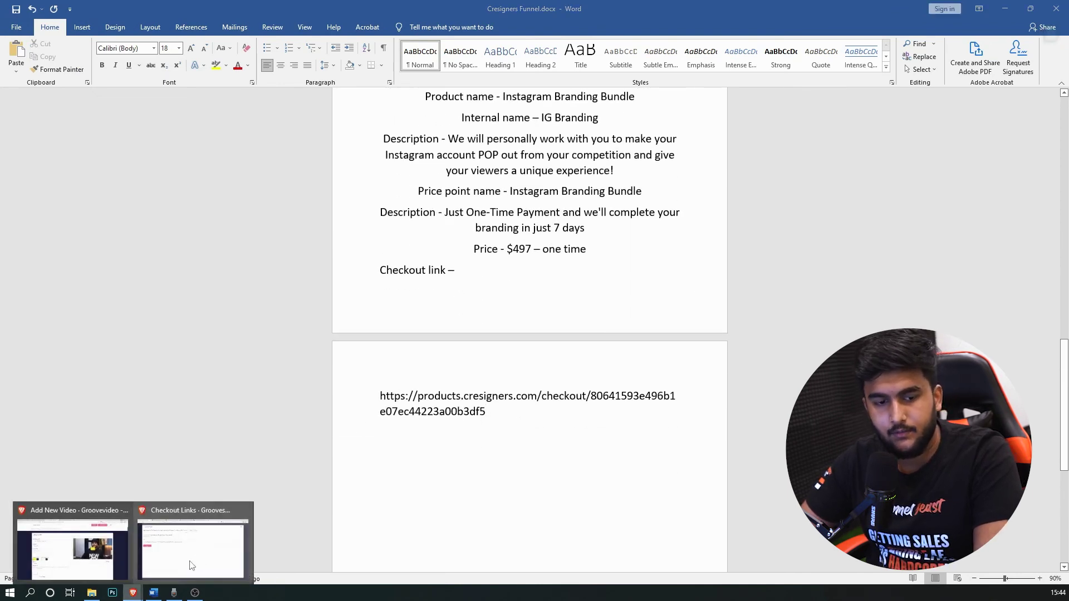
{"action": "left_click", "coordinate": [191, 566]}
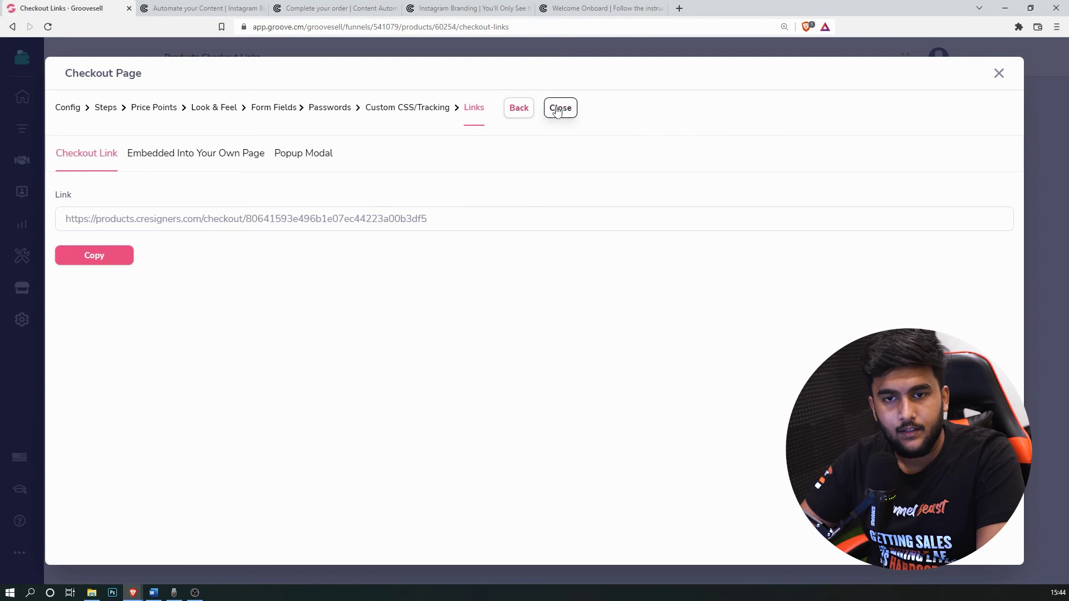
Step: Close the checkout editor and switch from GrooveSell to GroovePages via the apps menu
{"action": "left_click", "coordinate": [558, 109]}
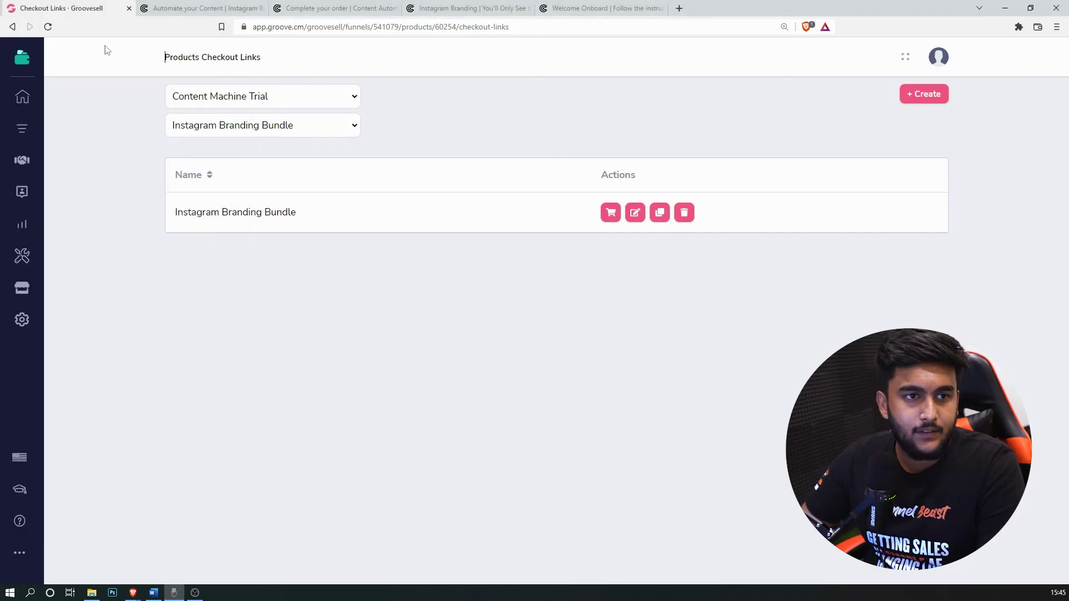
{"action": "left_click", "coordinate": [22, 129]}
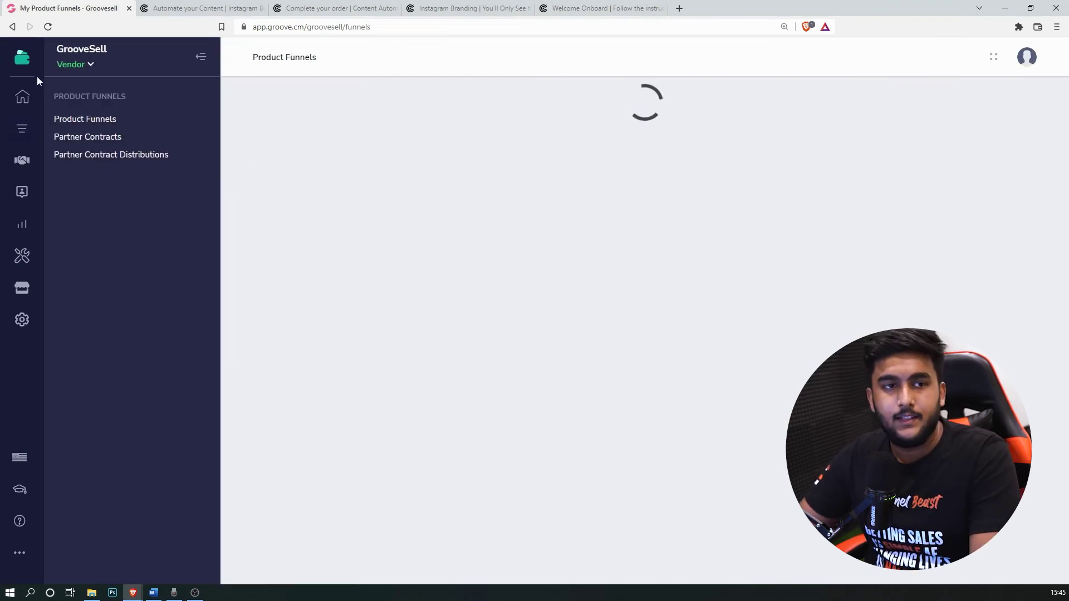
{"action": "mouse_move", "coordinate": [22, 58]}
{"action": "left_click", "coordinate": [93, 152]}
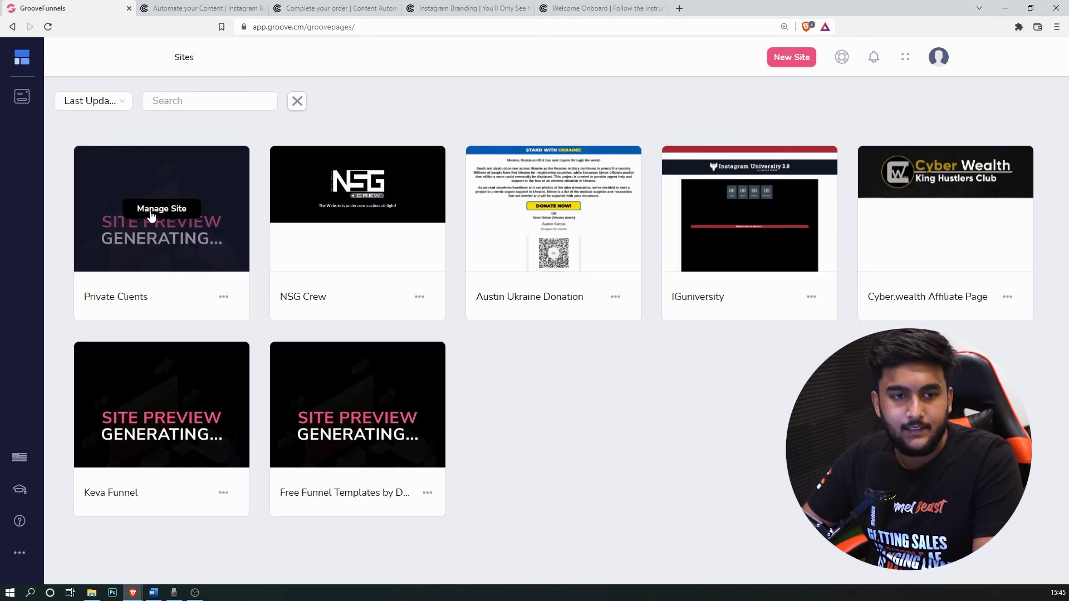
Step: Open the Private Clients site's Funnel 2 Checkout Page (/order-now) in the builder
{"action": "left_click", "coordinate": [151, 213]}
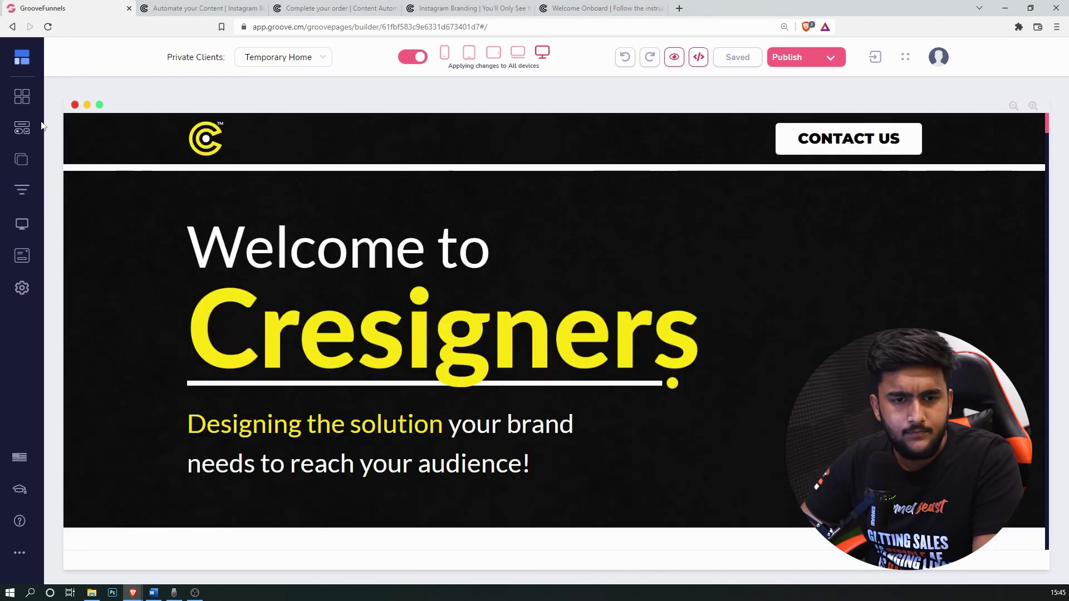
{"action": "left_click", "coordinate": [24, 187]}
{"action": "left_click", "coordinate": [80, 150]}
{"action": "left_click", "coordinate": [105, 114]}
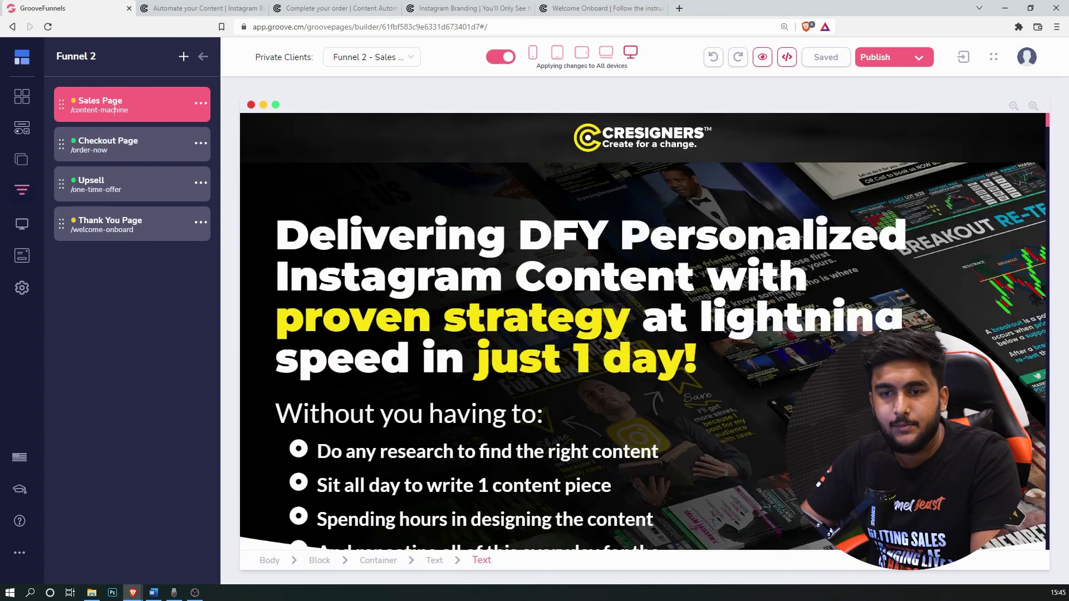
{"action": "scroll", "coordinate": [851, 312], "scroll_direction": "down", "scroll_amount": 6}
{"action": "scroll", "coordinate": [851, 312], "scroll_direction": "down", "scroll_amount": 17}
{"action": "scroll", "coordinate": [542, 258], "scroll_direction": "up", "scroll_amount": 9}
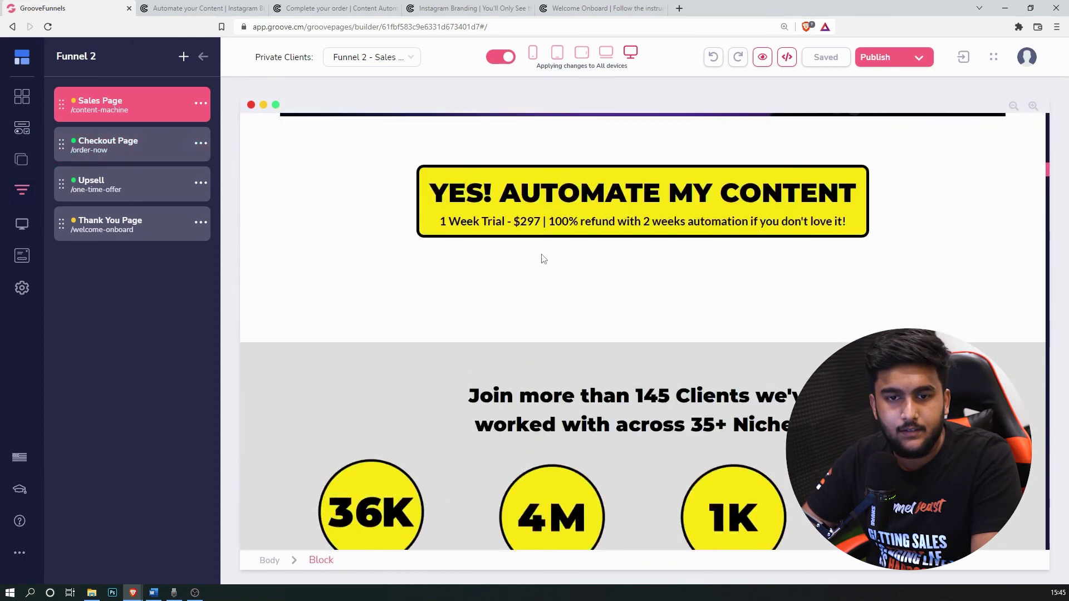
{"action": "scroll", "coordinate": [523, 253], "scroll_direction": "down", "scroll_amount": 3}
{"action": "left_click", "coordinate": [124, 149]}
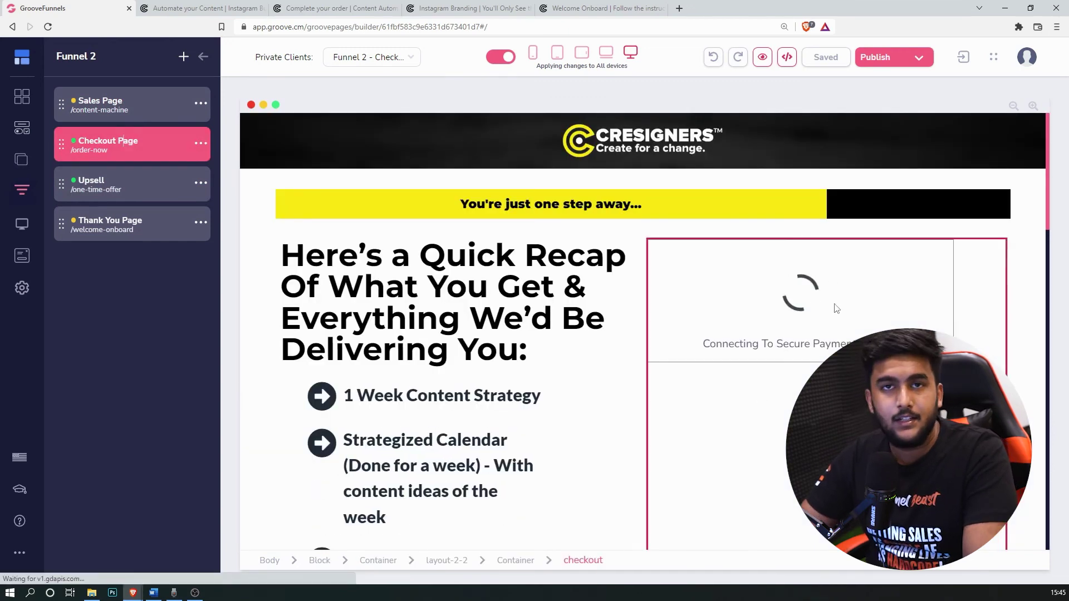
Step: Bring up the Elements library and scroll down to the Ecommerce elements
{"action": "scroll", "coordinate": [811, 328], "scroll_direction": "down", "scroll_amount": 5}
{"action": "scroll", "coordinate": [780, 357], "scroll_direction": "down", "scroll_amount": 5}
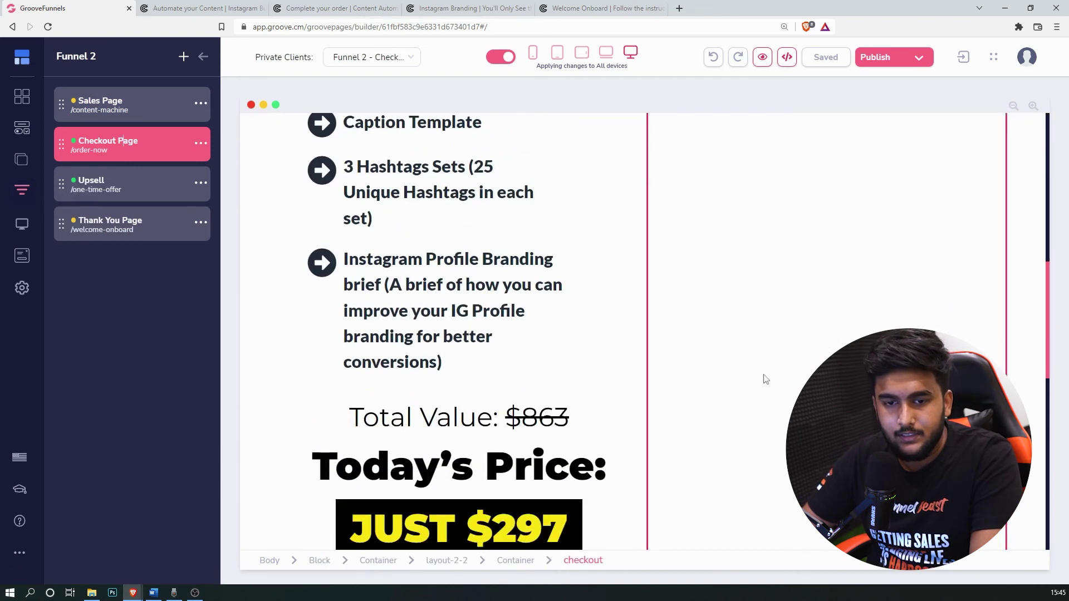
{"action": "scroll", "coordinate": [764, 377], "scroll_direction": "up", "scroll_amount": 10}
{"action": "scroll", "coordinate": [701, 383], "scroll_direction": "down", "scroll_amount": 1}
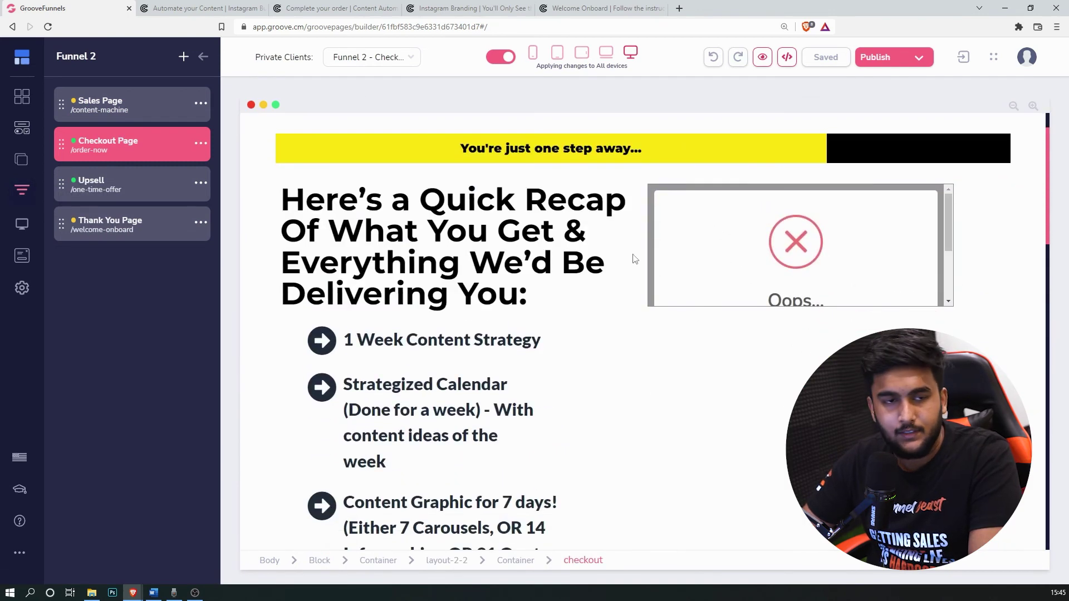
{"action": "left_click", "coordinate": [10, 118]}
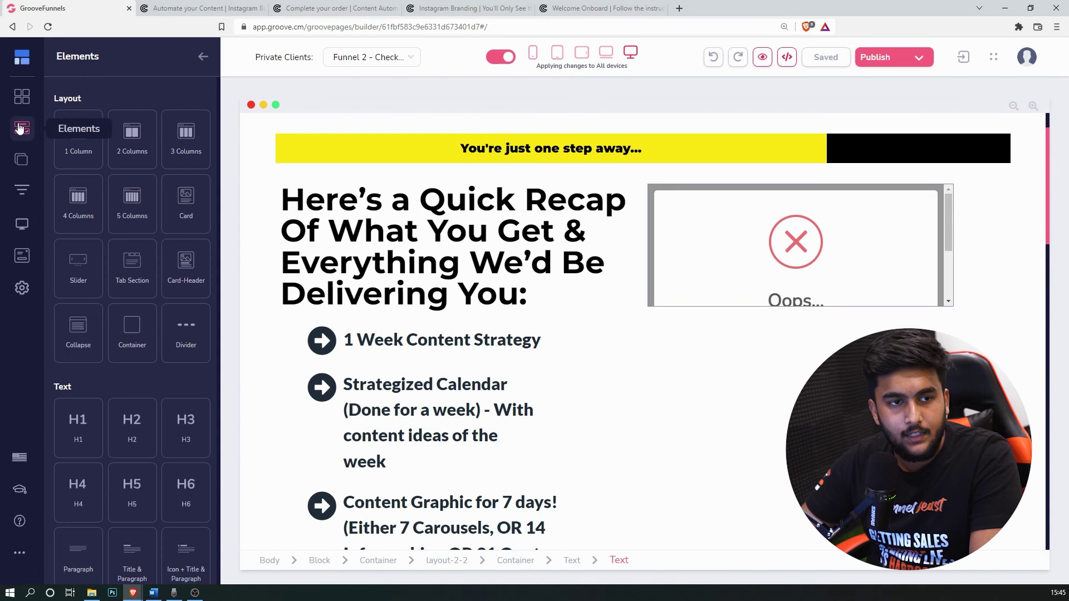
{"action": "scroll", "coordinate": [50, 126], "scroll_direction": "down", "scroll_amount": 5}
{"action": "scroll", "coordinate": [142, 250], "scroll_direction": "down", "scroll_amount": 4}
{"action": "scroll", "coordinate": [141, 250], "scroll_direction": "down", "scroll_amount": 8}
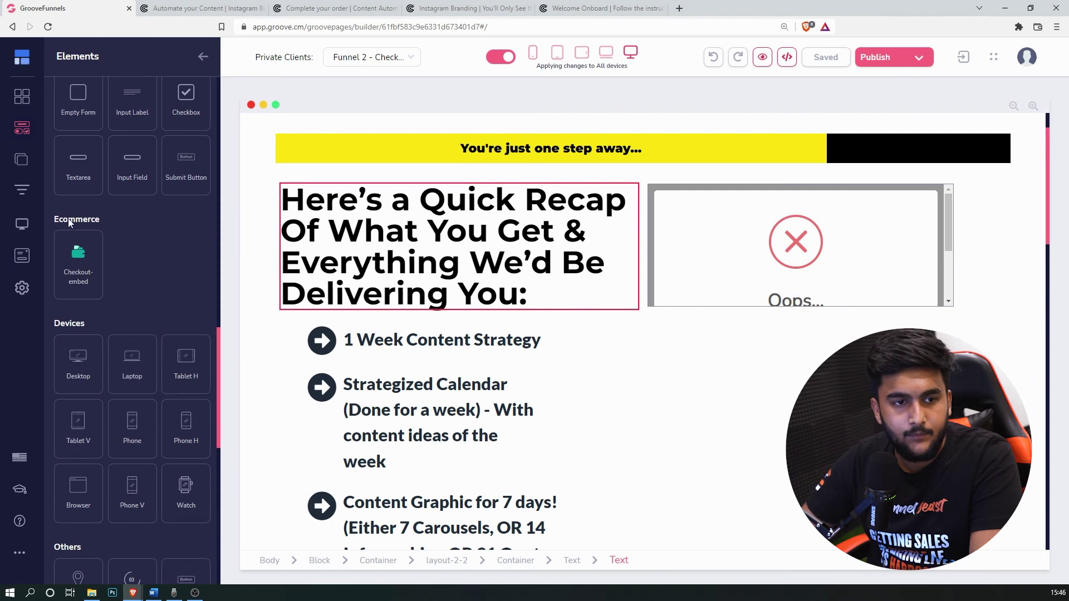
Step: Drop a Checkout-embed element beside the recap heading
{"action": "left_click_drag", "start_coordinate": [89, 251], "coordinate": [671, 203]}
{"action": "scroll", "coordinate": [846, 256], "scroll_direction": "down", "scroll_amount": 10}
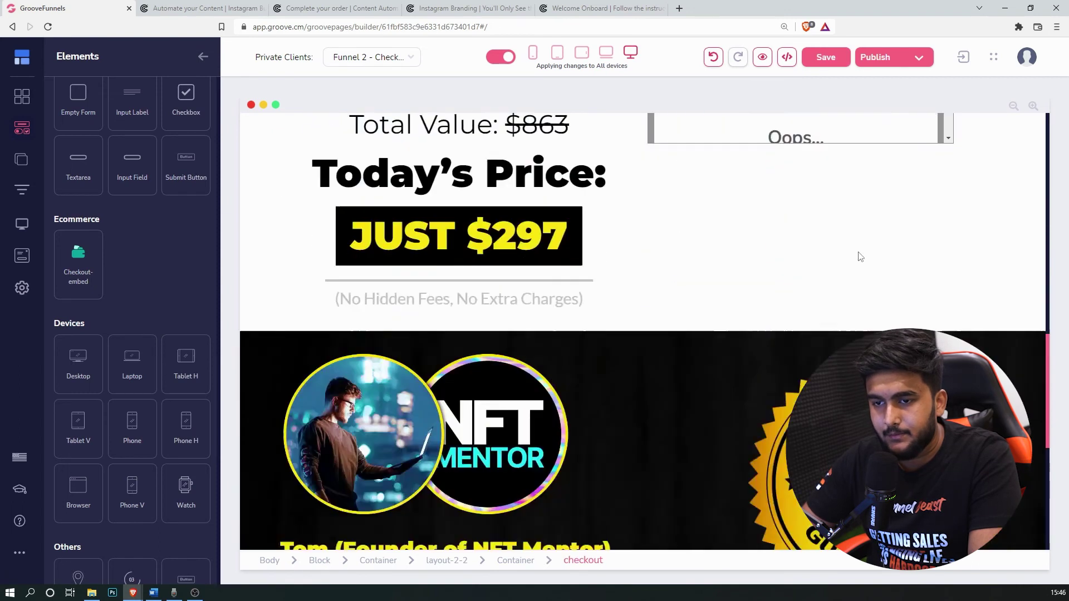
{"action": "scroll", "coordinate": [807, 245], "scroll_direction": "up", "scroll_amount": 2}
Step: Delete the broken 'Oops' checkout embed and select the placeholder billing form
{"action": "left_click", "coordinate": [709, 234]}
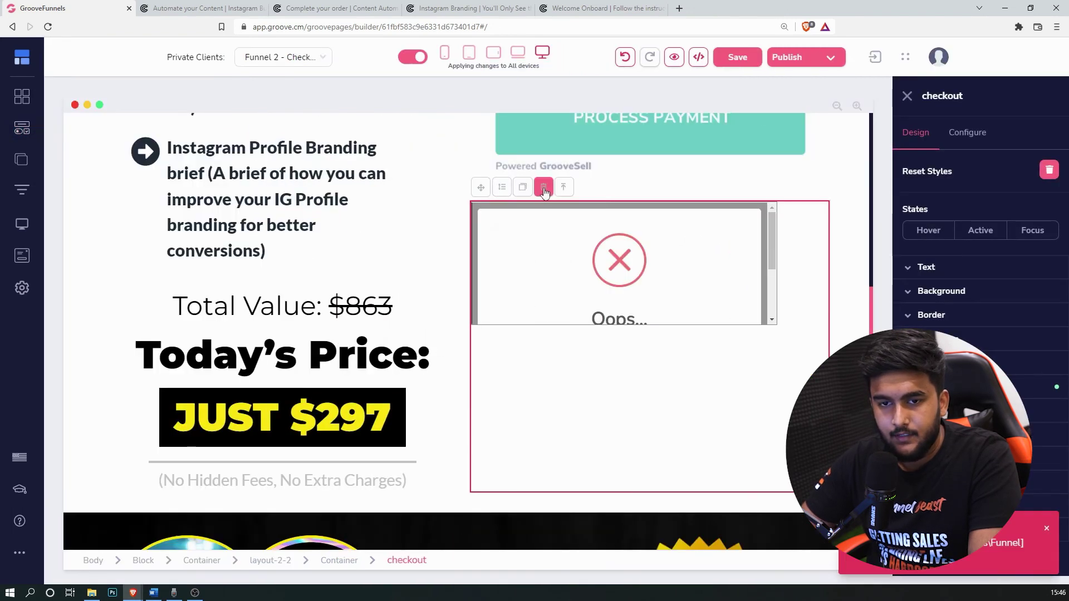
{"action": "left_click", "coordinate": [543, 187]}
{"action": "left_click", "coordinate": [564, 329]}
{"action": "scroll", "coordinate": [804, 283], "scroll_direction": "up", "scroll_amount": 6}
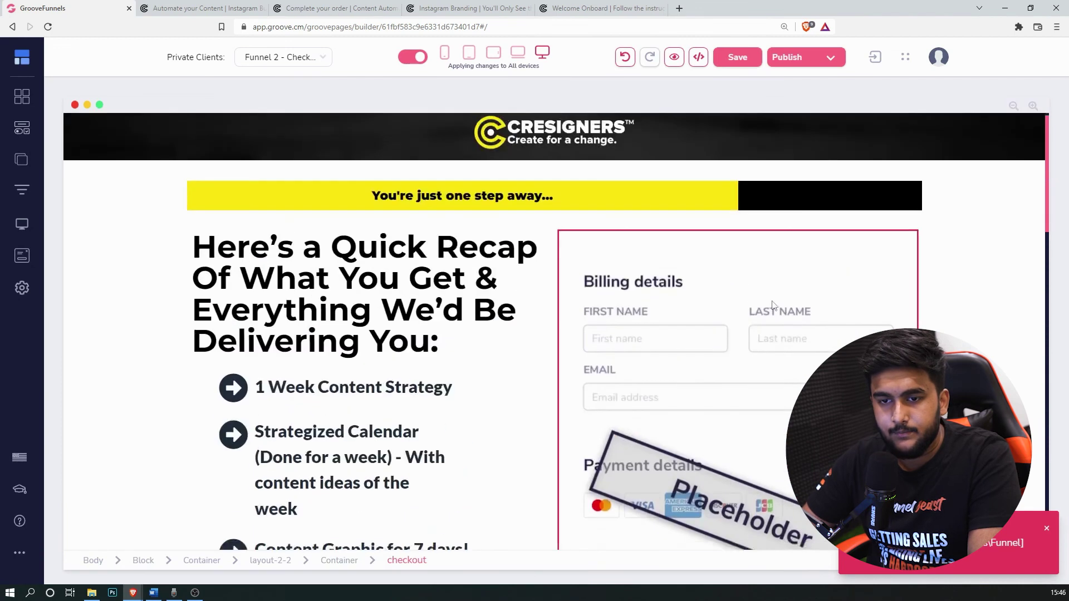
{"action": "left_click", "coordinate": [699, 312]}
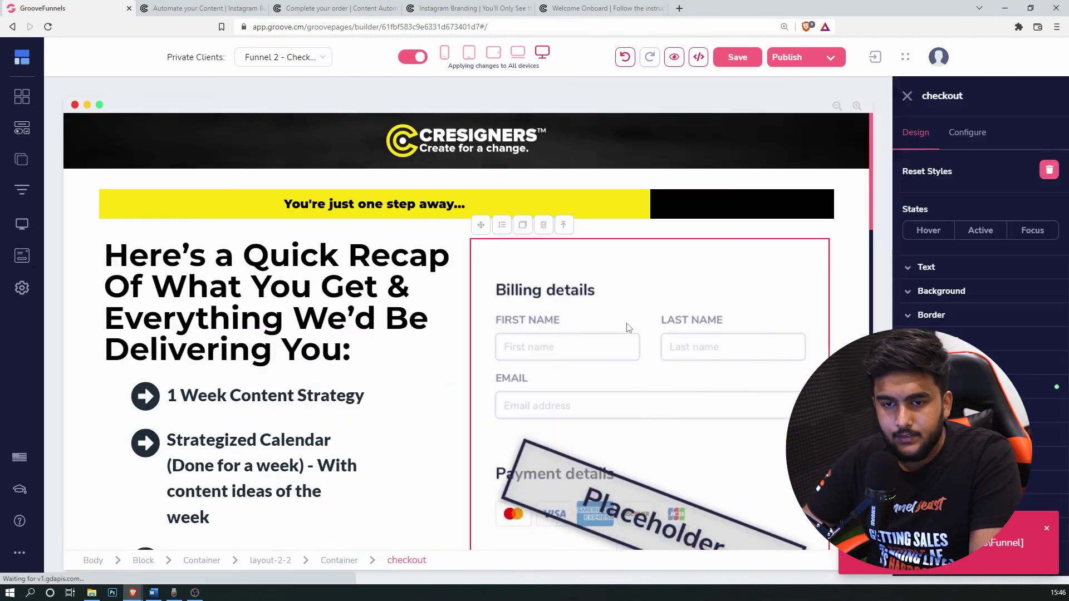
Step: Make the checkout element a GrooveSell checkout linked to the Content Machine Trial funnel
{"action": "left_click", "coordinate": [967, 136]}
{"action": "left_click", "coordinate": [990, 193]}
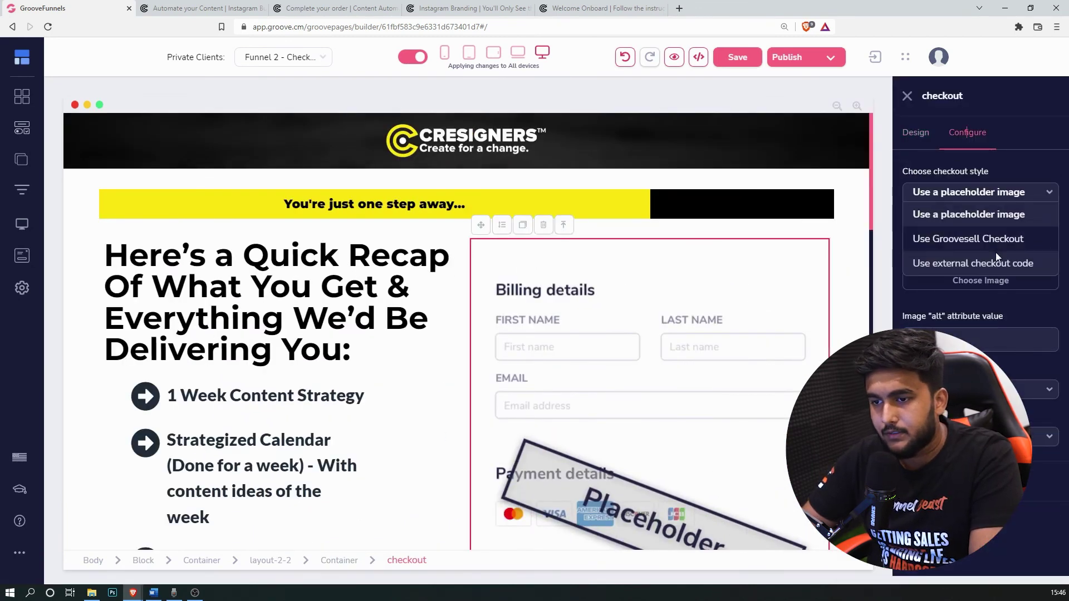
{"action": "left_click", "coordinate": [993, 241]}
{"action": "left_click", "coordinate": [997, 239]}
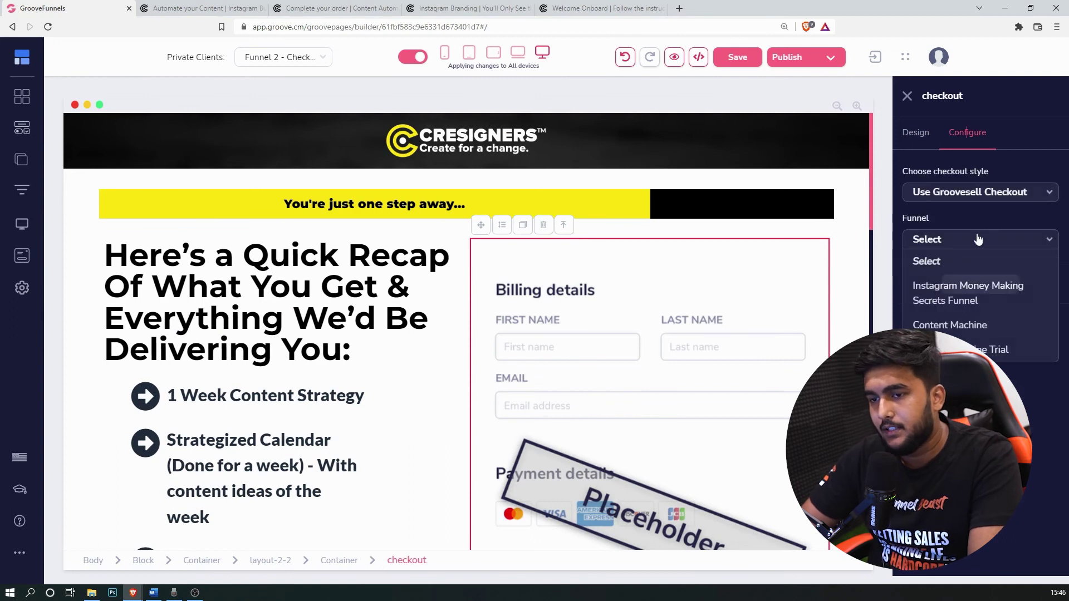
{"action": "left_click", "coordinate": [953, 323]}
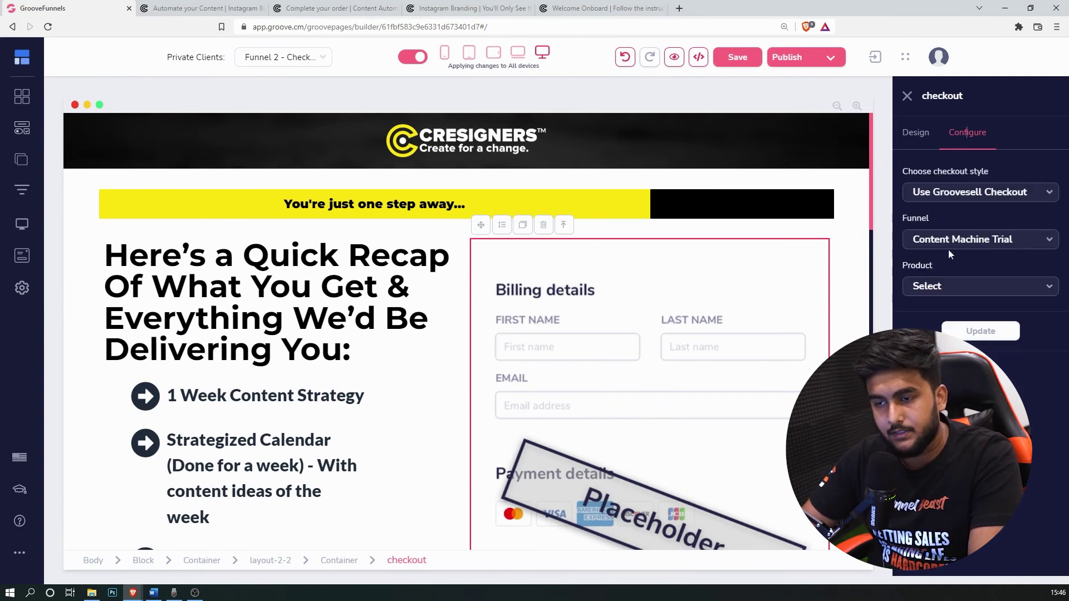
Step: Choose Content Machine (1 Week Trial) as both the product and the checkout link
{"action": "left_click", "coordinate": [1016, 288]}
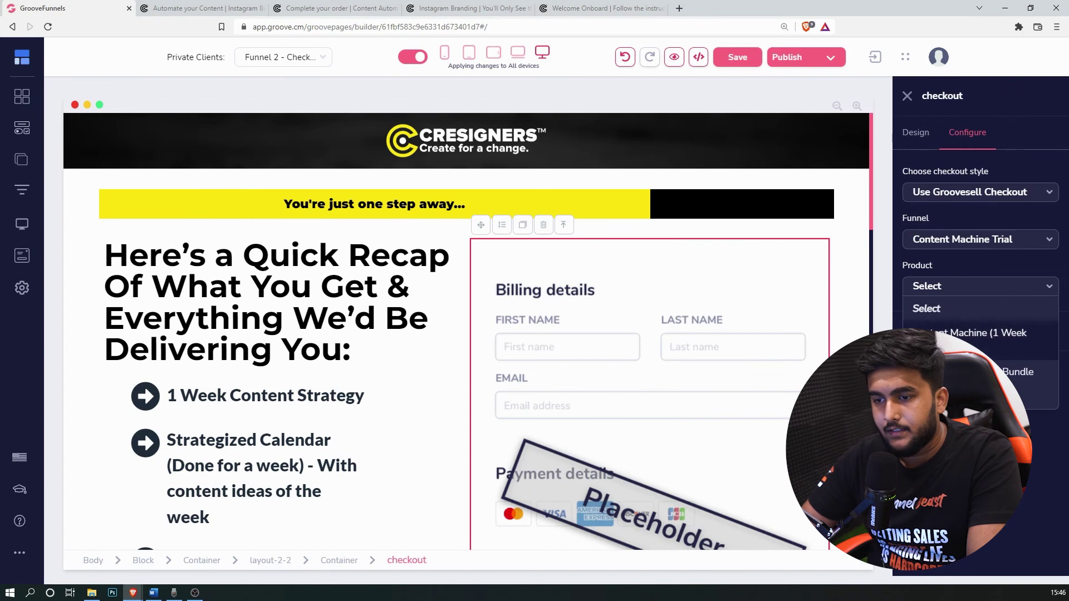
{"action": "left_click", "coordinate": [981, 333]}
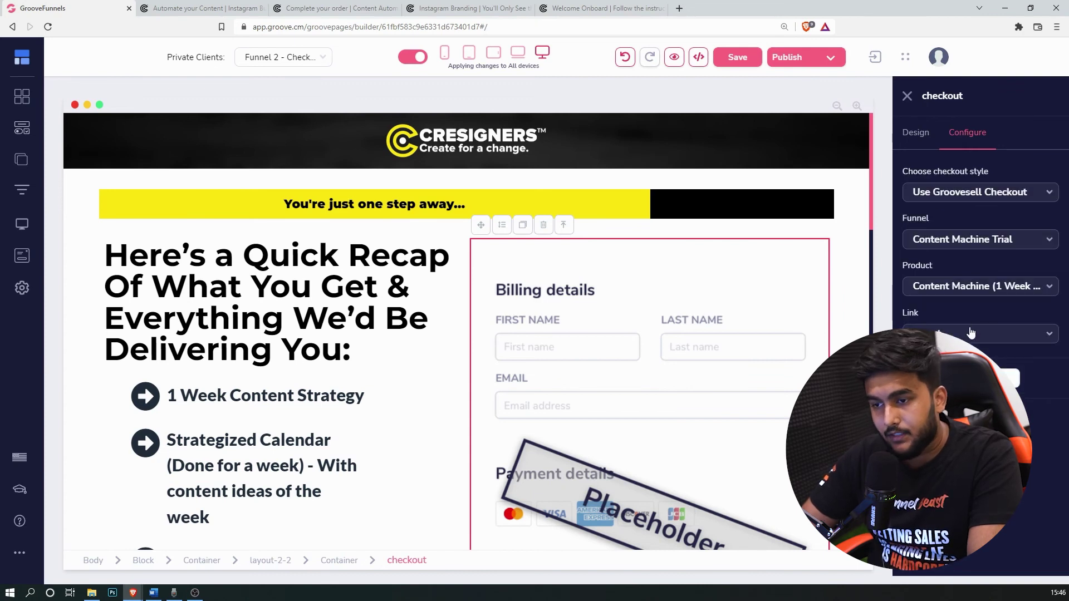
{"action": "left_click", "coordinate": [986, 334]}
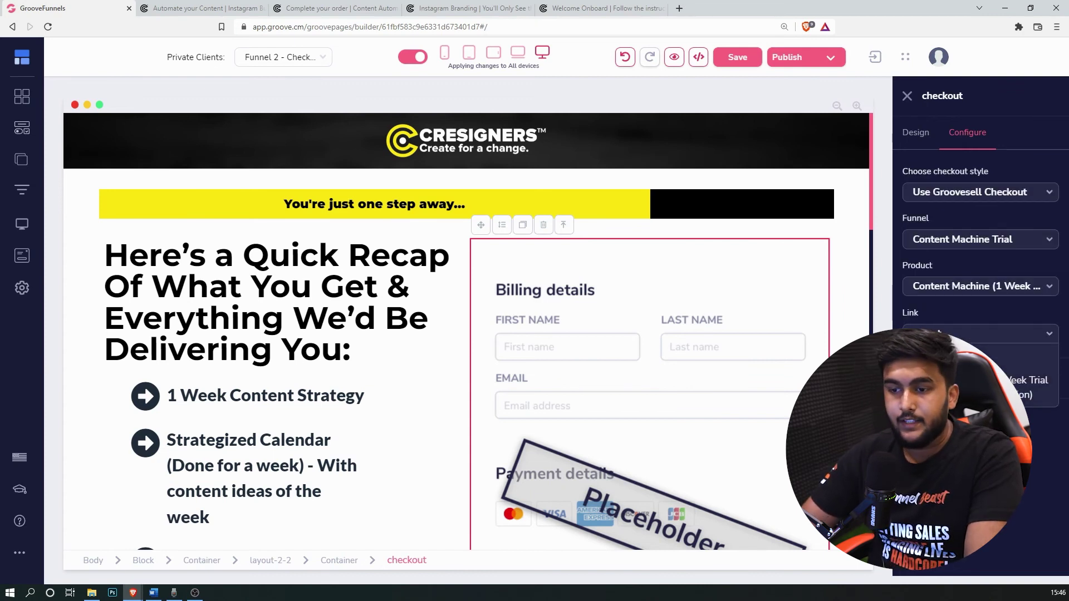
{"action": "left_click", "coordinate": [967, 332]}
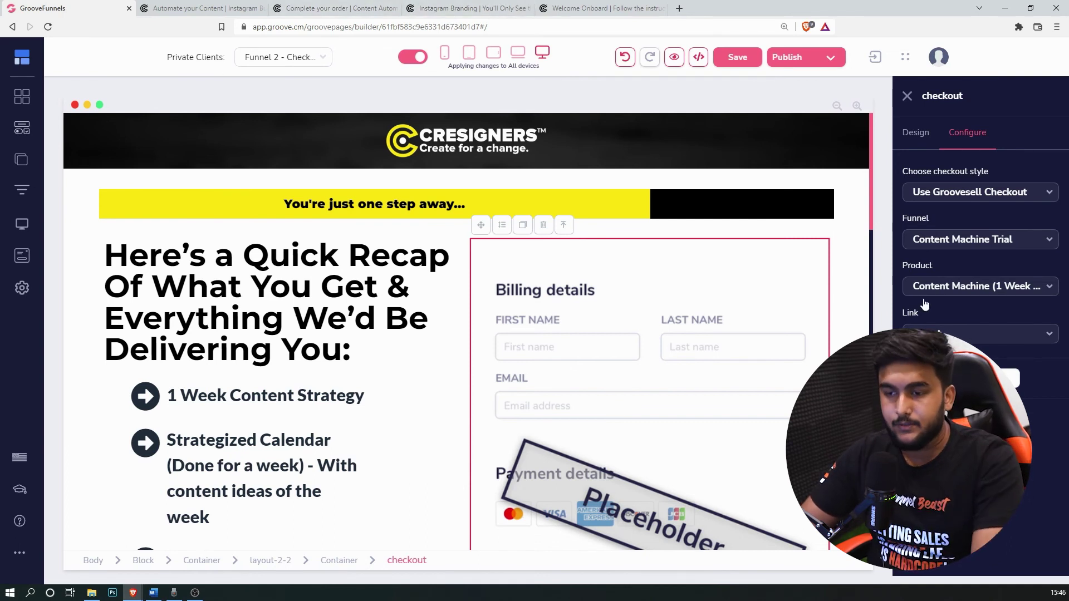
{"action": "left_click", "coordinate": [956, 333]}
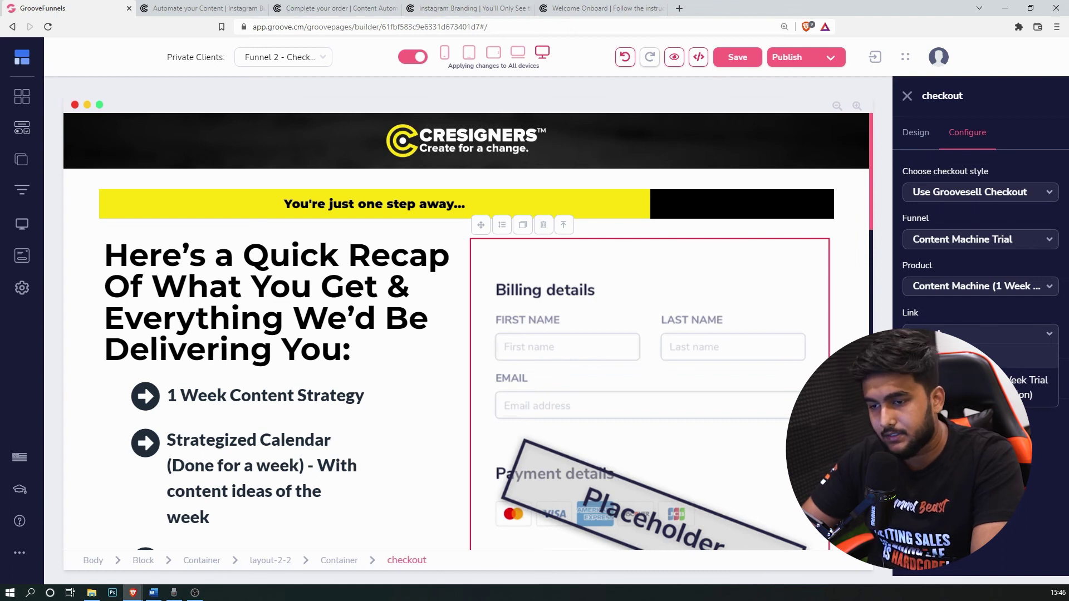
{"action": "left_click", "coordinate": [967, 385]}
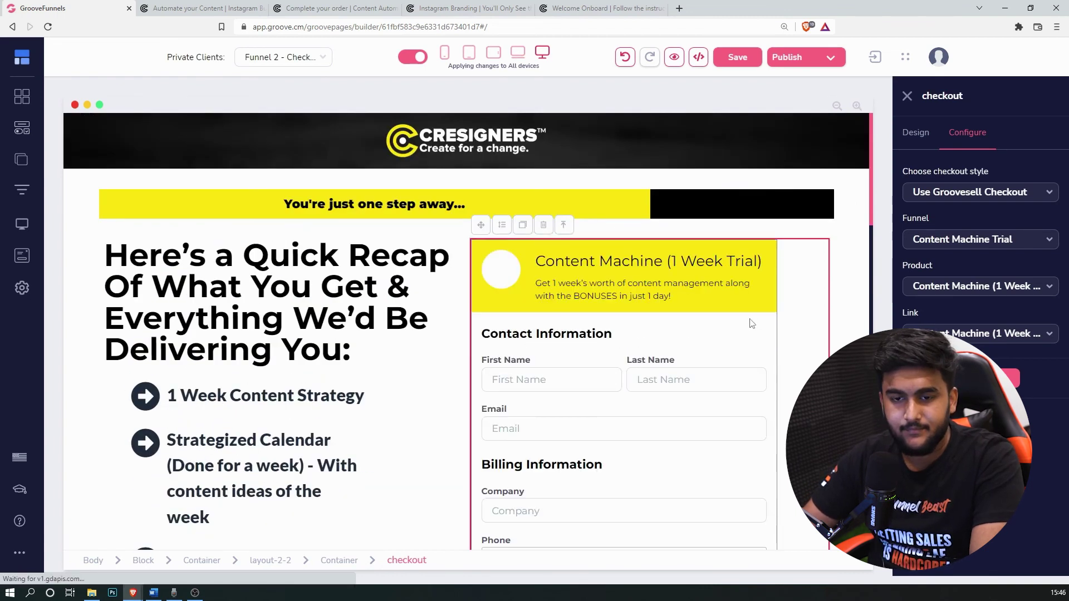
{"action": "scroll", "coordinate": [738, 363], "scroll_direction": "down", "scroll_amount": 12}
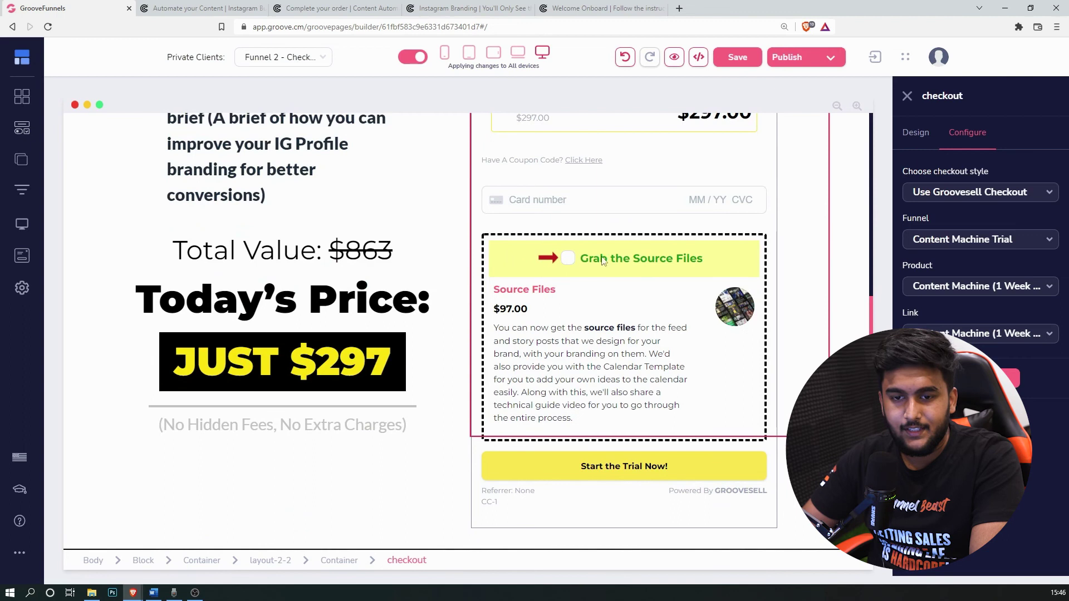
Step: Save the checkout page
{"action": "left_click", "coordinate": [738, 57]}
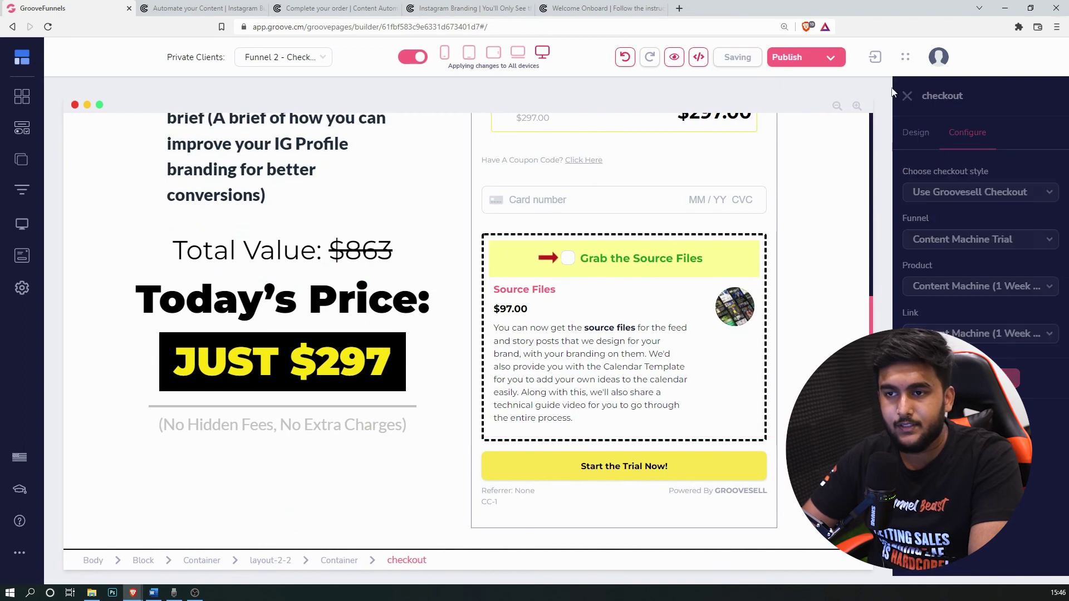
{"action": "scroll", "coordinate": [1002, 247], "scroll_direction": "up", "scroll_amount": 8}
{"action": "scroll", "coordinate": [1002, 247], "scroll_direction": "down", "scroll_amount": 10}
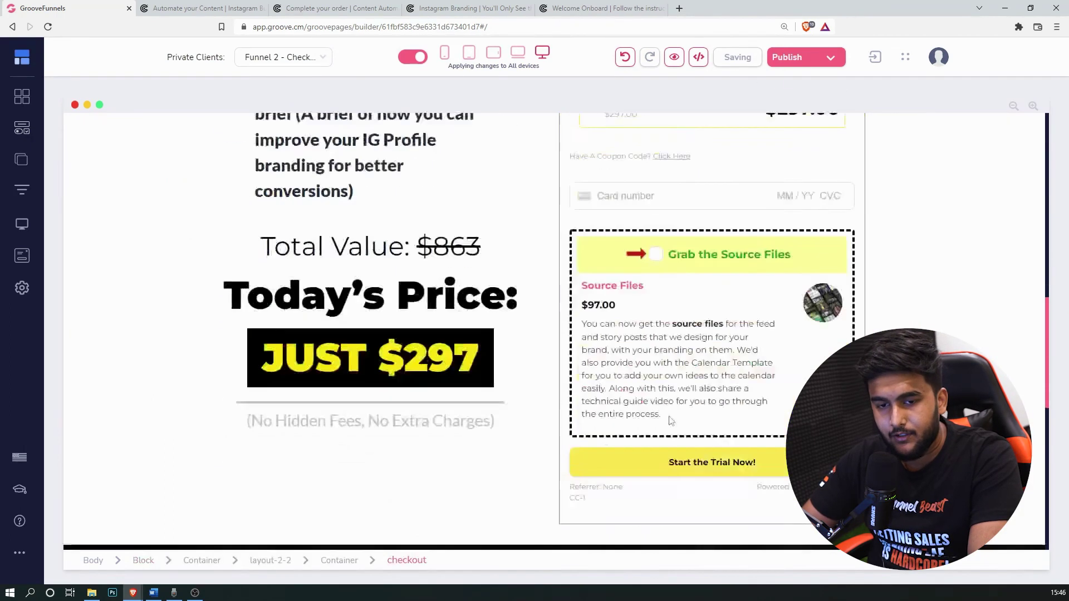
{"action": "scroll", "coordinate": [1002, 247], "scroll_direction": "up", "scroll_amount": 2}
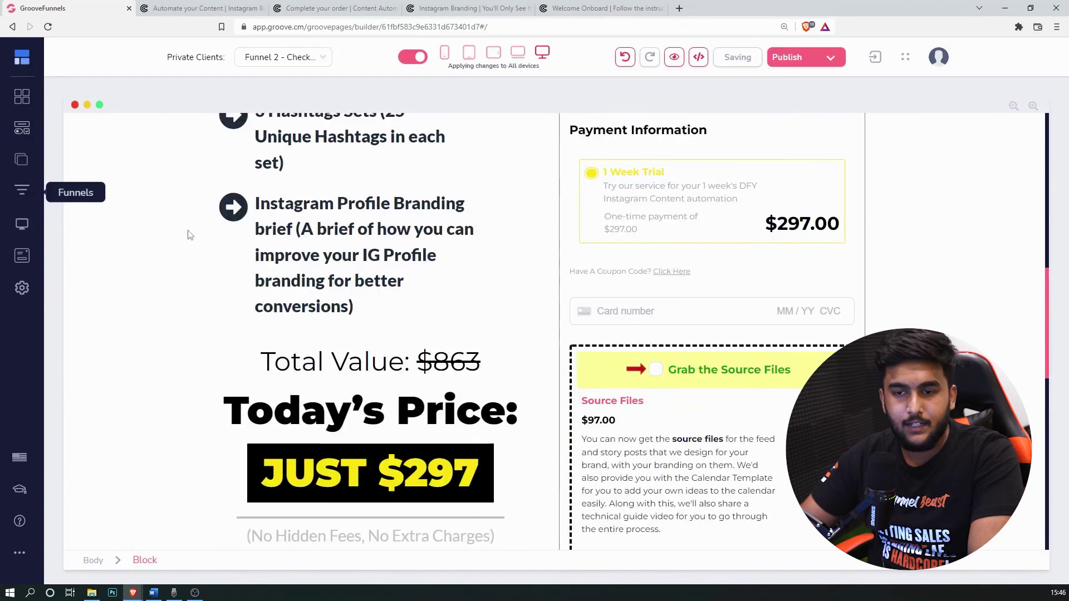
{"action": "scroll", "coordinate": [186, 232], "scroll_direction": "up", "scroll_amount": 10}
{"action": "scroll", "coordinate": [818, 412], "scroll_direction": "down", "scroll_amount": 14}
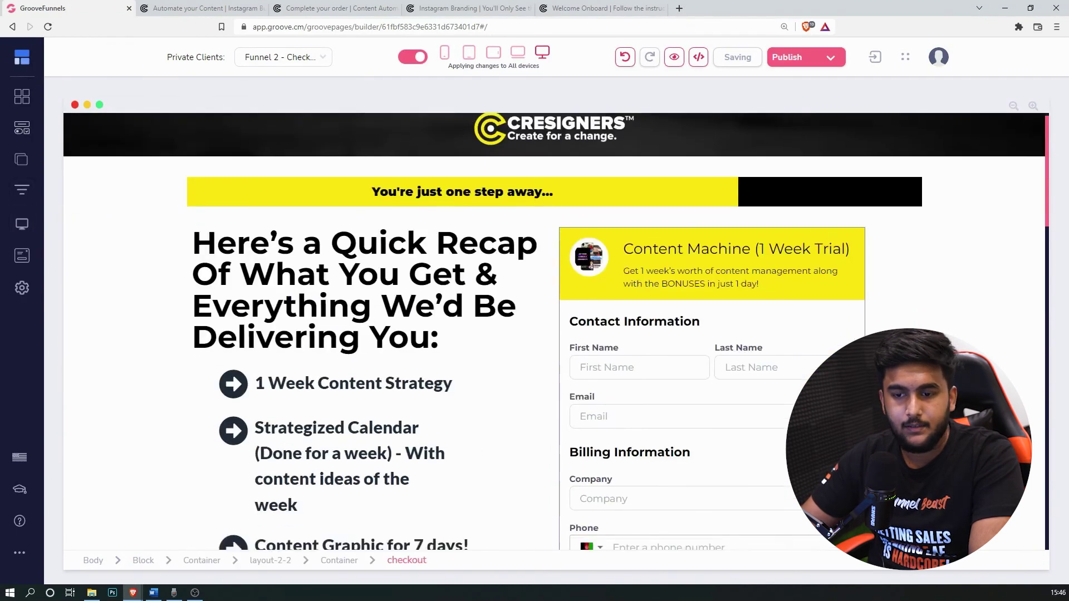
{"action": "scroll", "coordinate": [818, 412], "scroll_direction": "up", "scroll_amount": 5}
Step: Open the Upsell page and select its YES! ADD PRO-IG PROFILE BRANDING button
{"action": "left_click", "coordinate": [20, 192]}
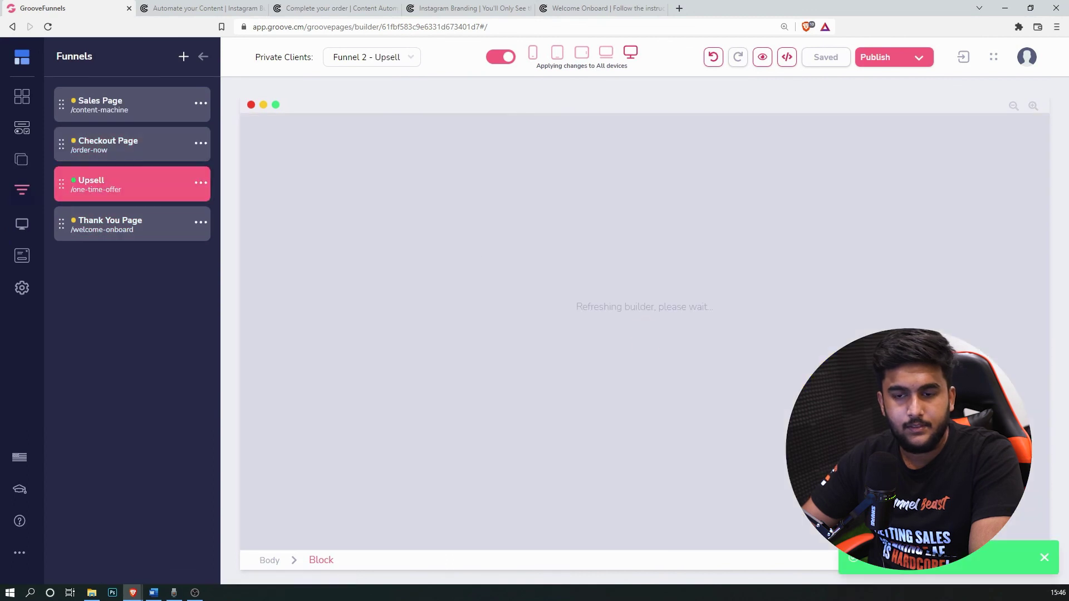
{"action": "scroll", "coordinate": [1050, 319], "scroll_direction": "down", "scroll_amount": 2}
{"action": "scroll", "coordinate": [1051, 320], "scroll_direction": "down", "scroll_amount": 15}
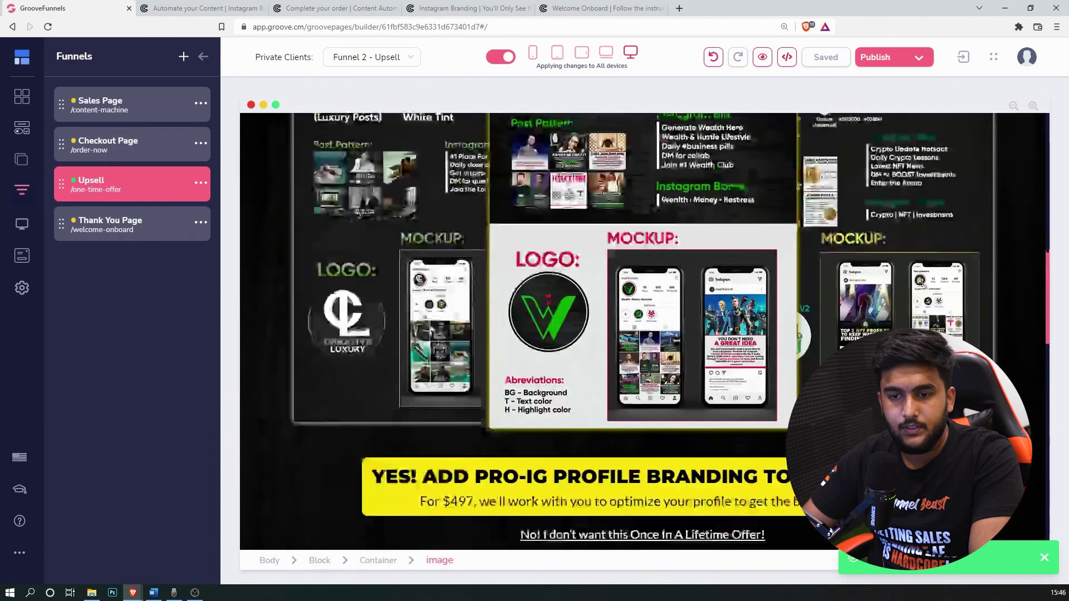
{"action": "left_click", "coordinate": [912, 273]}
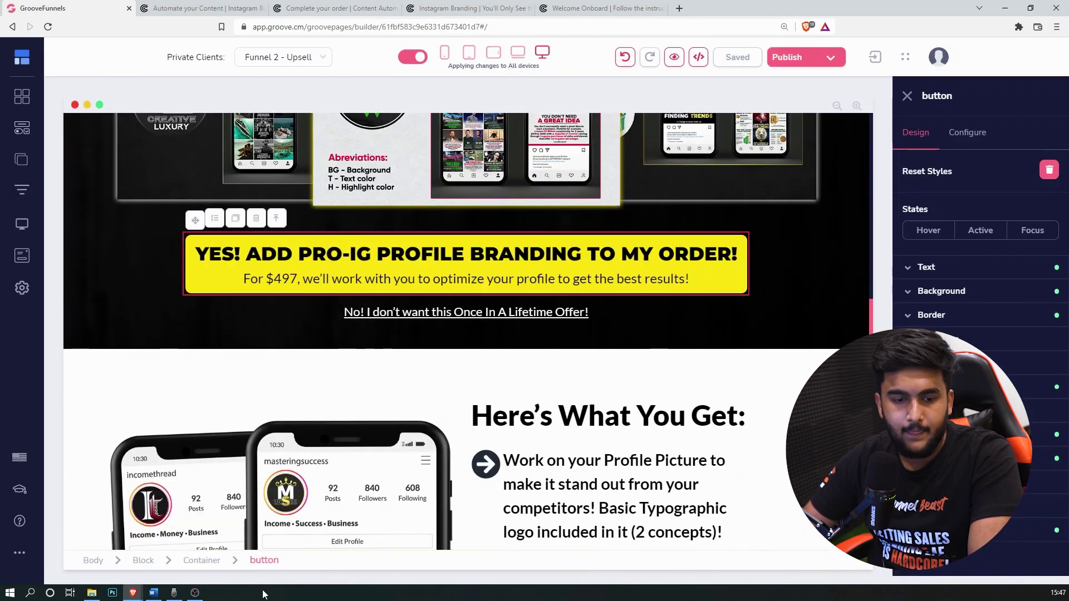
Step: Copy the Instagram Branding Bundle checkout URL from the Word notes and return to the builder
{"action": "left_click", "coordinate": [161, 594]}
{"action": "scroll", "coordinate": [524, 398], "scroll_direction": "down", "scroll_amount": 1}
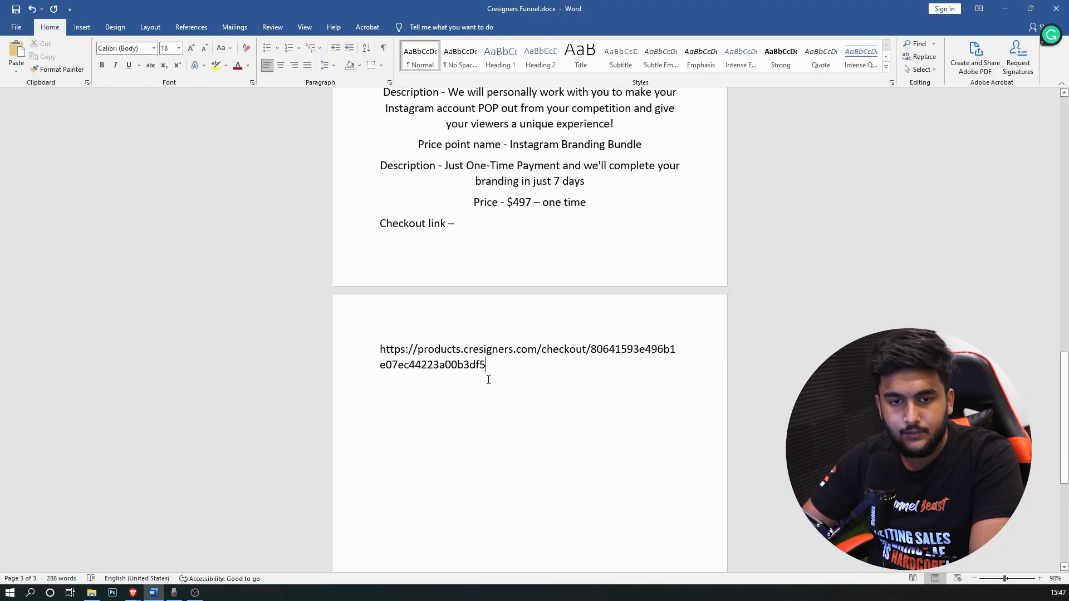
{"action": "triple_click", "coordinate": [414, 355]}
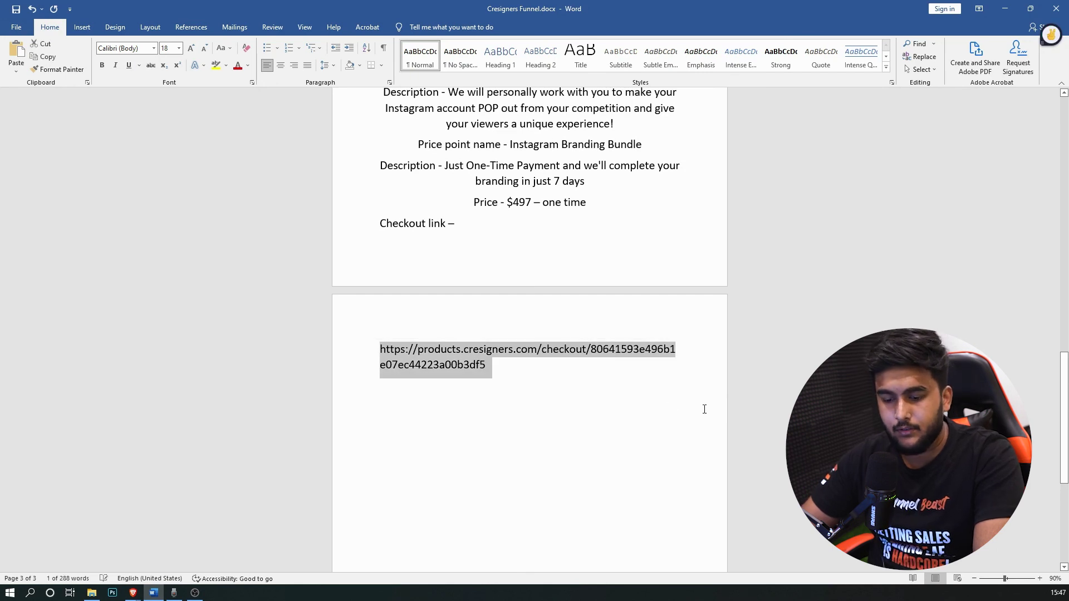
{"action": "mouse_move", "coordinate": [134, 593]}
{"action": "left_click", "coordinate": [189, 562]}
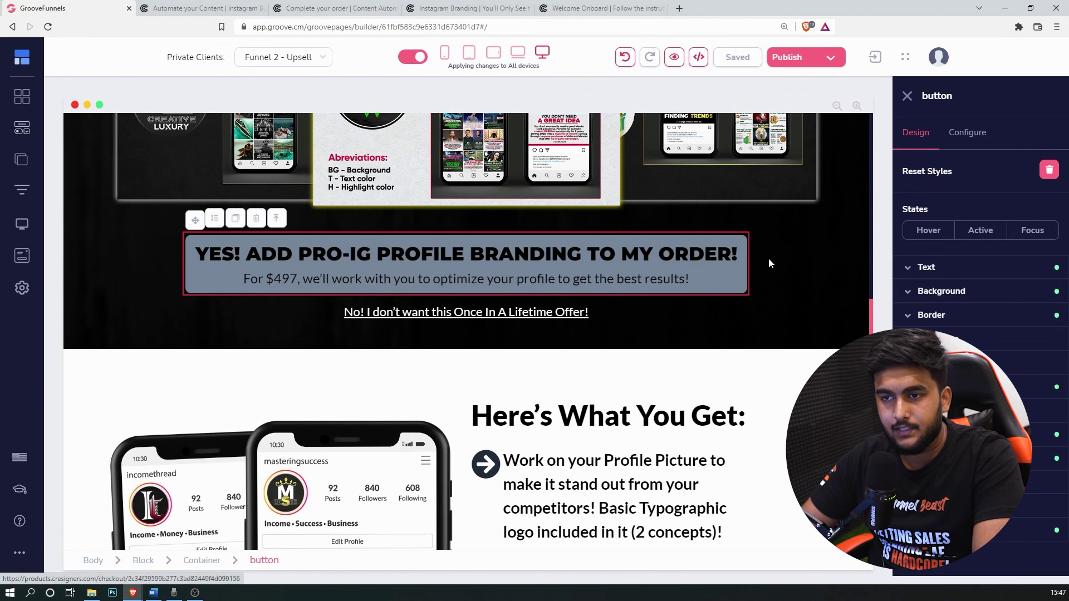
Step: Replace the upper YES button's link with the bundle checkout URL and update it
{"action": "left_click", "coordinate": [980, 137]}
{"action": "scroll", "coordinate": [1010, 266], "scroll_direction": "down", "scroll_amount": 2}
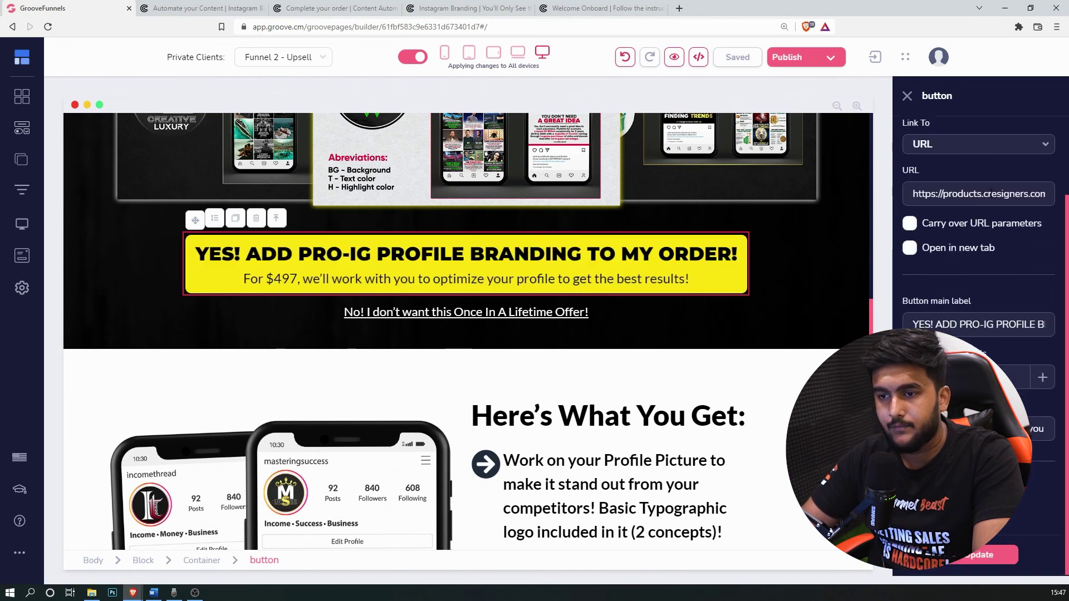
{"action": "key", "text": "ctrl+a"}
{"action": "key", "text": "ctrl+v"}
{"action": "scroll", "coordinate": [1000, 150], "scroll_direction": "up", "scroll_amount": 2}
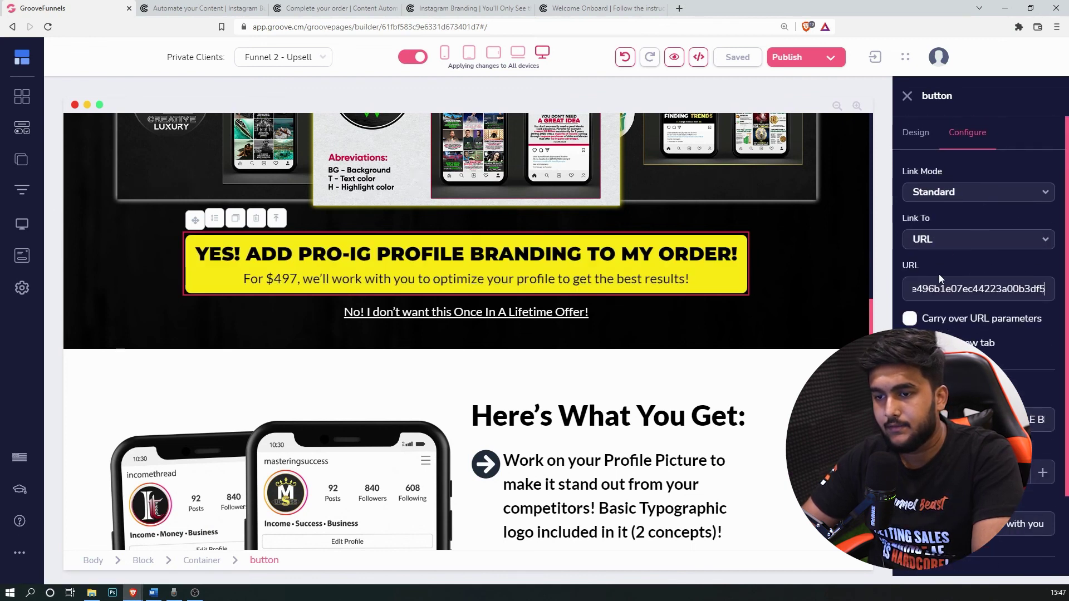
{"action": "scroll", "coordinate": [957, 249], "scroll_direction": "down", "scroll_amount": 1}
{"action": "scroll", "coordinate": [937, 255], "scroll_direction": "down", "scroll_amount": 1}
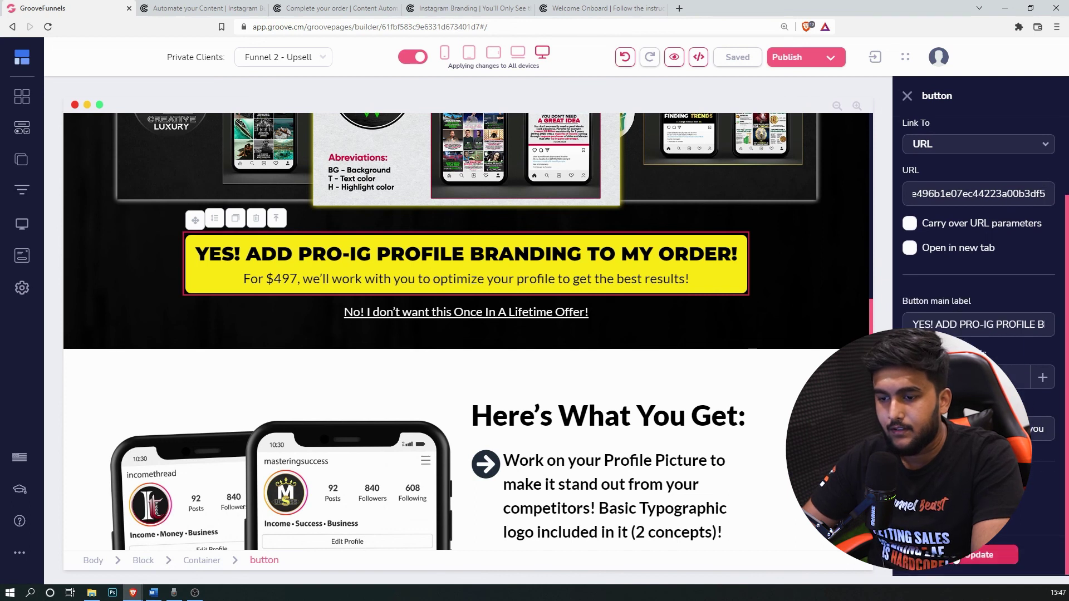
{"action": "left_click", "coordinate": [965, 556]}
{"action": "scroll", "coordinate": [632, 289], "scroll_direction": "down", "scroll_amount": 10}
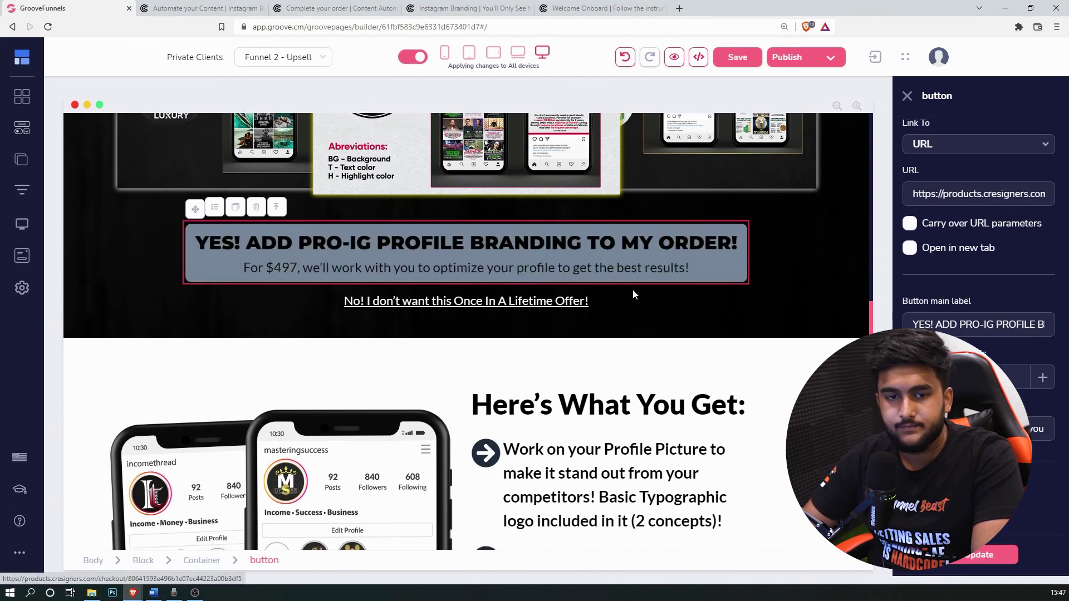
{"action": "scroll", "coordinate": [714, 298], "scroll_direction": "down", "scroll_amount": 2}
Step: Point the lower YES! ADD IG PROFILE BRANDING button to the same bundle checkout URL
{"action": "left_click", "coordinate": [715, 298]}
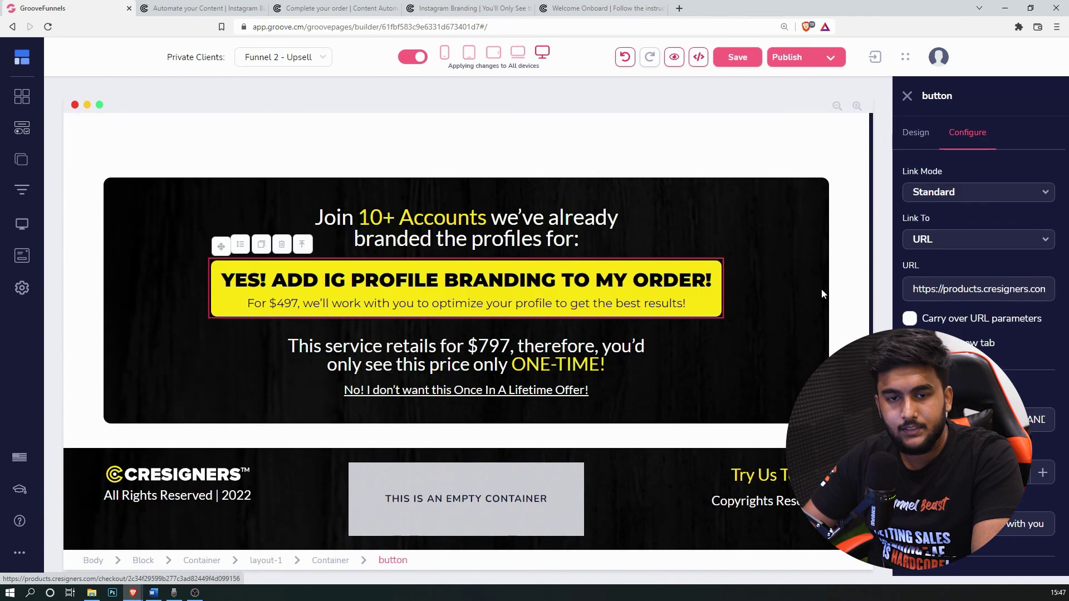
{"action": "triple_click", "coordinate": [974, 288]}
{"action": "key", "text": "ctrl+v"}
{"action": "scroll", "coordinate": [1027, 334], "scroll_direction": "down", "scroll_amount": 2}
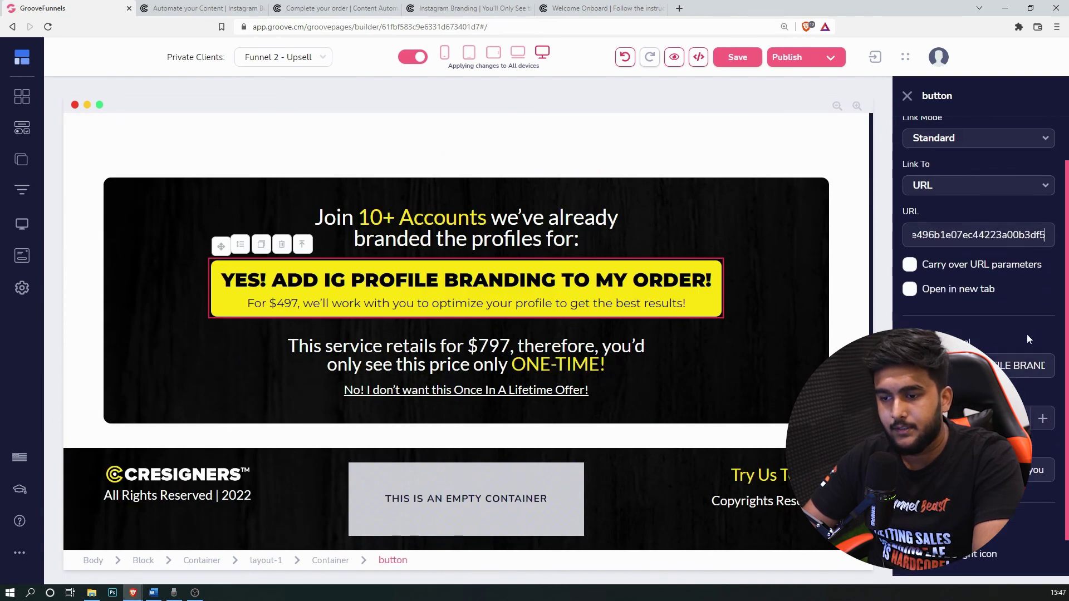
{"action": "left_click", "coordinate": [978, 555]}
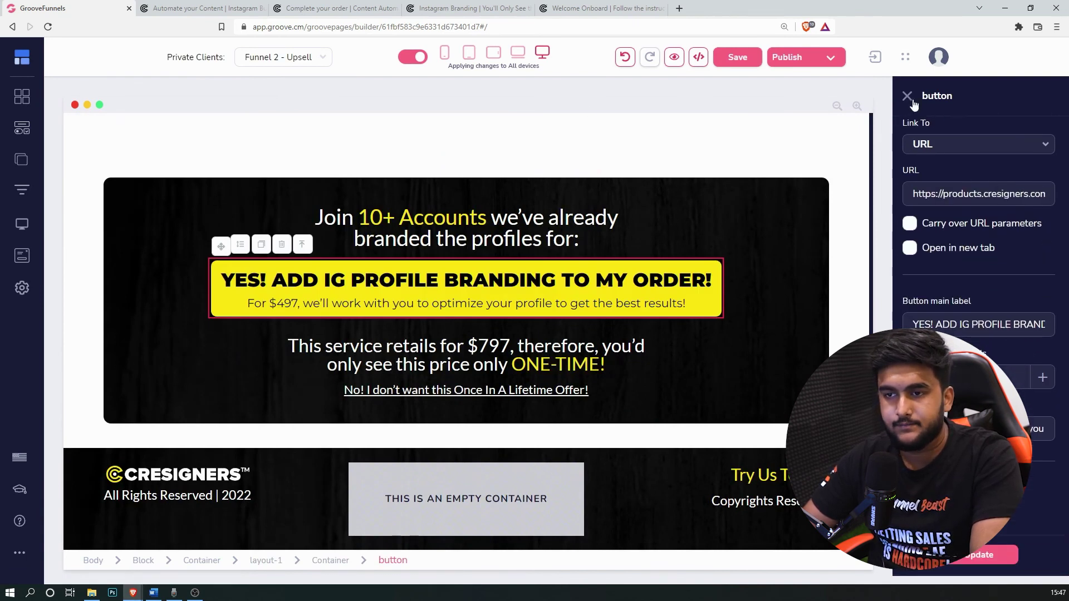
Step: Close the button settings and save the Upsell page
{"action": "left_click", "coordinate": [908, 95]}
{"action": "left_click", "coordinate": [737, 56]}
{"action": "scroll", "coordinate": [727, 302], "scroll_direction": "up", "scroll_amount": 10}
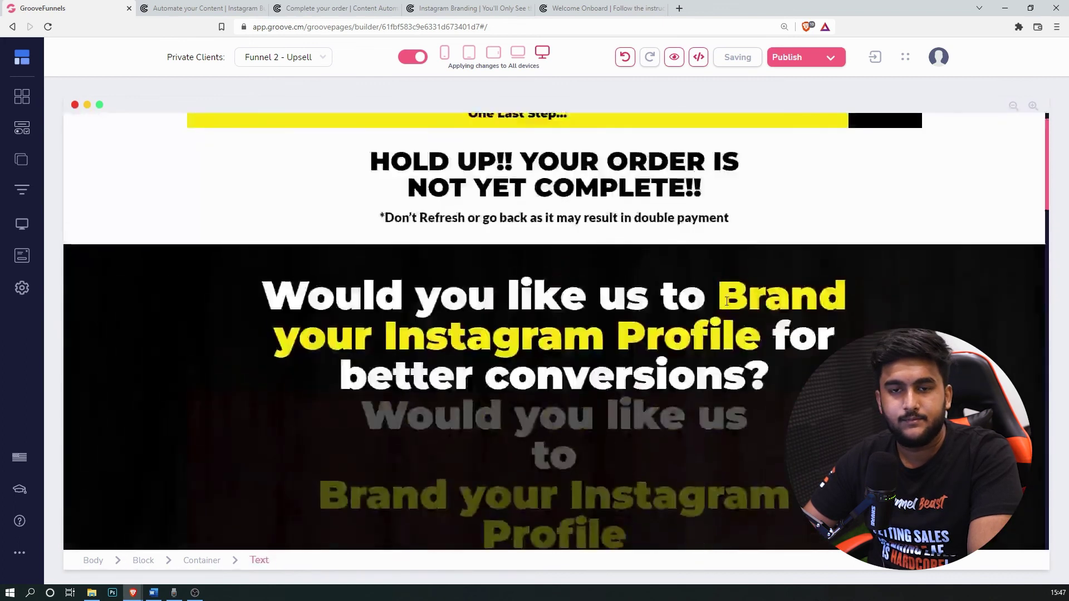
{"action": "scroll", "coordinate": [727, 301], "scroll_direction": "up", "scroll_amount": 1}
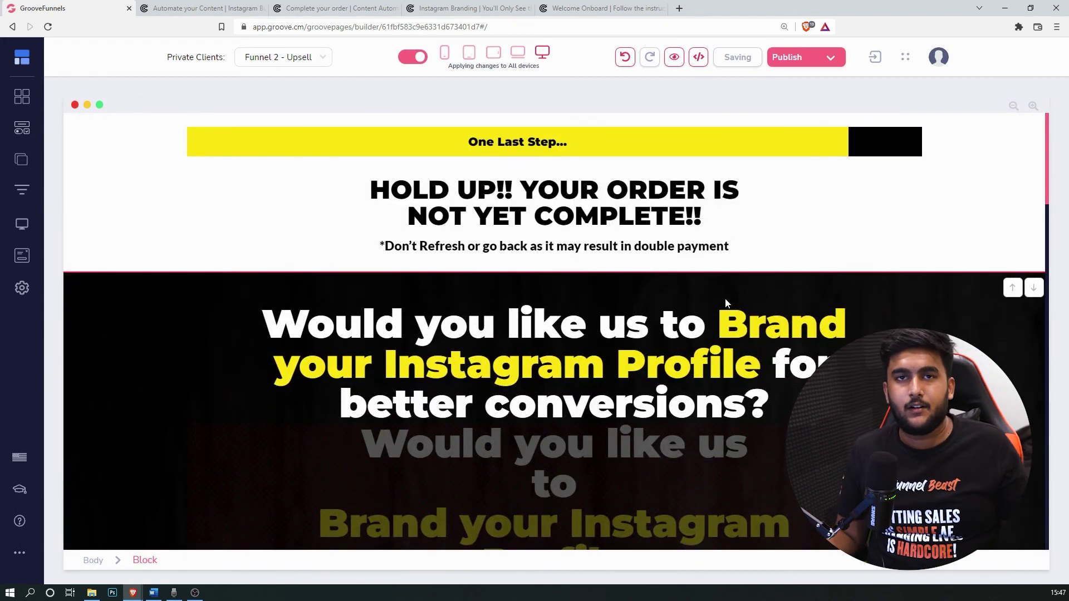